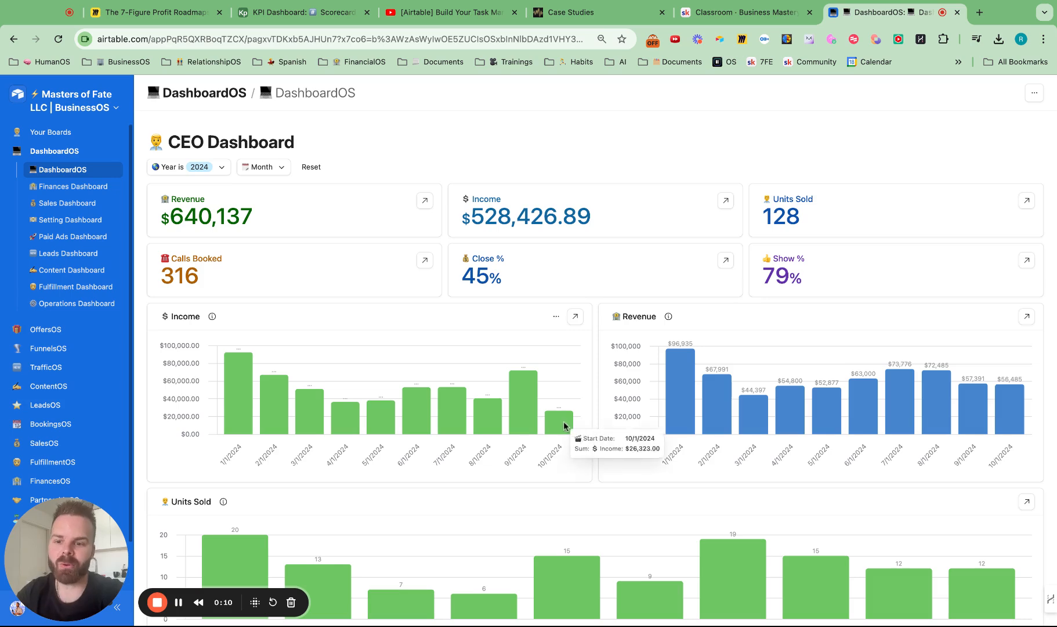
# - Review the CEO Dashboard's charts and view the monthly breakdown behind the Revenue figure
pyautogui.scroll(-1, 507, 368)
pyautogui.scroll(-7, 507, 362)
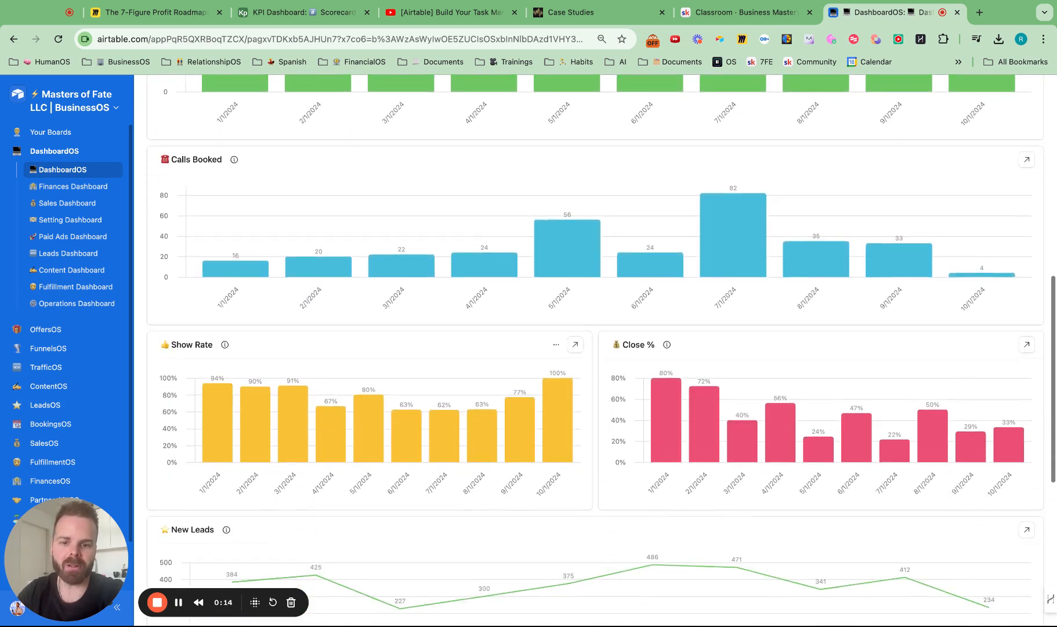
pyautogui.scroll(10, 426, 204)
pyautogui.click(425, 202)
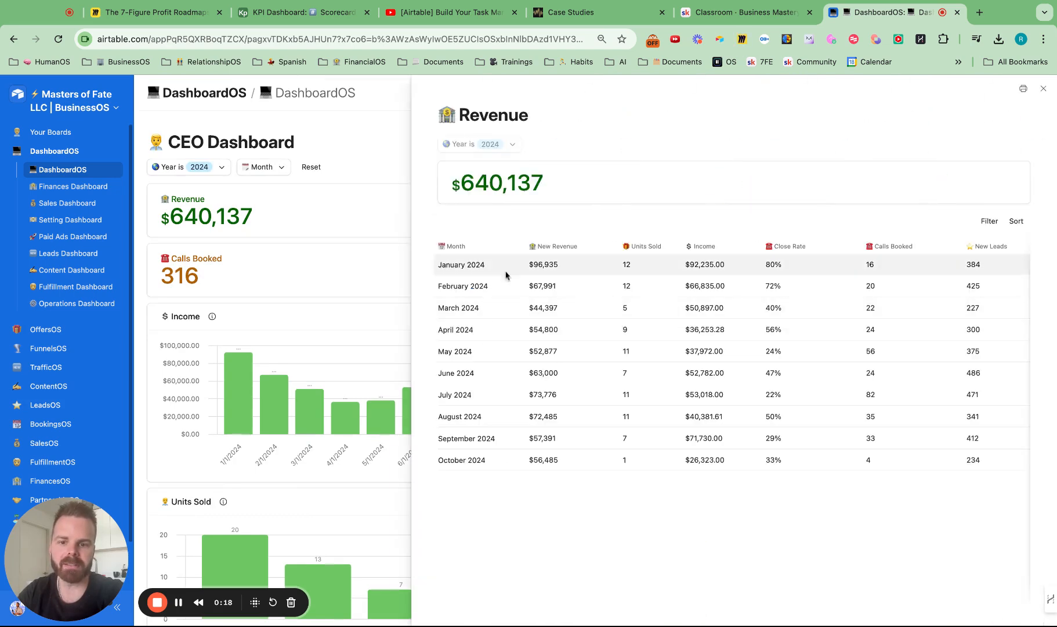
pyautogui.click(1043, 90)
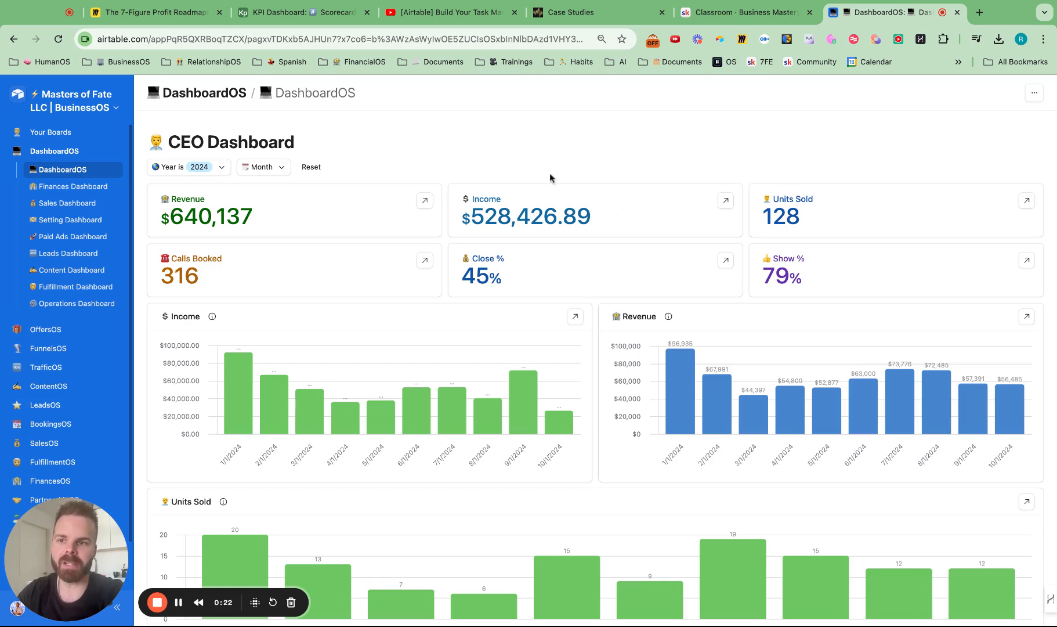
# - View the KPI tracker roadmap in Miro and switch to the KPI Dashboard base in Airtable
pyautogui.click(184, 13)
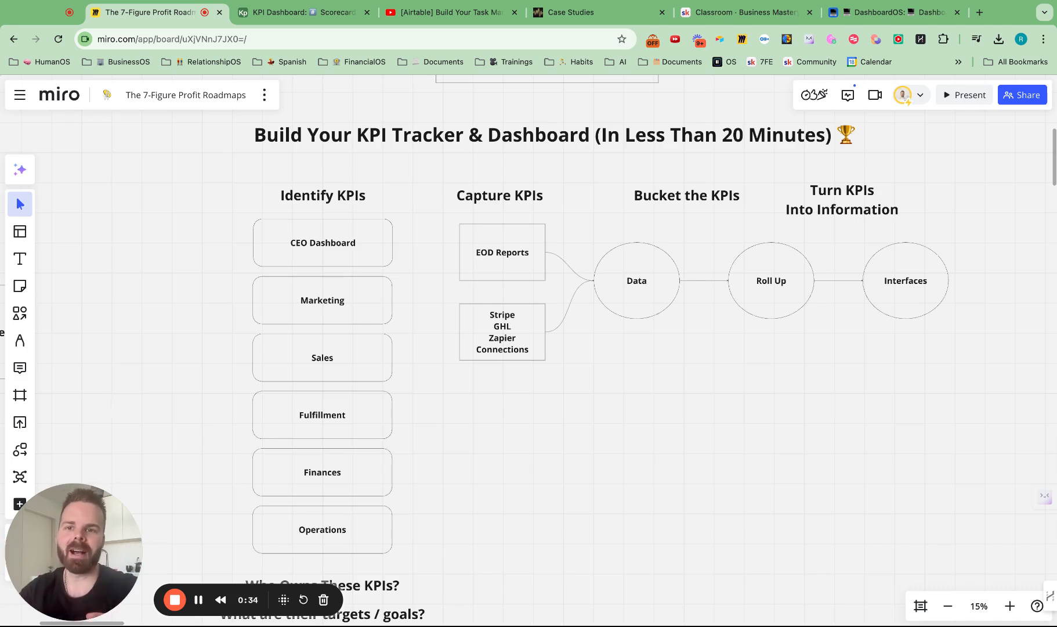
pyautogui.click(318, 17)
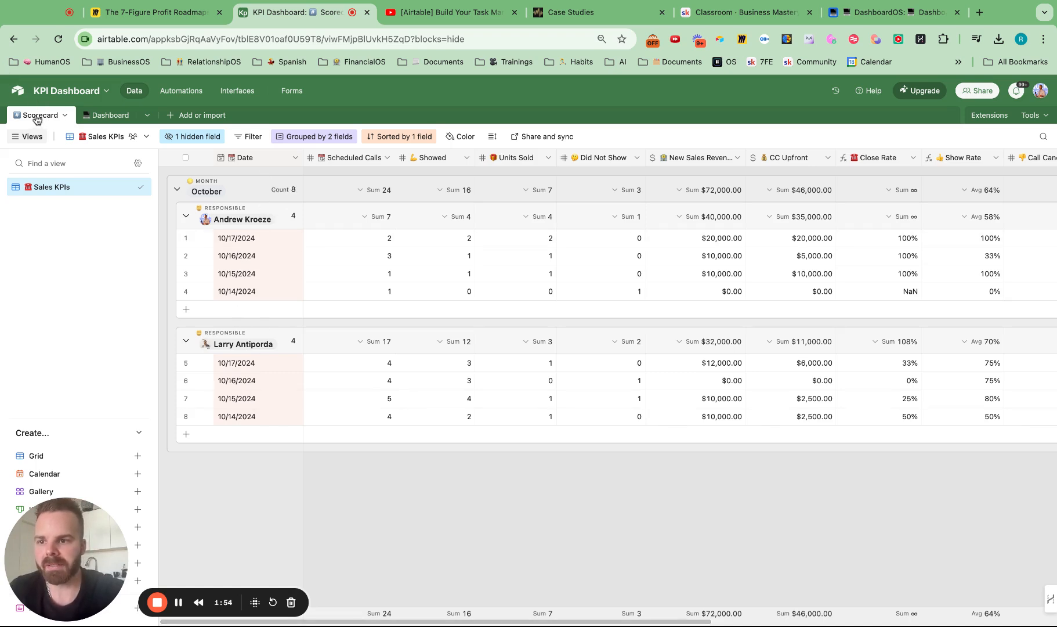
# - In the Dashboard table, duplicate the individual salesperson's sales view and rename the copy for the other salesperson
pyautogui.click(96, 118)
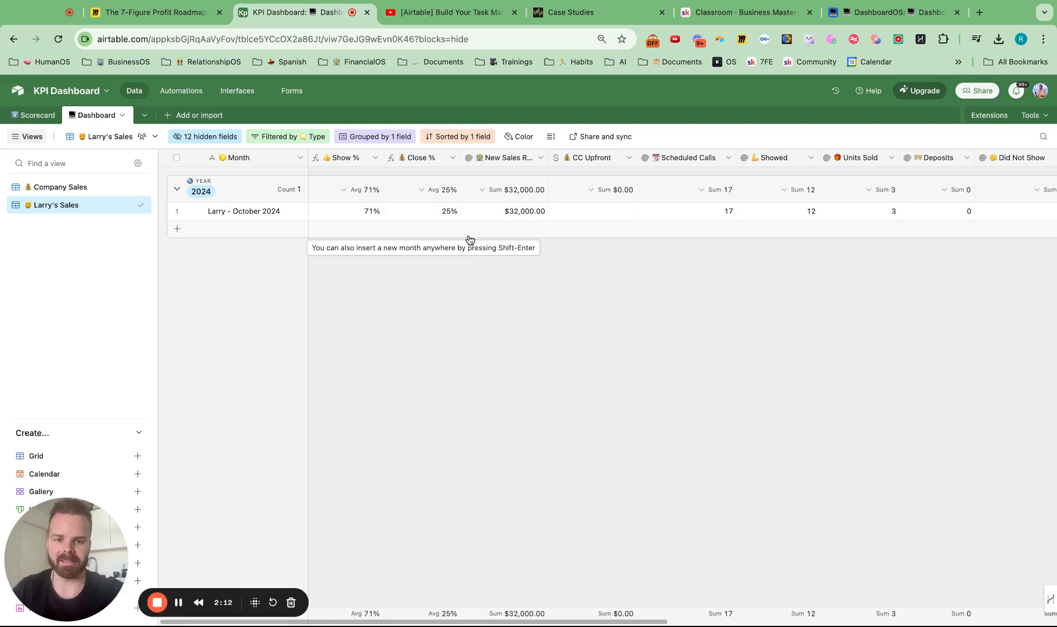
pyautogui.click(128, 206)
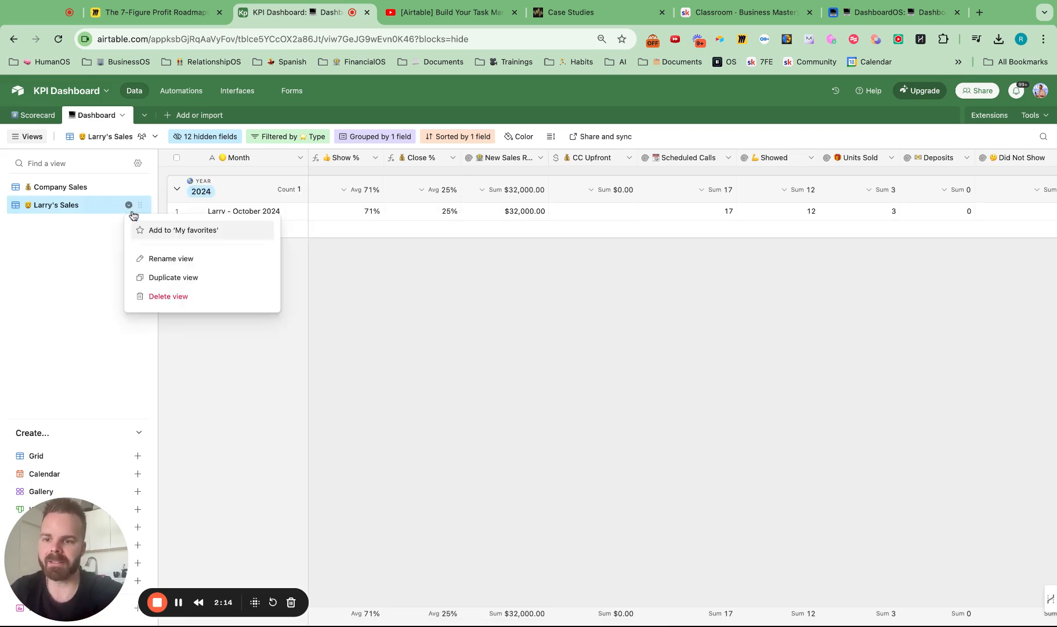
pyautogui.click(168, 277)
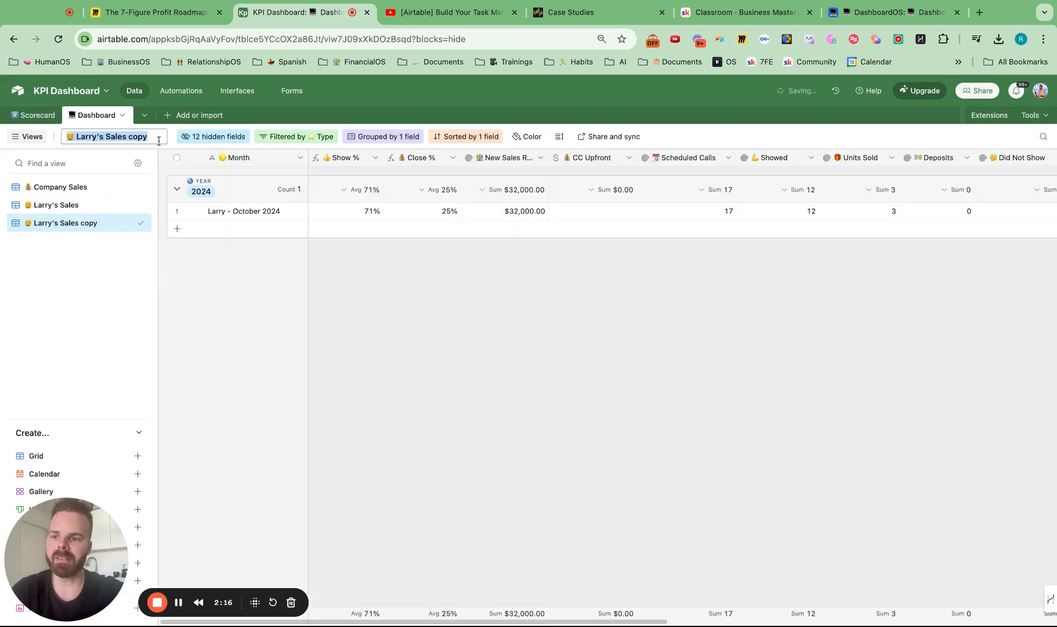
pyautogui.write('And')
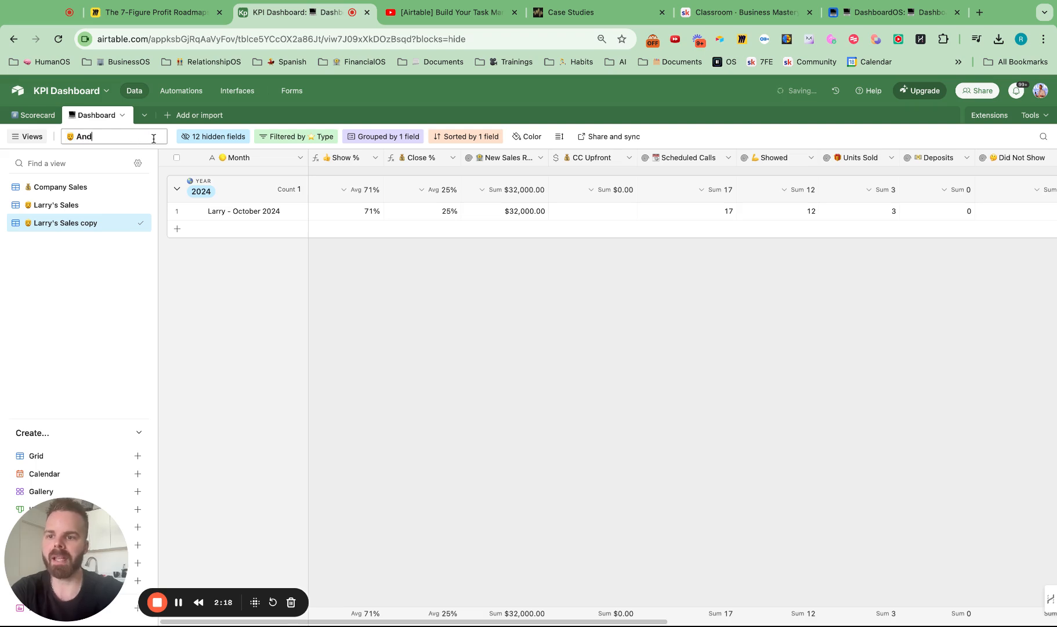
pyautogui.write("rew's Sal")
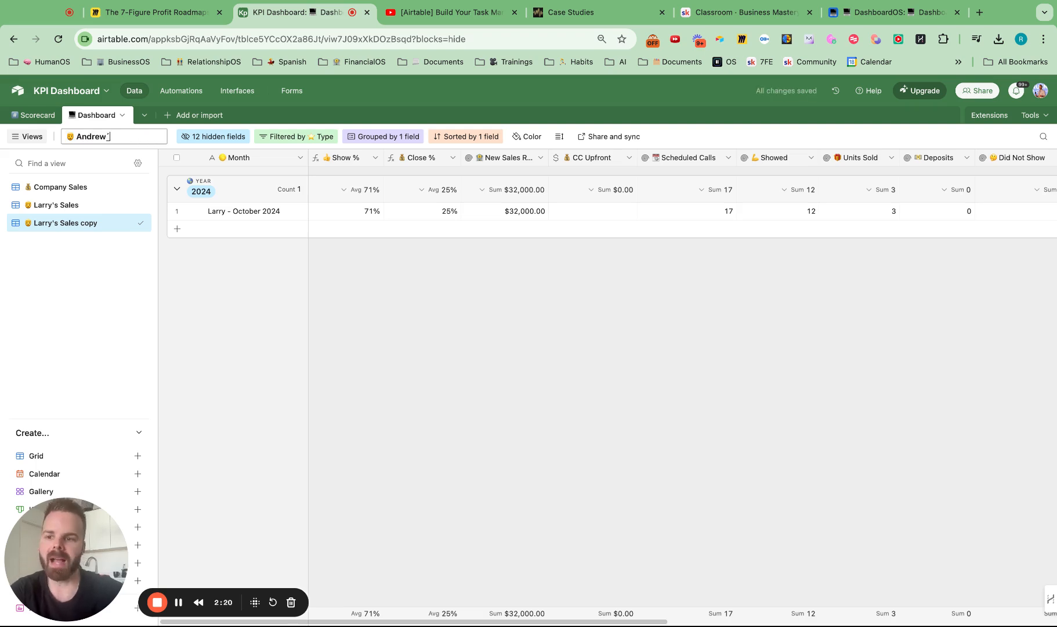
pyautogui.write('es')
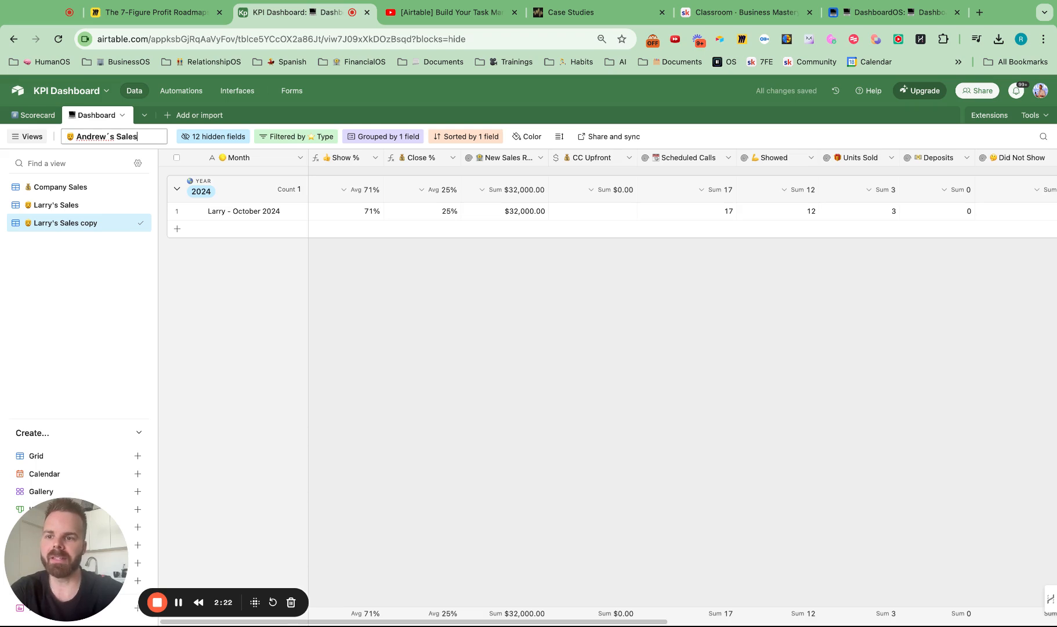
pyautogui.press('Return')
# - Change the new view's Type filter to match the salesperson it is named after
pyautogui.click(322, 140)
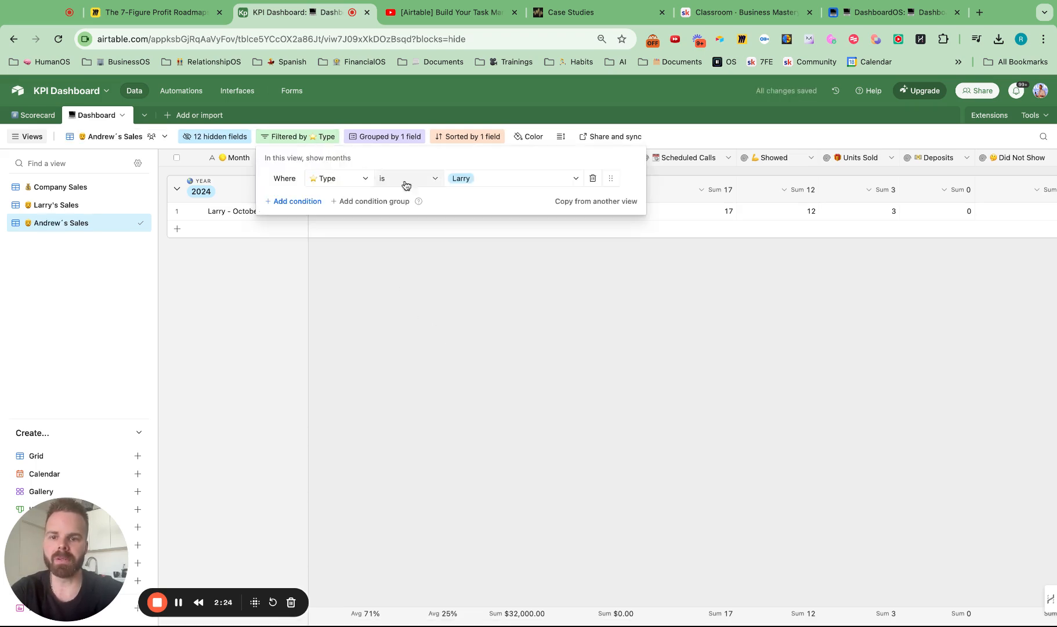
pyautogui.click(476, 179)
pyautogui.click(489, 267)
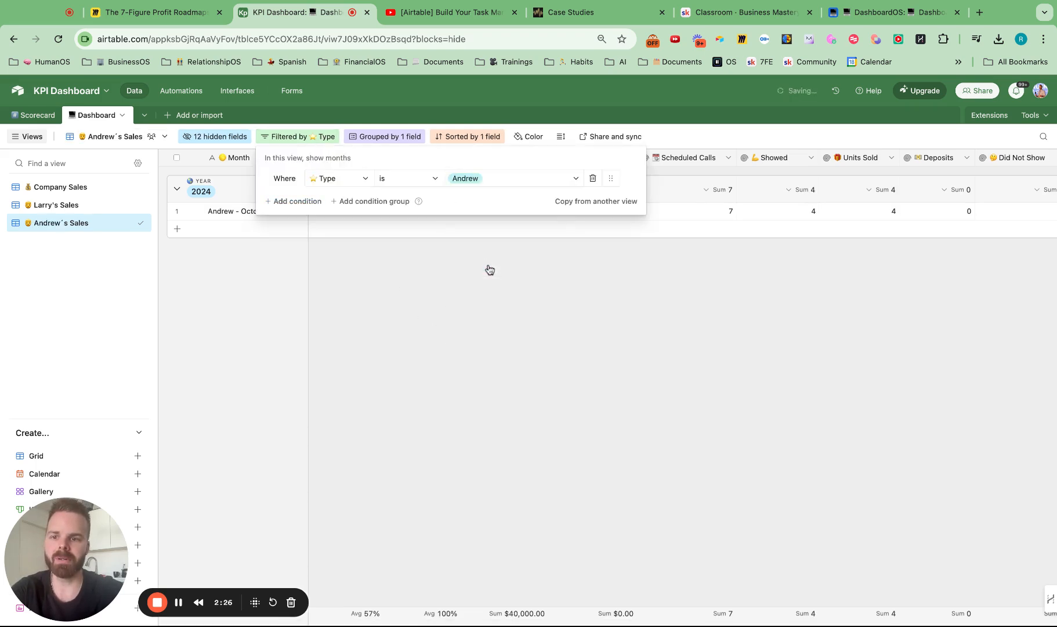
pyautogui.click(486, 342)
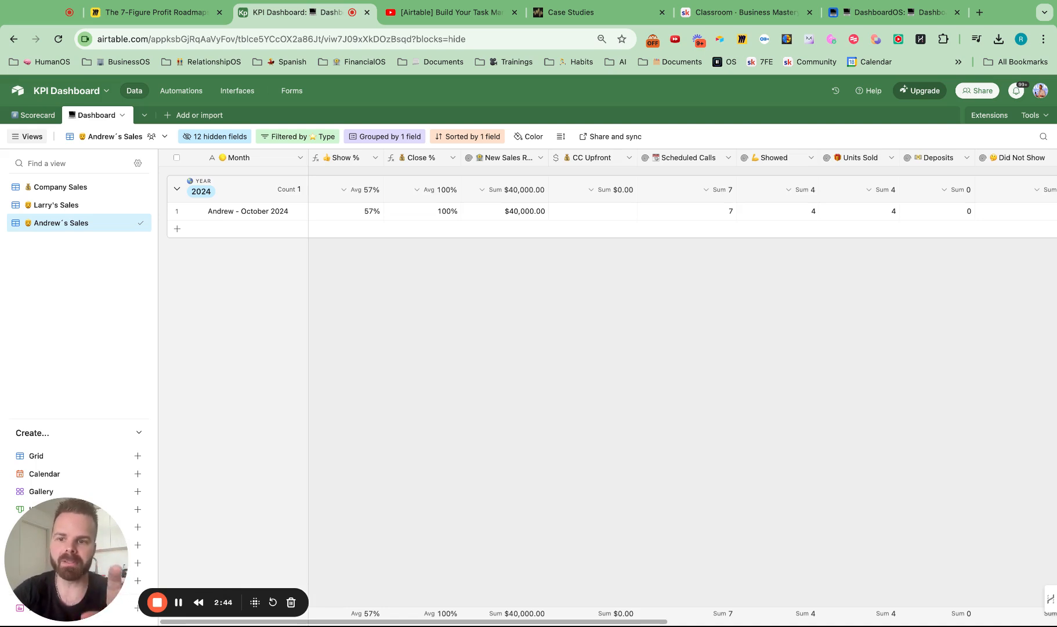
# - Convert the CC Upfront field to a Rollup of the Scorecard's CC Upfront field through Daily, aggregated with SUM(values)
pyautogui.click(630, 158)
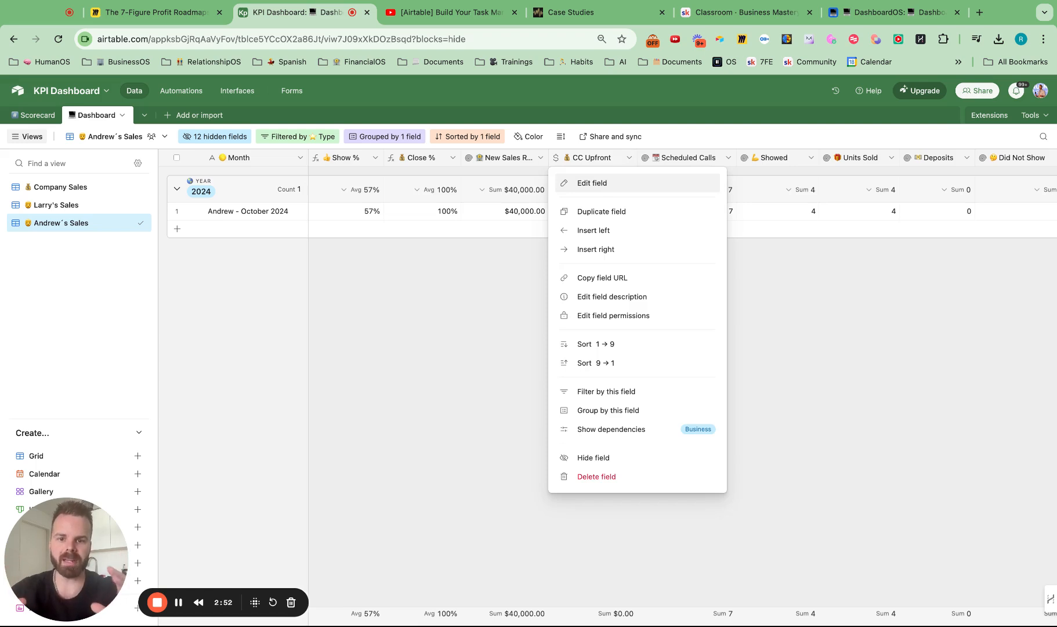
pyautogui.click(592, 183)
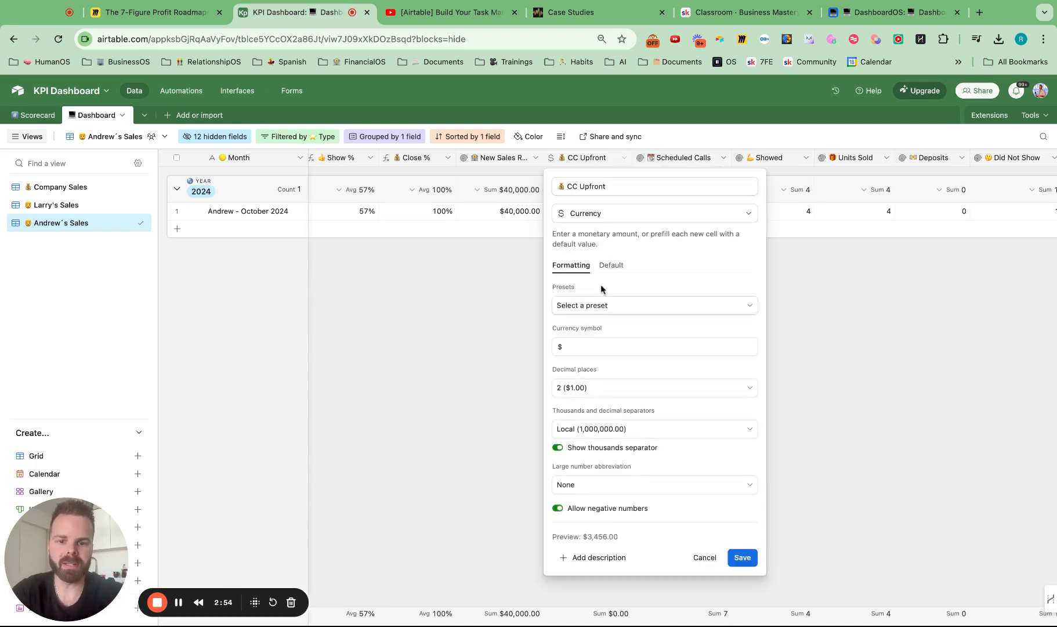
pyautogui.click(620, 215)
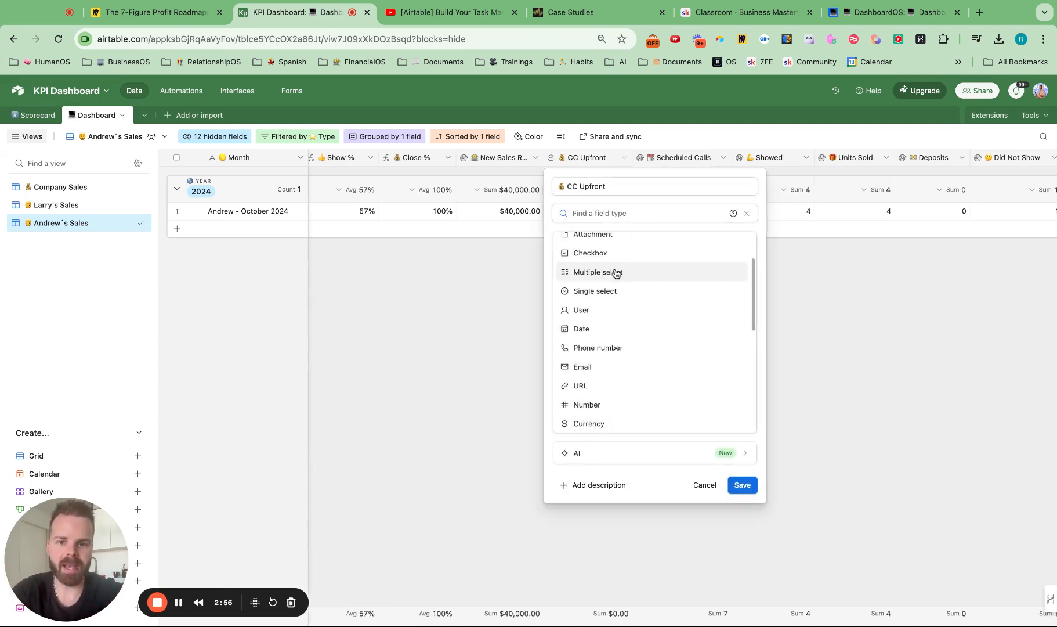
pyautogui.write('roll')
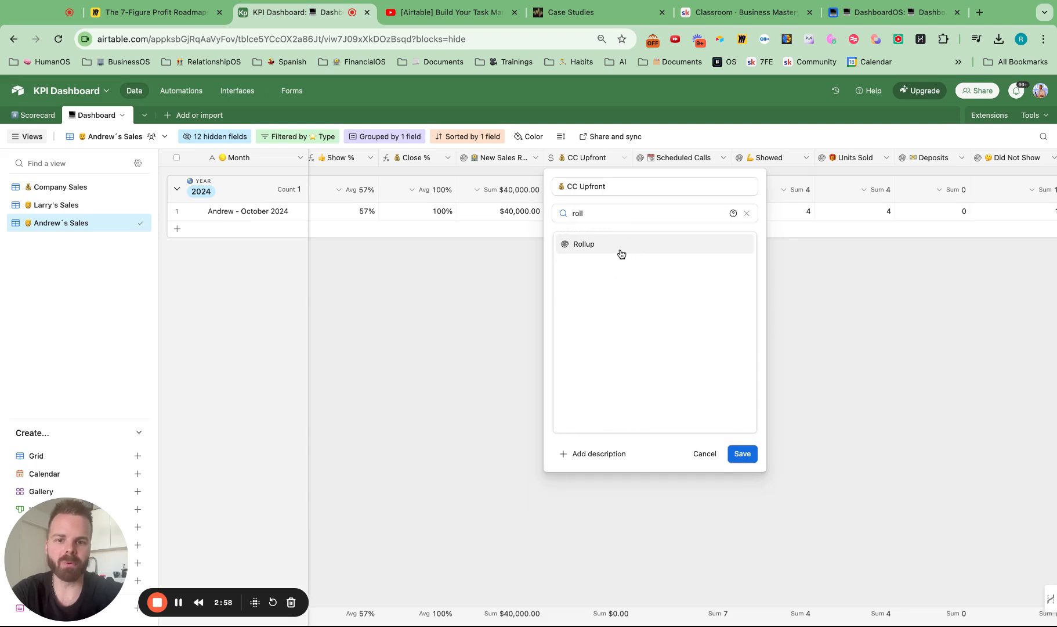
pyautogui.click(621, 249)
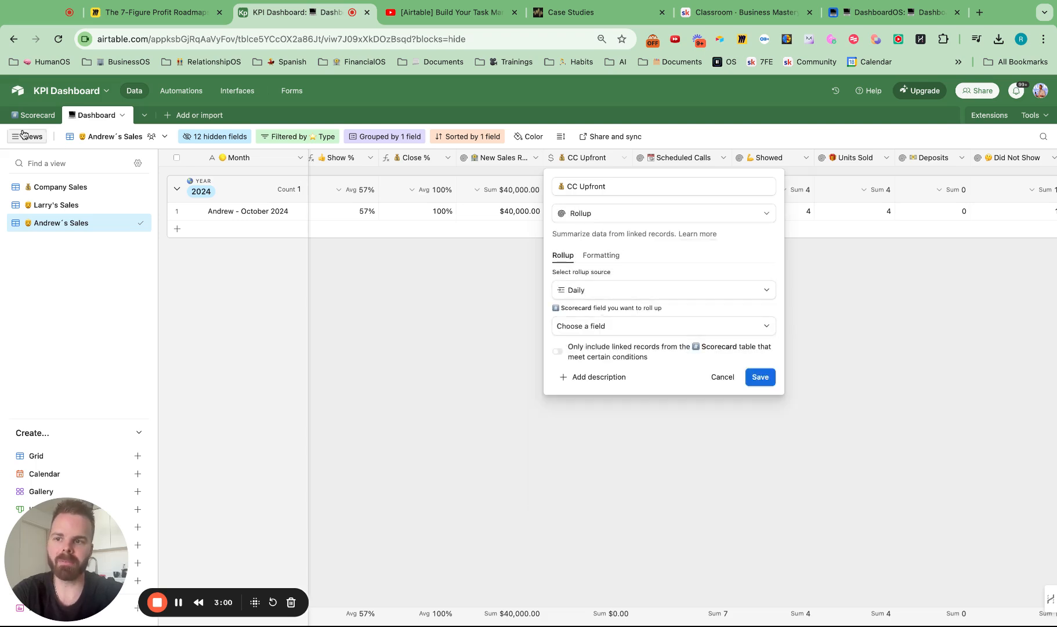
pyautogui.click(595, 331)
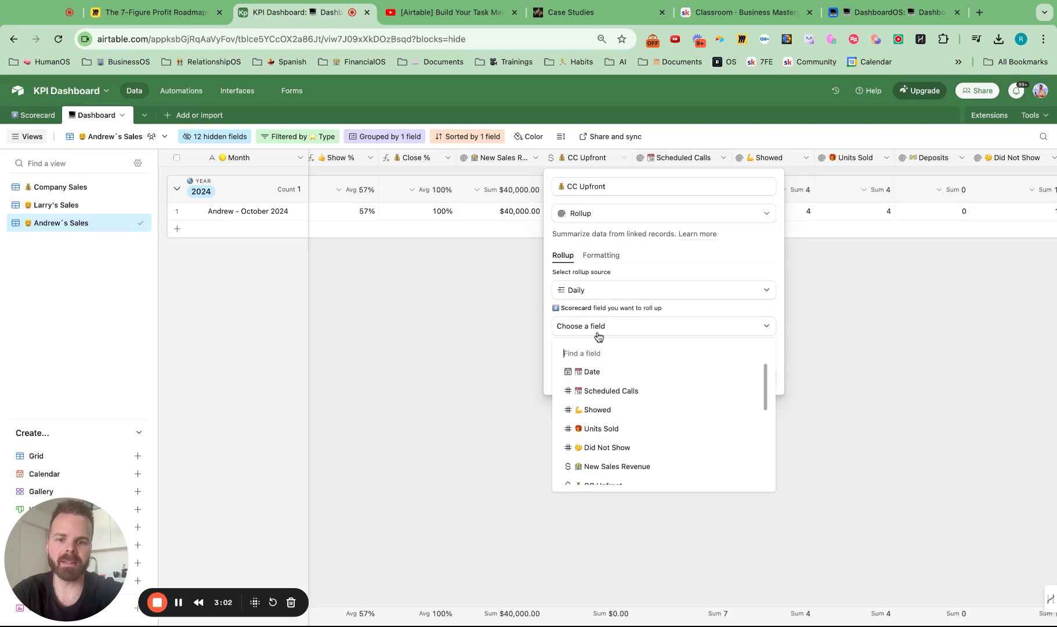
pyautogui.scroll(-2, 615, 380)
pyautogui.scroll(-3, 613, 383)
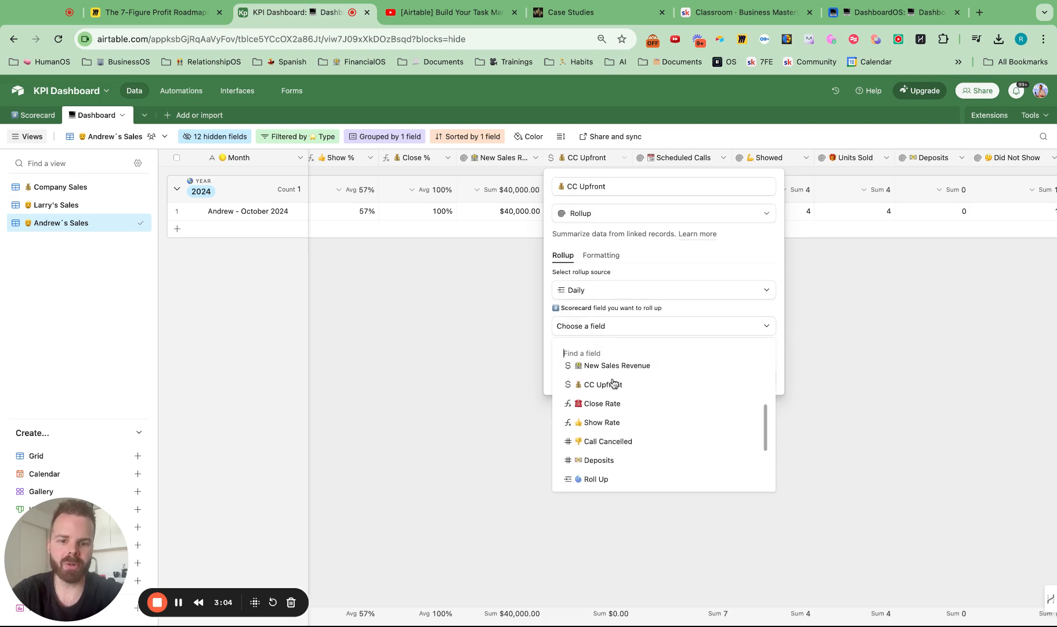
pyautogui.click(614, 388)
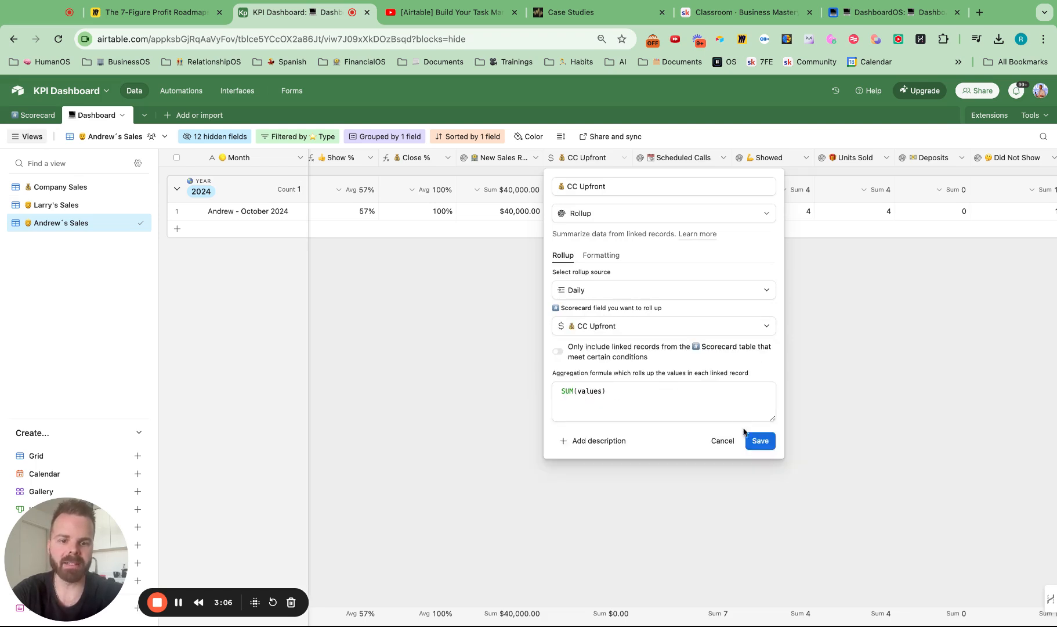
pyautogui.click(760, 442)
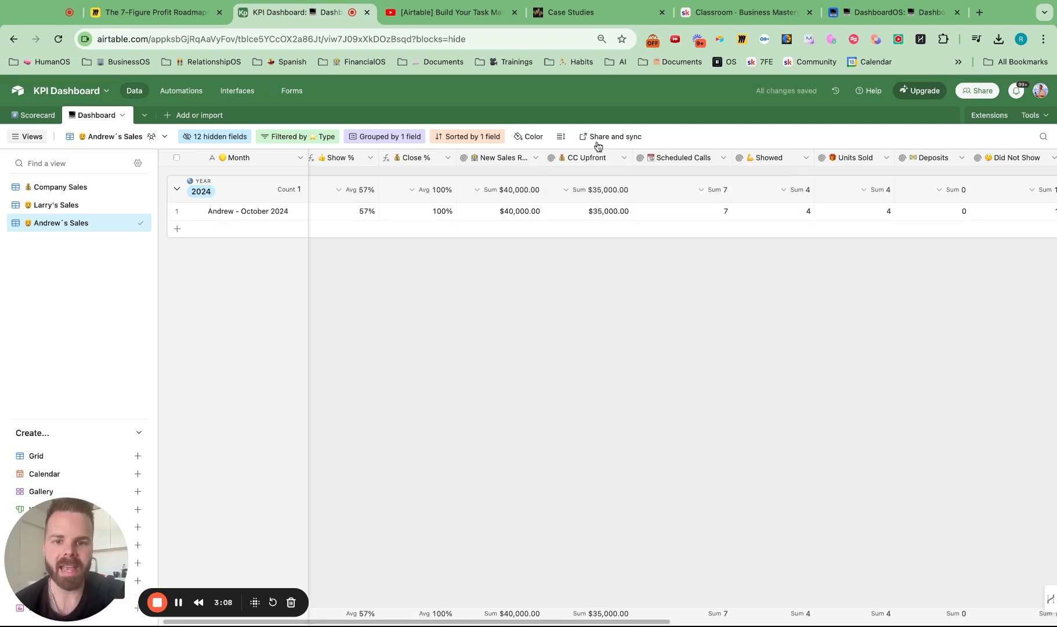
# - Check CC Upfront in the original salesperson's view and in Company Sales, and return to the Scorecard table
pyautogui.click(92, 206)
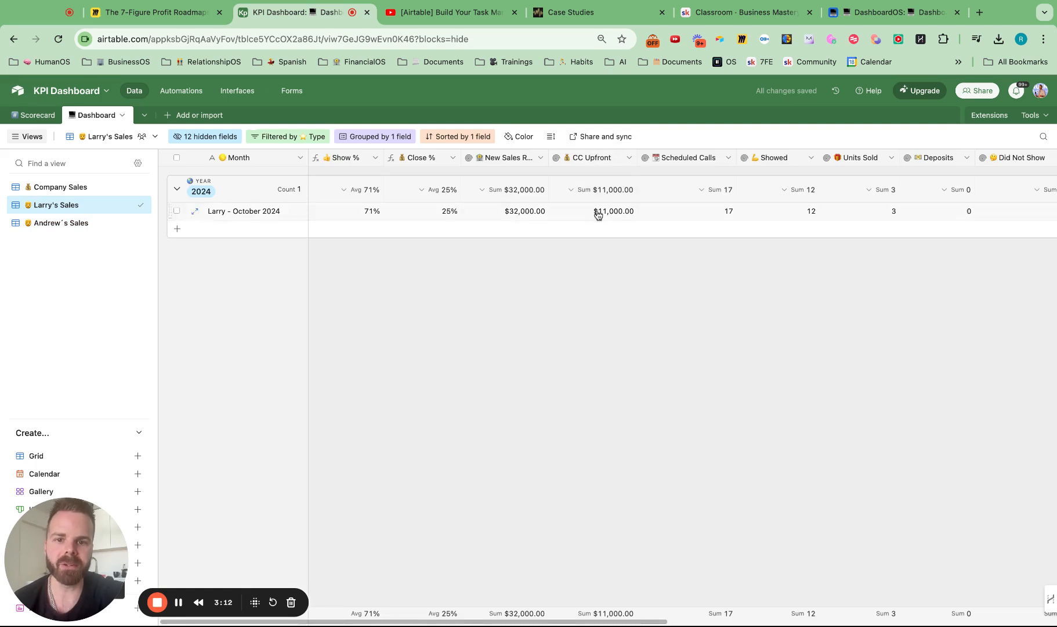
pyautogui.click(63, 185)
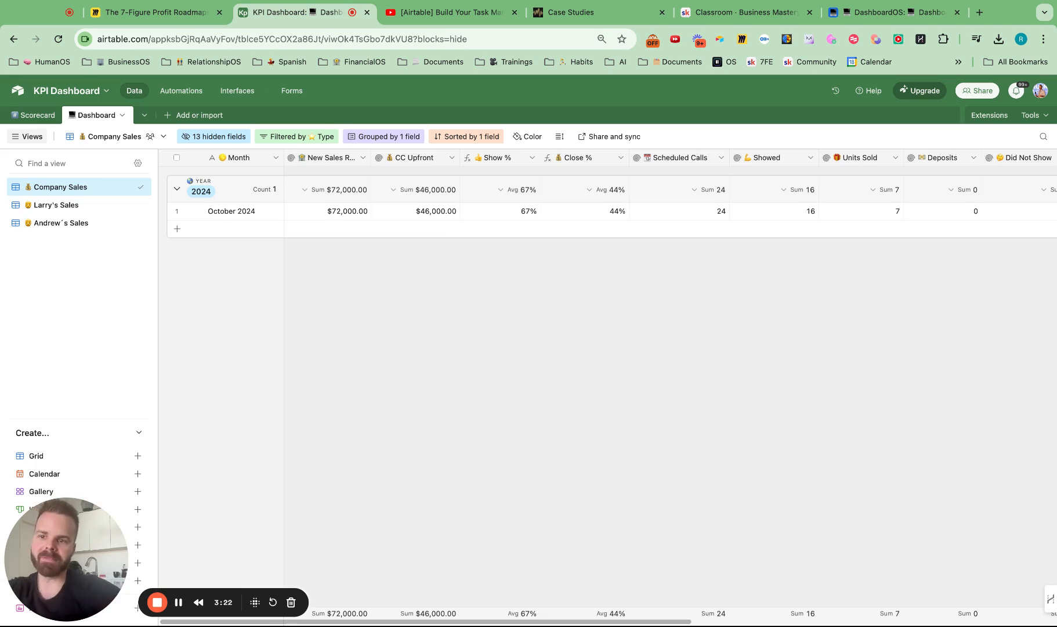
pyautogui.click(37, 115)
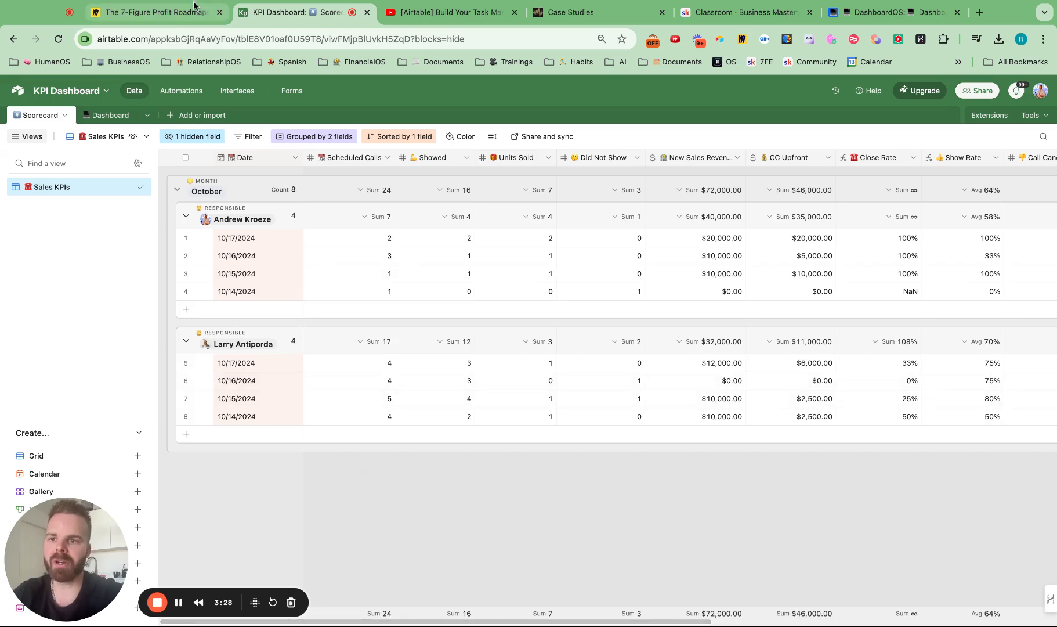
# - Switch to the Miro roadmap and review the KPI categories, the ownership and target questions, and the Capture KPIs flow
pyautogui.click(168, 13)
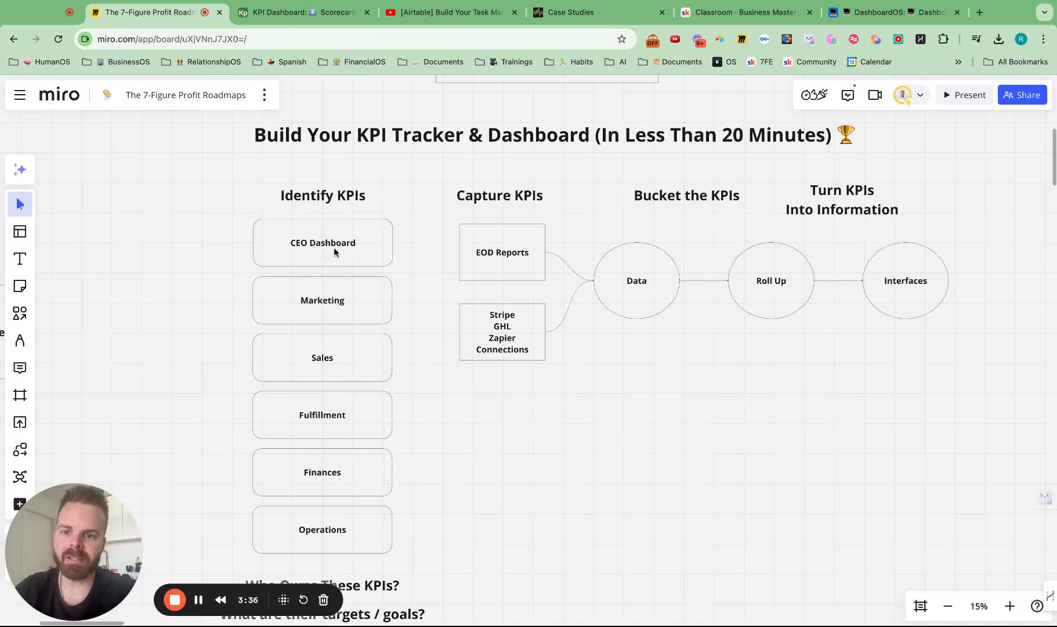
pyautogui.scroll(-2, 333, 254)
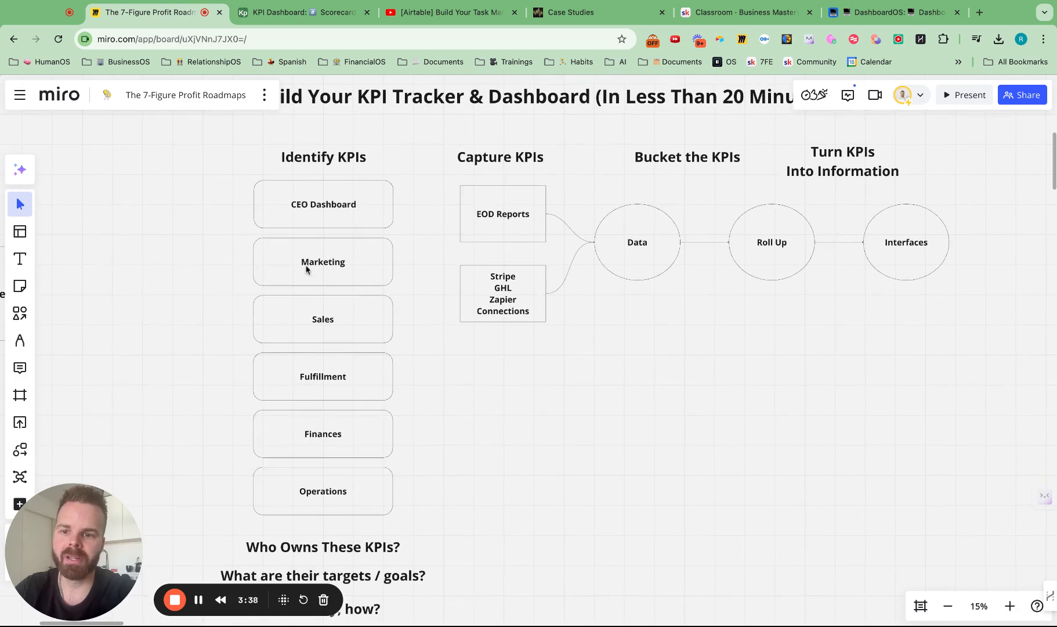
pyautogui.scroll(-5, 325, 272)
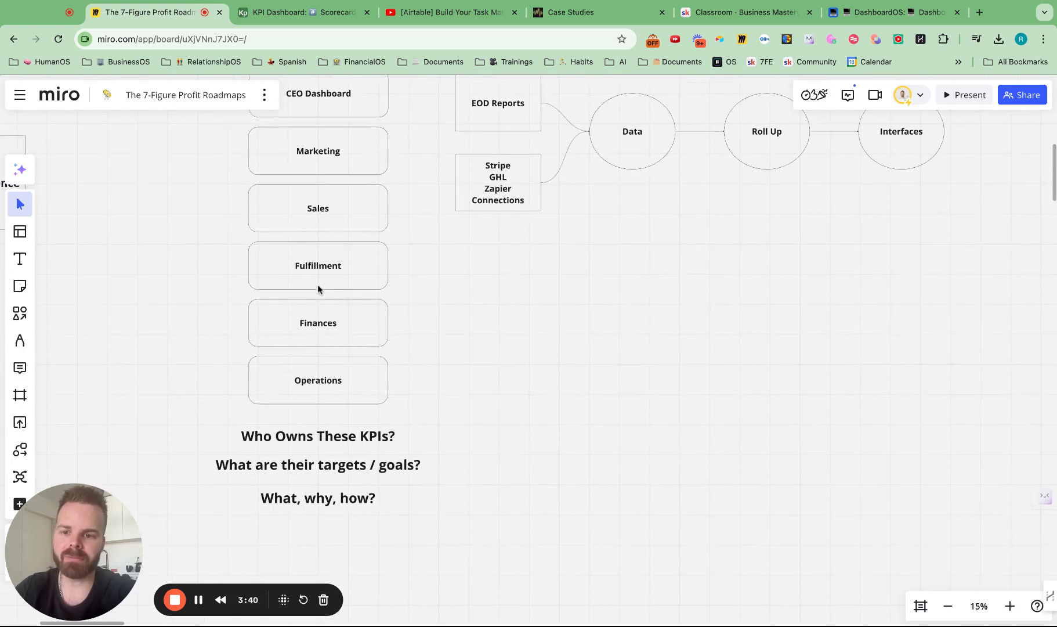
pyautogui.scroll(-5, 313, 286)
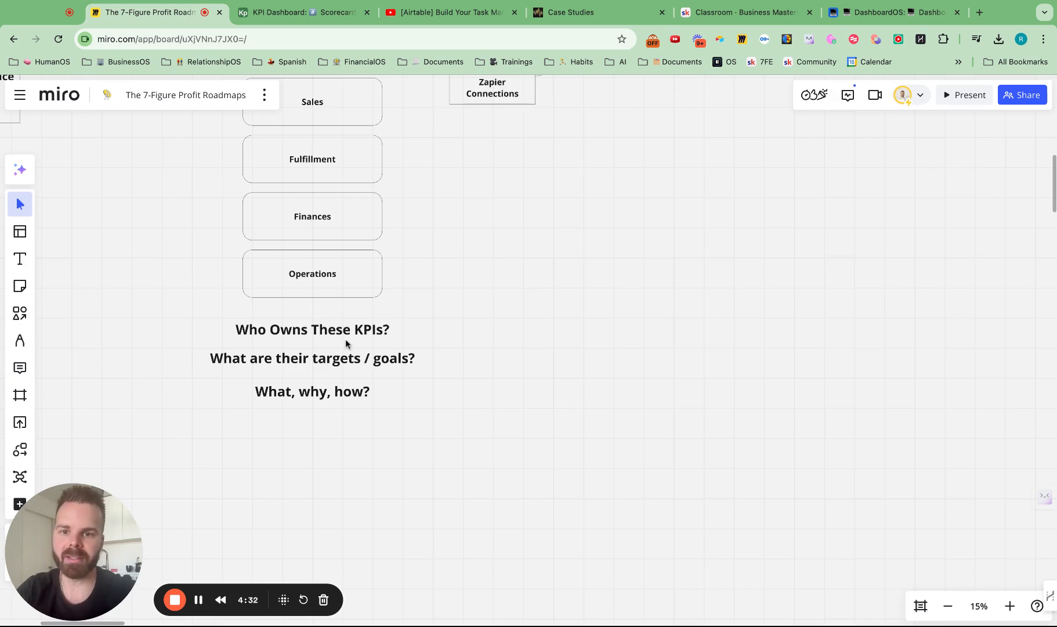
pyautogui.scroll(8, 345, 339)
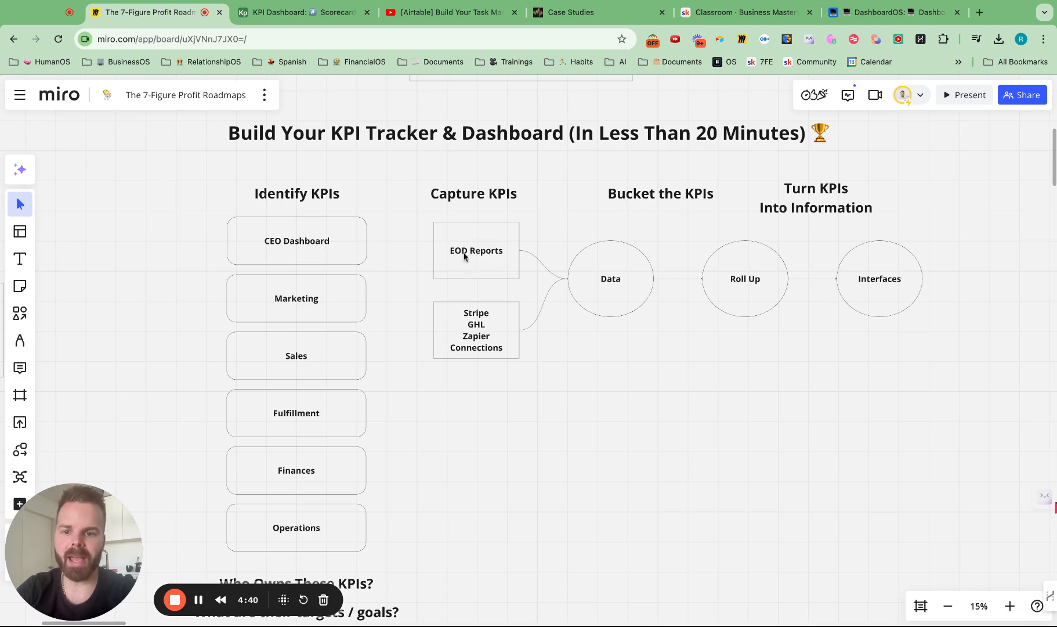
pyautogui.scroll(-1, 480, 254)
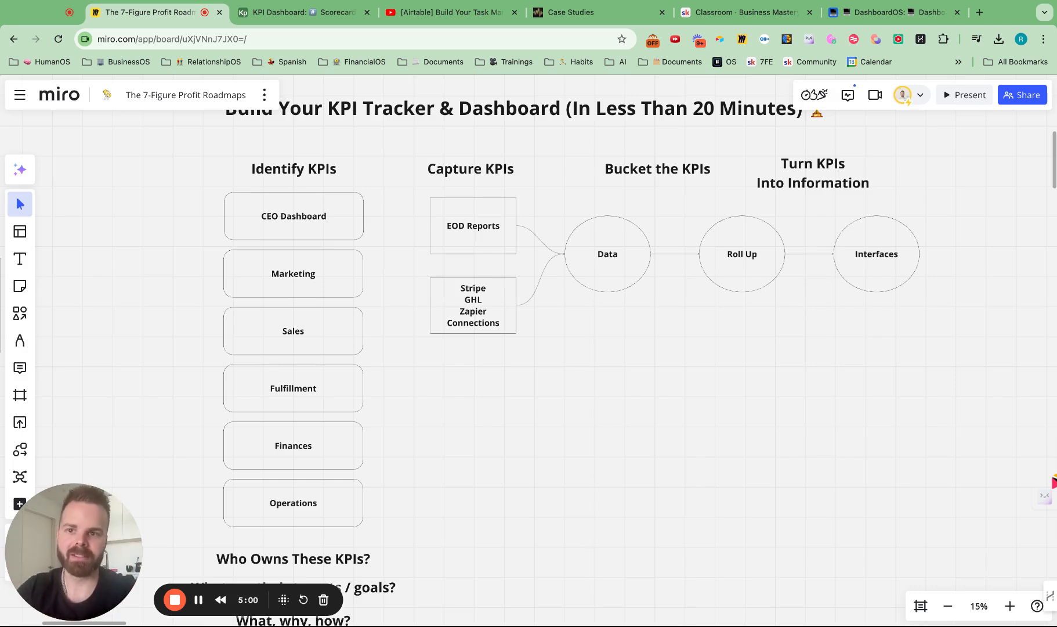
# - Switch to the KPI Dashboard base in Airtable and review the settings of the Scorecard's Date field
pyautogui.click(325, 12)
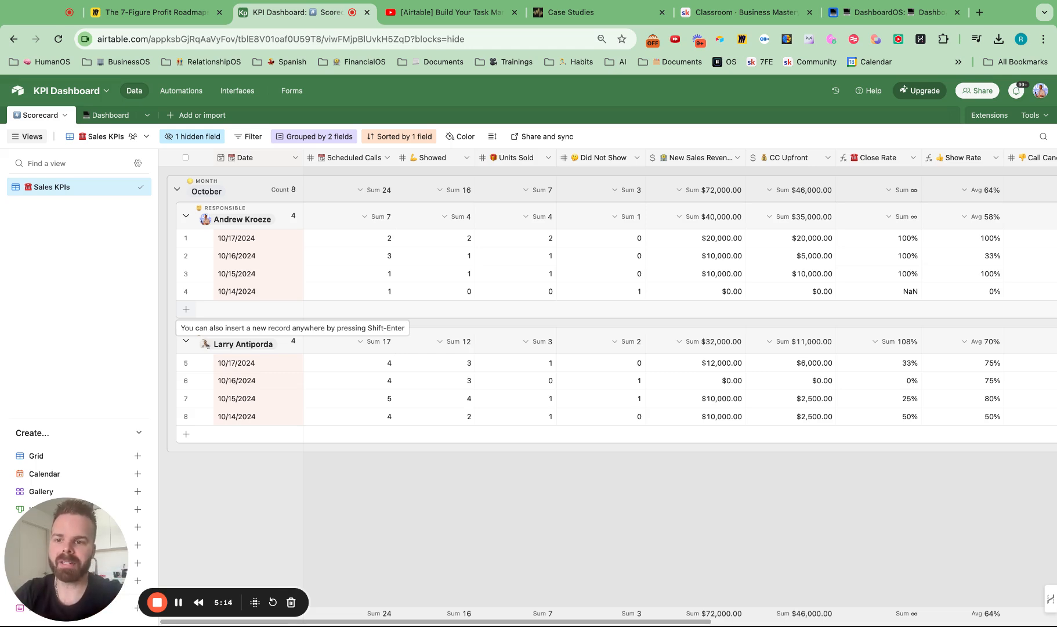
pyautogui.click(295, 158)
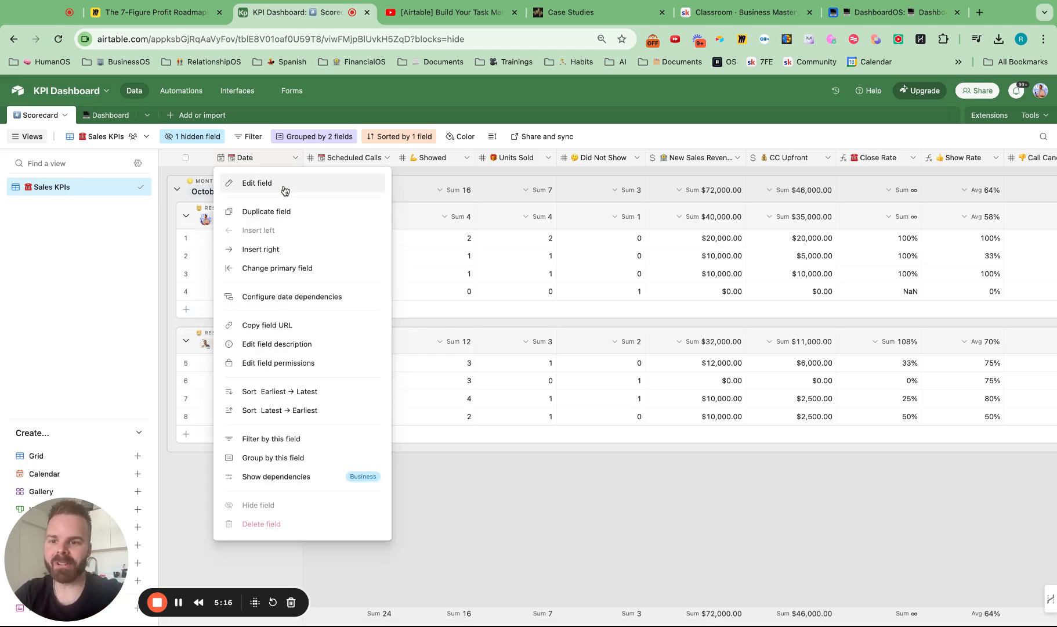
pyautogui.click(284, 184)
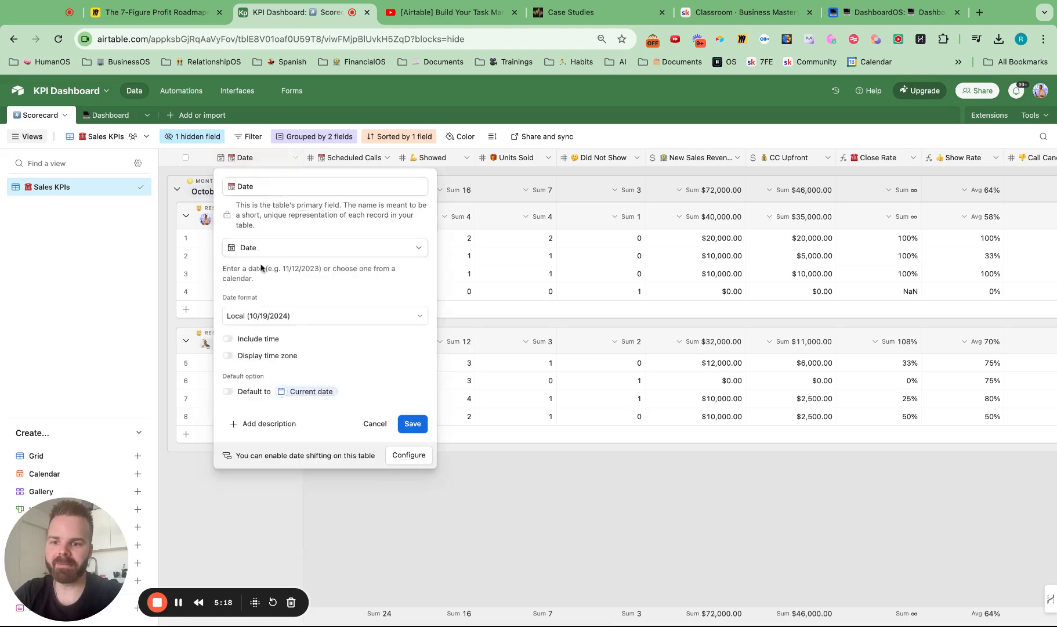
pyautogui.click(412, 423)
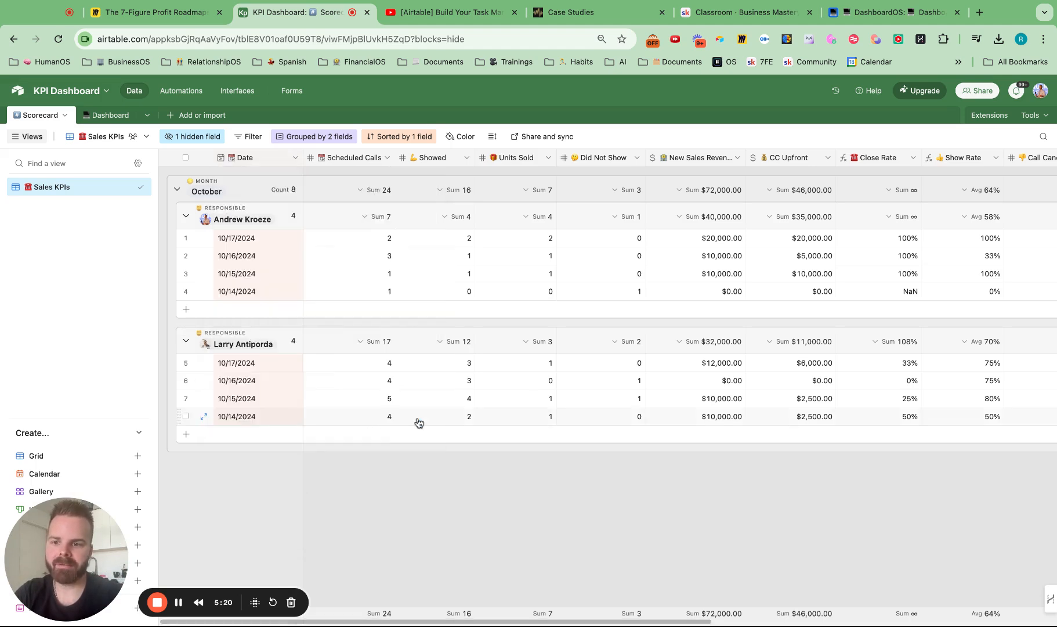
# - Try sorting the Scorecard records by Date from earliest to latest, and restore the latest-to-earliest order
pyautogui.click(400, 139)
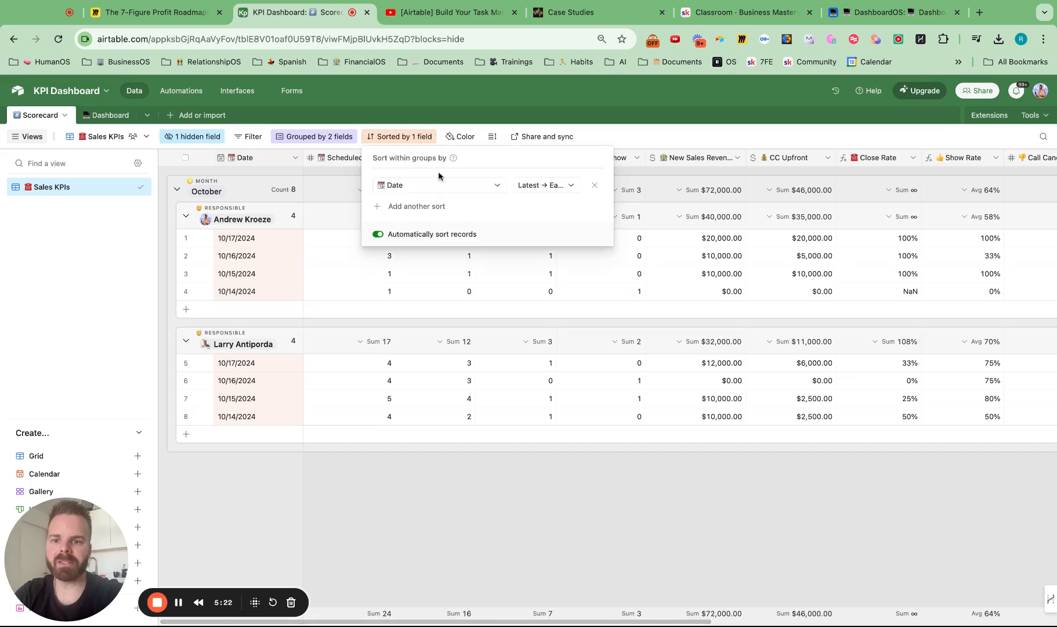
pyautogui.click(546, 191)
pyautogui.click(543, 204)
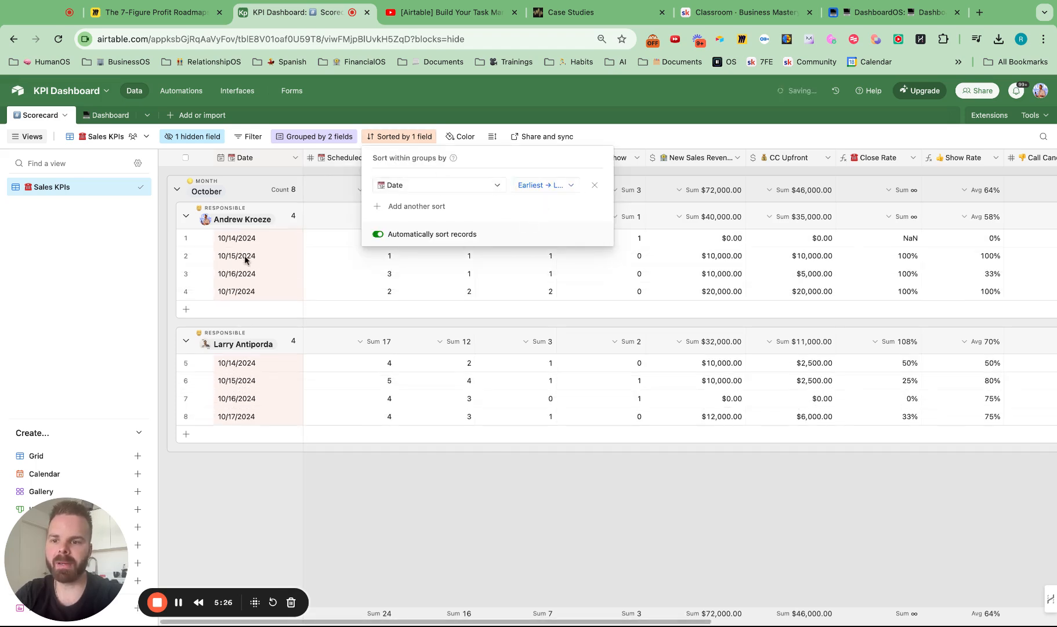
pyautogui.click(546, 185)
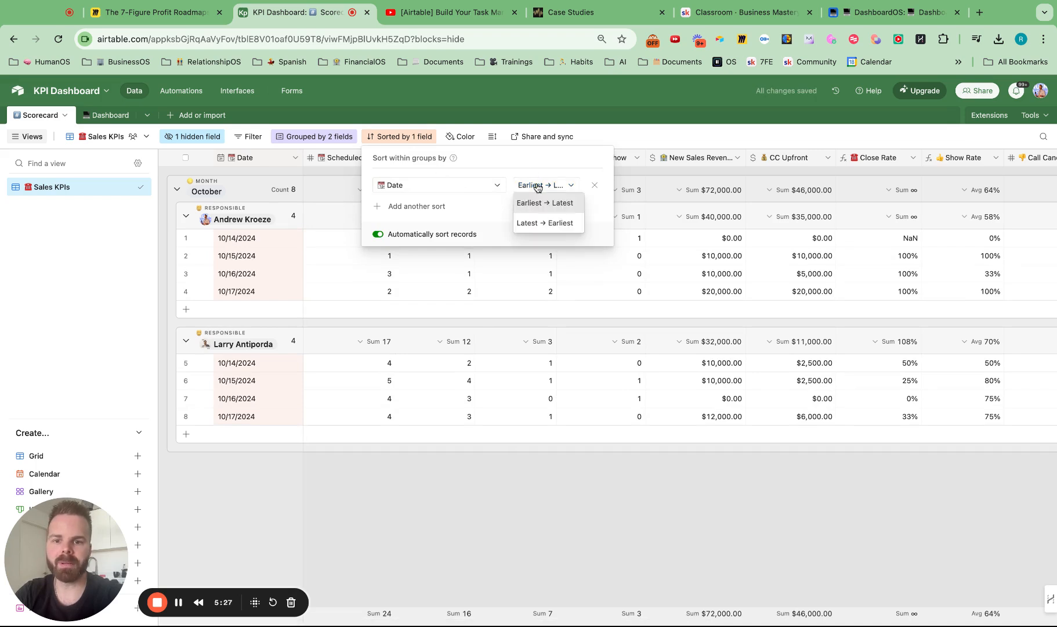
pyautogui.click(546, 224)
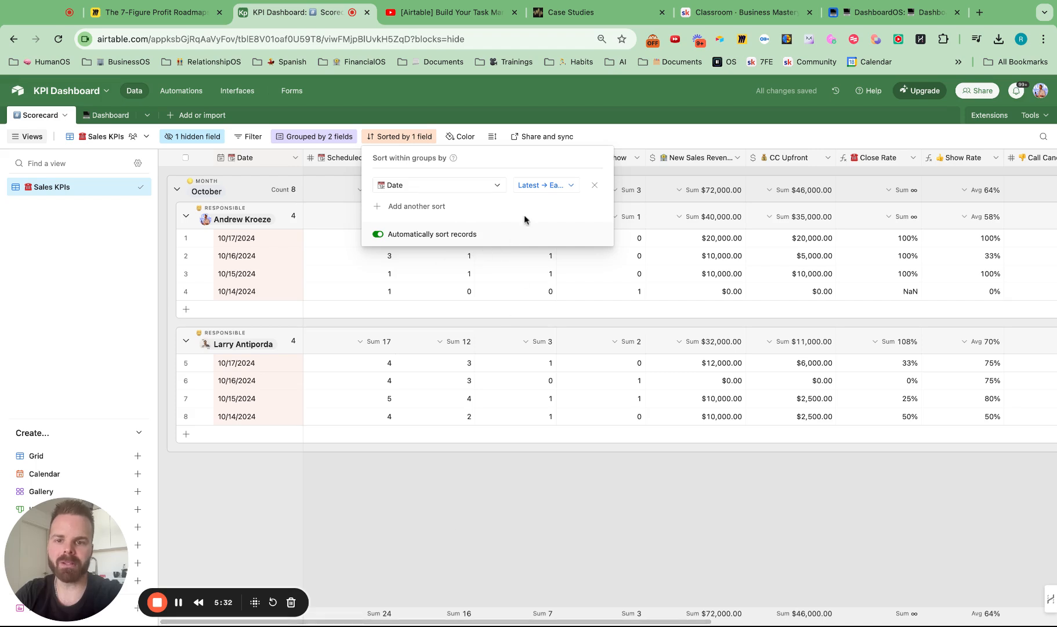
pyautogui.click(434, 513)
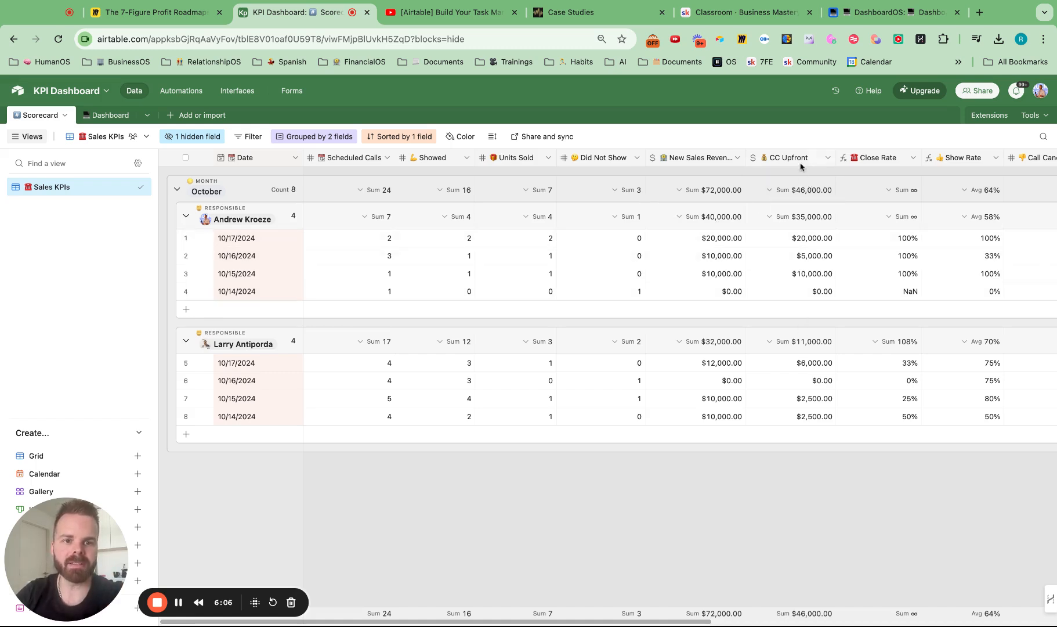
# - Review the formula behind the Scorecard's Close Rate field
pyautogui.hscroll(4, 796, 166)
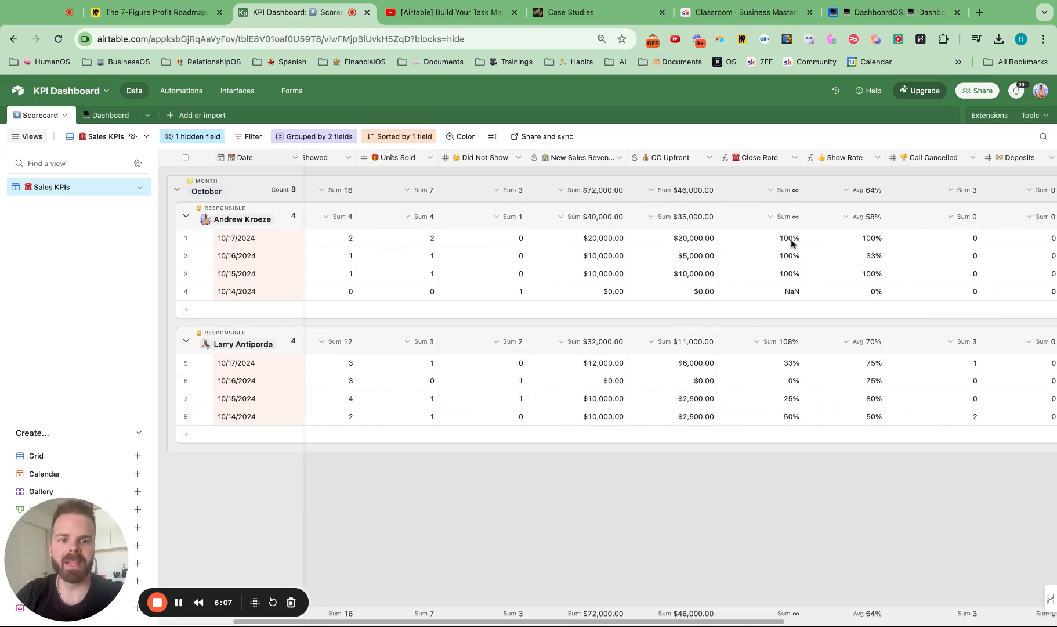
pyautogui.click(790, 159)
pyautogui.click(754, 182)
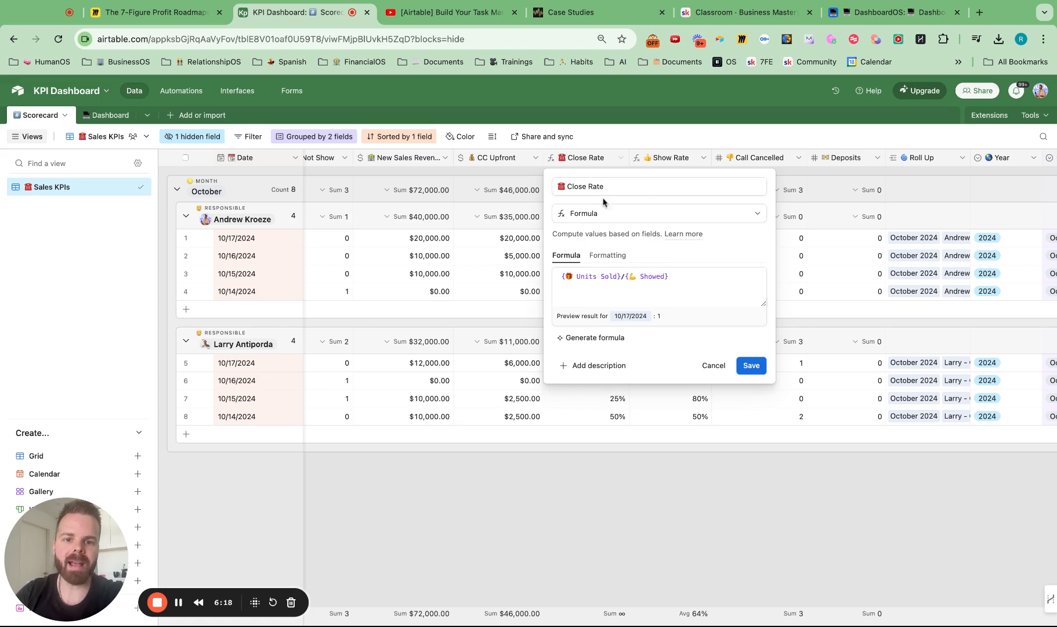
pyautogui.click(753, 365)
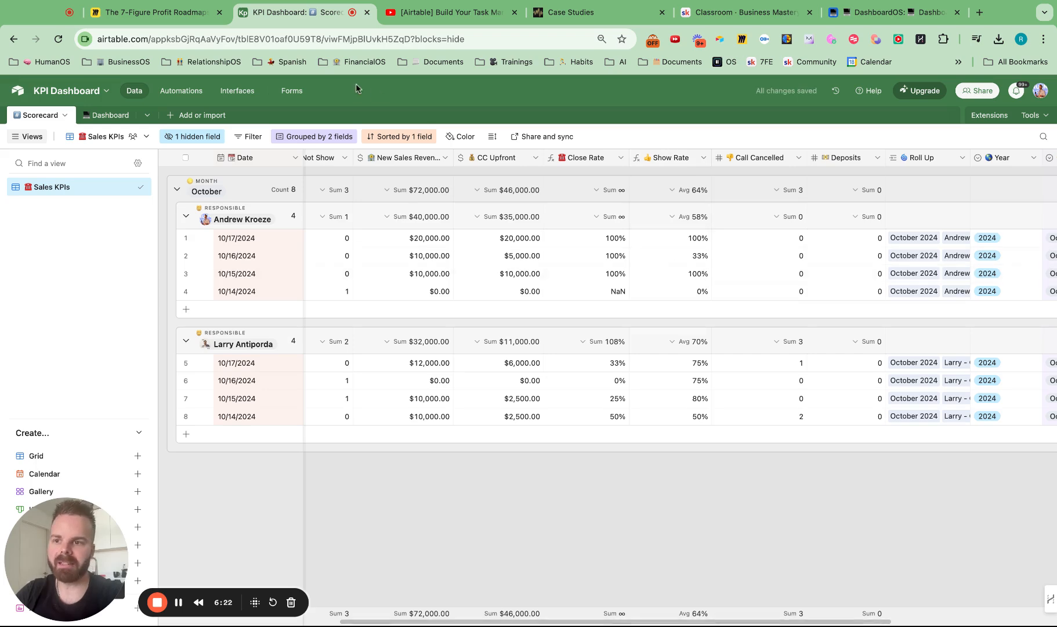
# - Check the Dashboard table's Company Sales view and the first salesperson's view, and return to the Scorecard table
pyautogui.click(113, 117)
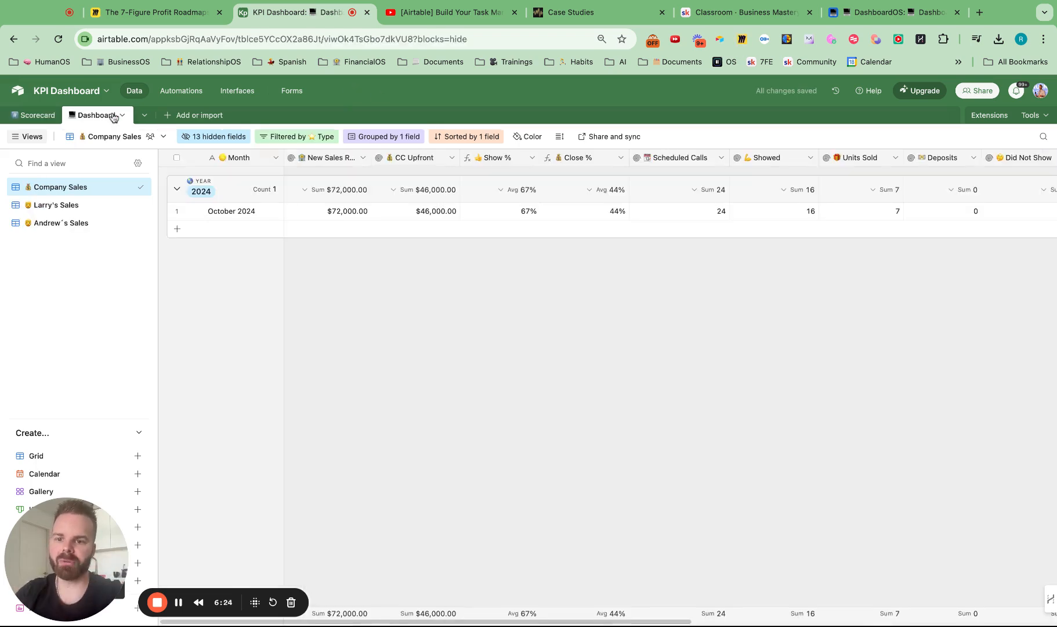
pyautogui.click(111, 210)
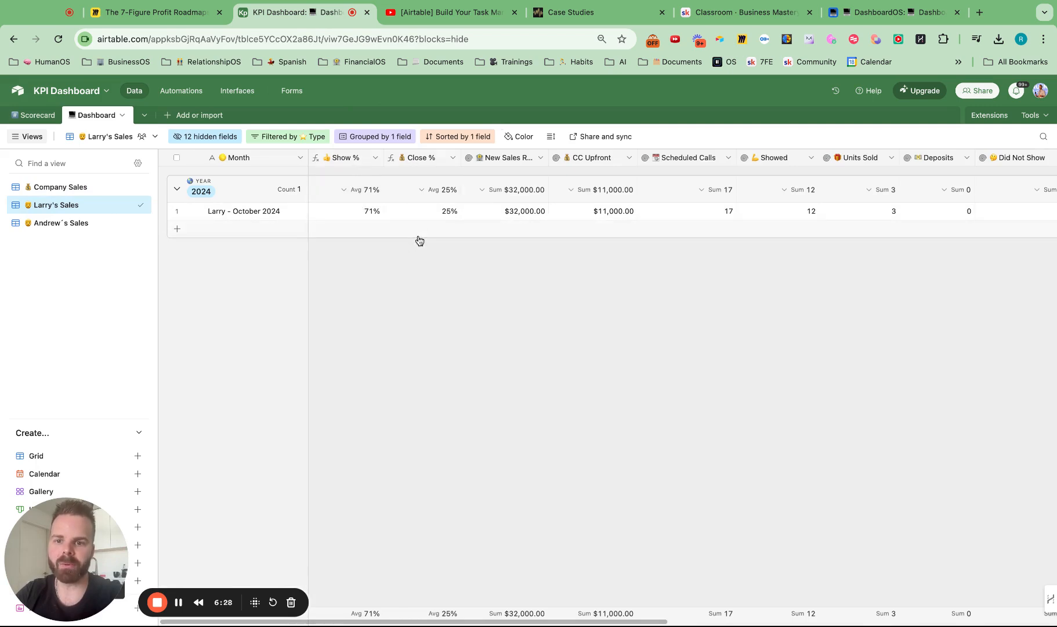
pyautogui.click(36, 115)
# - Review the formula and the number formatting of the Scorecard's Show Rate field
pyautogui.hscroll(3, 792, 189)
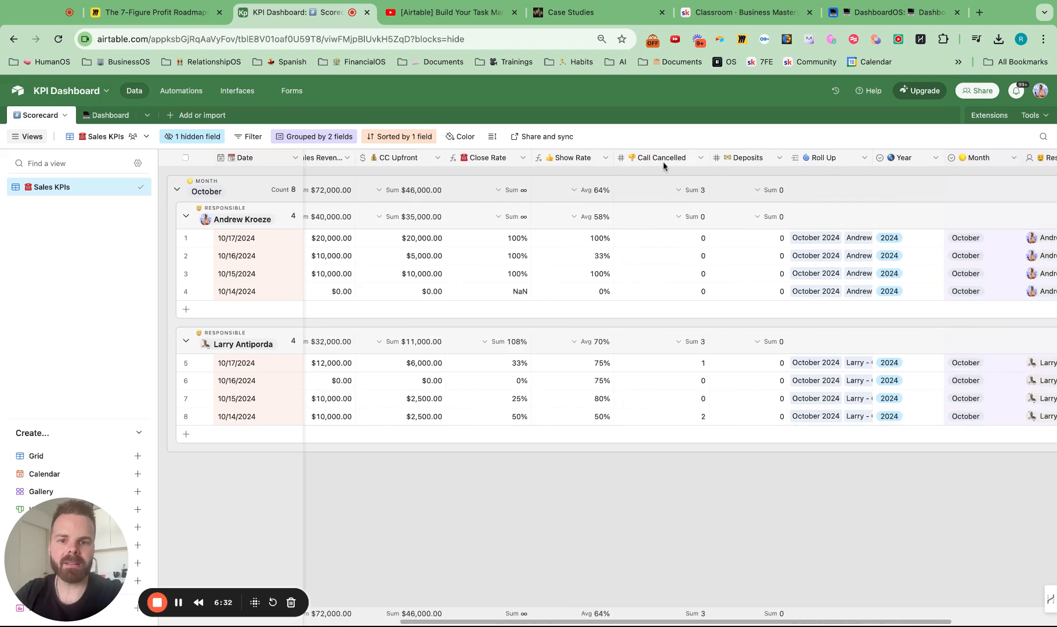
pyautogui.click(604, 160)
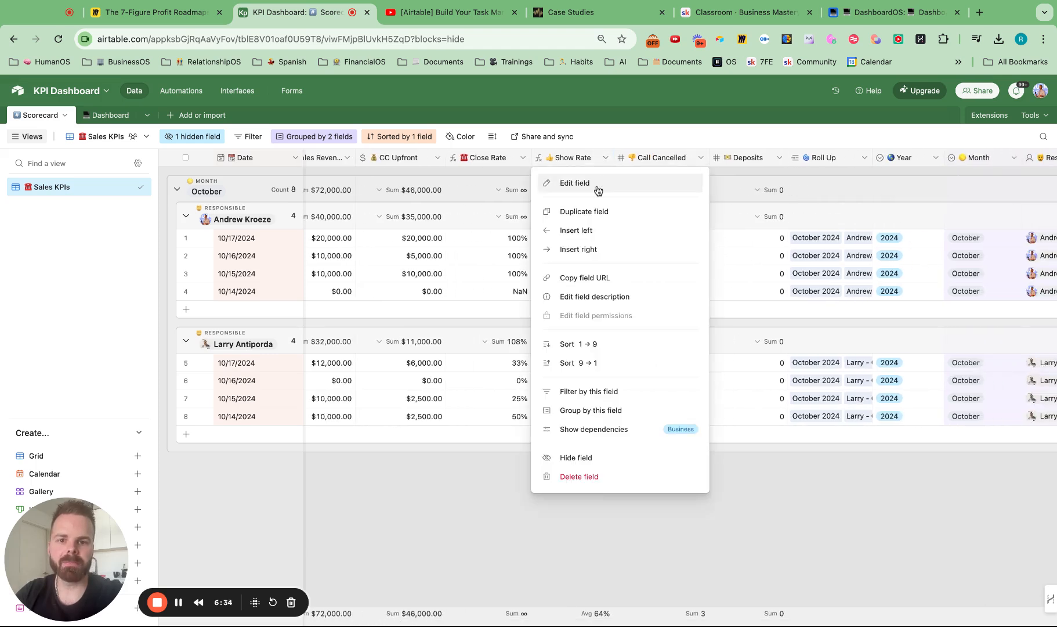
pyautogui.click(597, 185)
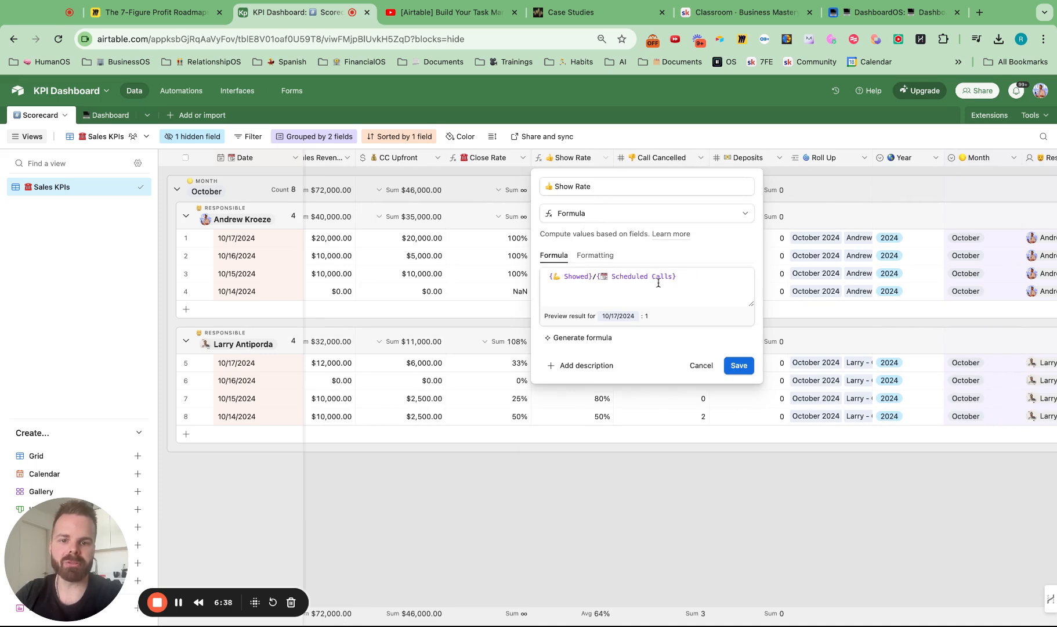
pyautogui.click(596, 257)
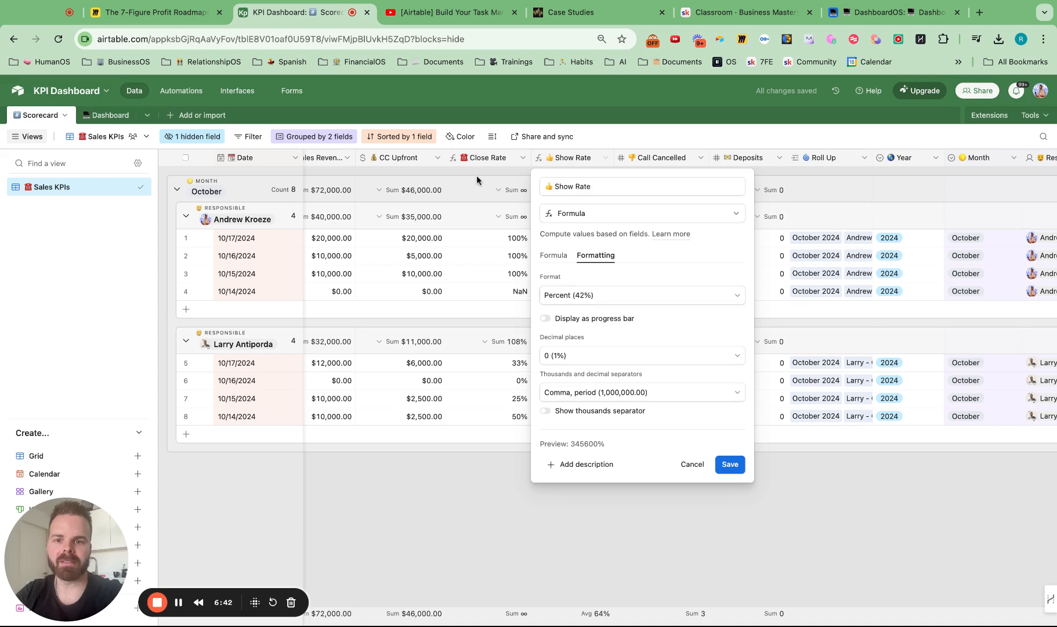
pyautogui.click(554, 255)
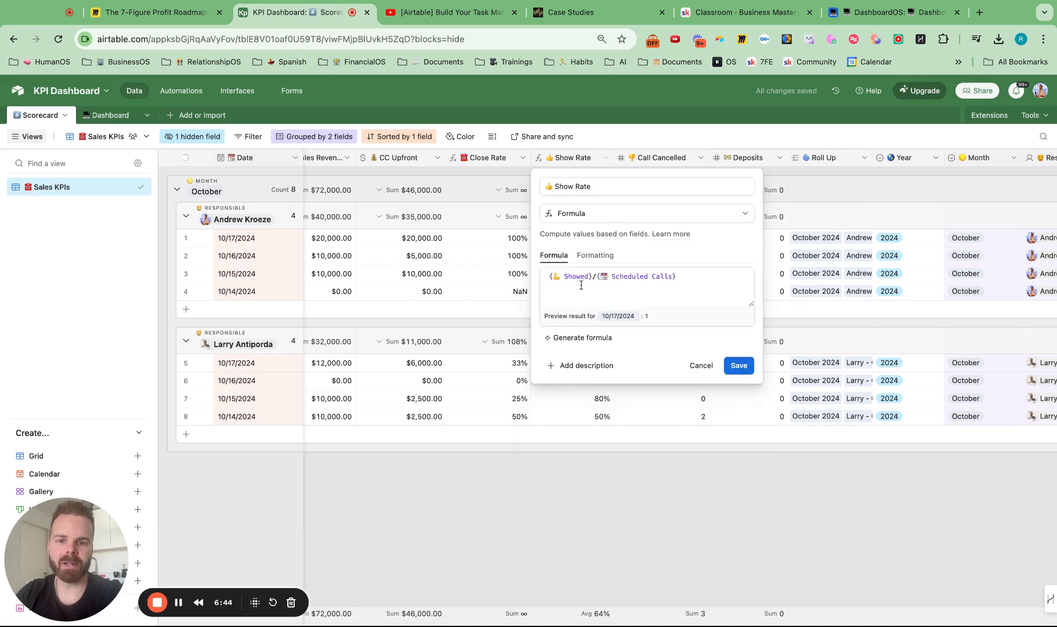
pyautogui.click(596, 256)
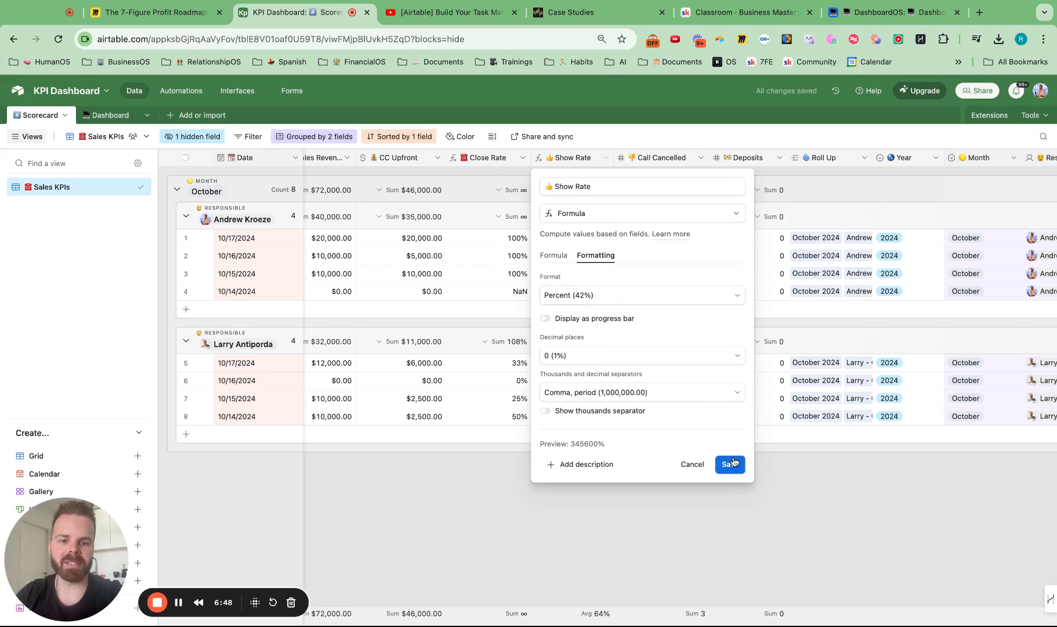
pyautogui.click(733, 463)
# - Inspect how the Roll Up field links to the Dashboard table, and briefly widen its column to read the linked records
pyautogui.hscroll(5, 673, 218)
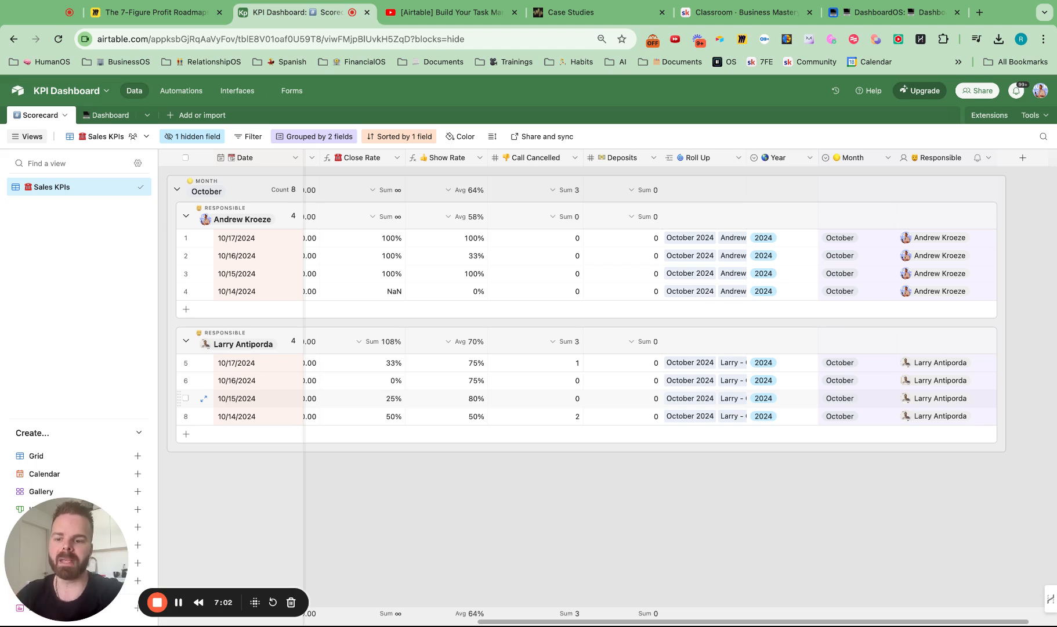
pyautogui.moveTo(76, 543); pyautogui.dragTo(963, 560)
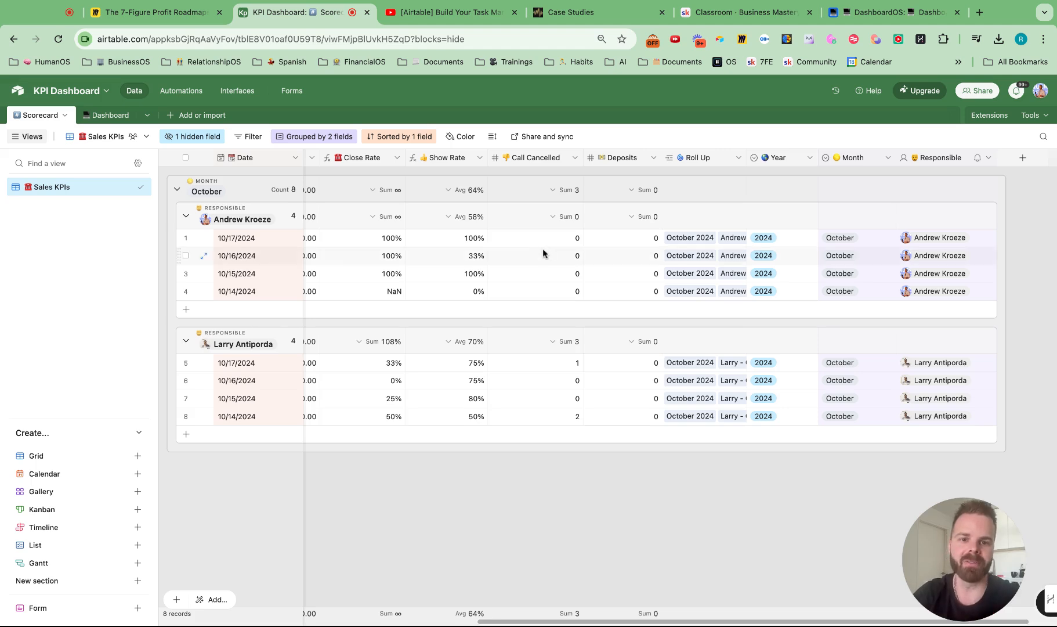
pyautogui.click(737, 162)
pyautogui.click(723, 182)
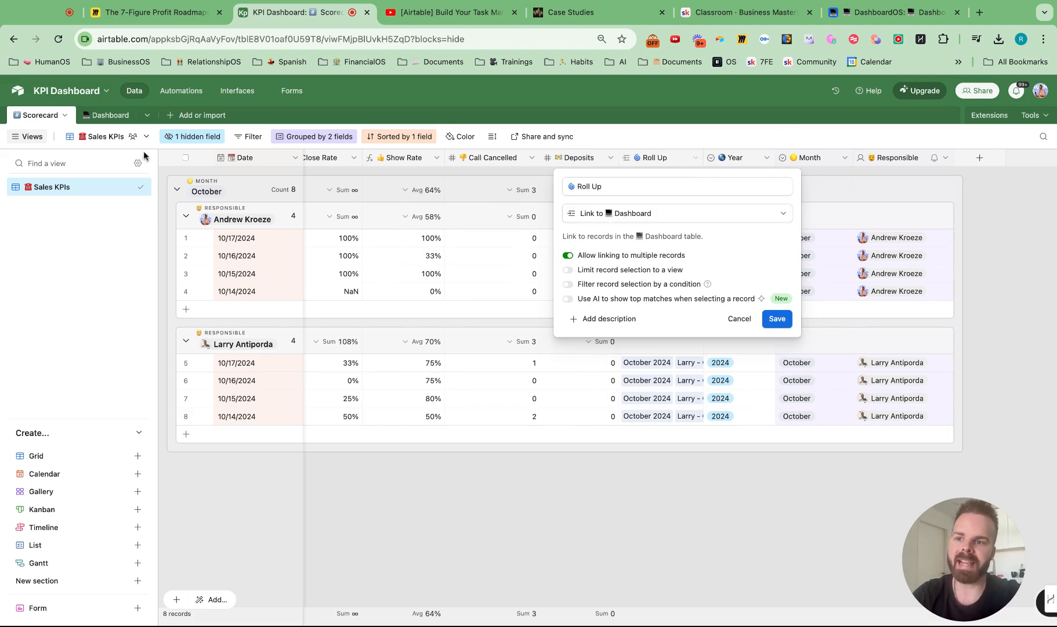
pyautogui.click(607, 213)
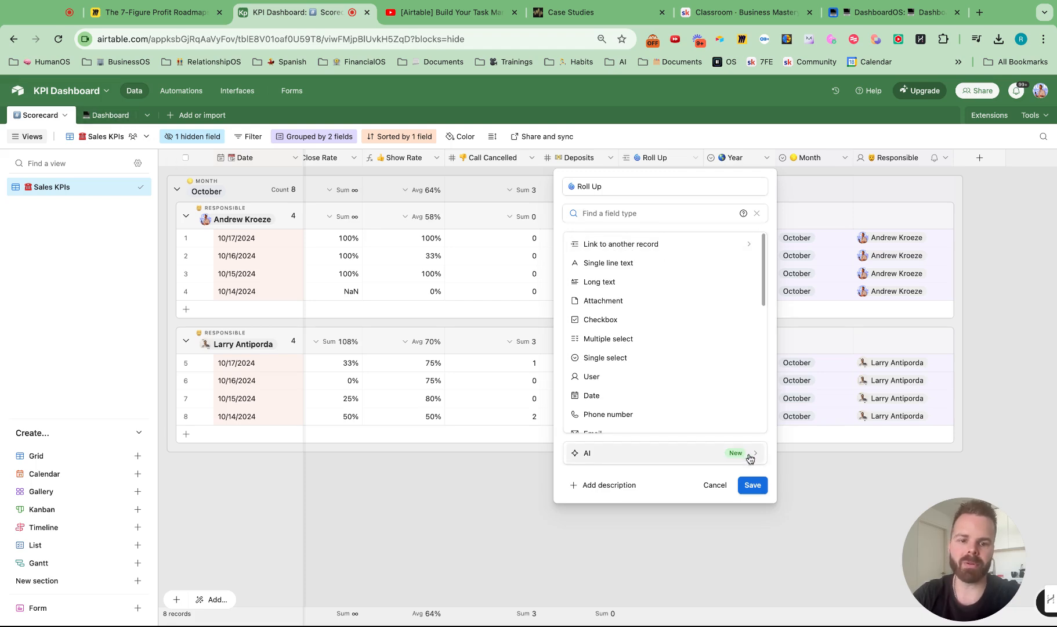
pyautogui.click(752, 484)
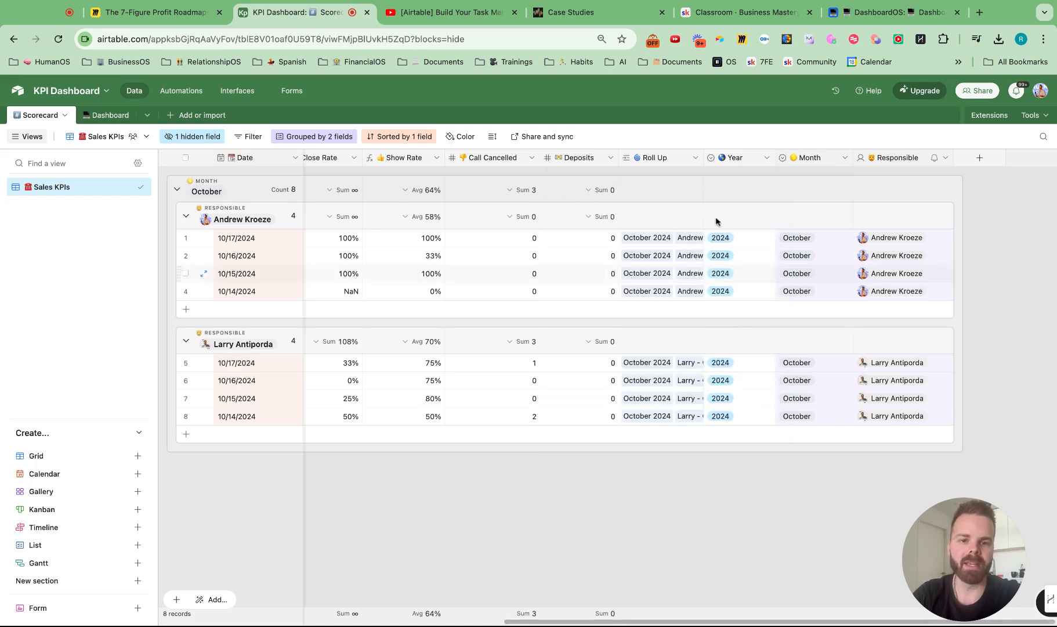
pyautogui.doubleClick(702, 157)
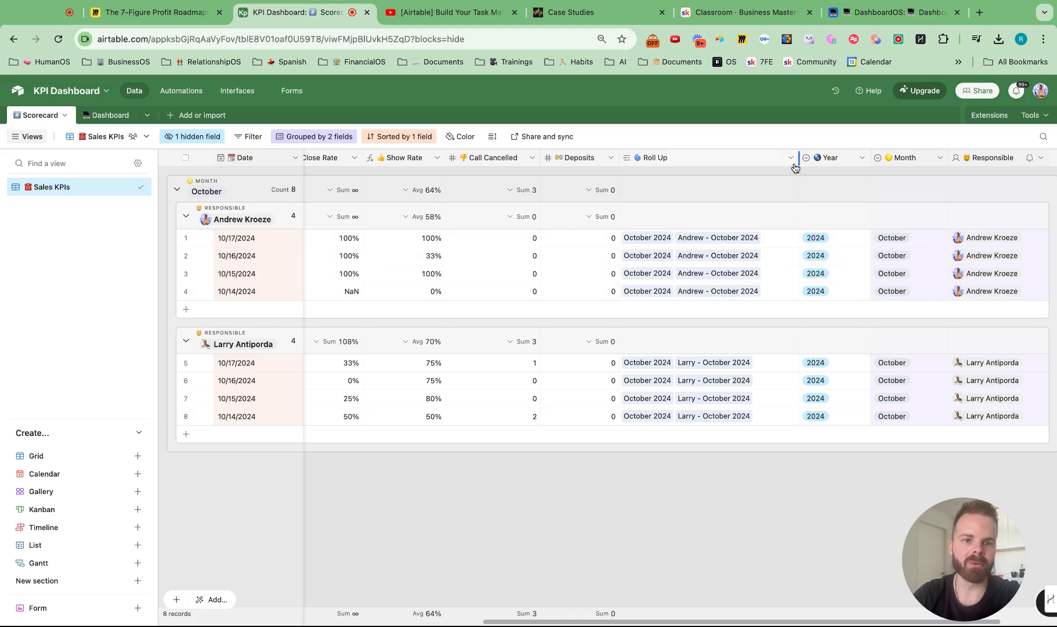
pyautogui.moveTo(798, 157); pyautogui.dragTo(711, 157)
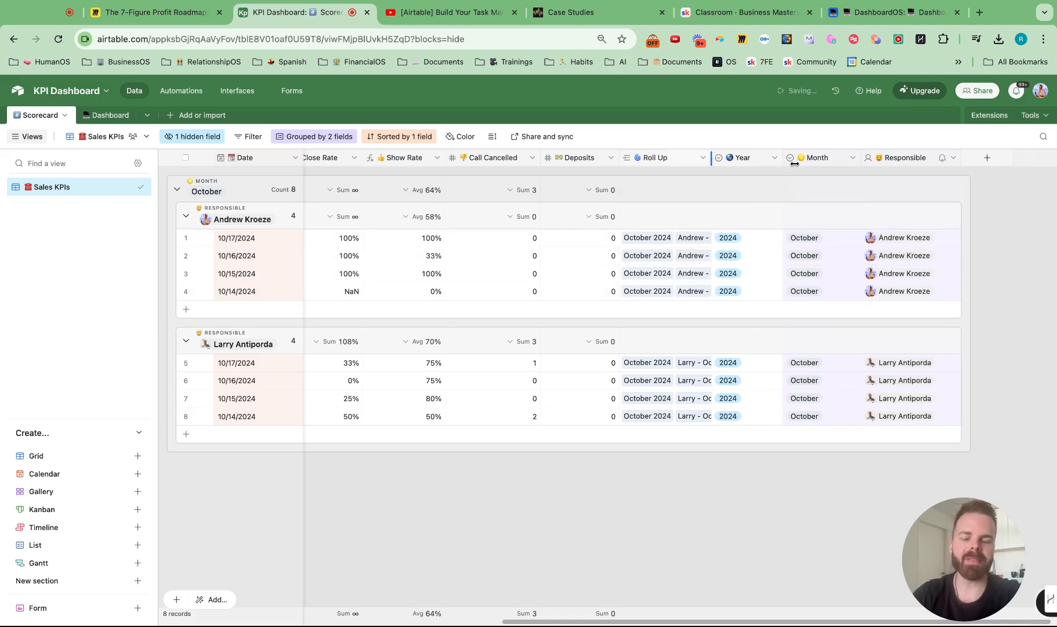
# - Look through all the fields of the Dashboard table's Company Sales view
pyautogui.click(105, 116)
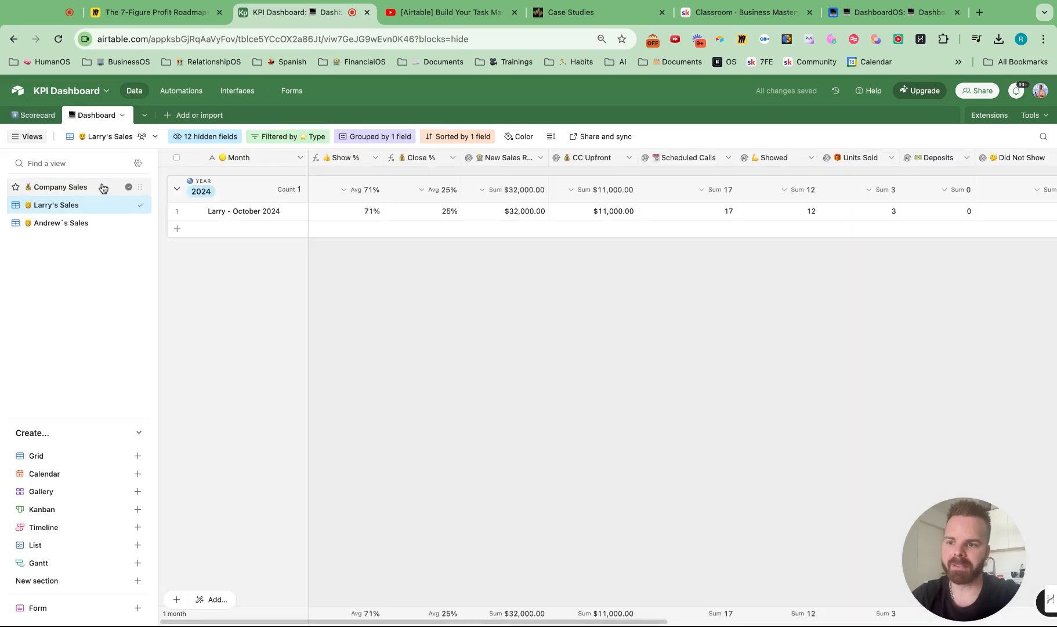
pyautogui.click(81, 187)
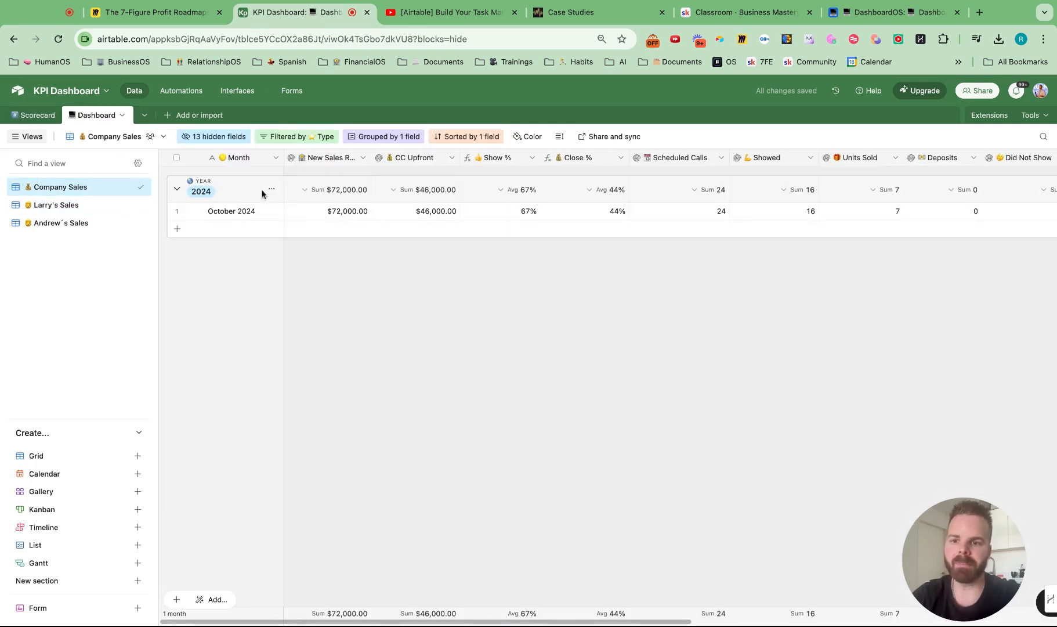
pyautogui.hscroll(10, 351, 211)
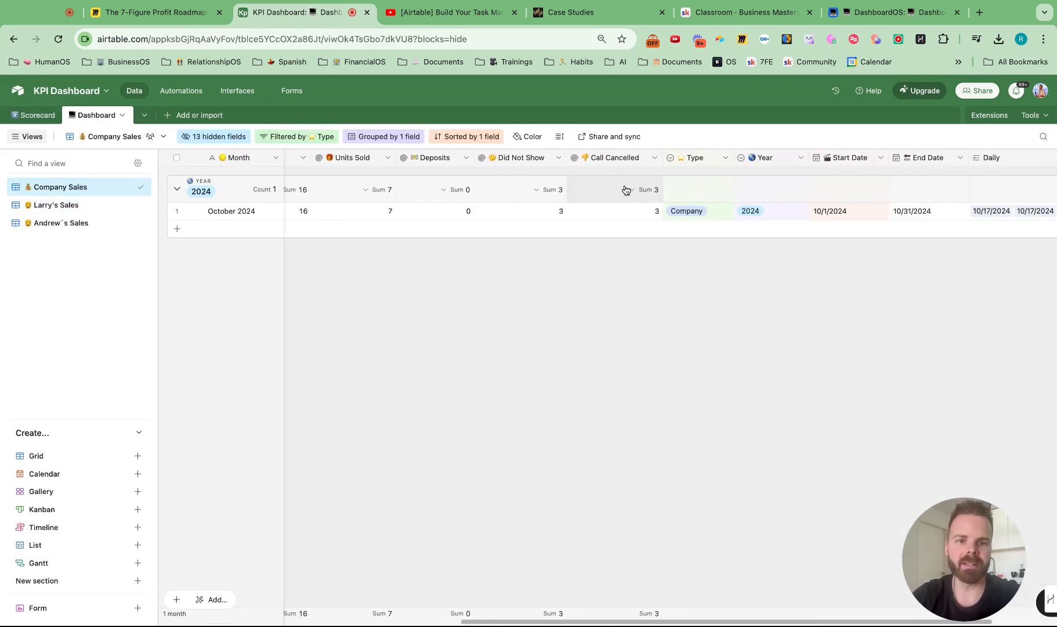
pyautogui.hscroll(-10, 354, 235)
# - Look through the fields of the first salesperson's Dashboard view and review the Type field's single-select options
pyautogui.click(31, 213)
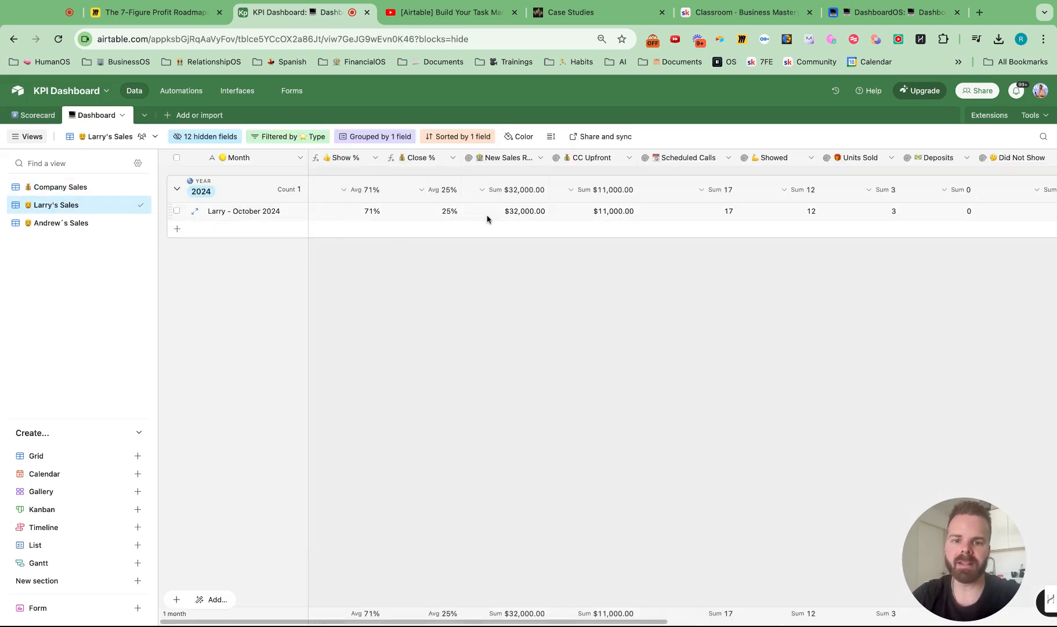
pyautogui.hscroll(15, 487, 219)
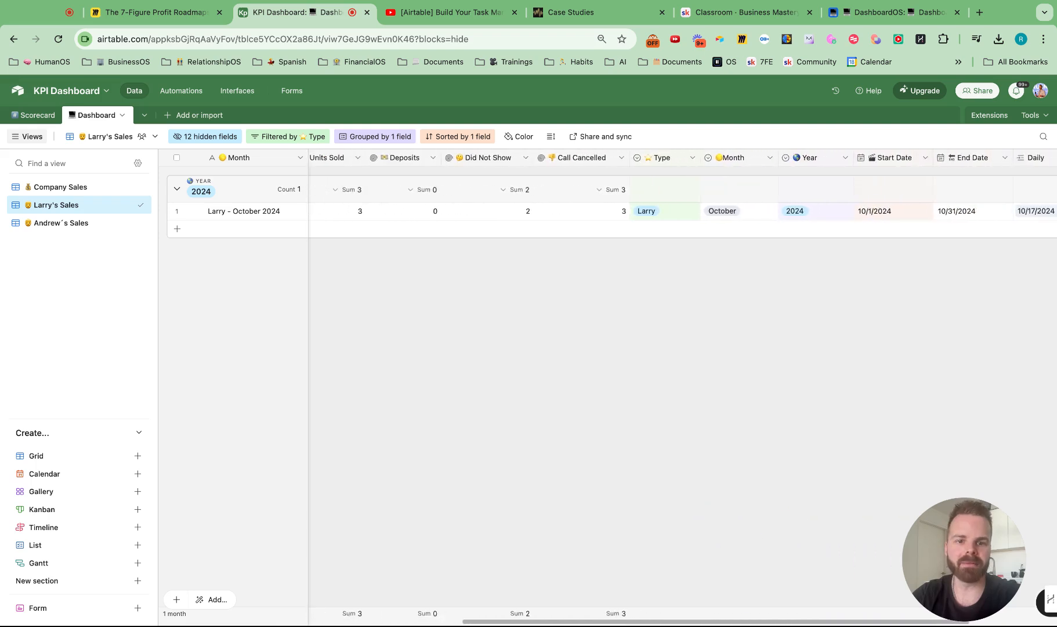
pyautogui.hscroll(3, 523, 198)
pyautogui.click(570, 159)
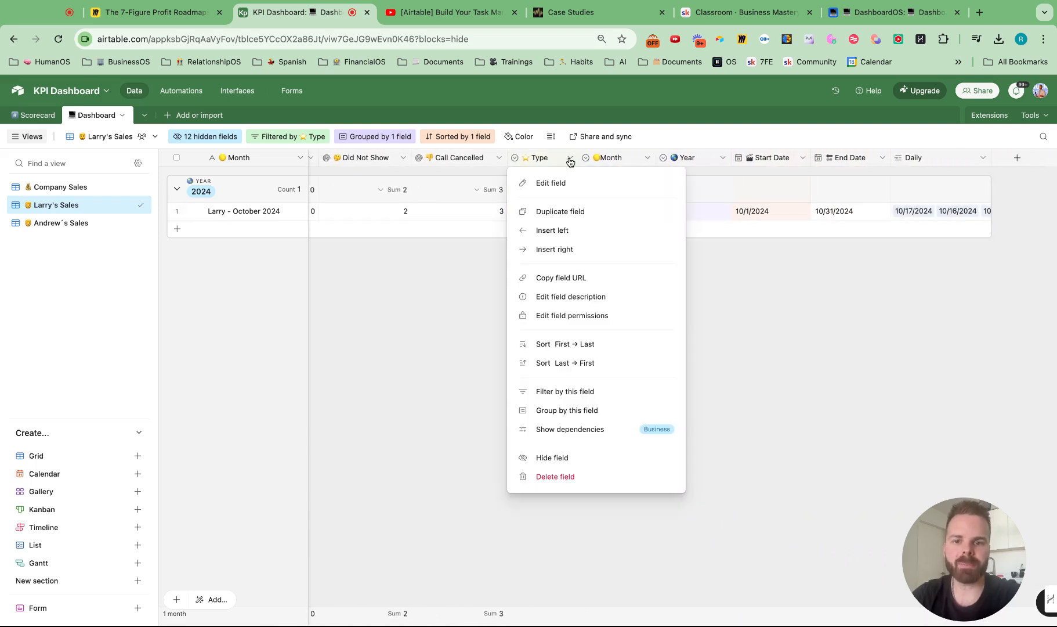
pyautogui.click(551, 183)
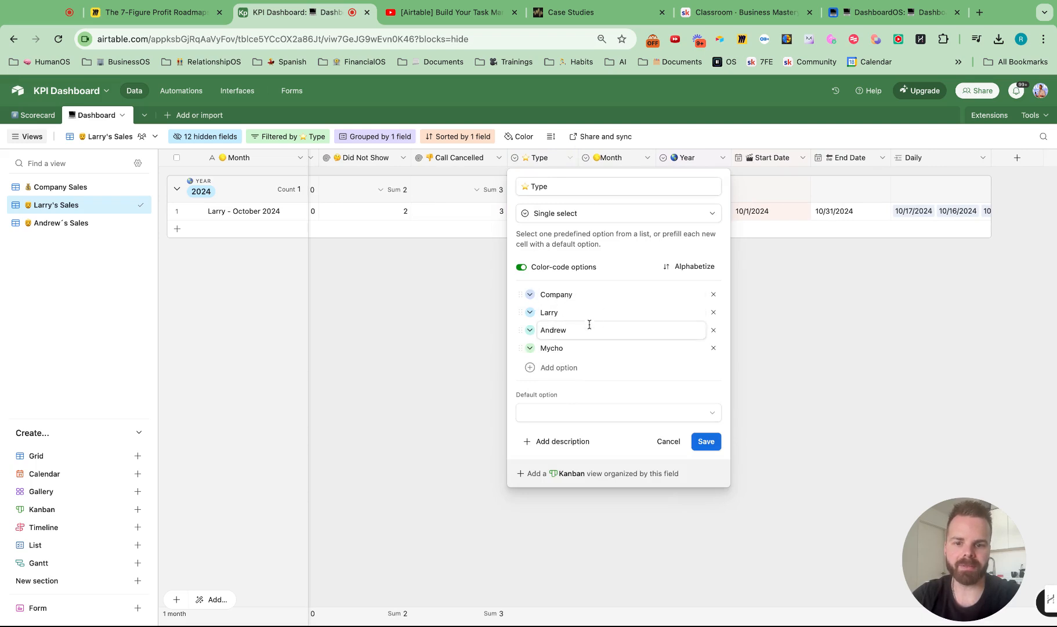
pyautogui.click(700, 444)
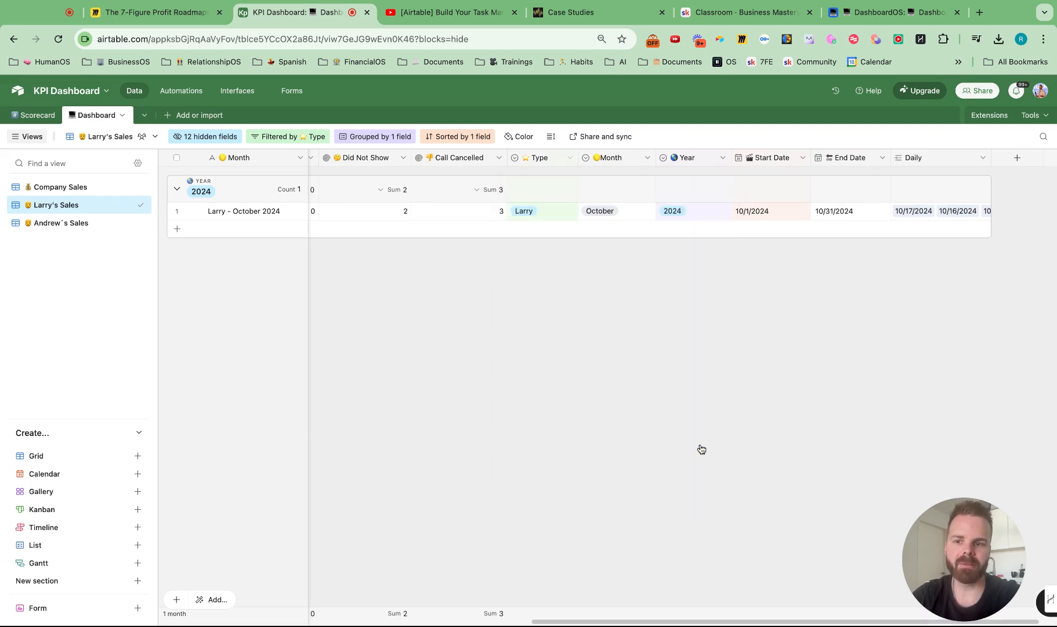
# - Look over the salesperson's monthly Dashboard record and the daily fields in the Scorecard's Sales KPIs view
pyautogui.hscroll(-10, 456, 350)
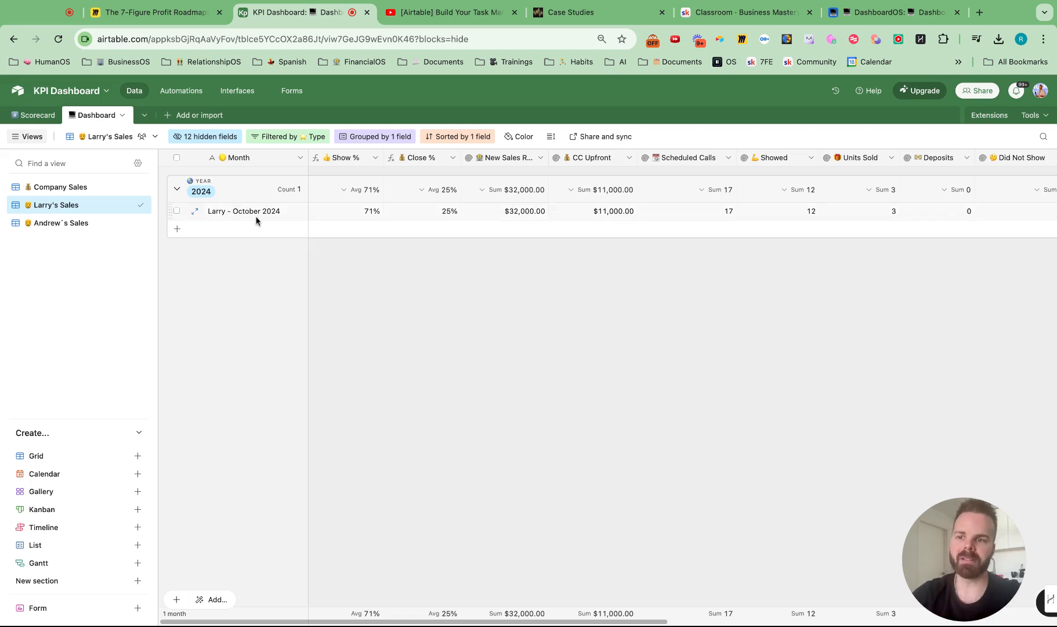
pyautogui.click(36, 113)
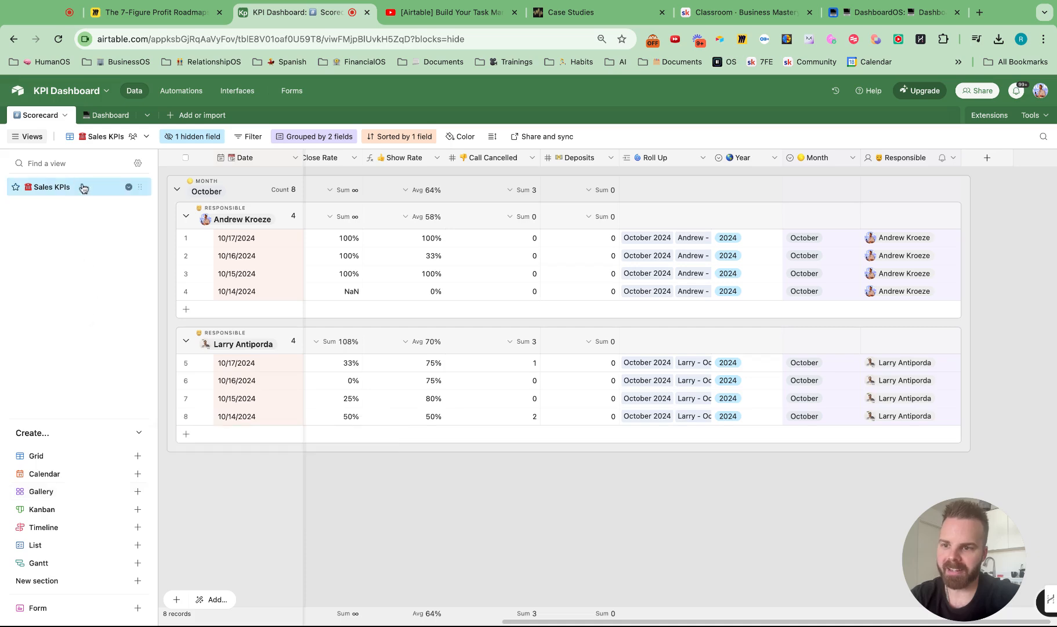
pyautogui.hscroll(-10, 357, 324)
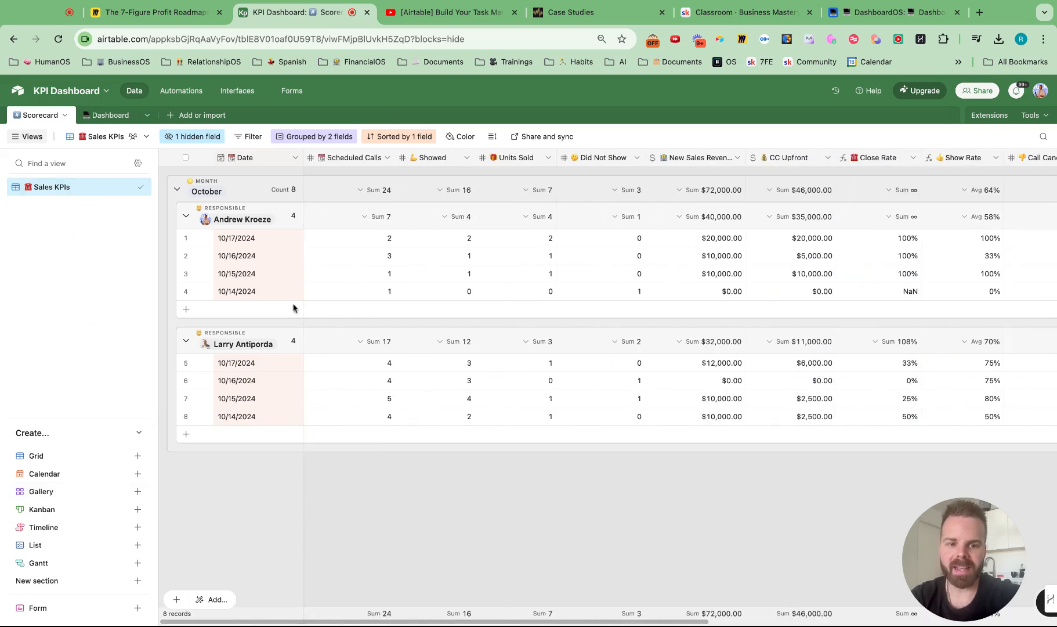
pyautogui.hscroll(10, 625, 330)
pyautogui.hscroll(-10, 625, 330)
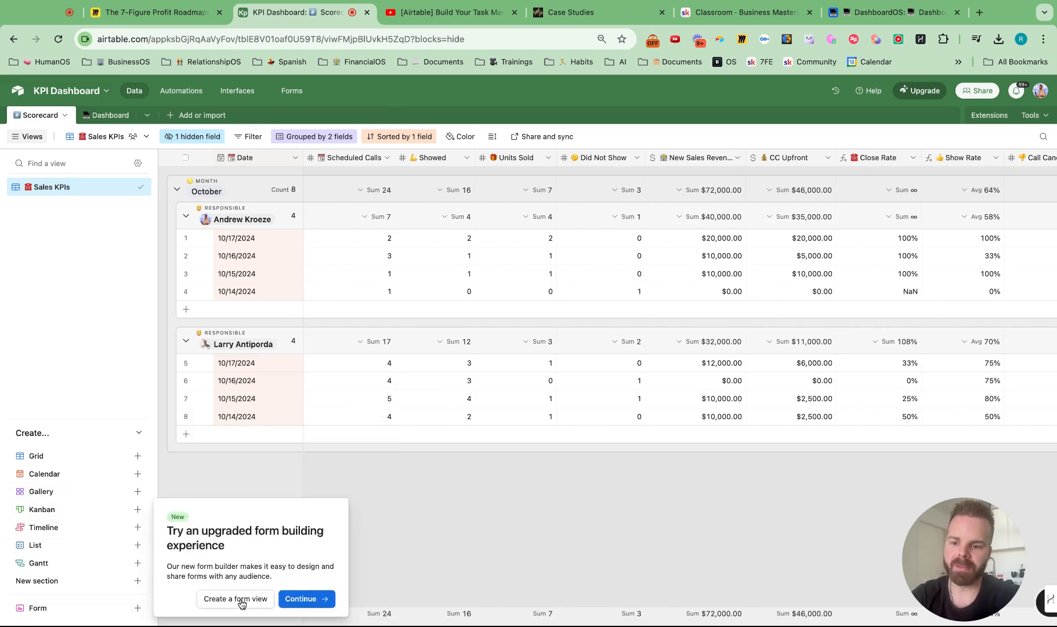
# - Create a new form from the Scorecard table and title it "💰 Sales End of Day Report"
pyautogui.click(306, 598)
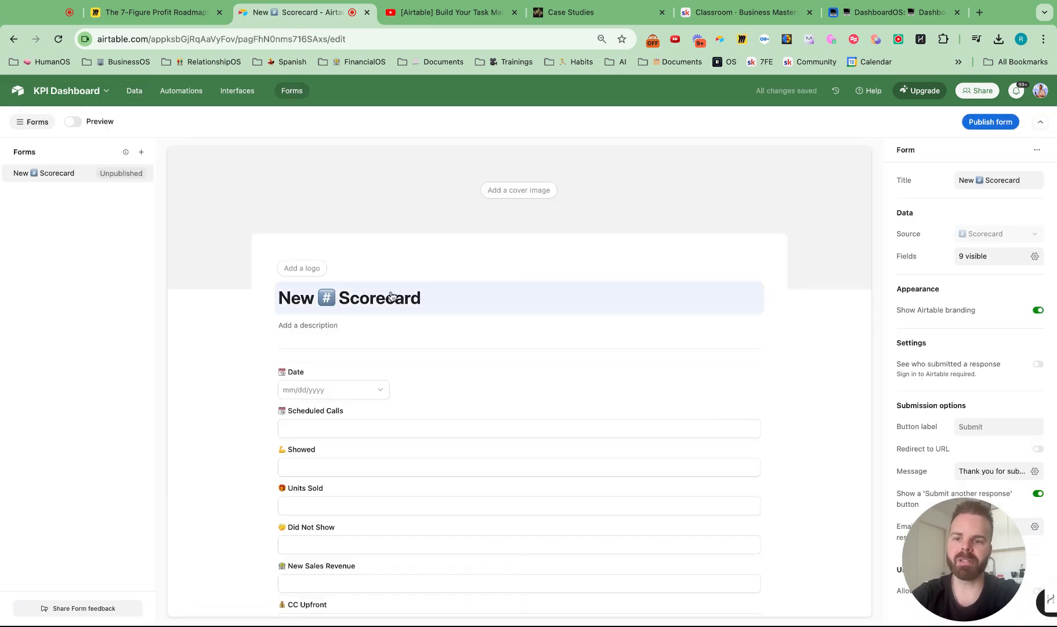
pyautogui.click(392, 296)
pyautogui.tripleClick(425, 300)
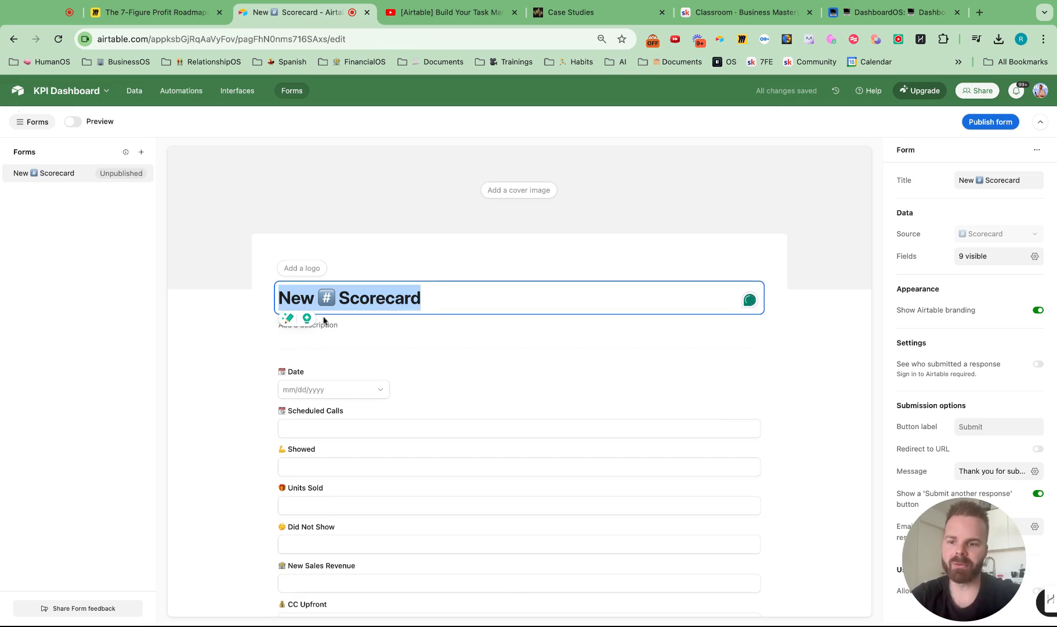
pyautogui.write('💰 Sale')
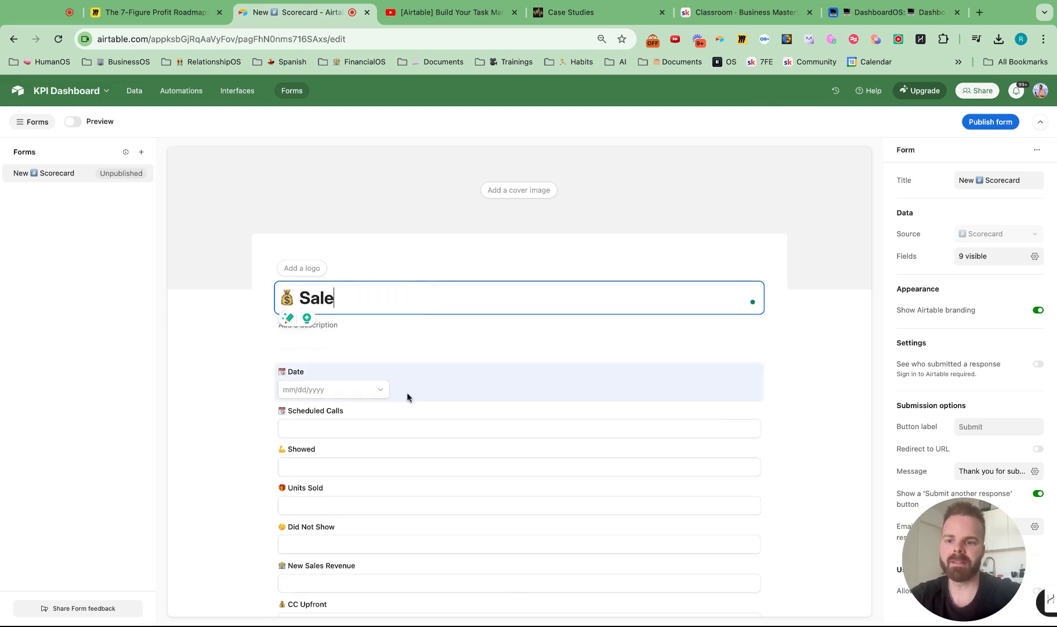
pyautogui.write('s End of Day R')
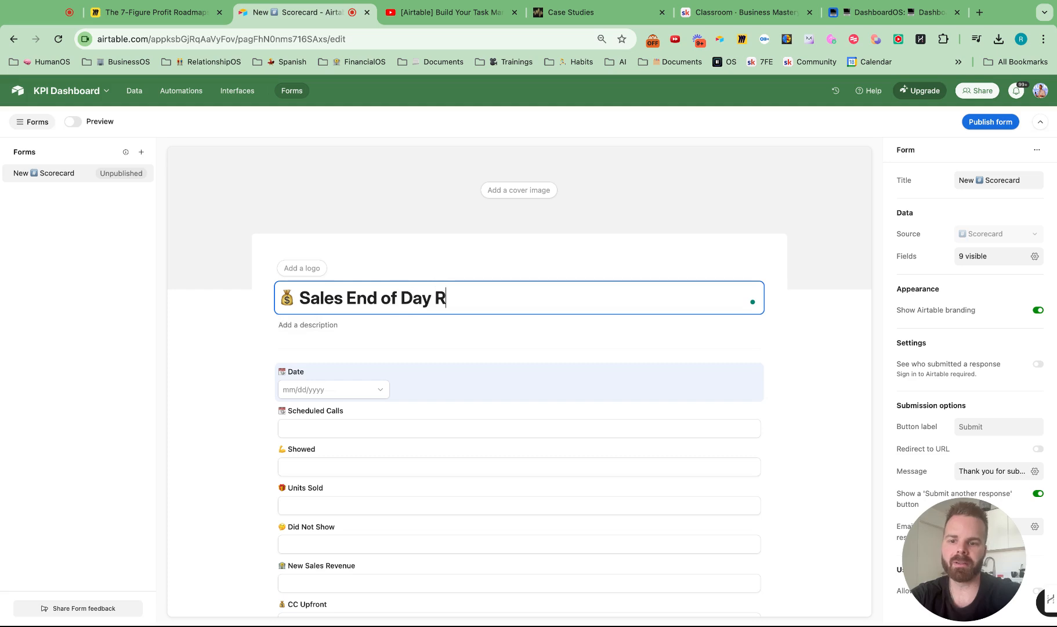
pyautogui.write('eport')
# - Make the form's Date, Scheduled Calls, Showed and Units Sold fields required
pyautogui.scroll(-2, 420, 422)
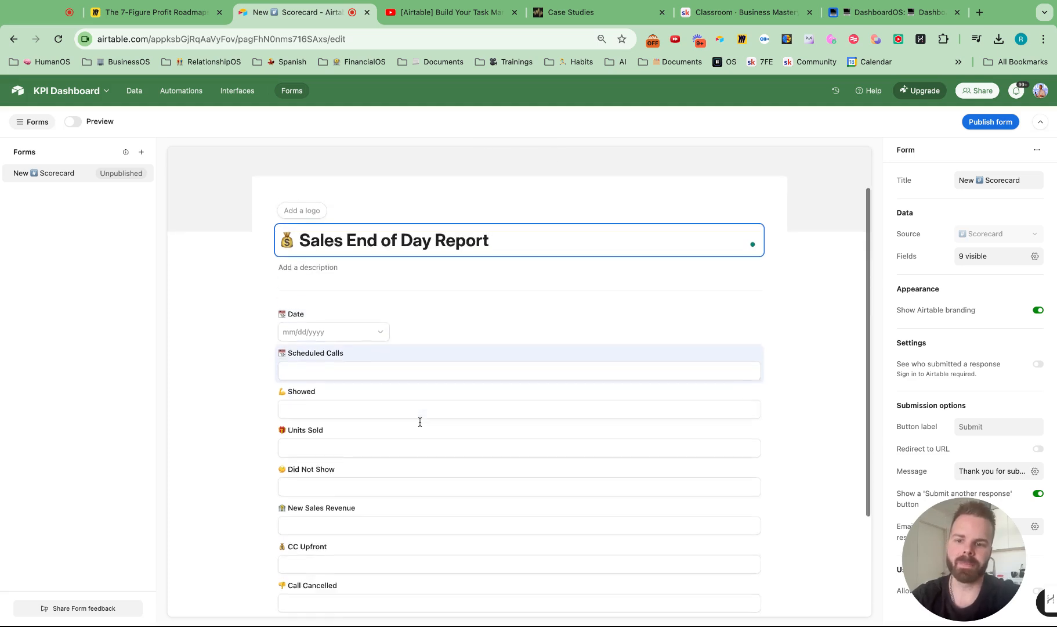
pyautogui.click(434, 293)
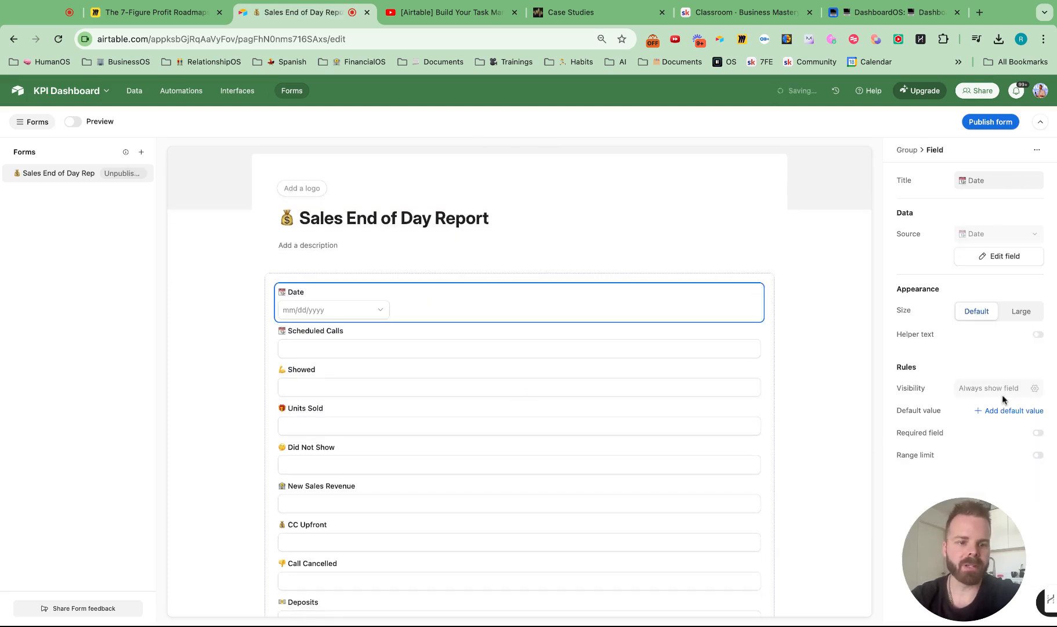
pyautogui.click(1040, 434)
pyautogui.click(564, 338)
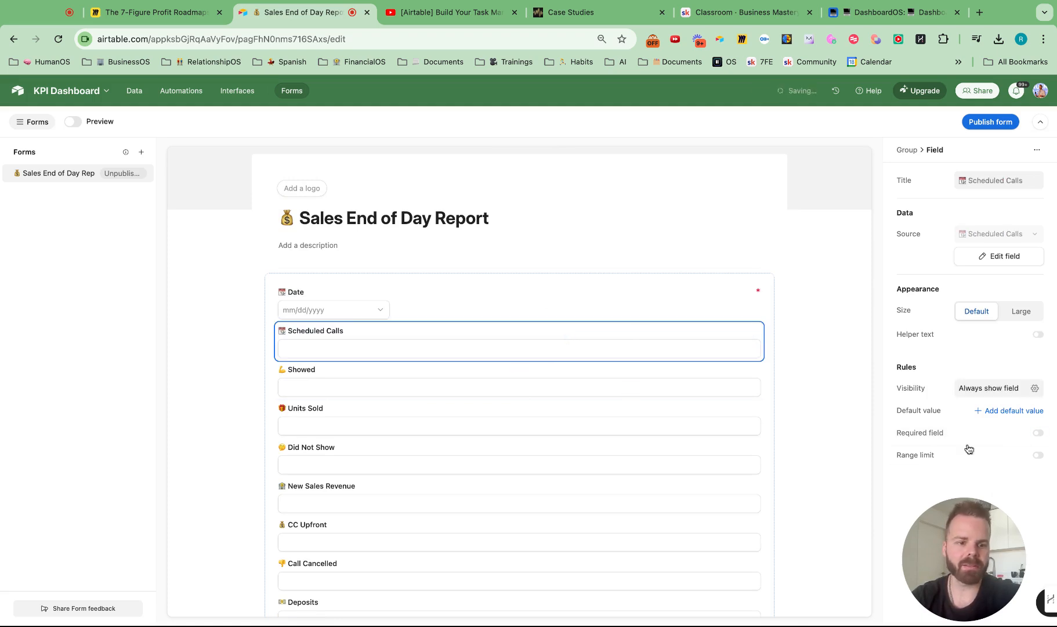
pyautogui.click(1039, 435)
pyautogui.scroll(-1, 471, 334)
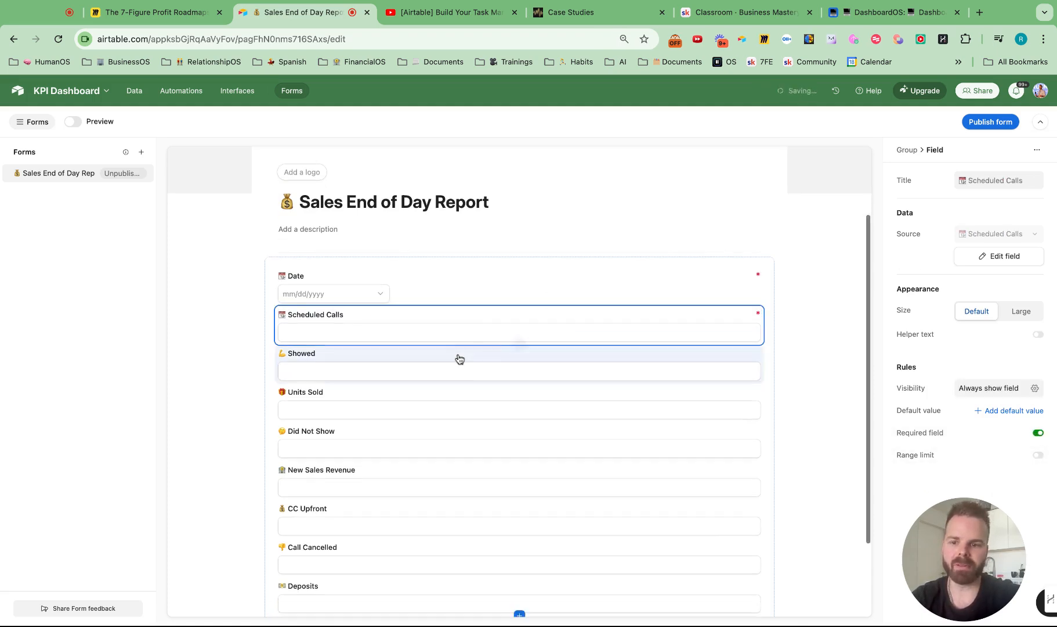
pyautogui.click(460, 359)
pyautogui.click(1038, 432)
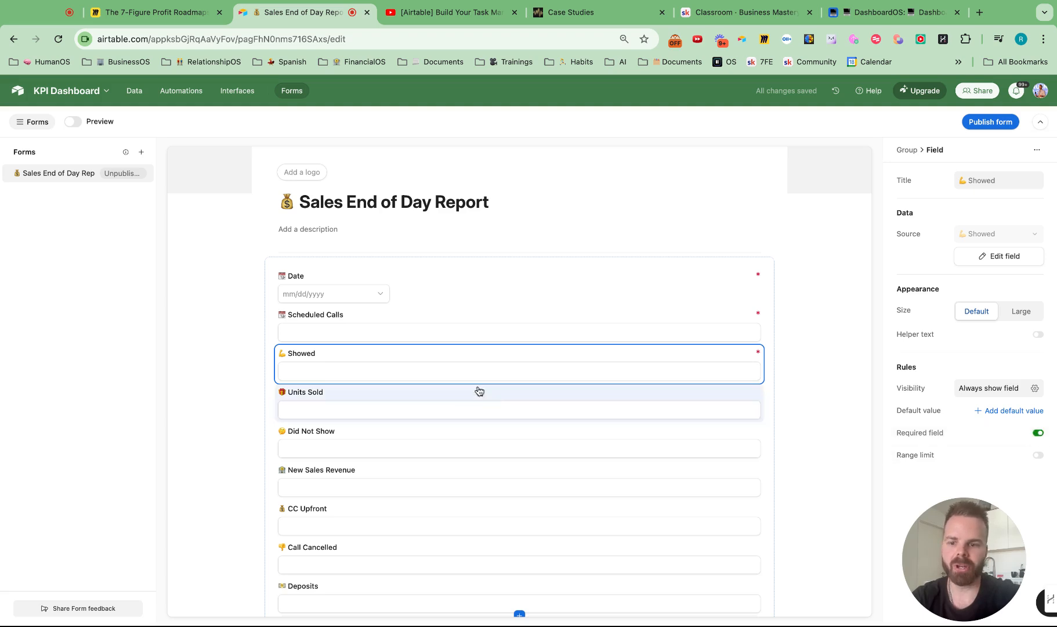
pyautogui.click(479, 390)
pyautogui.click(1038, 433)
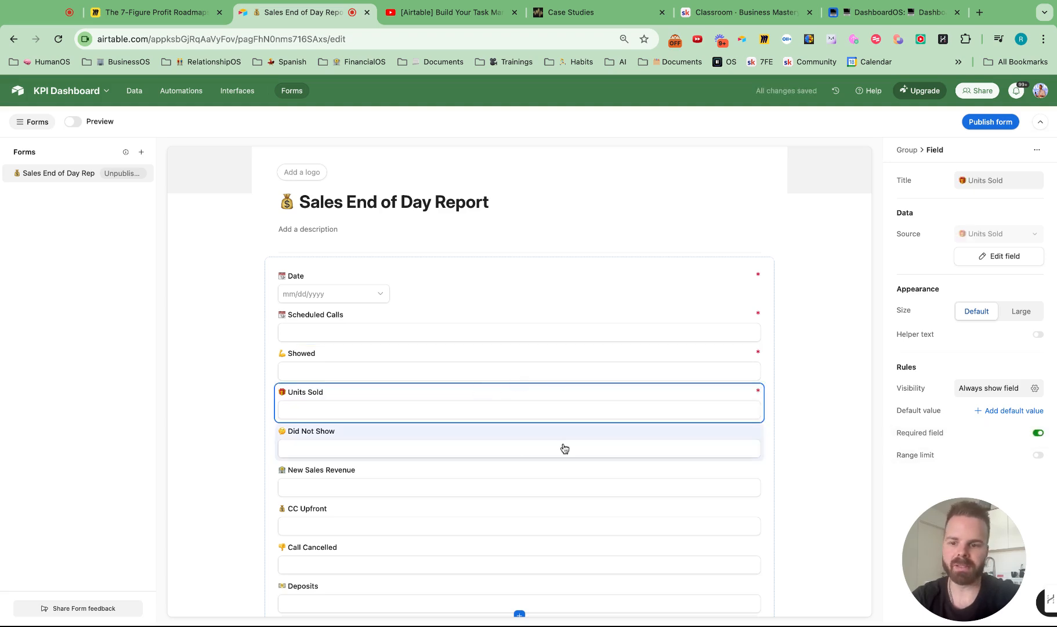
# - Make the form's Did Not Show, New Sales Revenue, CC Upfront, Call Cancelled and Deposits fields required
pyautogui.scroll(-1, 525, 448)
pyautogui.click(519, 371)
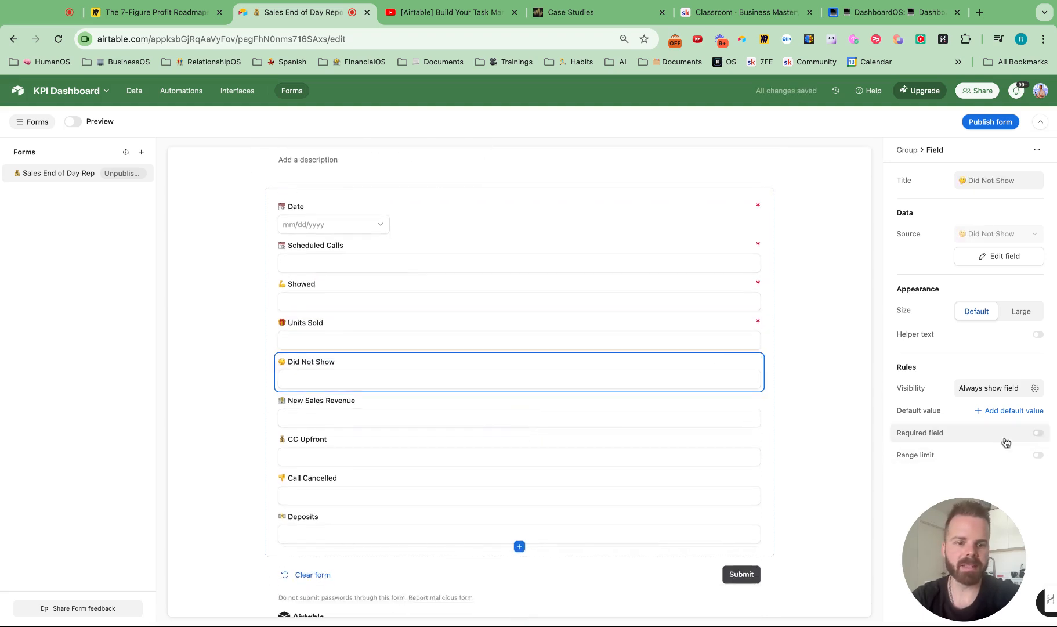
pyautogui.click(1039, 432)
pyautogui.click(451, 411)
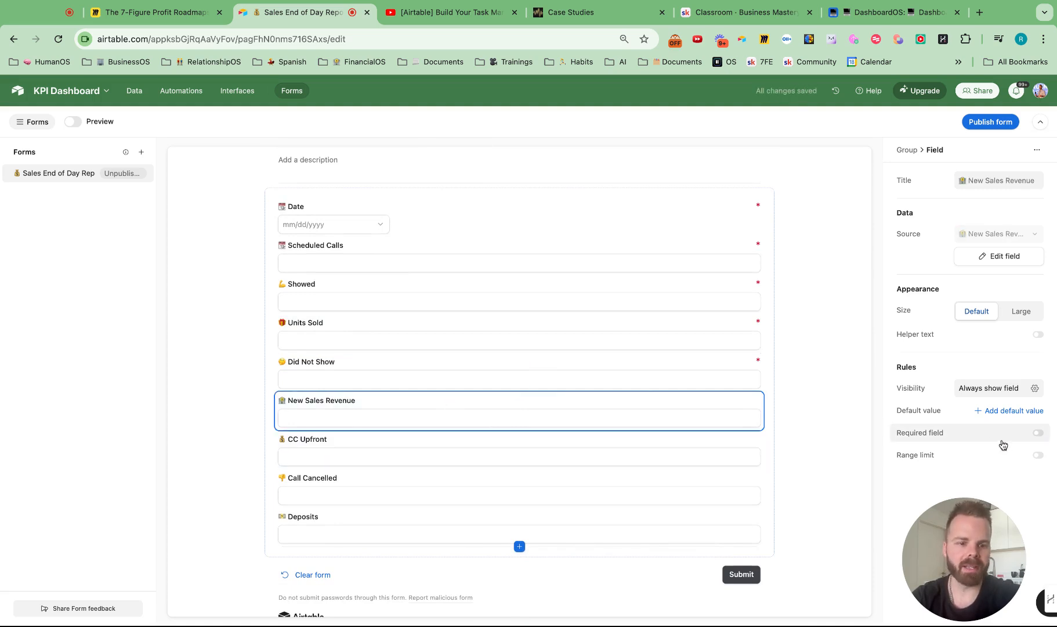
pyautogui.click(1037, 434)
pyautogui.click(481, 456)
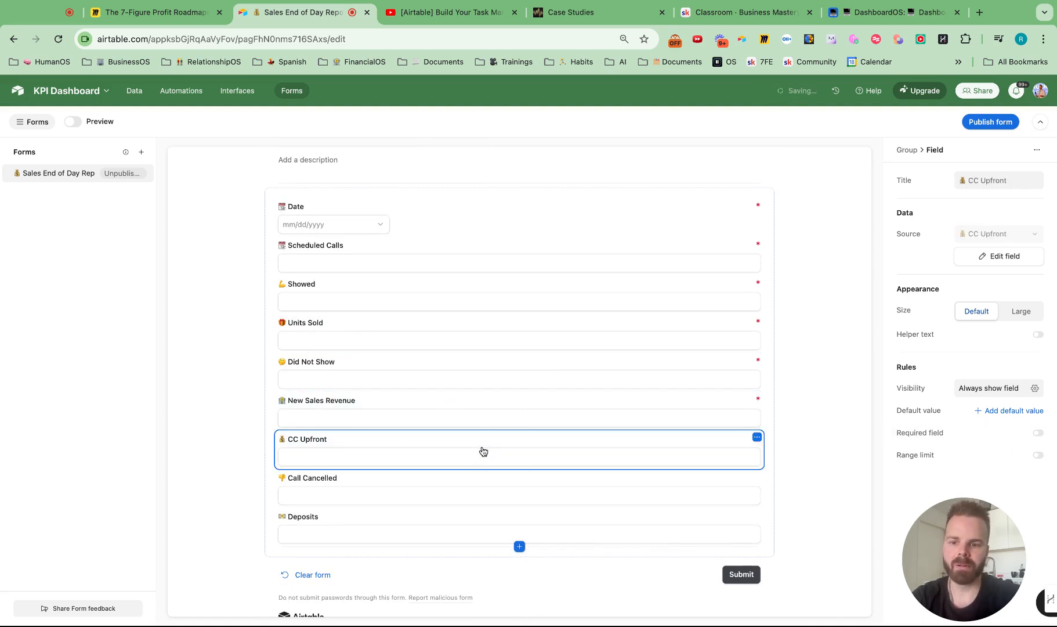
pyautogui.click(1038, 432)
pyautogui.scroll(-1, 425, 503)
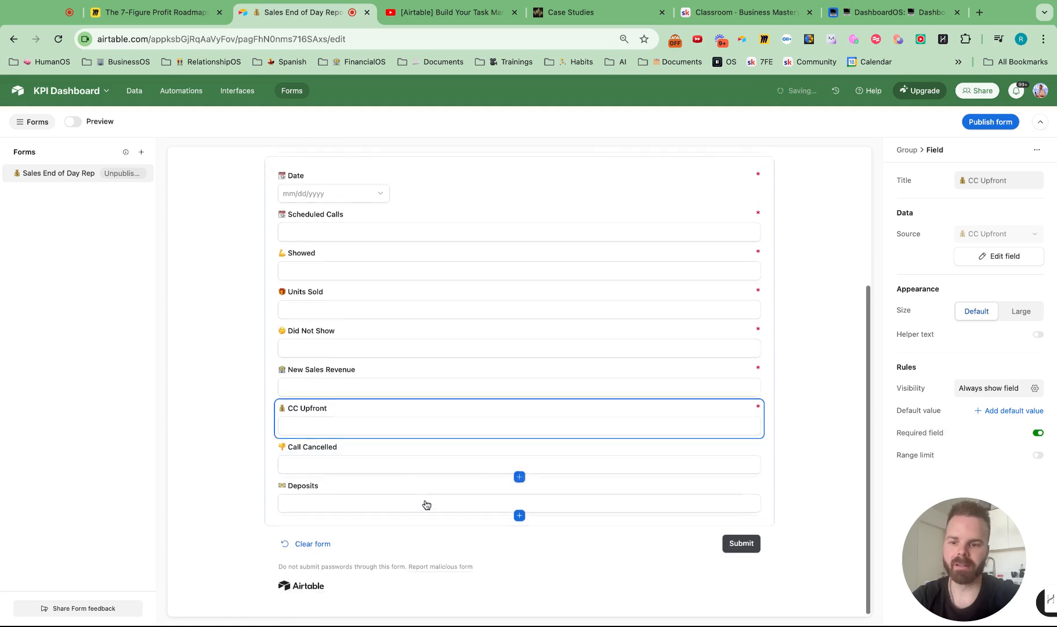
pyautogui.click(420, 447)
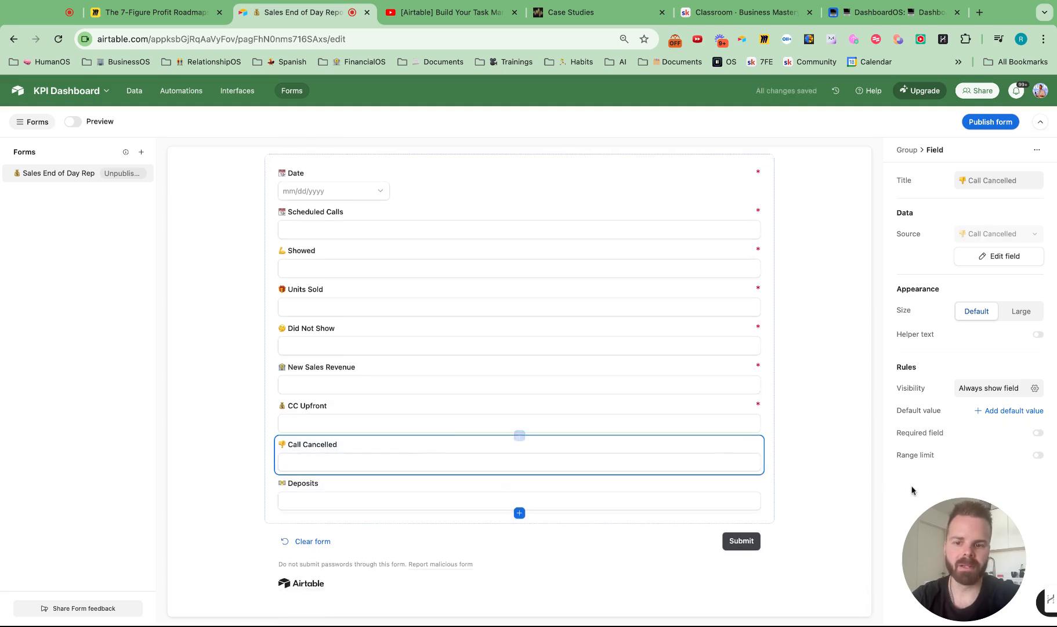
pyautogui.click(1039, 435)
pyautogui.click(500, 481)
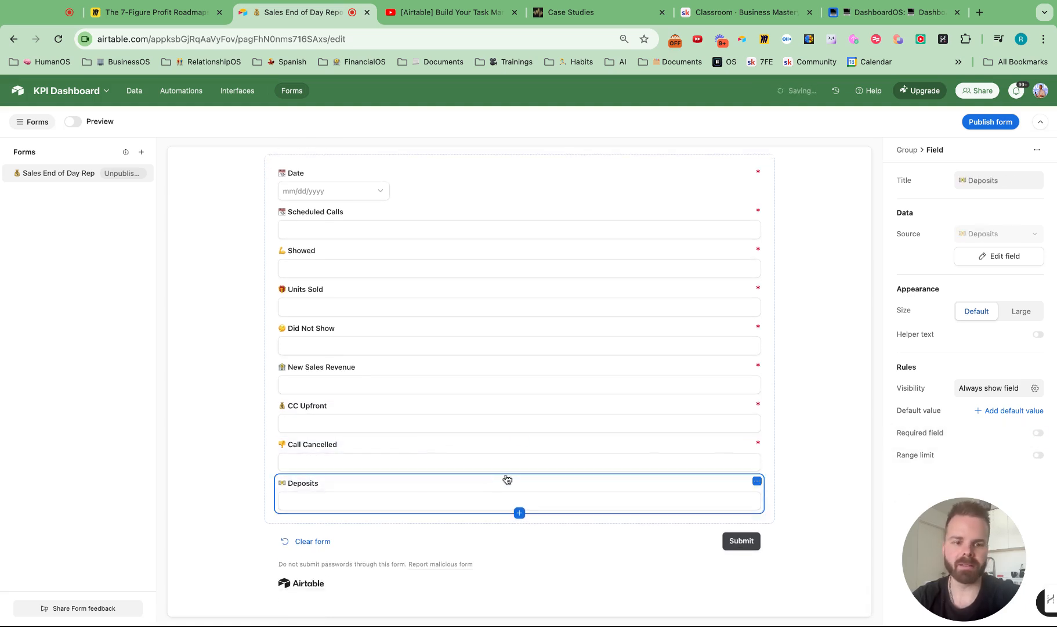
pyautogui.click(1038, 433)
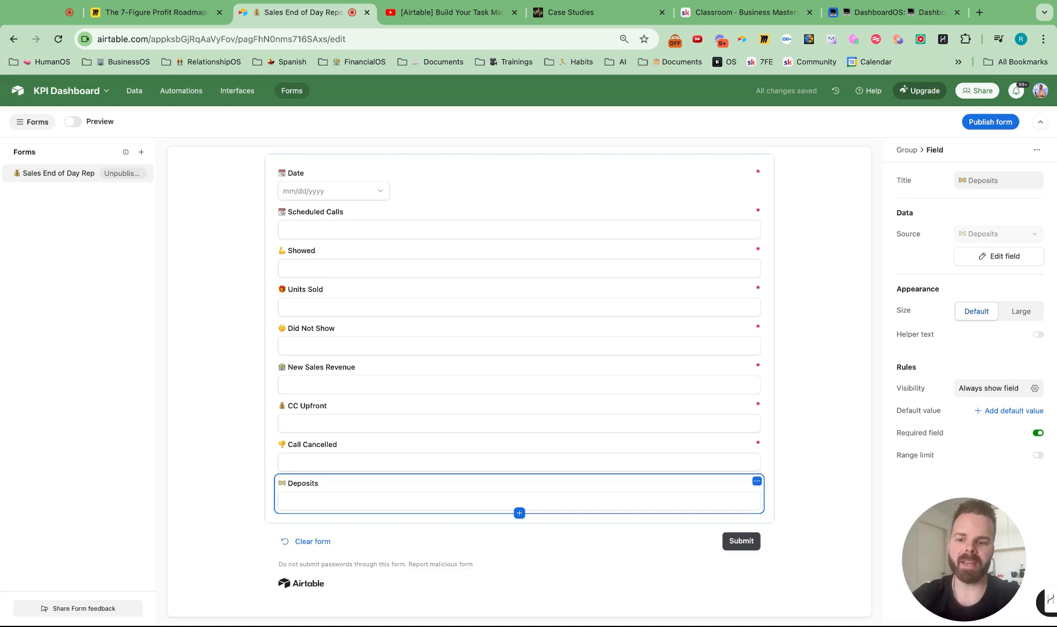
# - Publish the form, give access to anyone on the web, and copy its share link
pyautogui.scroll(5, 519, 479)
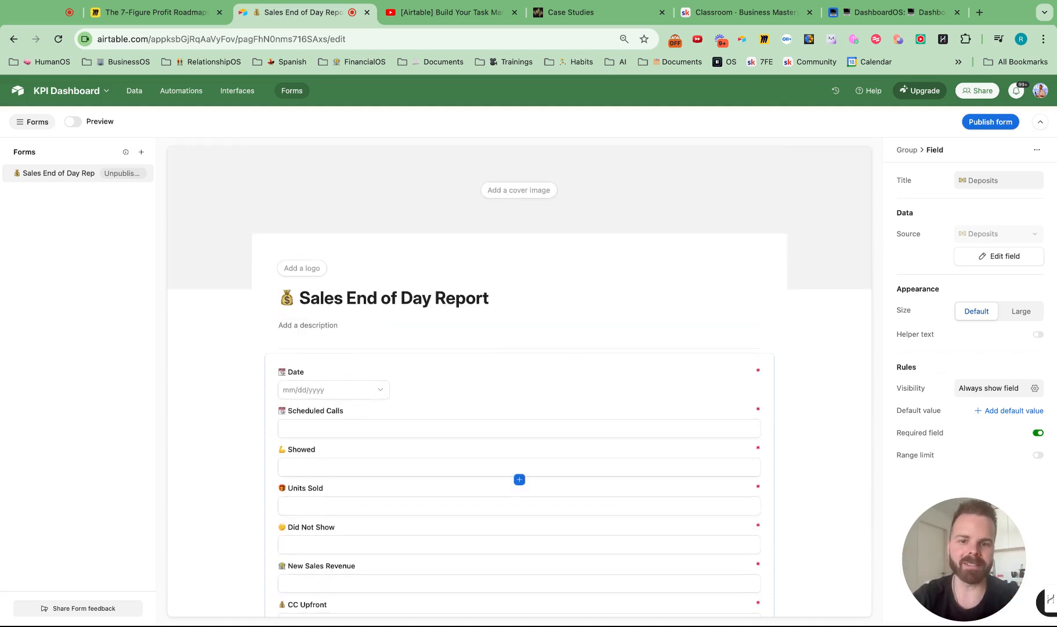
pyautogui.click(990, 123)
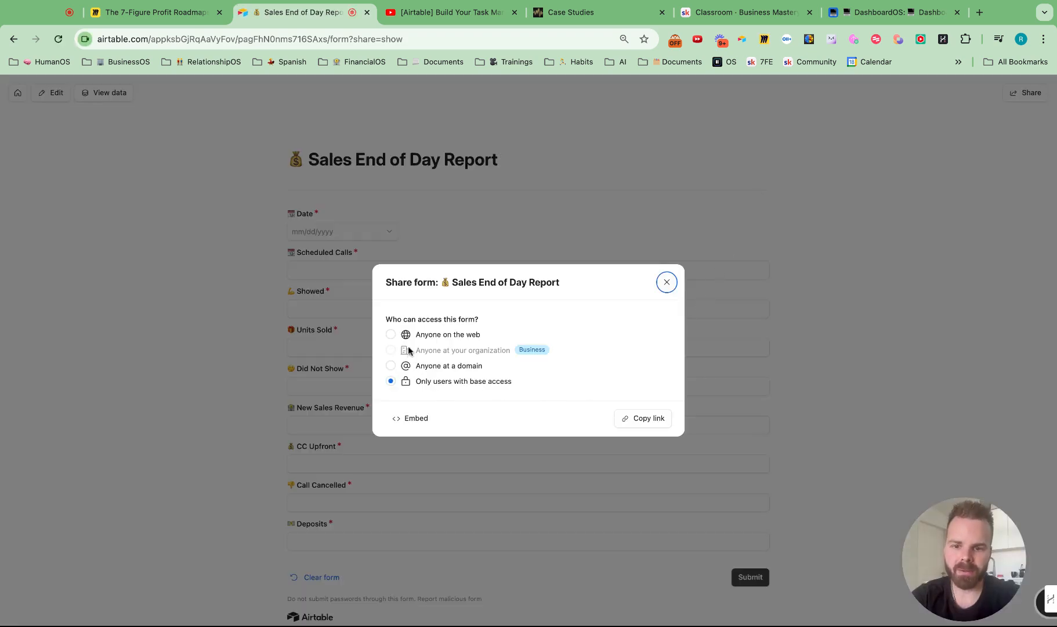
pyautogui.click(393, 335)
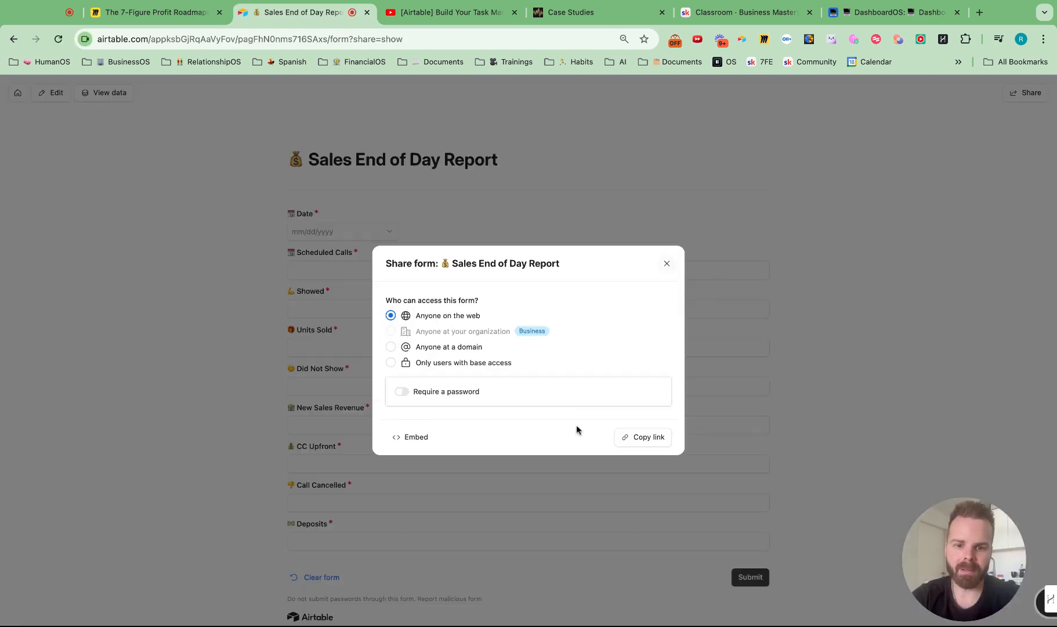
pyautogui.click(650, 440)
pyautogui.click(664, 265)
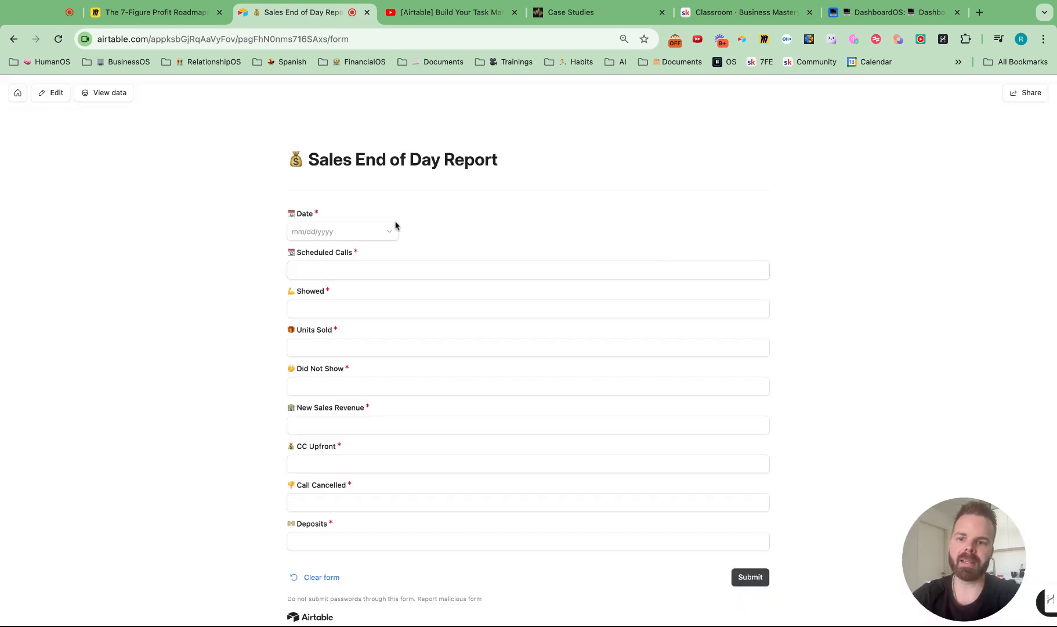
# - Fill in the published form with date 10/19/2024, Scheduled Calls 4, Showed 3, Units Sold 3 and Did Not Show 1
pyautogui.click(368, 233)
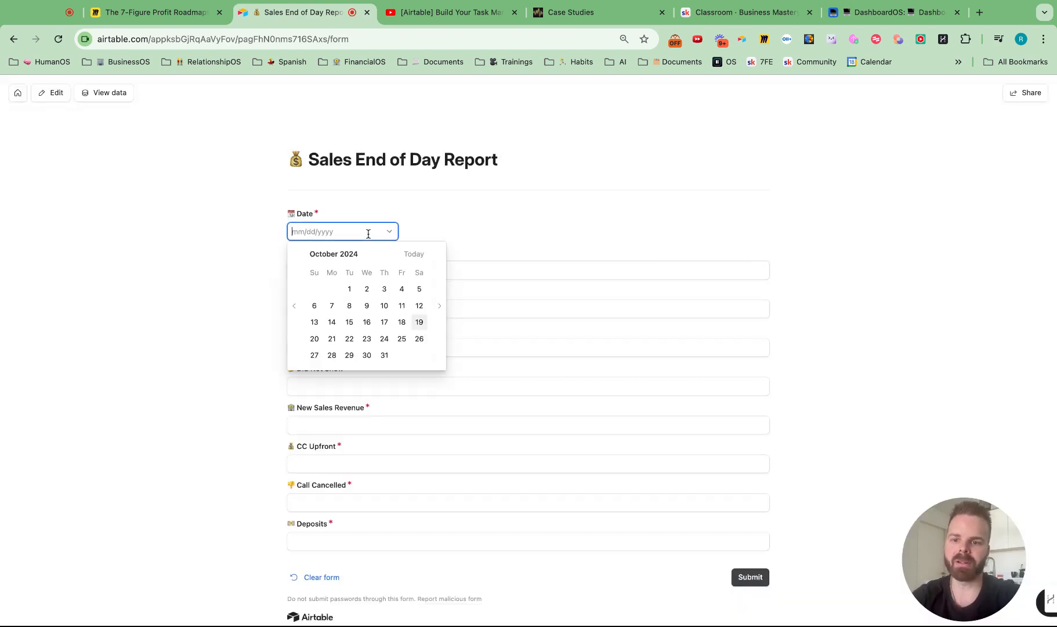
pyautogui.click(419, 325)
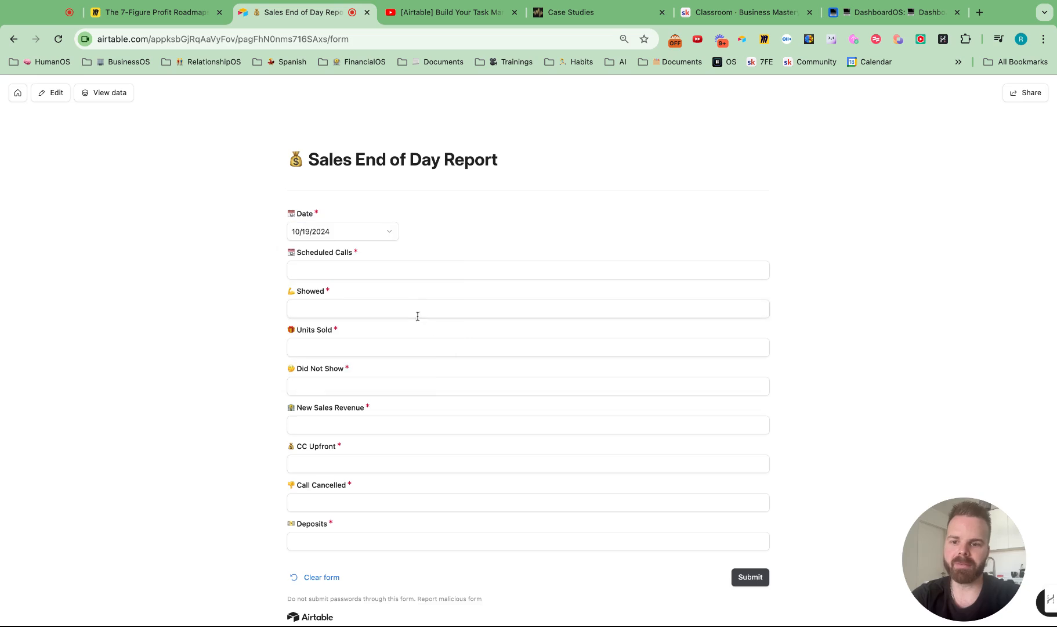
pyautogui.click(363, 274)
pyautogui.click(347, 307)
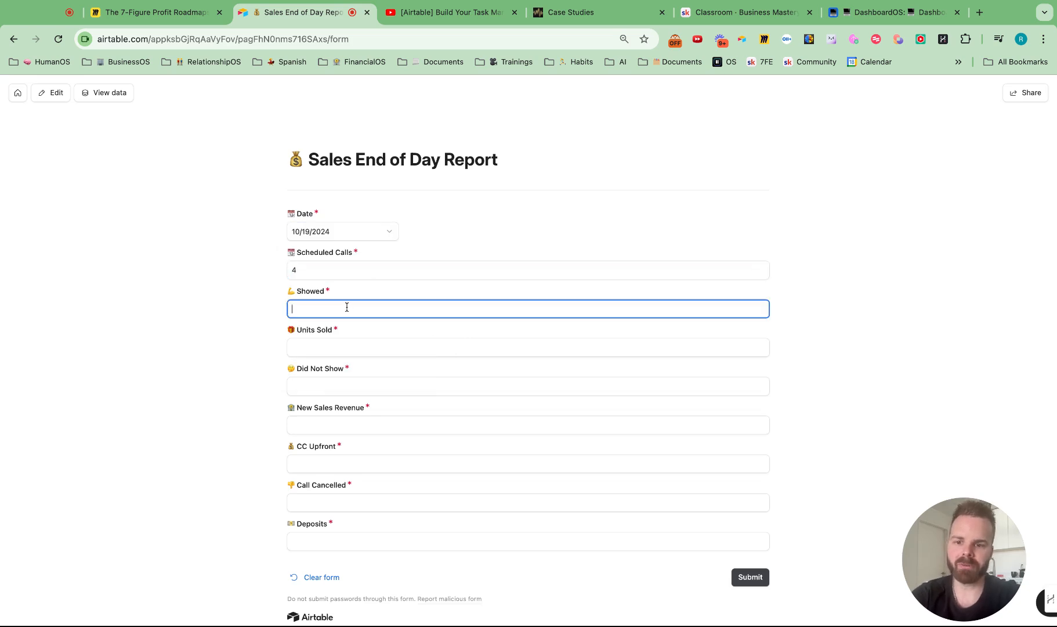
pyautogui.click(328, 342)
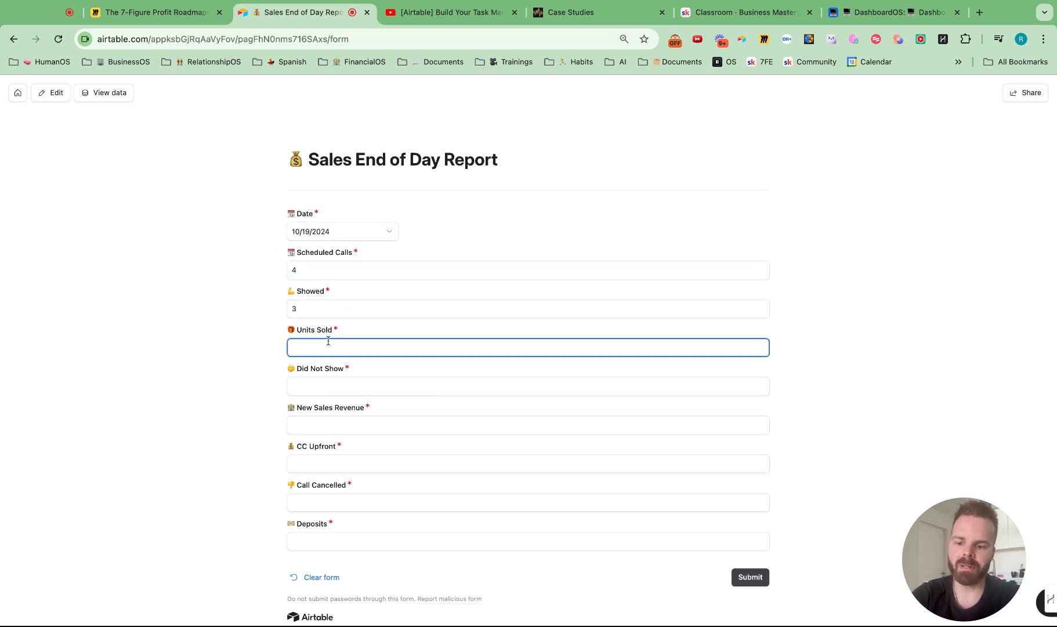
pyautogui.click(317, 385)
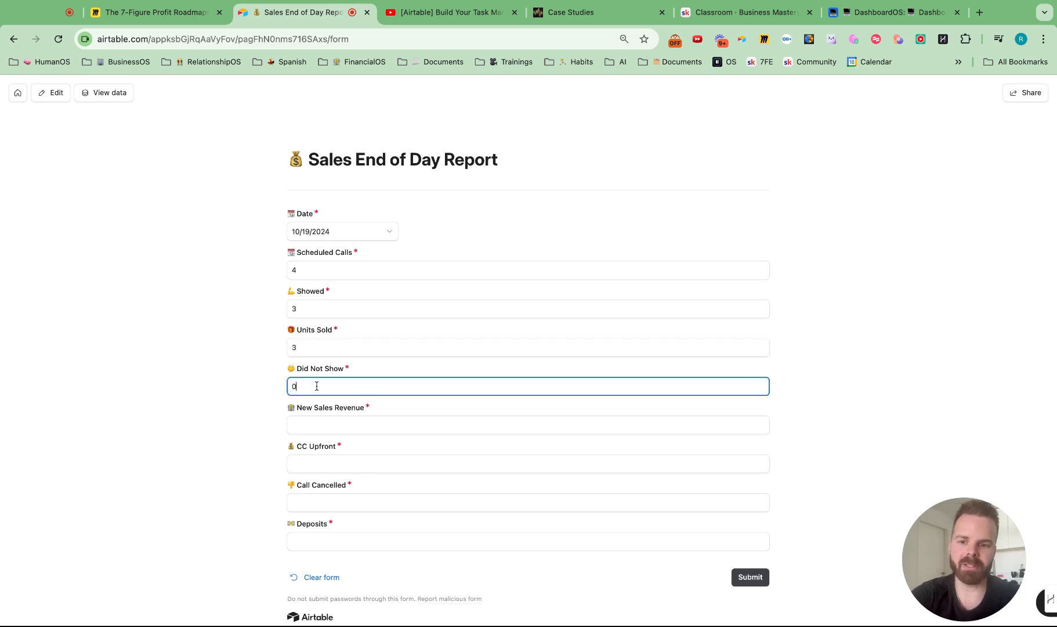
pyautogui.click(320, 424)
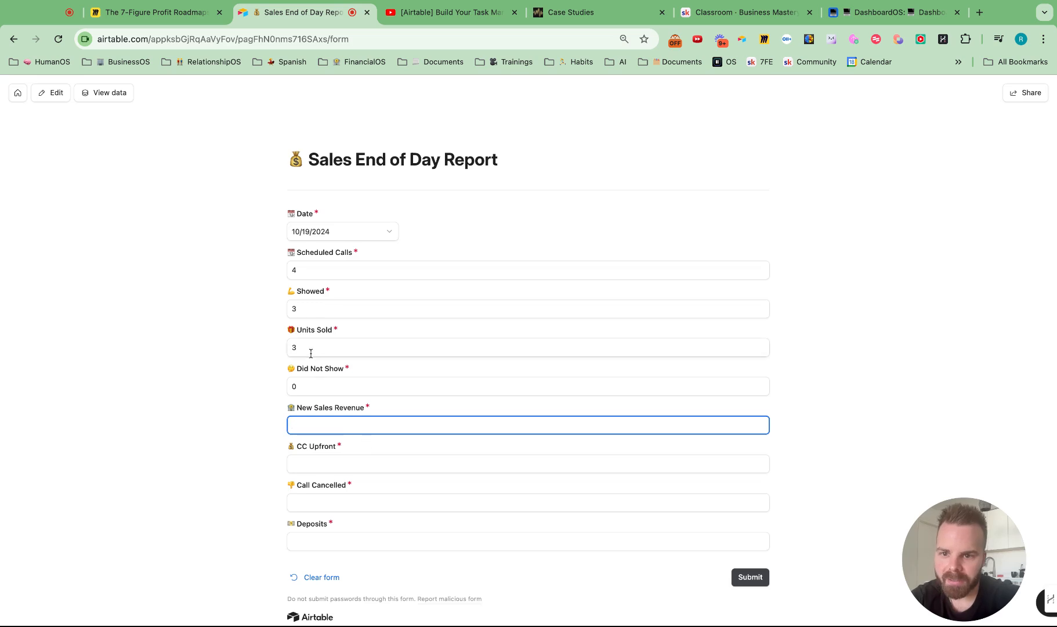
pyautogui.doubleClick(307, 385)
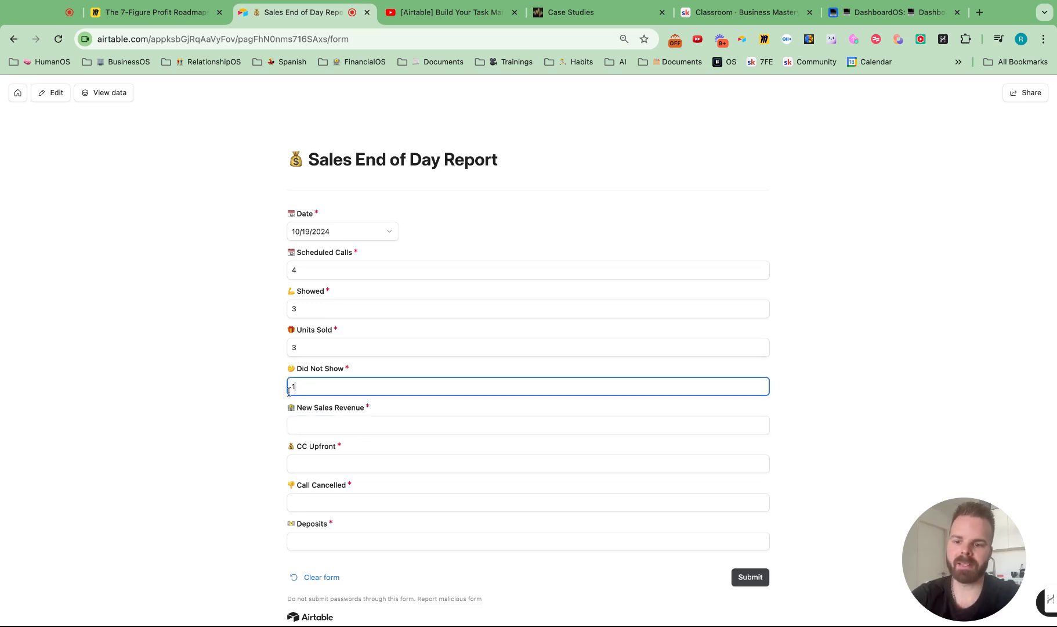
# - Complete the form with New Sales Revenue 30000, CC Upfront 20000, Call Cancelled 0 and Deposits 0, and submit it
pyautogui.click(312, 426)
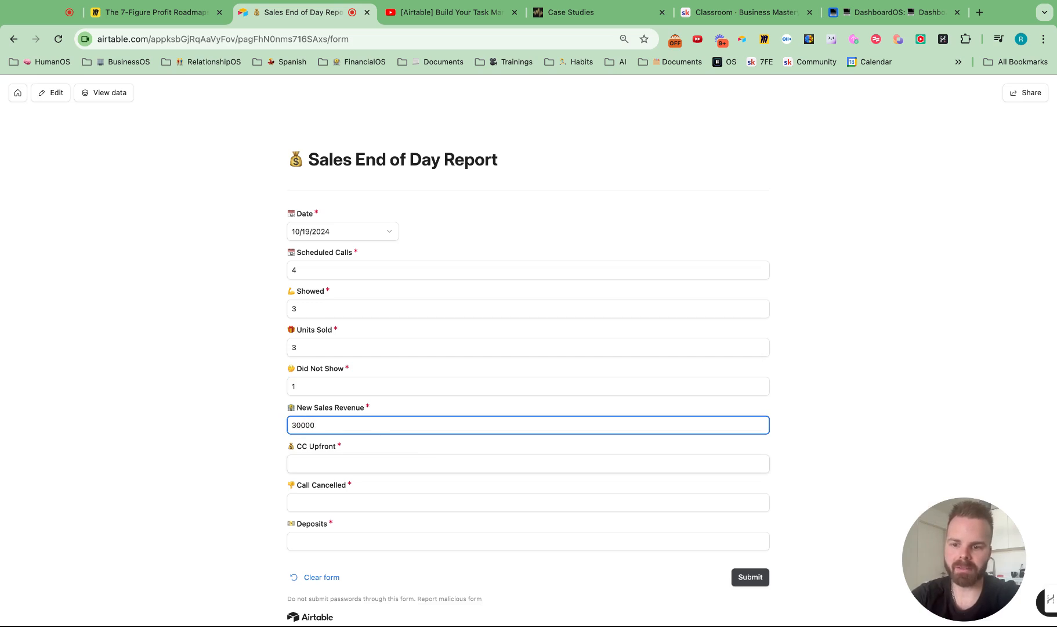
pyautogui.click(392, 469)
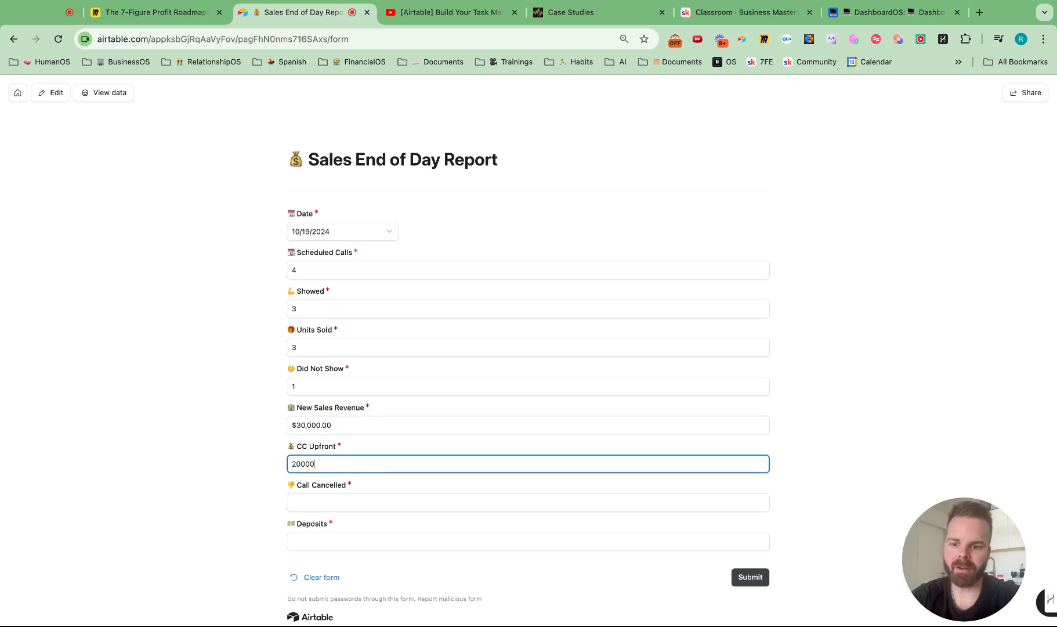
pyautogui.click(367, 505)
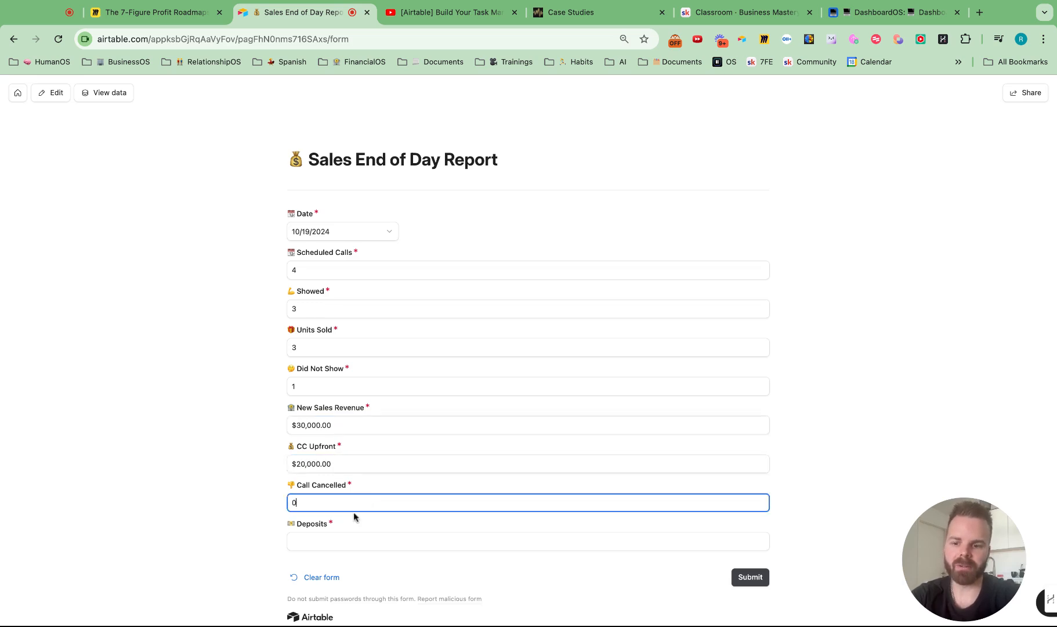
pyautogui.click(341, 536)
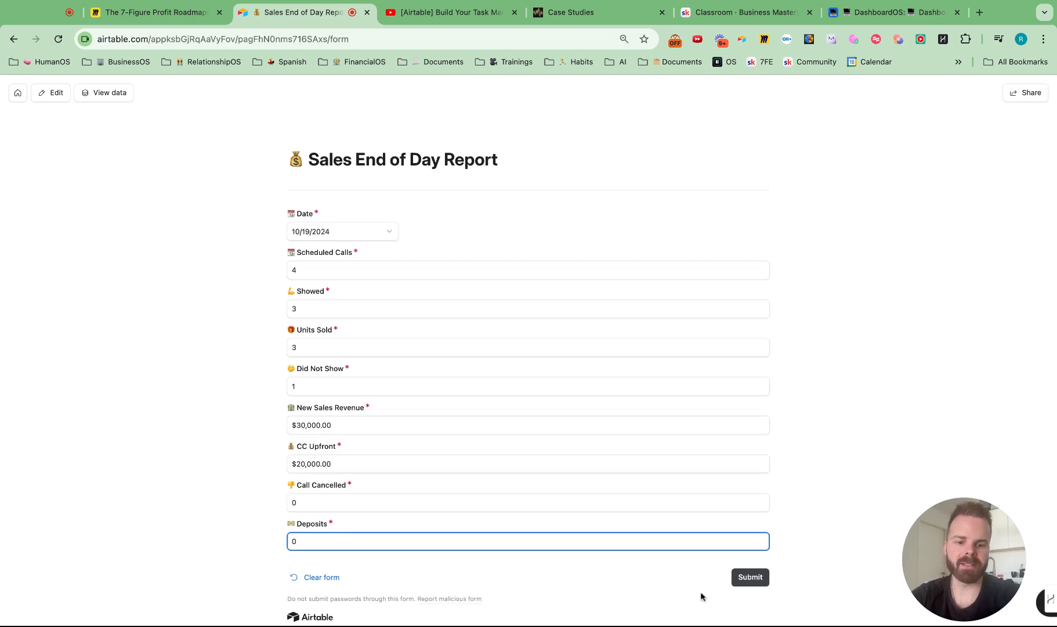
pyautogui.click(759, 581)
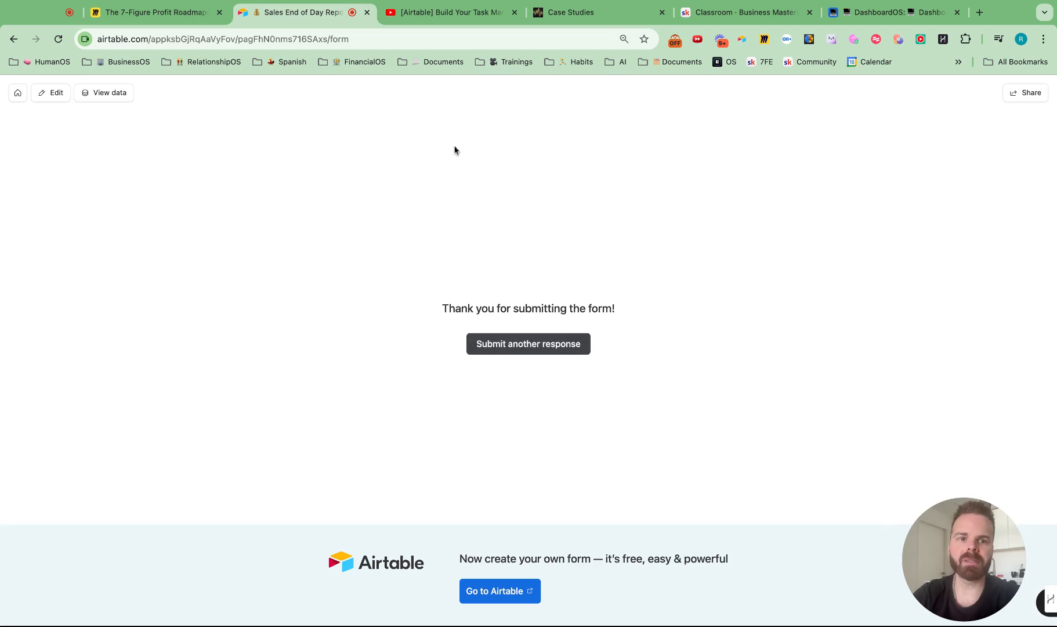
# - Return to the Scorecard table and check which fields of the submitted 10/19/2024 record are filled in
pyautogui.click(12, 40)
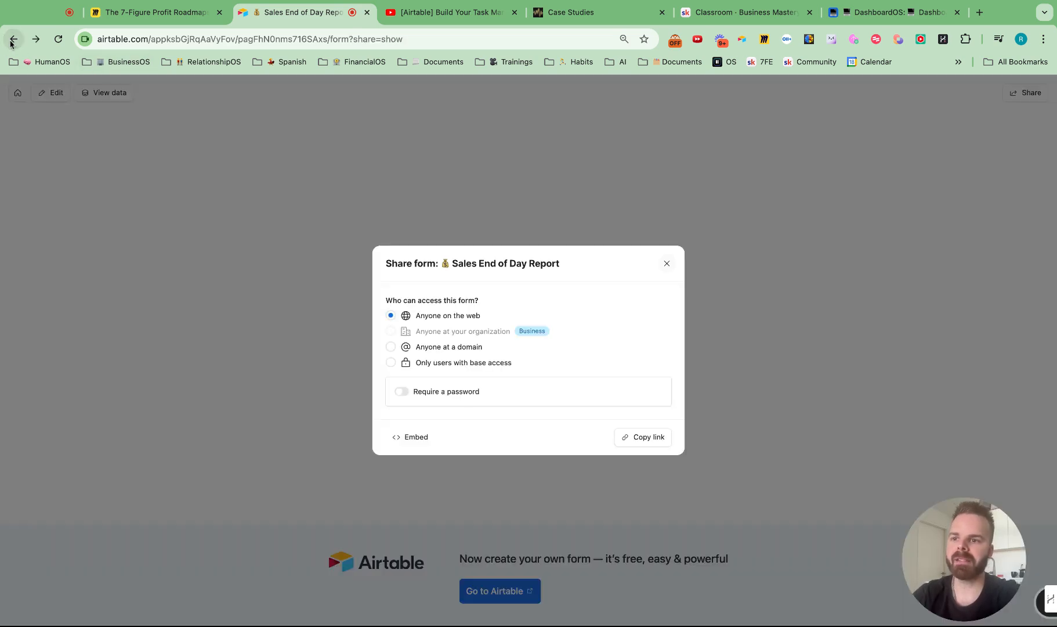
pyautogui.click(13, 41)
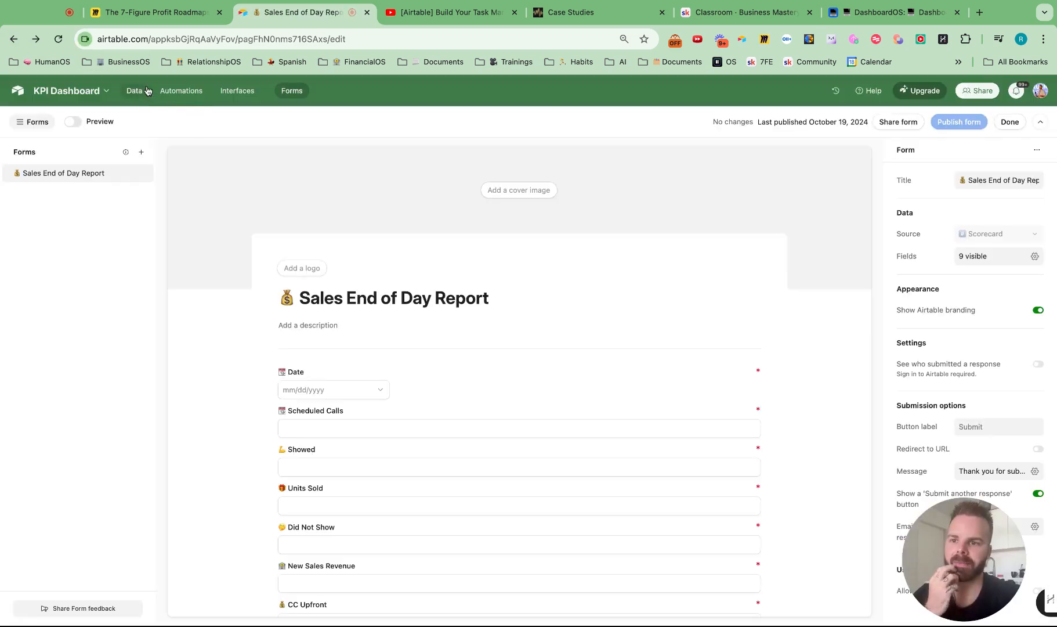
pyautogui.click(139, 93)
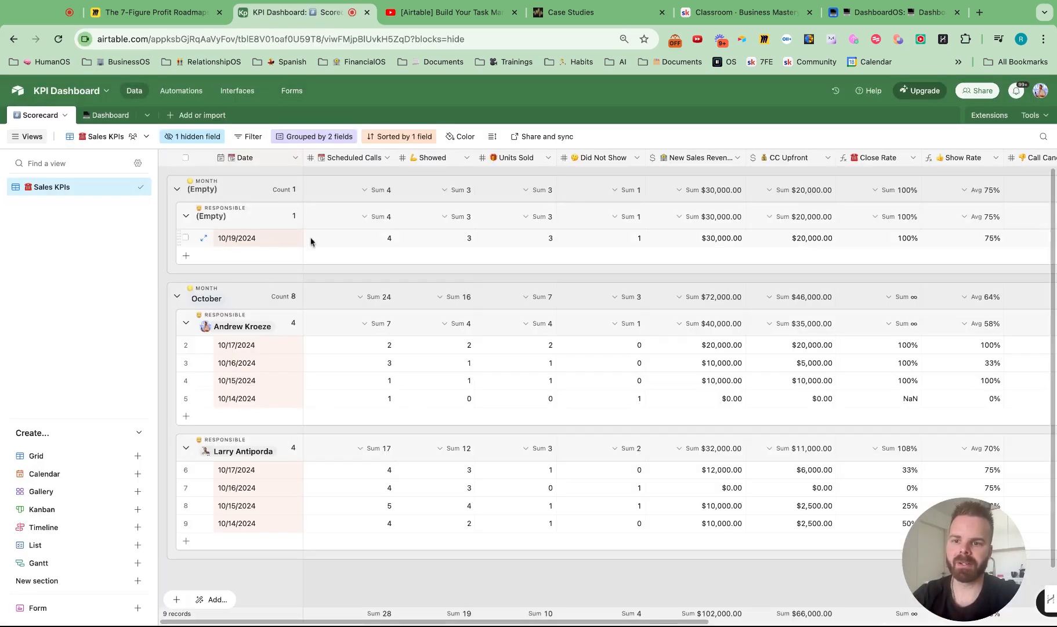
pyautogui.hscroll(10, 556, 247)
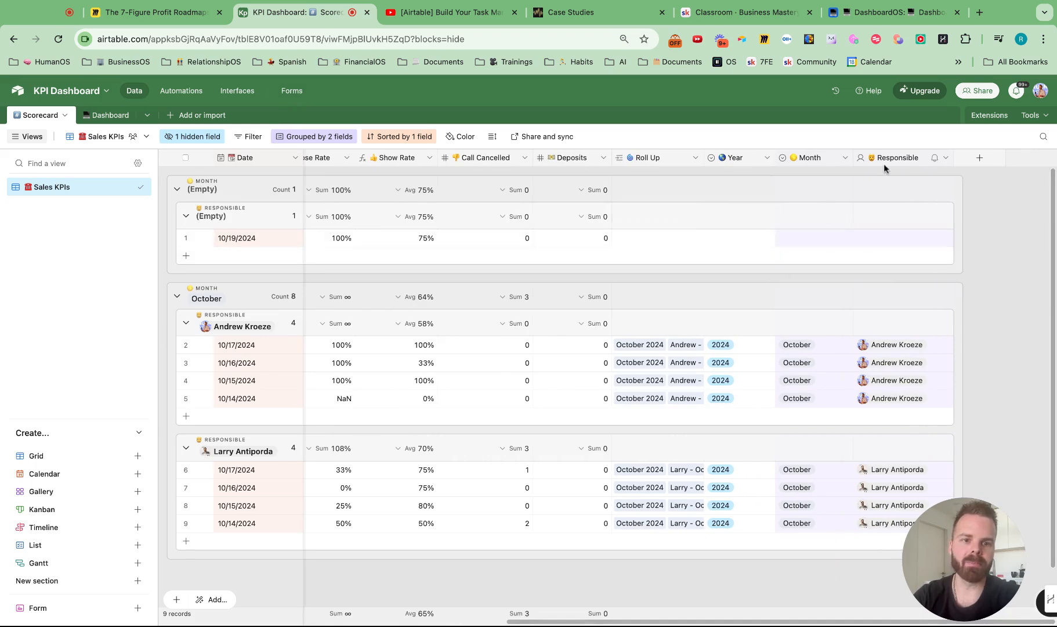
# - Add the Roll Up, Year, Month and Responsible fields to the end of the Sales End of Day Report form
pyautogui.click(292, 94)
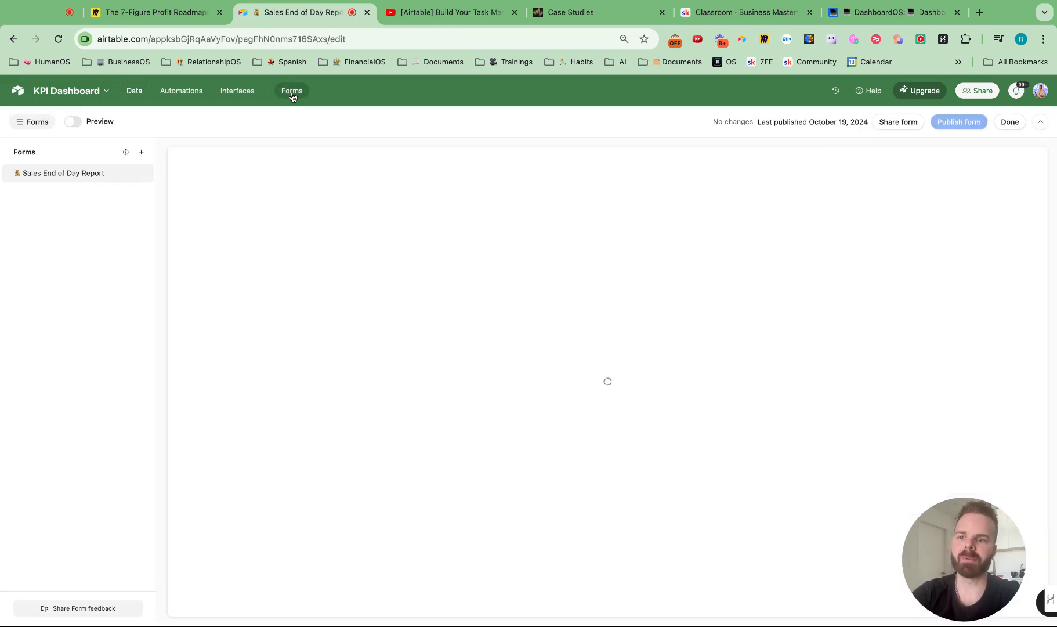
pyautogui.scroll(-5, 418, 347)
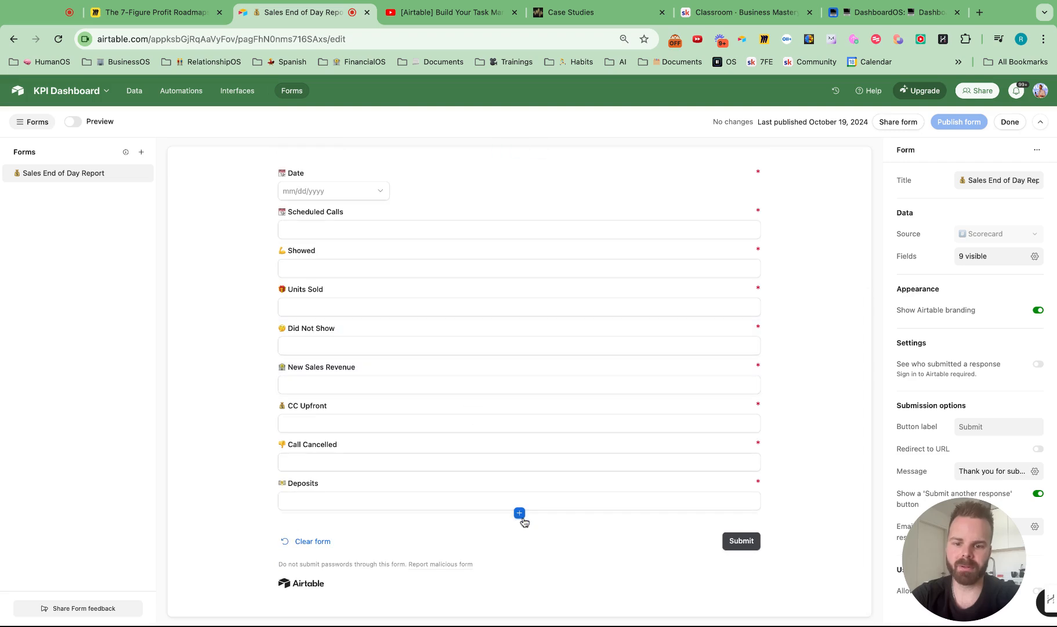
pyautogui.click(520, 512)
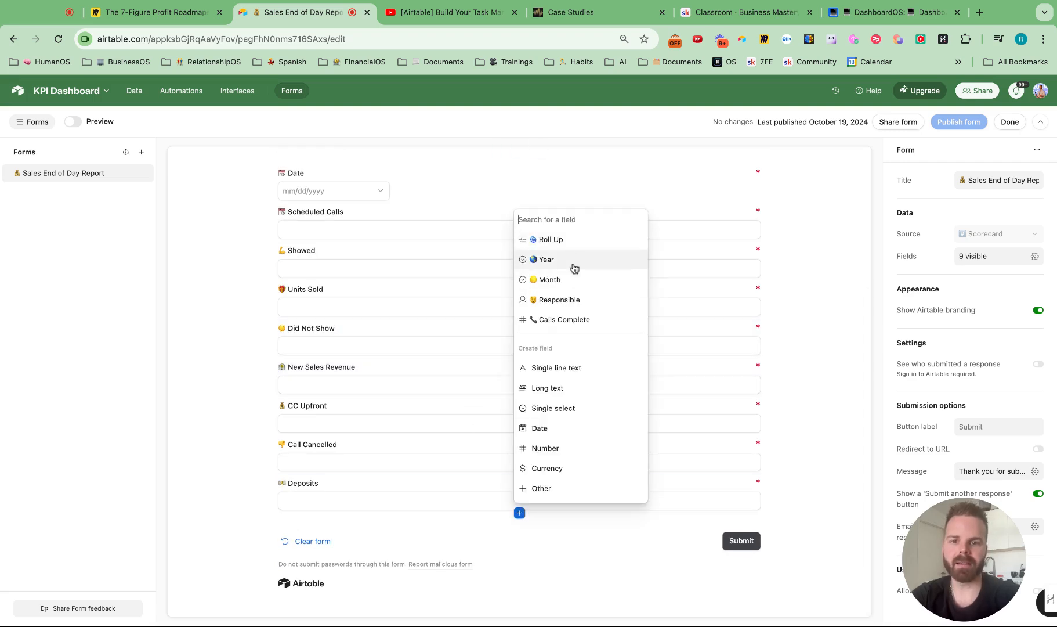
pyautogui.click(565, 239)
pyautogui.click(520, 551)
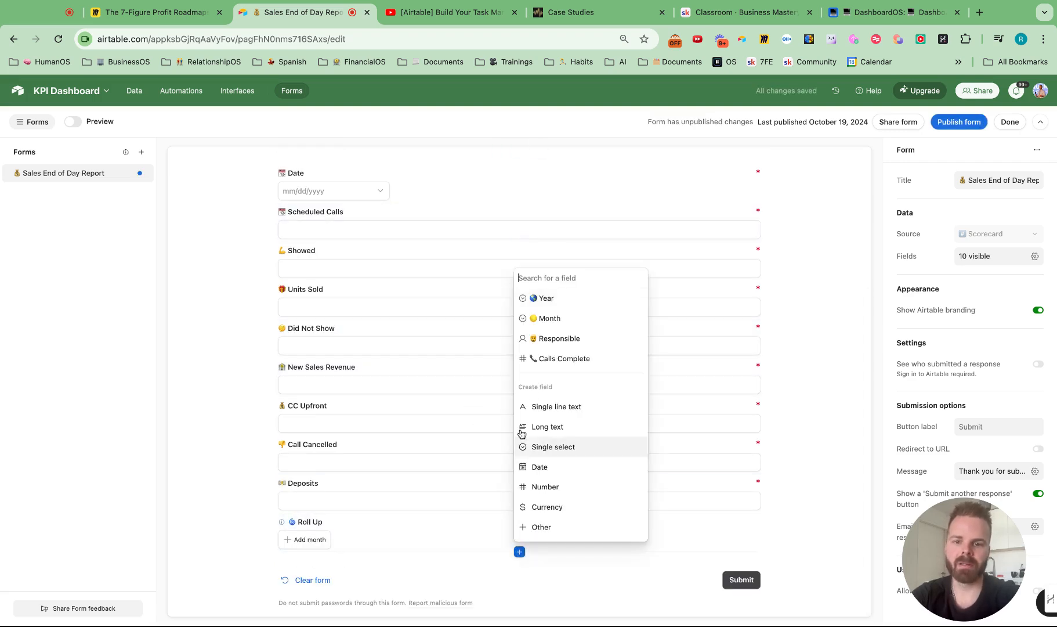
pyautogui.click(547, 299)
pyautogui.scroll(-2, 525, 522)
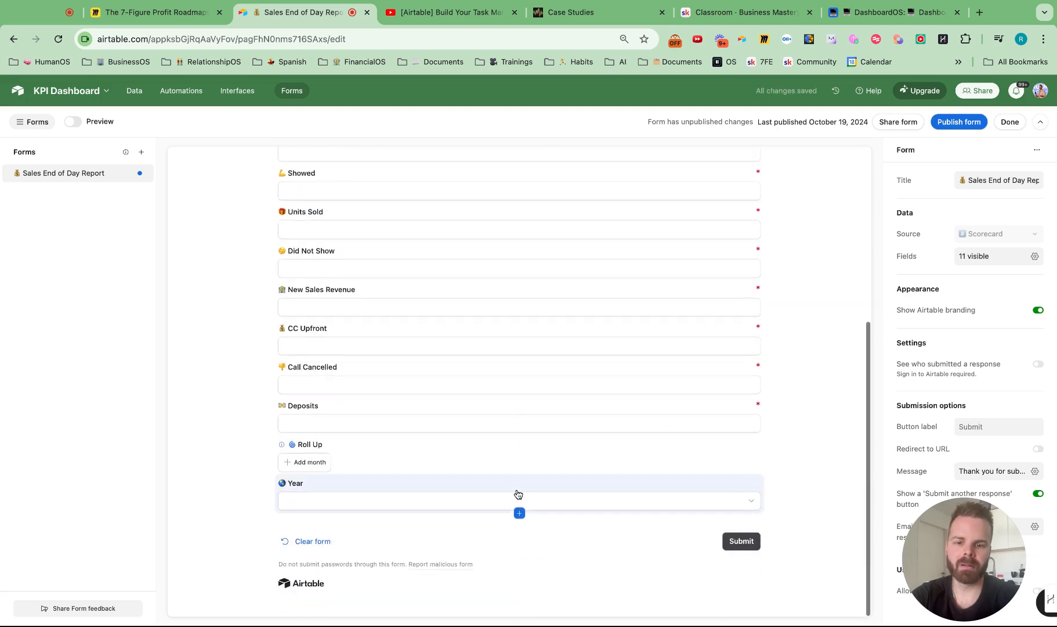
pyautogui.click(519, 515)
pyautogui.click(555, 279)
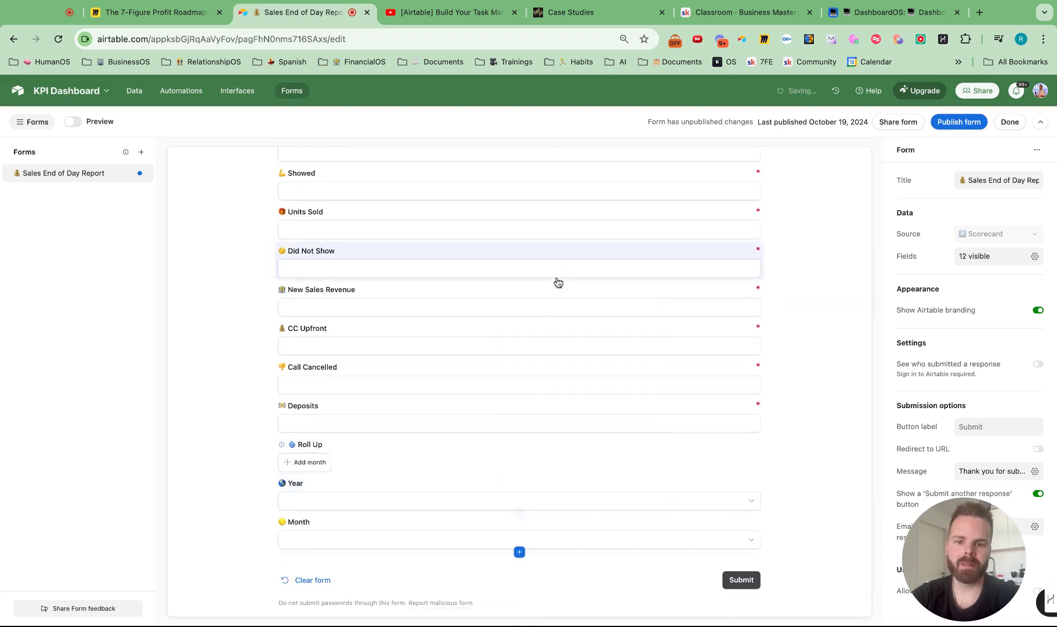
pyautogui.click(519, 551)
pyautogui.click(554, 338)
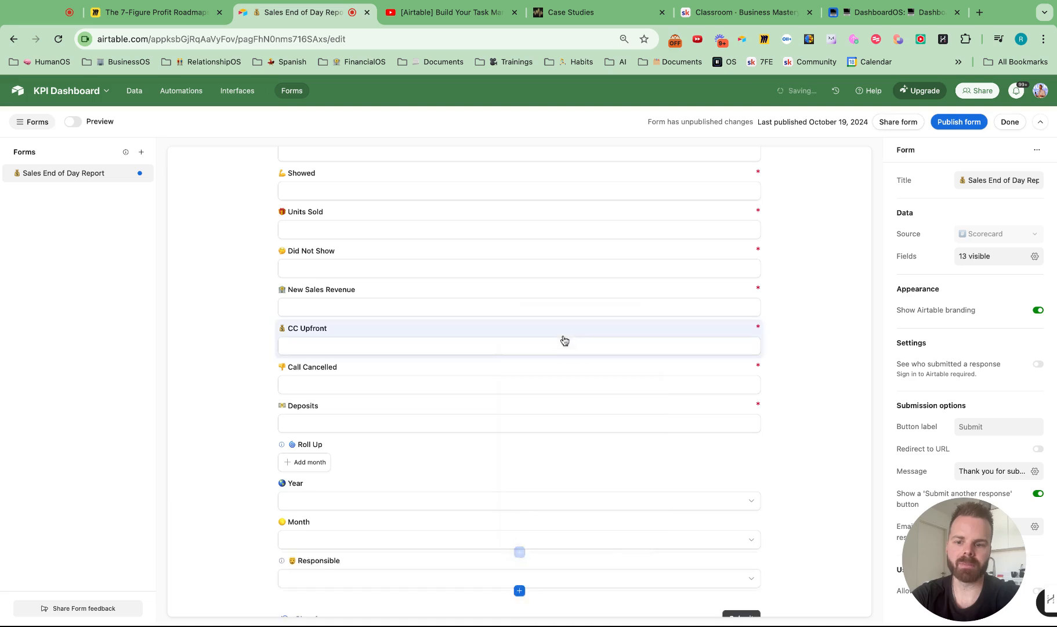
# - Make the form's Month, Responsible and Year fields required
pyautogui.scroll(-2, 512, 476)
pyautogui.click(533, 483)
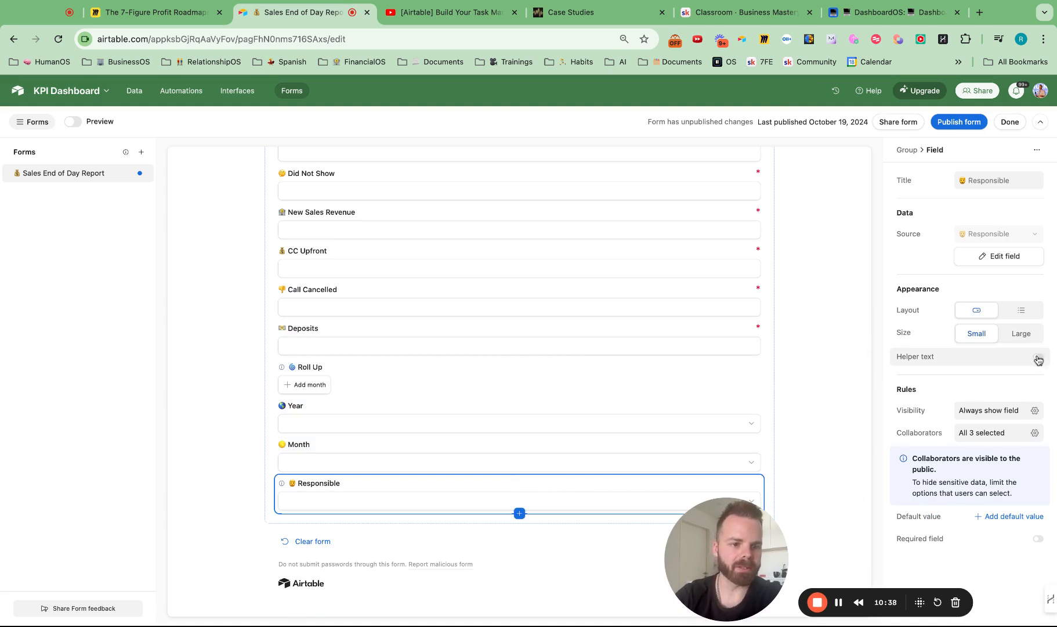
pyautogui.click(569, 462)
pyautogui.click(1037, 477)
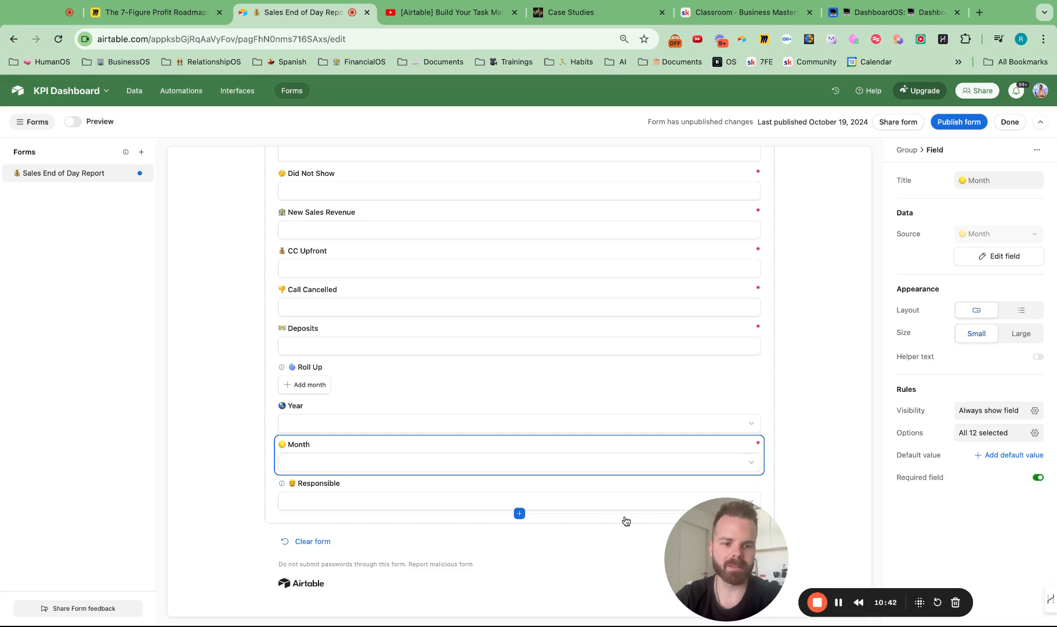
pyautogui.click(569, 507)
pyautogui.click(1038, 538)
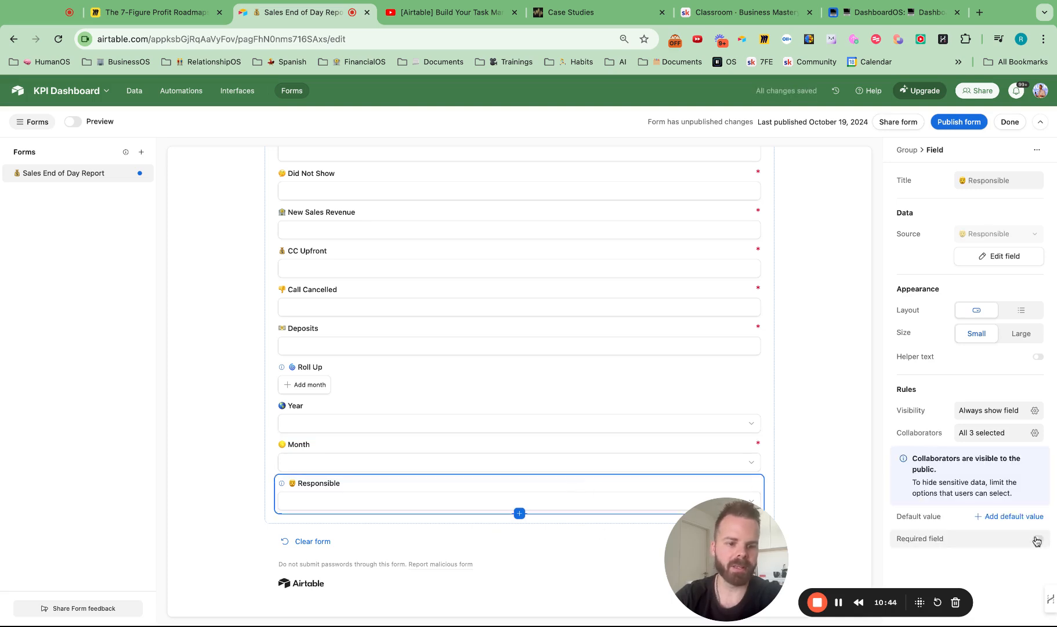
pyautogui.click(557, 415)
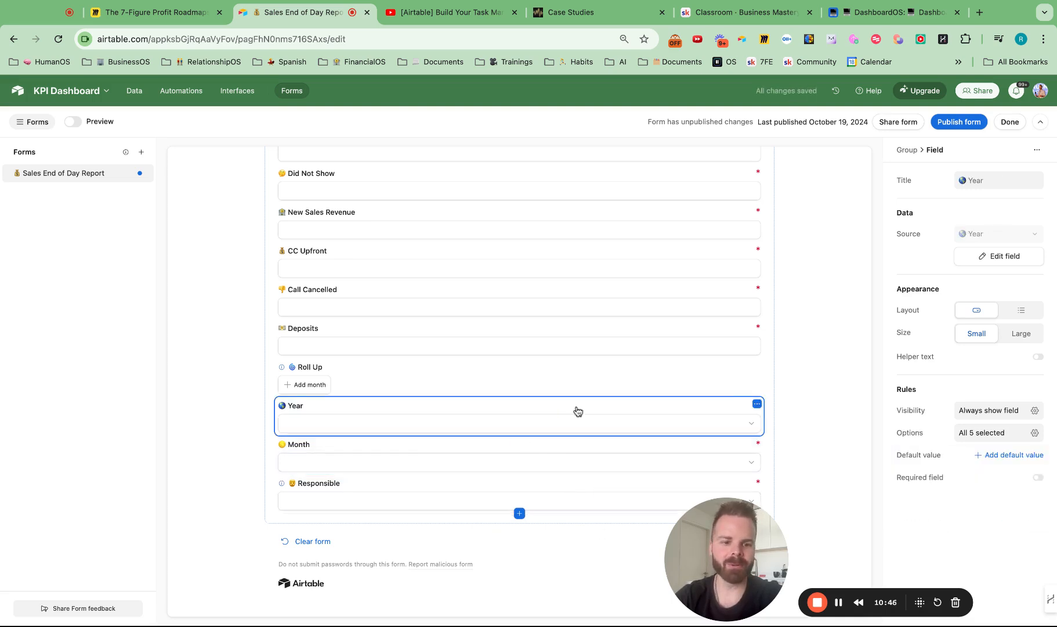
pyautogui.click(1038, 477)
# - Turn on Limit selection for the form's Roll Up field and look through the months it offers
pyautogui.click(464, 375)
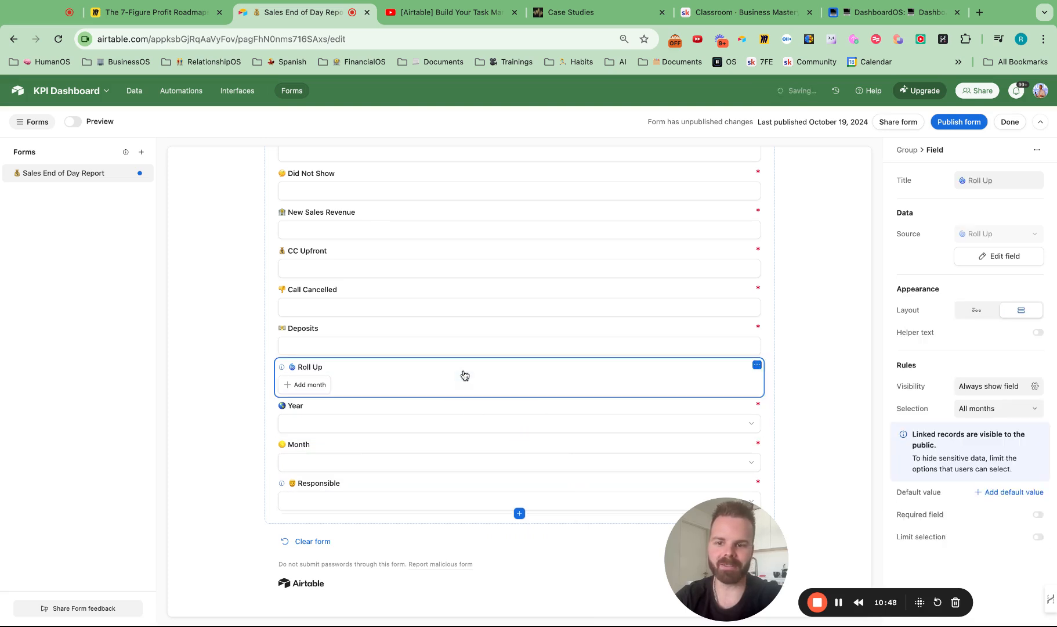
pyautogui.click(1038, 536)
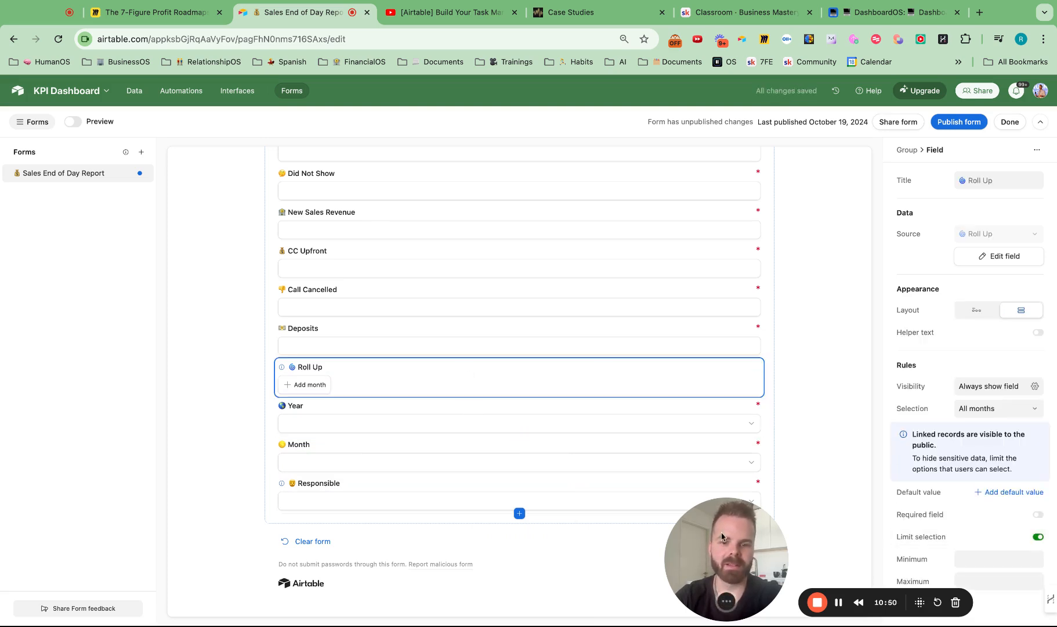
pyautogui.click(312, 385)
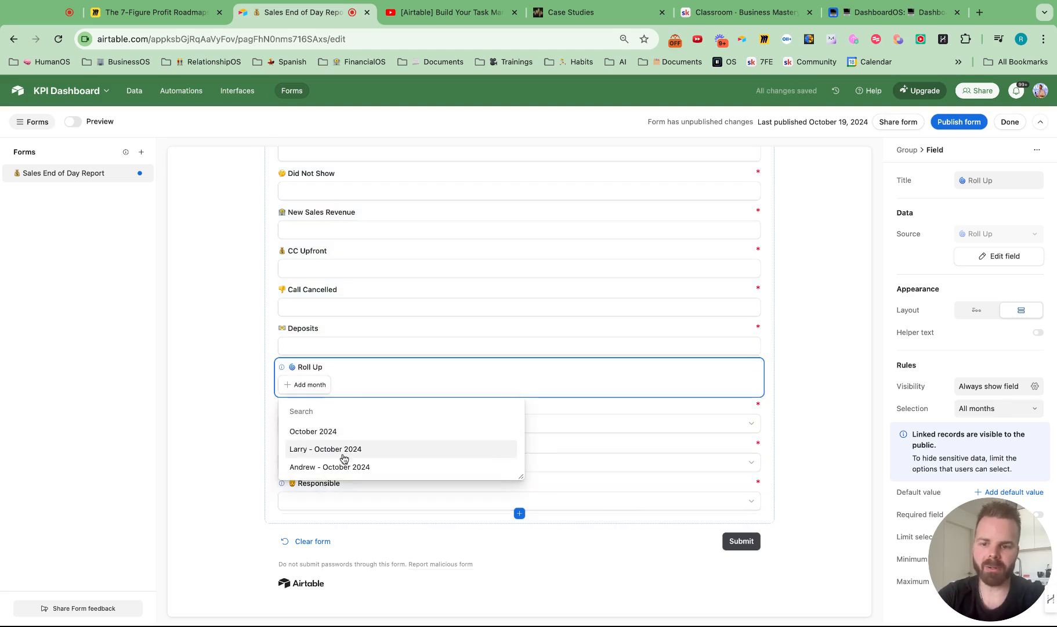
pyautogui.click(204, 438)
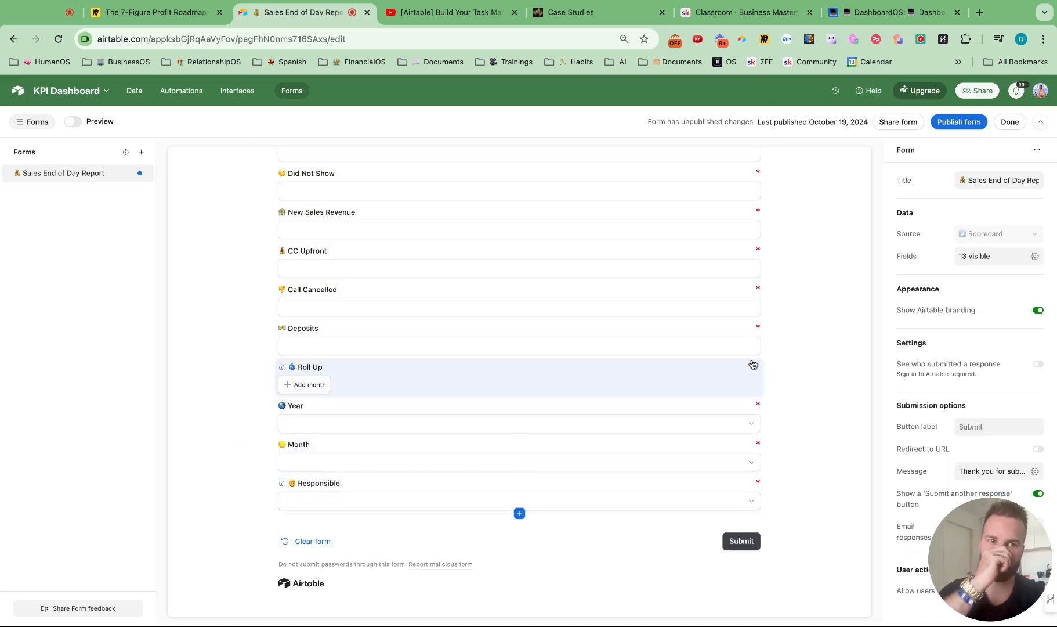
# - In the Scorecard table, link the 10/19/2024 record's Roll Up to October 2024 and the last-listed salesperson's October 2024 entry
pyautogui.click(133, 93)
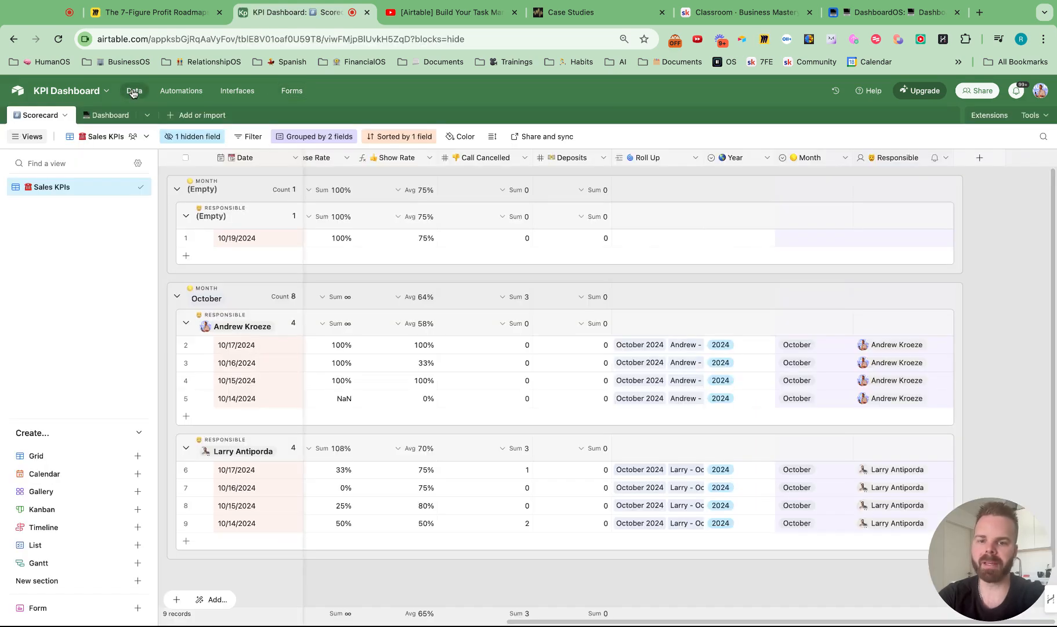
pyautogui.click(621, 237)
pyautogui.click(621, 237)
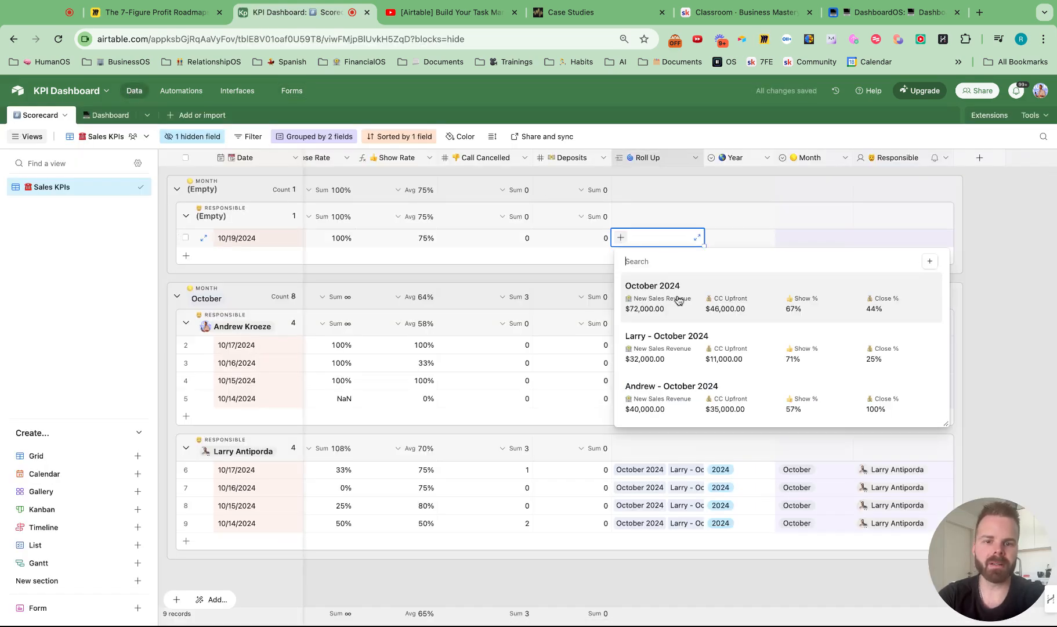
pyautogui.click(679, 299)
pyautogui.click(621, 245)
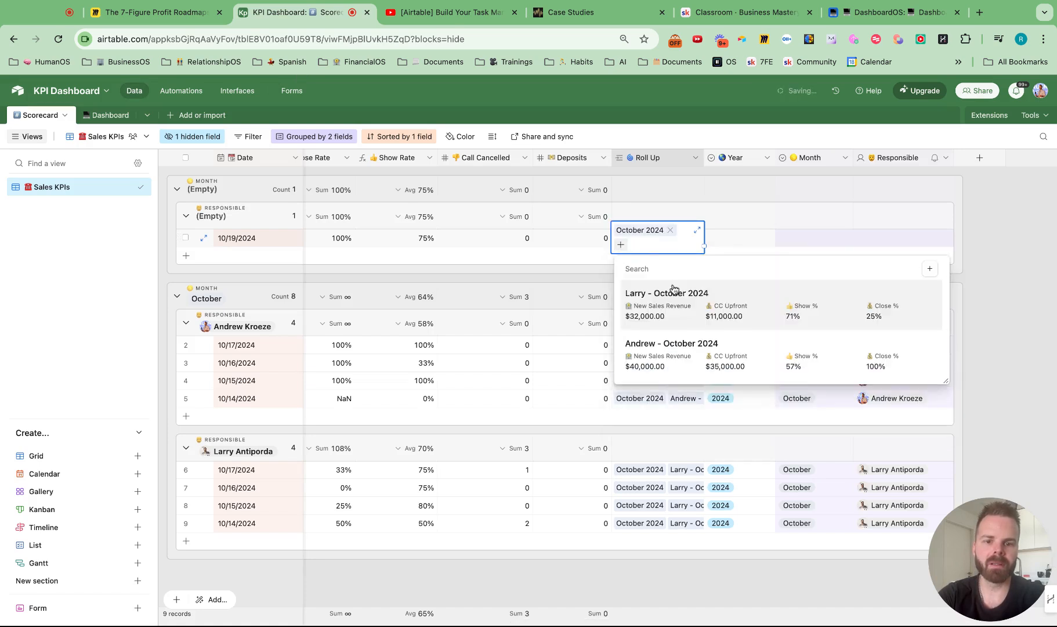
pyautogui.click(693, 347)
# - Set the 10/19/2024 record's Year to 2024, Month to October and Responsible to the salesperson linked in its Roll Up
pyautogui.click(729, 239)
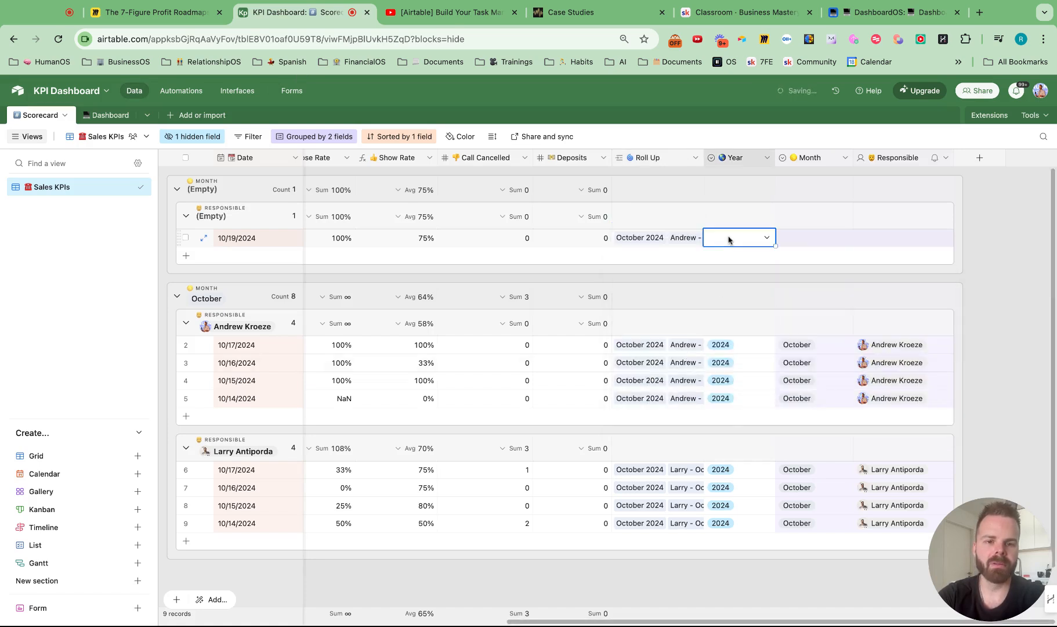
pyautogui.click(729, 239)
pyautogui.click(736, 308)
pyautogui.click(800, 242)
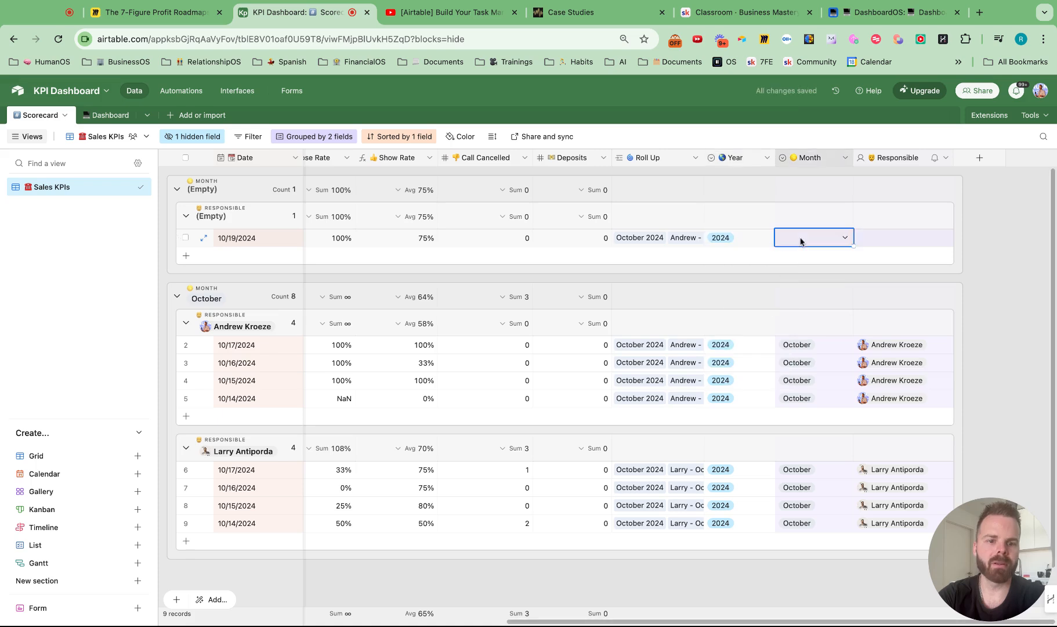
pyautogui.click(801, 241)
pyautogui.write('oc')
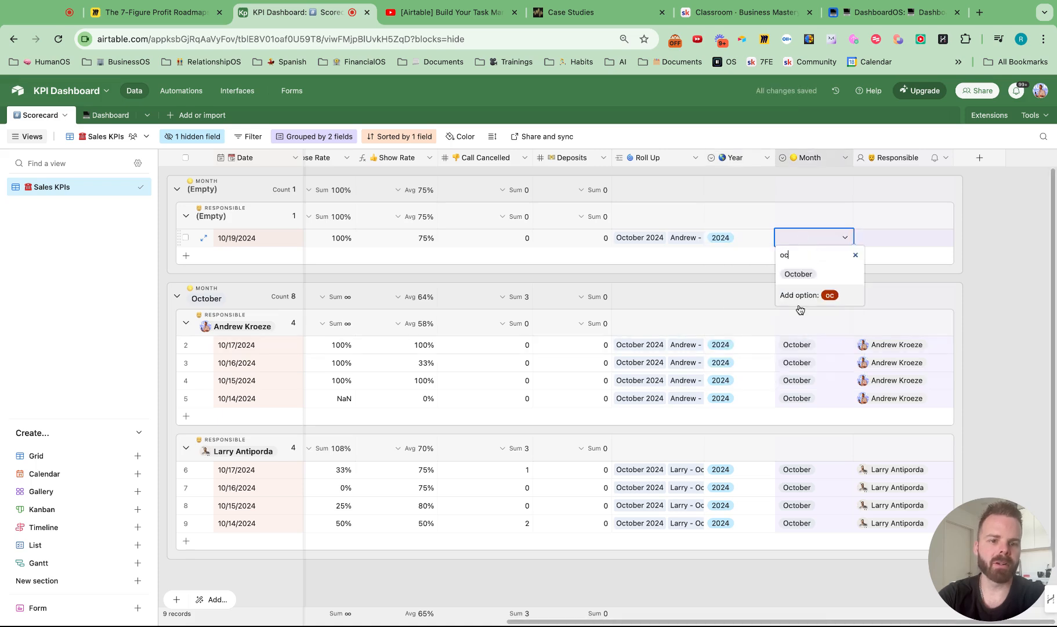
pyautogui.click(800, 274)
pyautogui.click(895, 235)
pyautogui.click(895, 236)
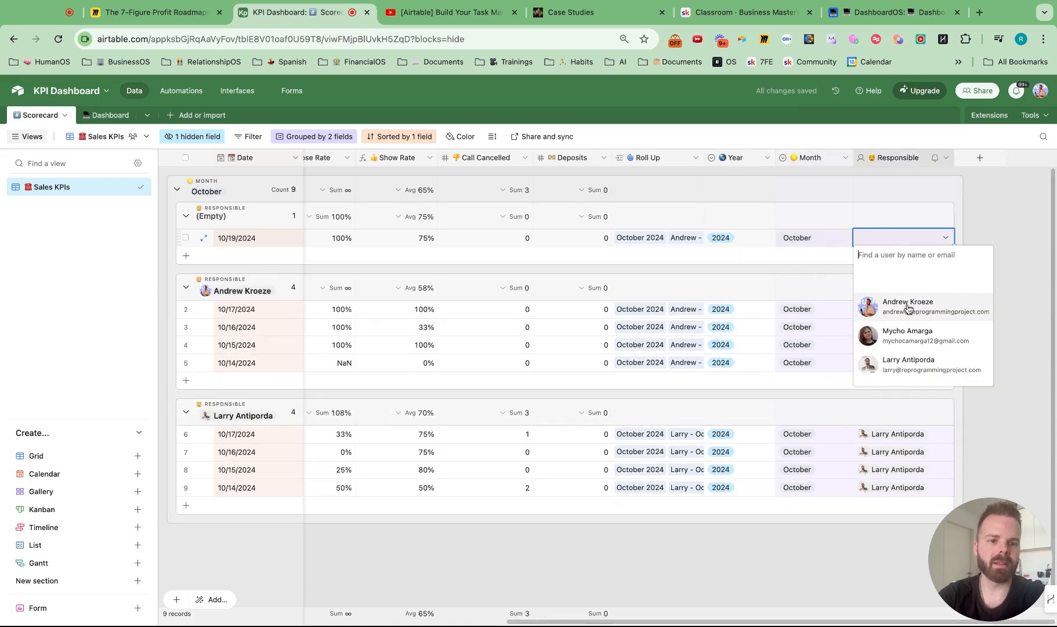
pyautogui.click(908, 308)
pyautogui.hscroll(-10, 546, 308)
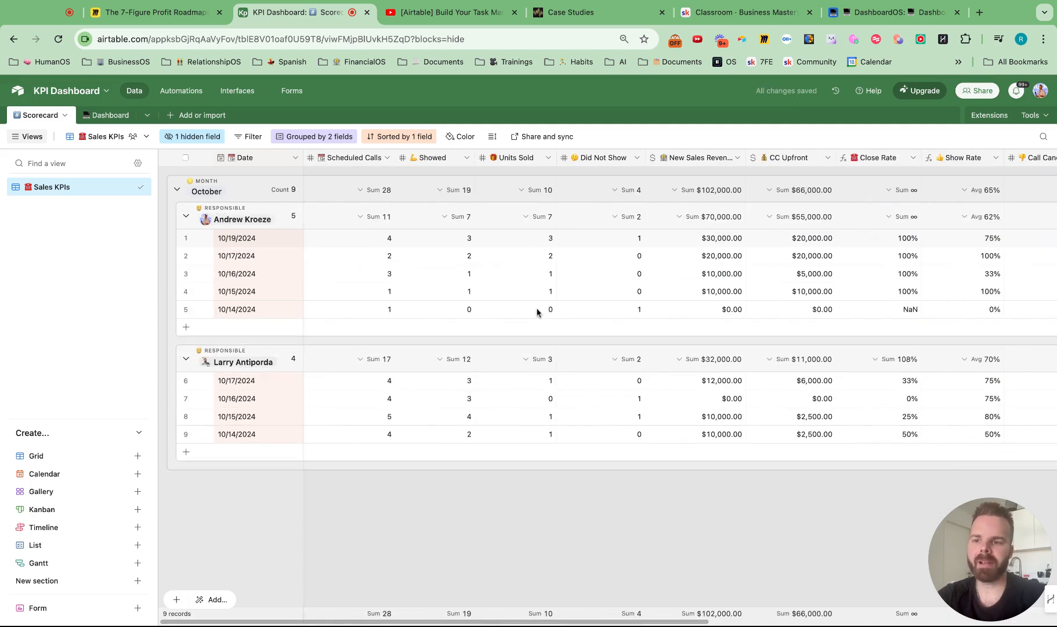
# - Duplicate the Sales KPIs view and filter the copy to records where Responsible is the first-listed salesperson
pyautogui.click(127, 188)
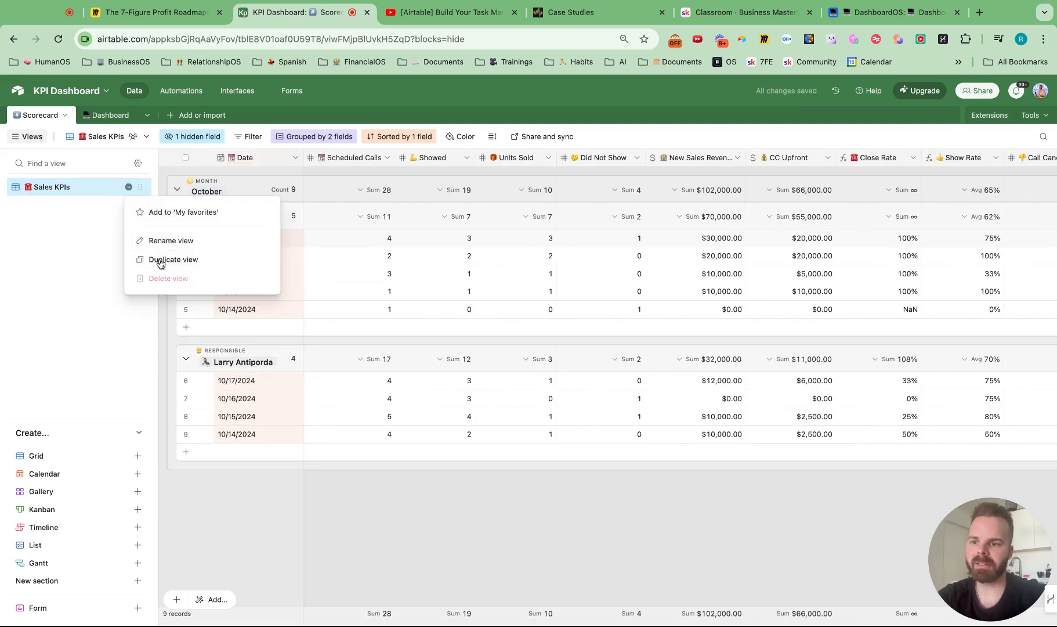
pyautogui.click(148, 259)
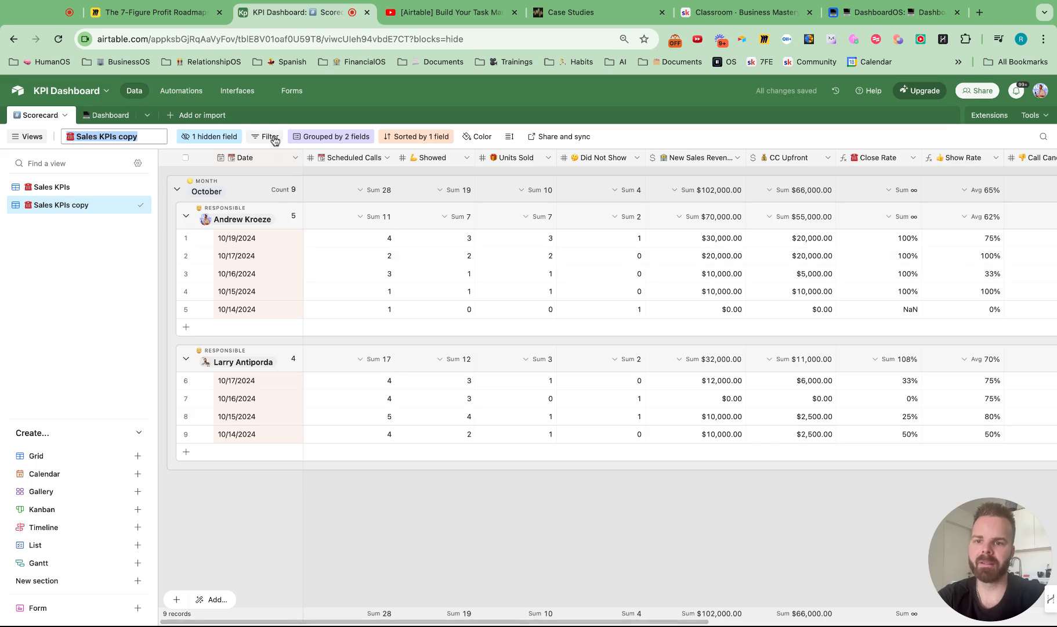
pyautogui.click(266, 136)
pyautogui.click(290, 179)
pyautogui.click(347, 179)
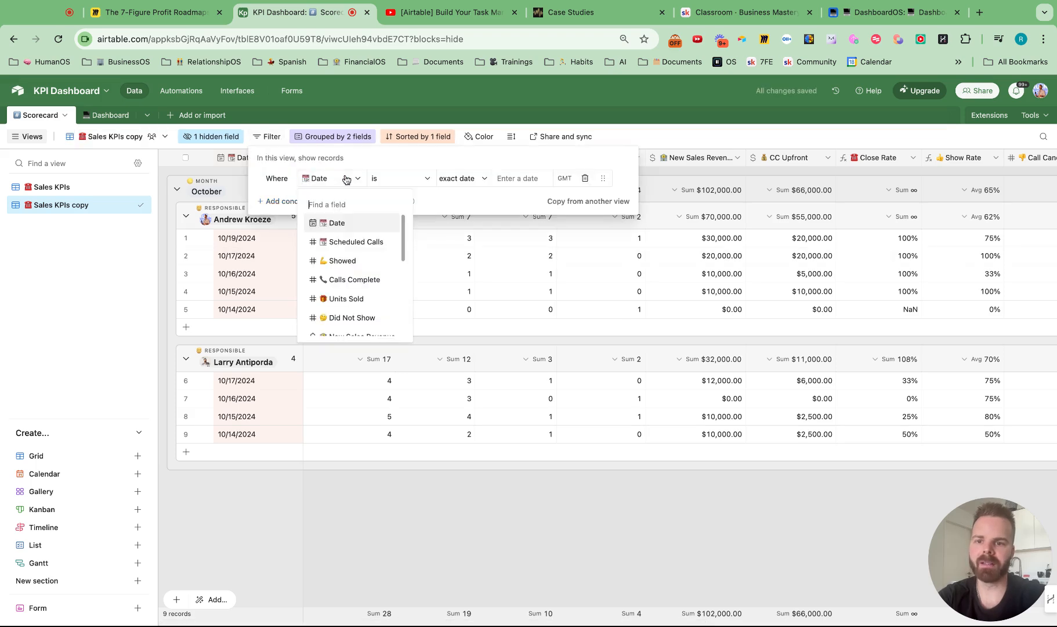
pyautogui.write('re')
pyautogui.click(347, 223)
pyautogui.click(473, 178)
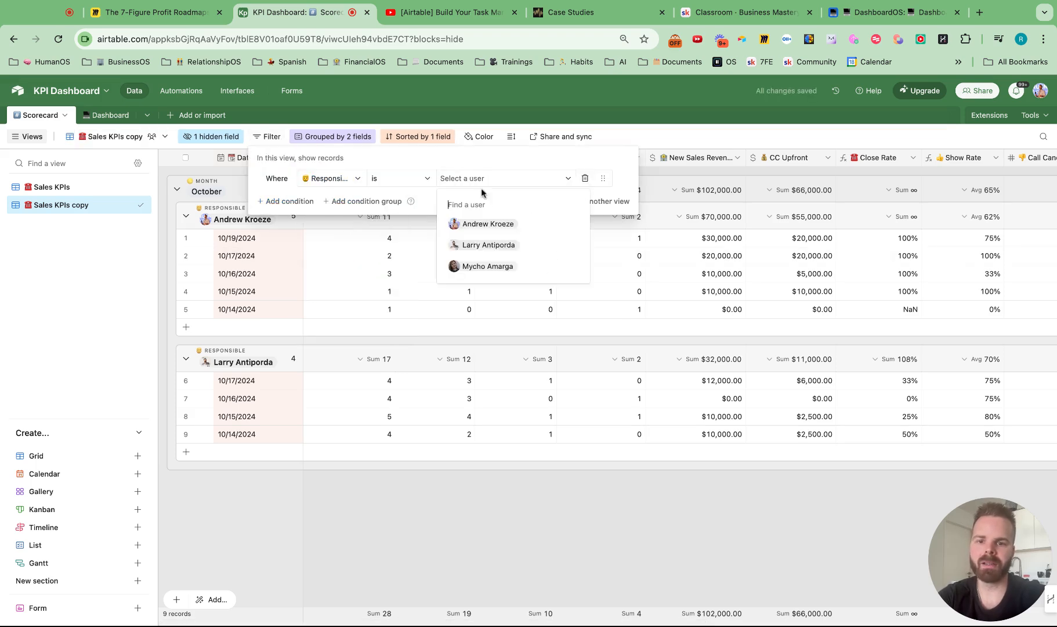
pyautogui.click(479, 223)
pyautogui.click(337, 378)
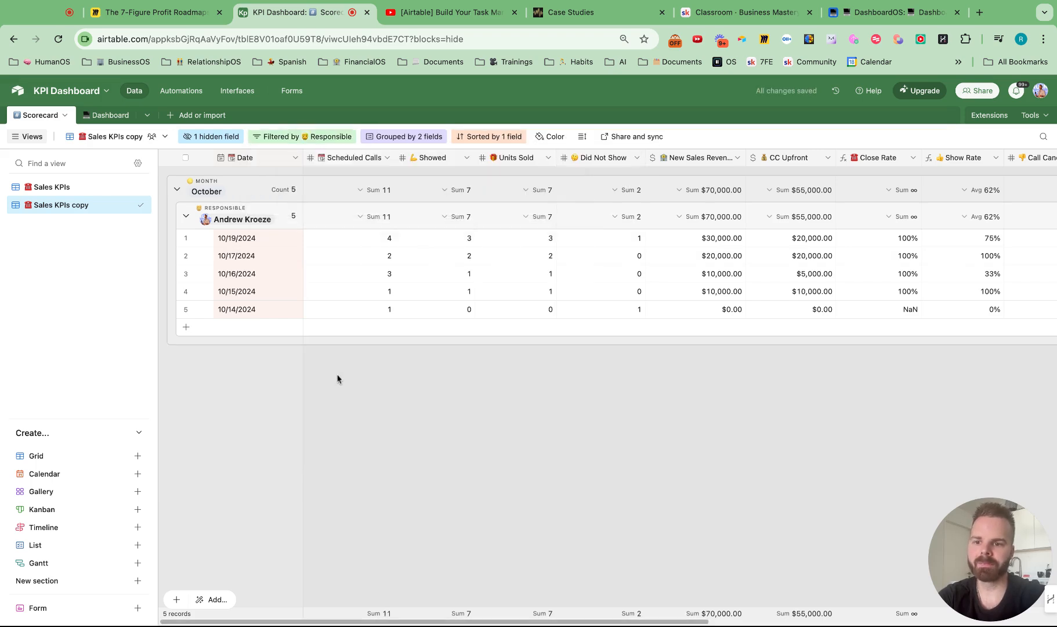
# - Rename the copied view as the filtered salesperson's KPIs, using their first name, and remove its grouping by Responsible
pyautogui.click(129, 205)
pyautogui.click(167, 258)
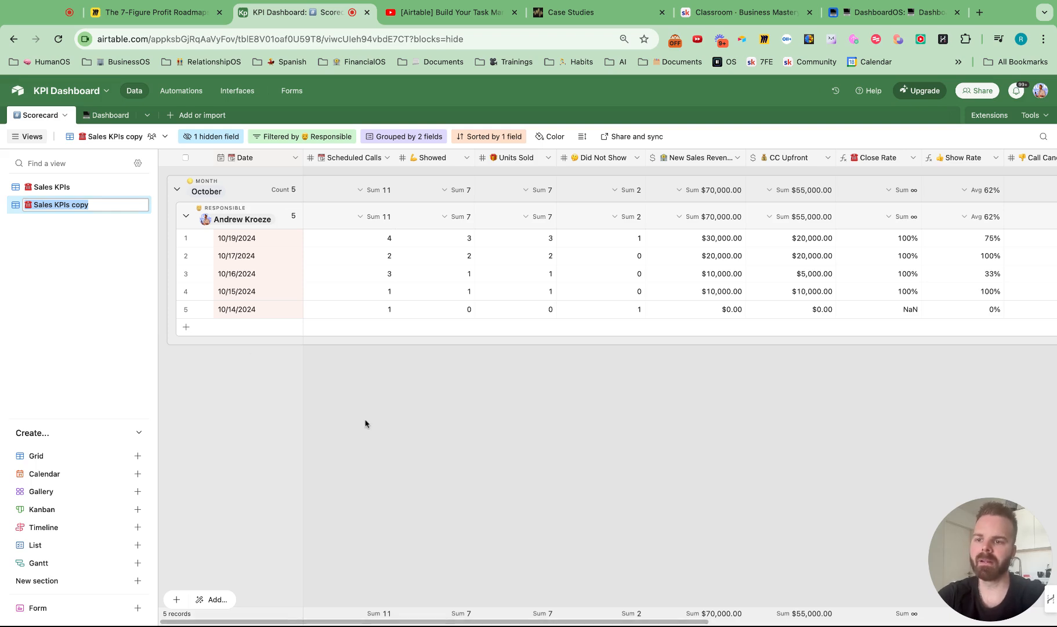
pyautogui.write('👨')
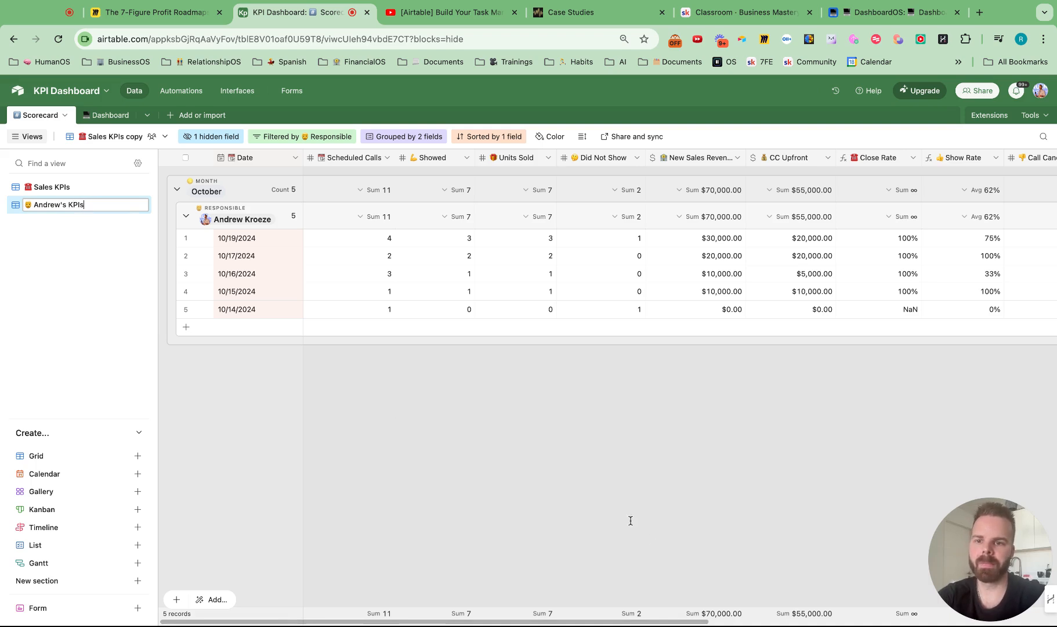
pyautogui.press('Return')
pyautogui.click(400, 136)
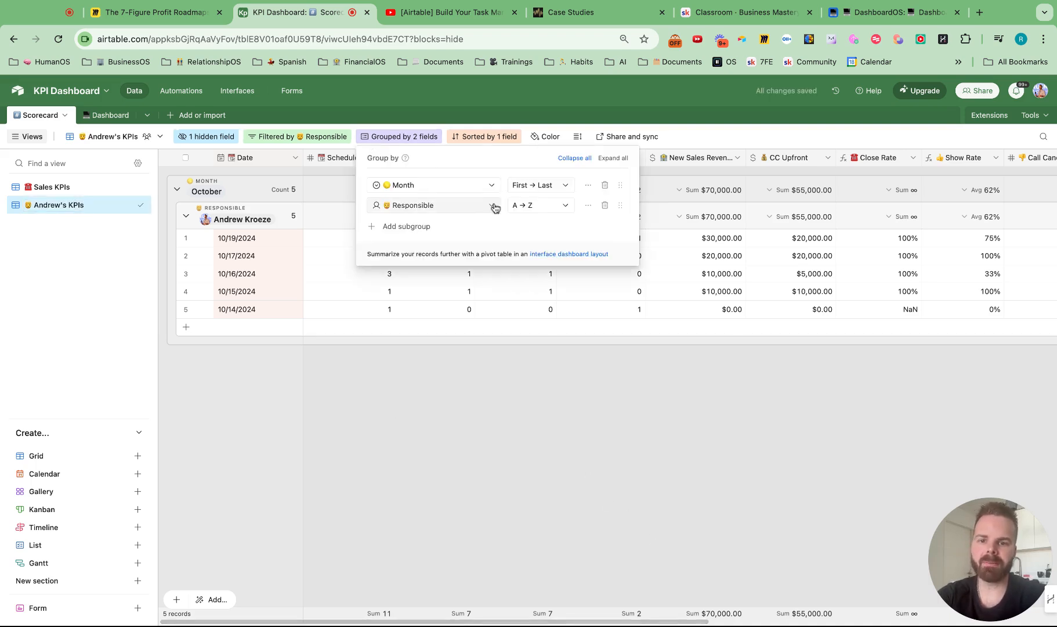
pyautogui.click(603, 205)
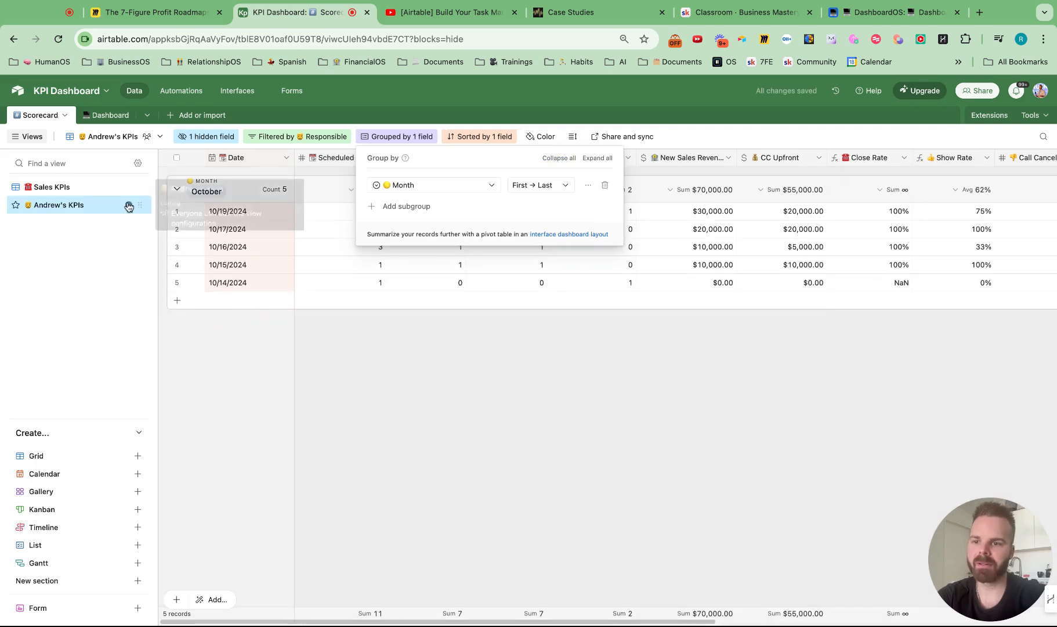
# - Duplicate this salesperson's KPIs view and rename the copy as the second-listed salesperson's KPIs, using their first name
pyautogui.click(128, 205)
pyautogui.click(174, 280)
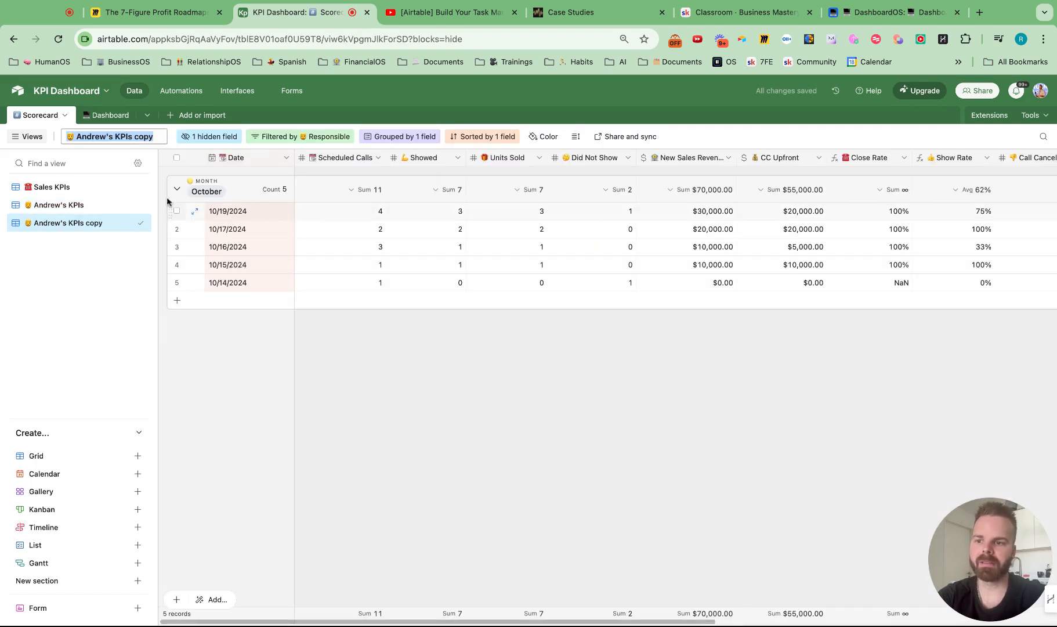
pyautogui.write("Larry's")
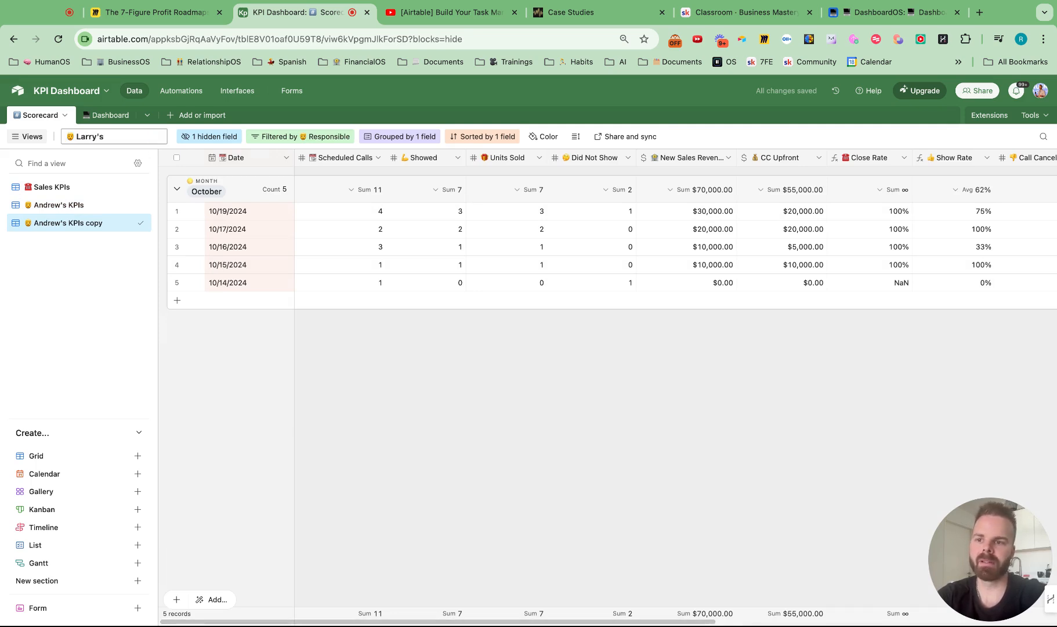
pyautogui.write(' KPIs')
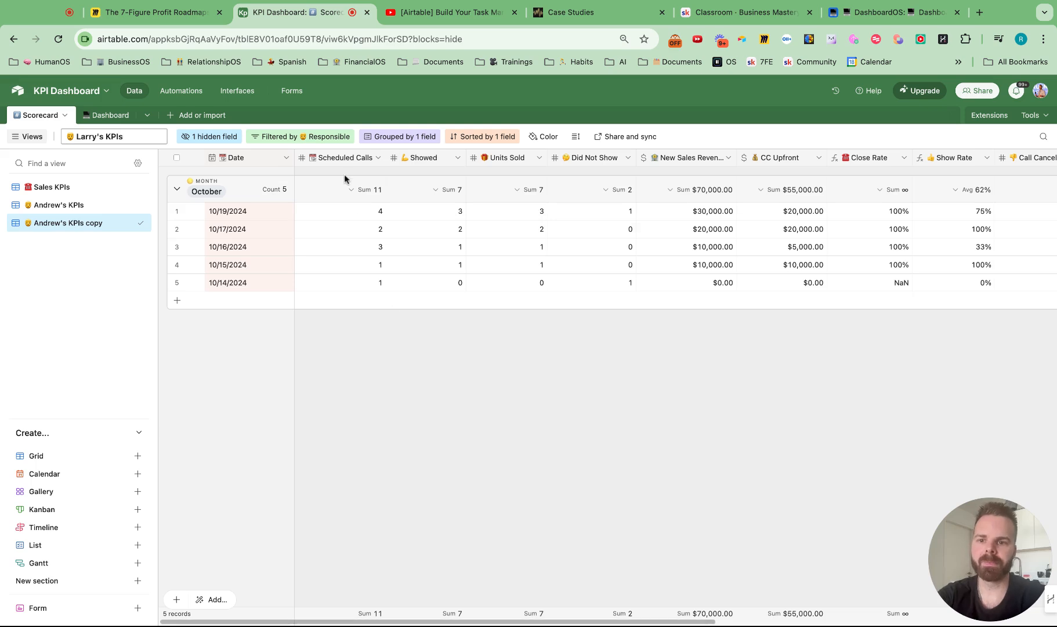
pyautogui.press('Return')
# - Change the new view's Responsible filter to the second-listed salesperson
pyautogui.click(318, 137)
pyautogui.click(469, 180)
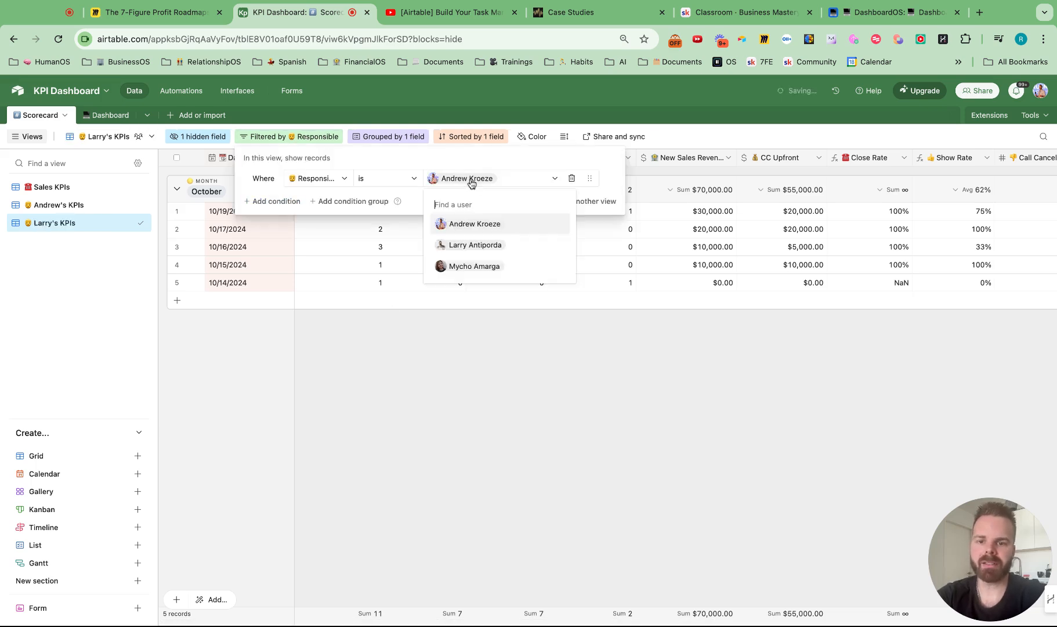
pyautogui.click(480, 244)
pyautogui.click(470, 412)
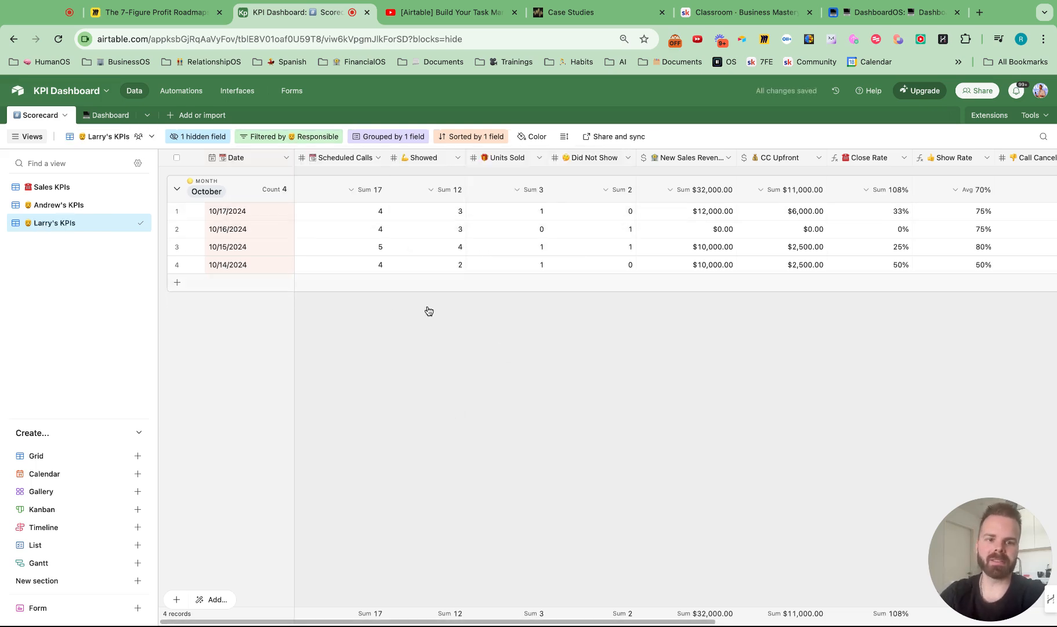
# - Set the October group's Close Rate summary to Average
pyautogui.click(870, 190)
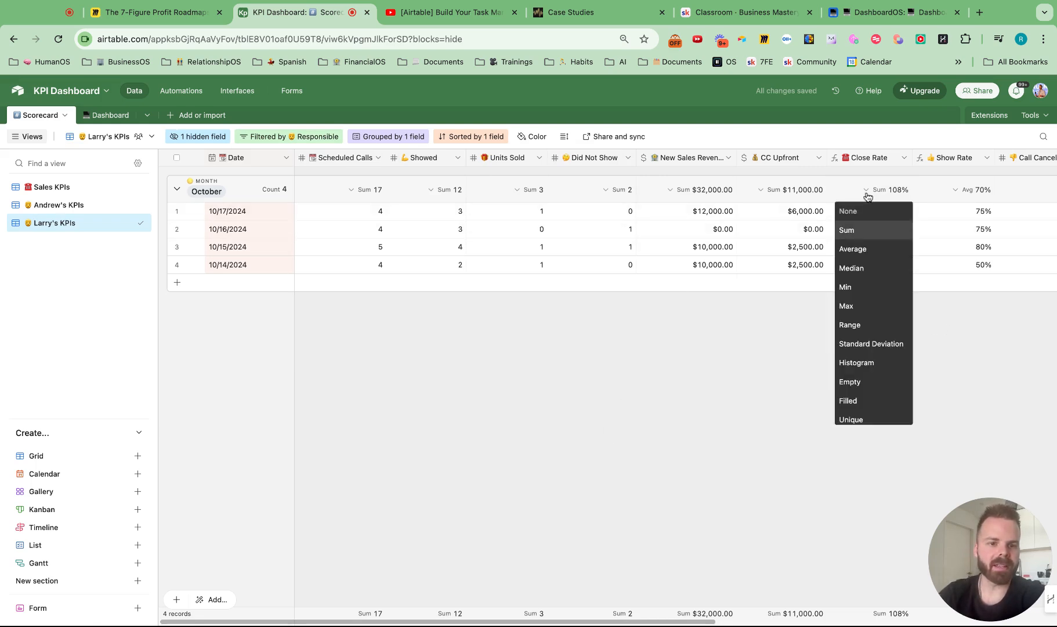
pyautogui.click(853, 249)
# - Switch the October group's Show Rate summary to Sum and back to Average
pyautogui.click(954, 191)
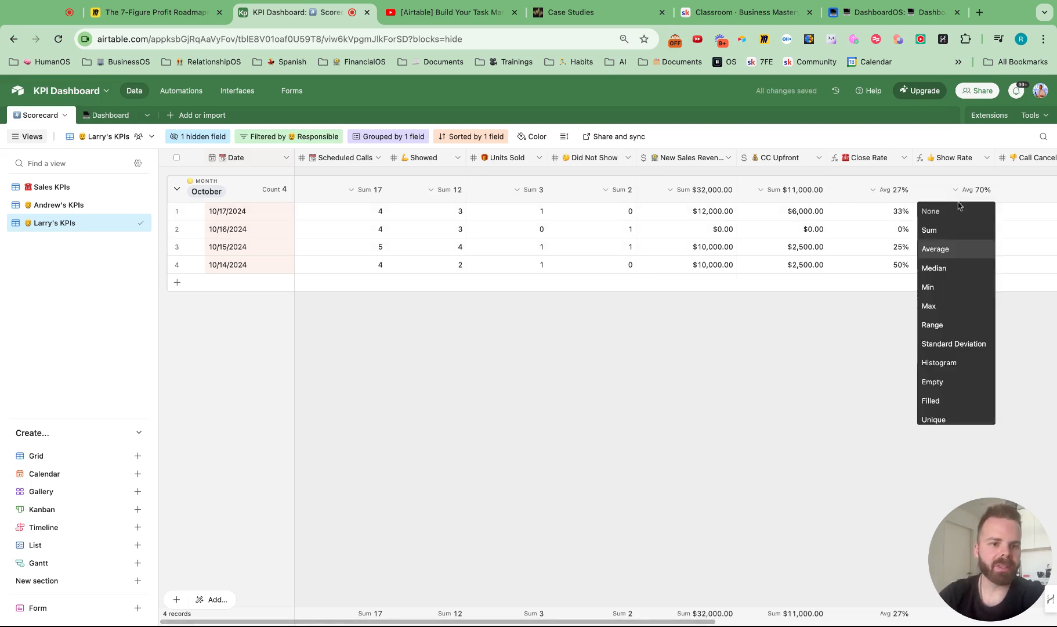
pyautogui.click(949, 230)
pyautogui.click(951, 190)
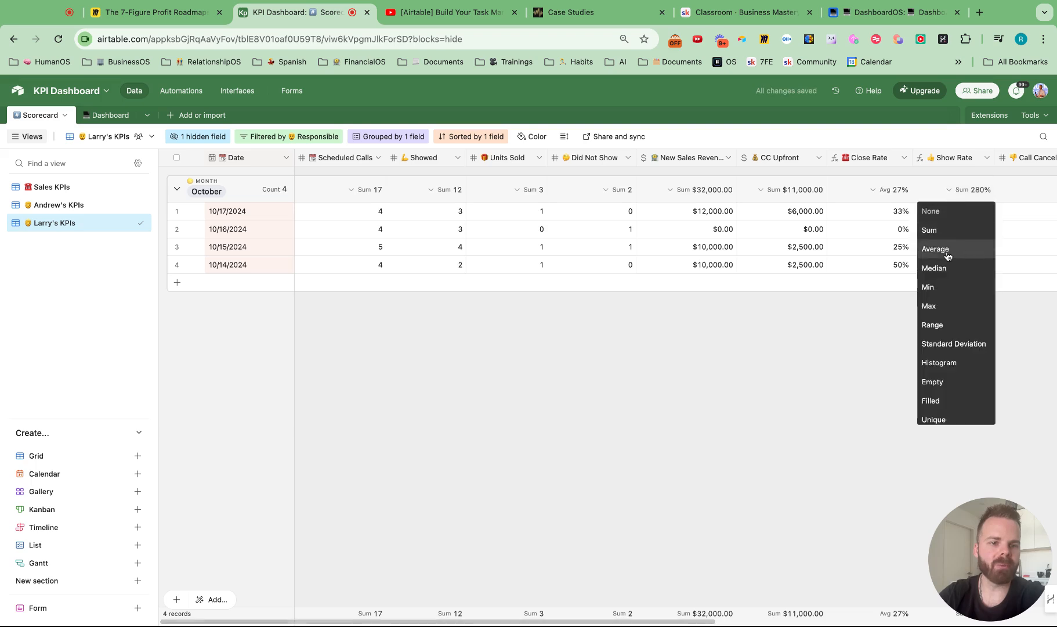
pyautogui.click(949, 250)
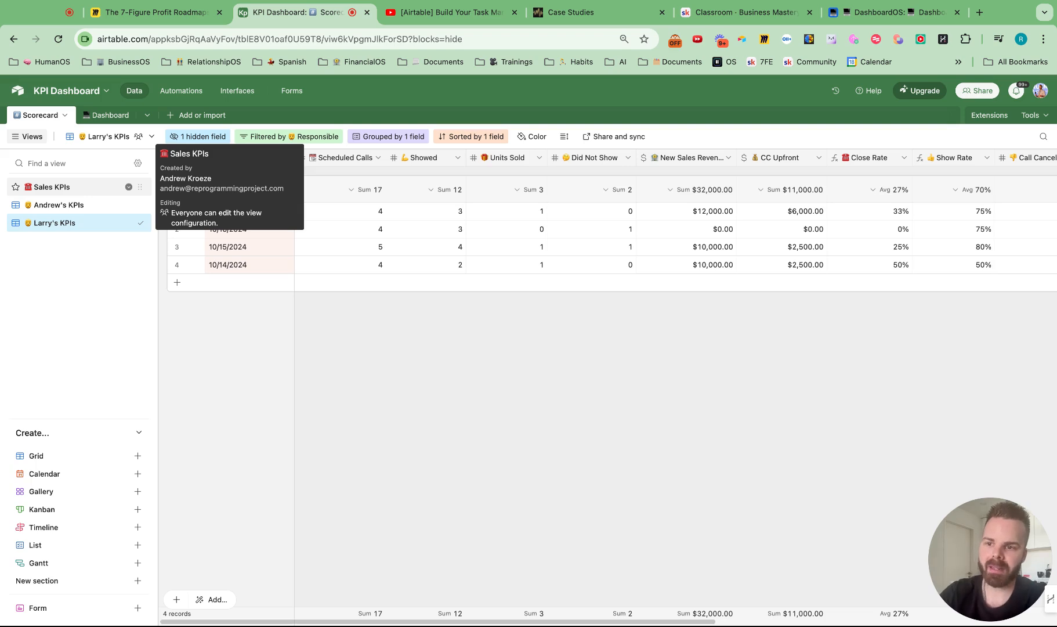
# - In the Dashboard table, examine the Type options of the October 2024 entry in the open salesperson's Sales view
pyautogui.click(111, 115)
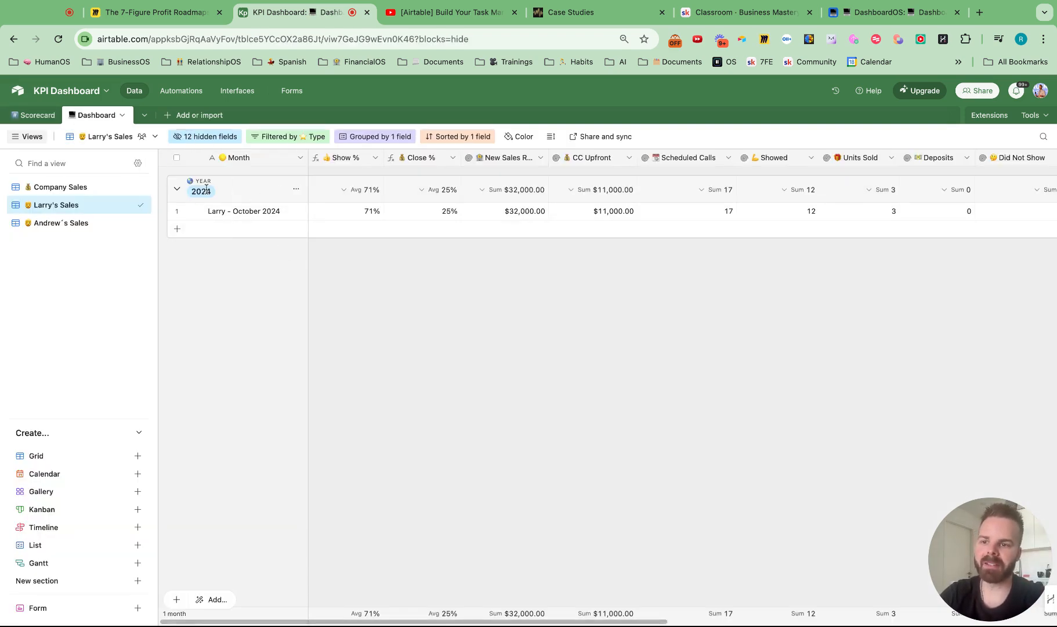
pyautogui.hscroll(10, 673, 232)
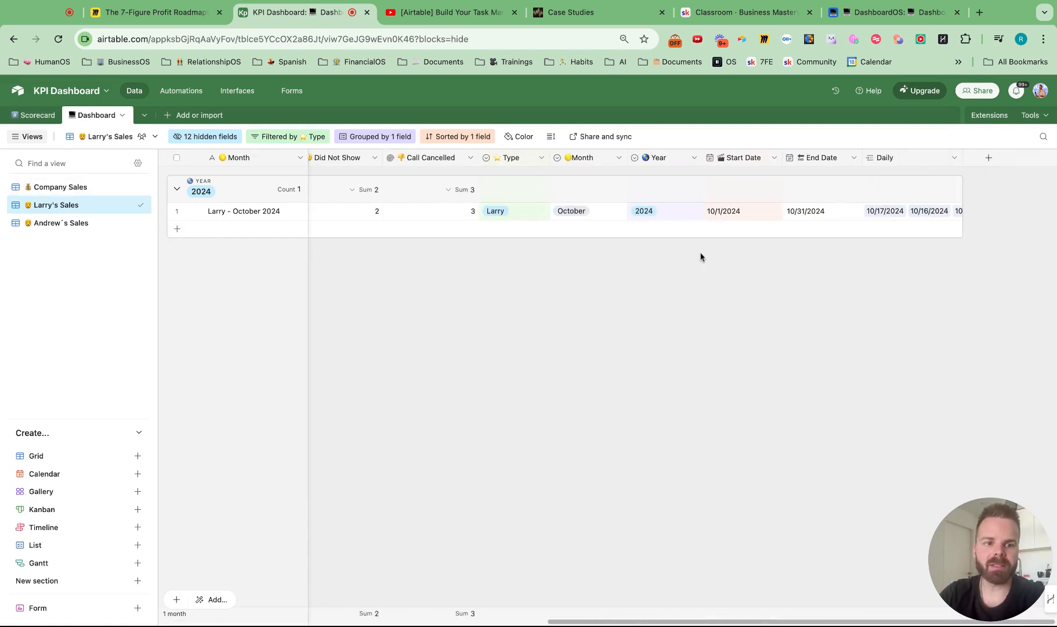
pyautogui.click(538, 212)
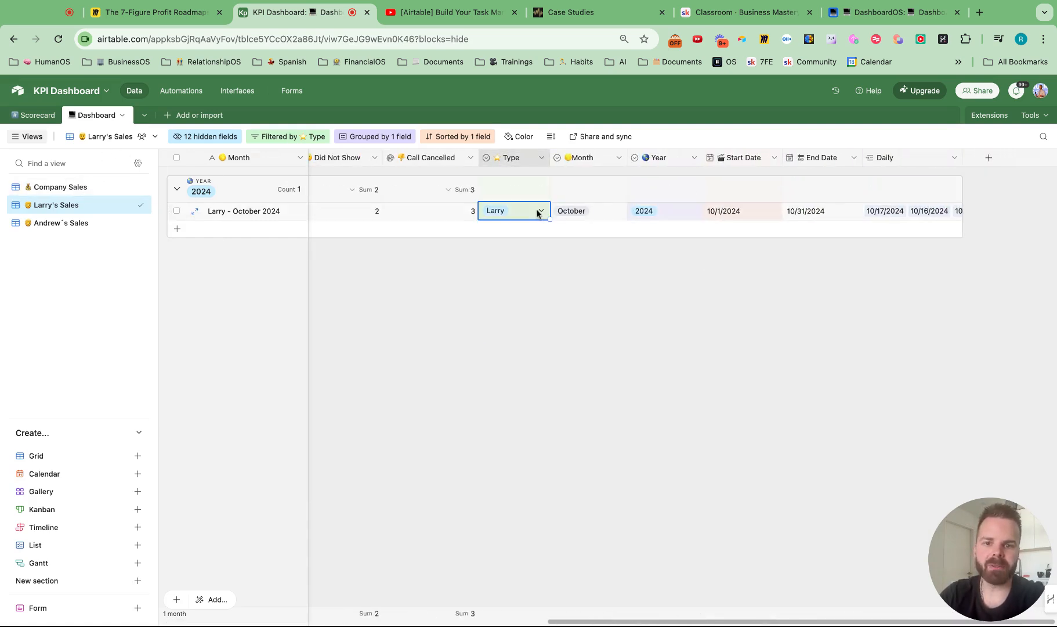
pyautogui.click(540, 211)
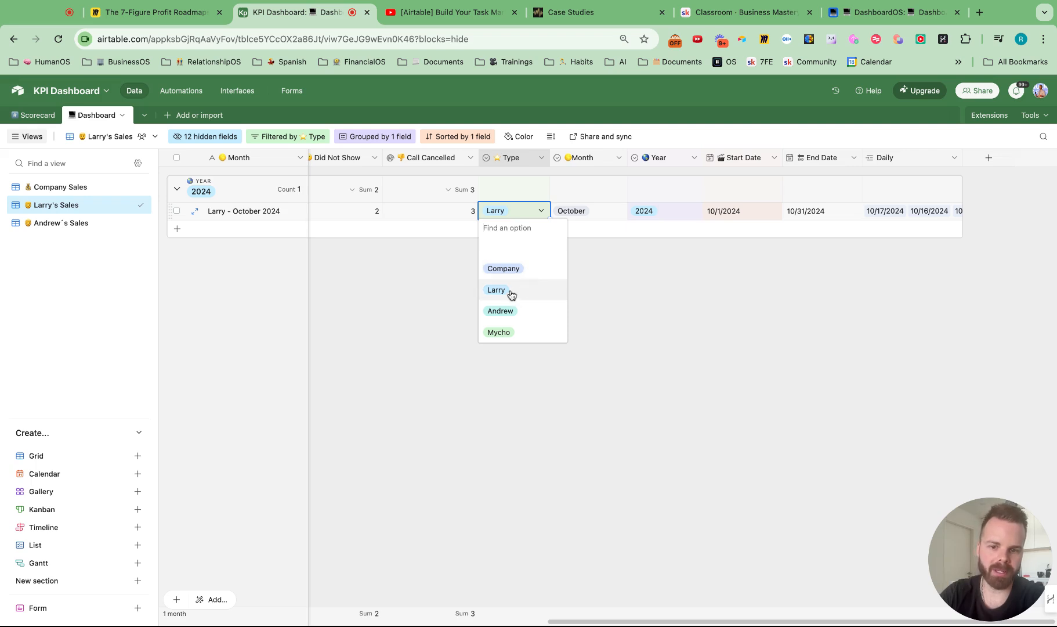
pyautogui.click(614, 322)
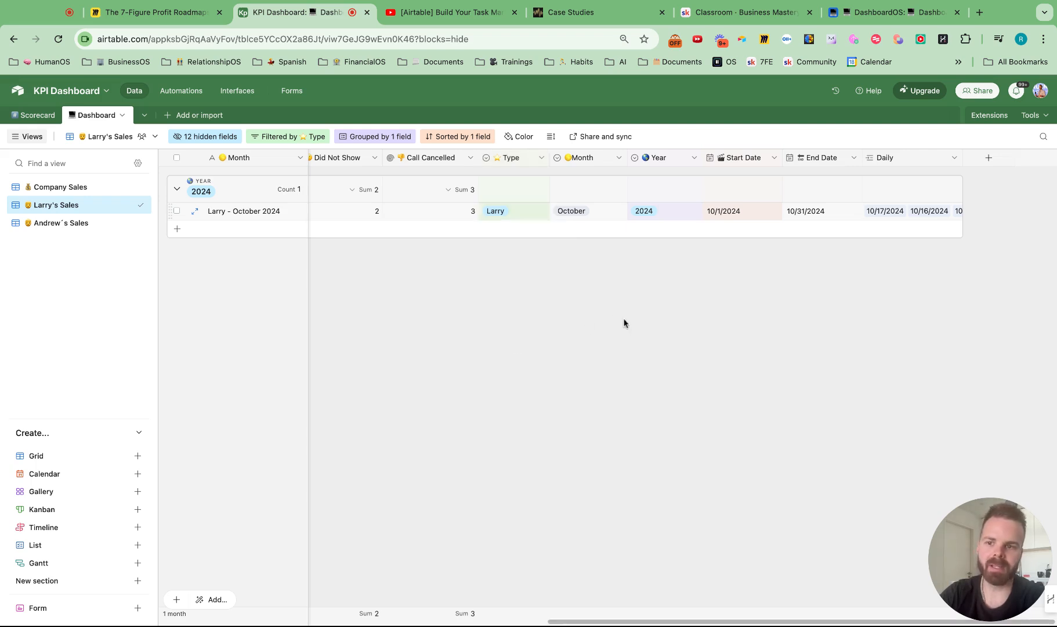
# - Check the Type filter conditions of both salespeople's Sales views
pyautogui.click(312, 137)
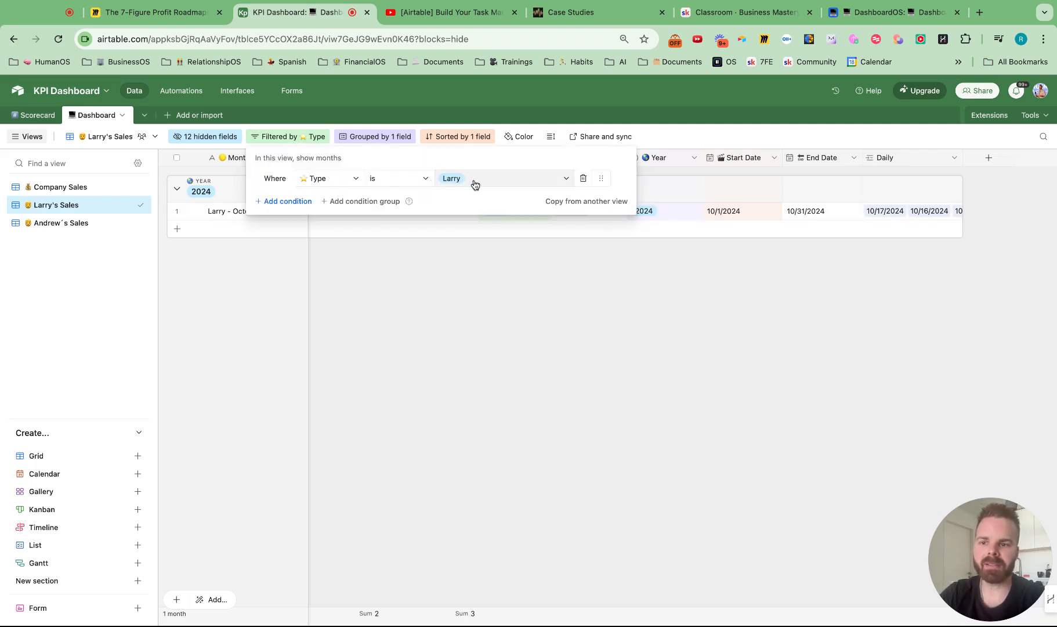
pyautogui.click(510, 305)
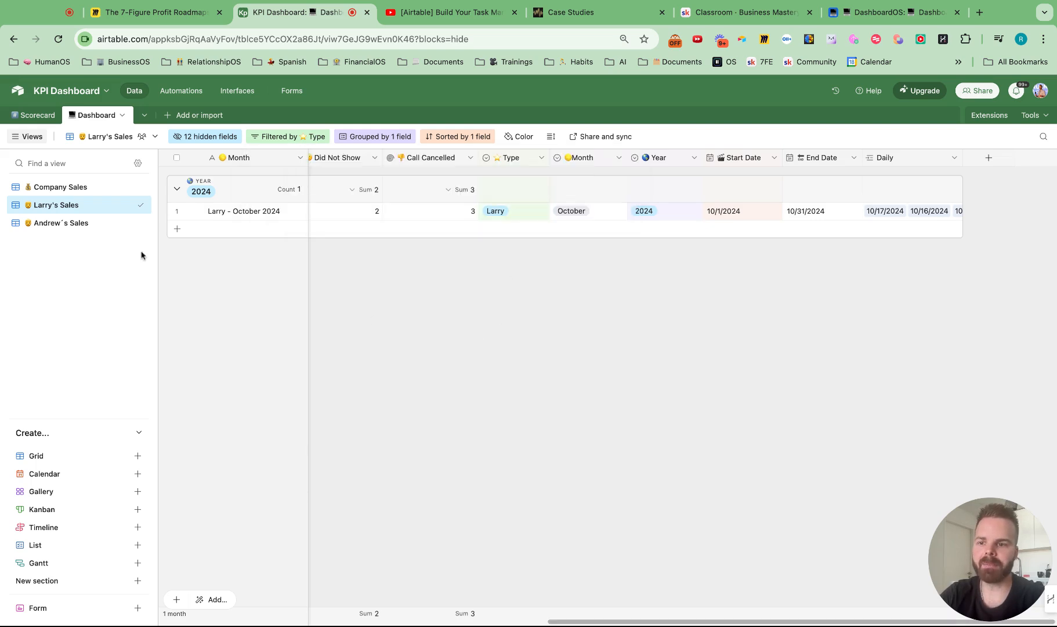
pyautogui.click(73, 224)
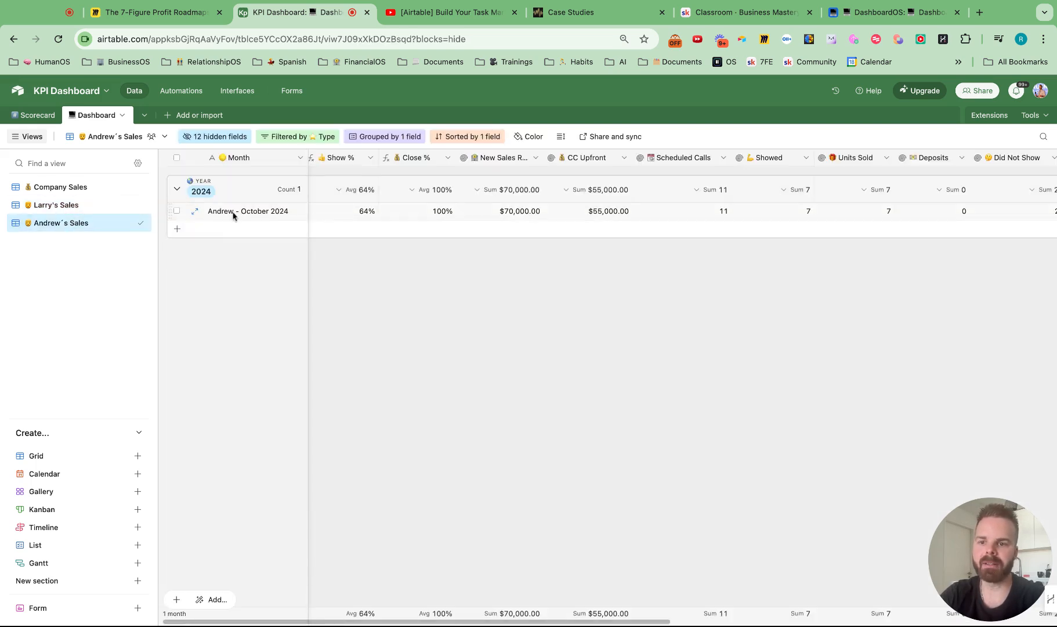
pyautogui.click(312, 136)
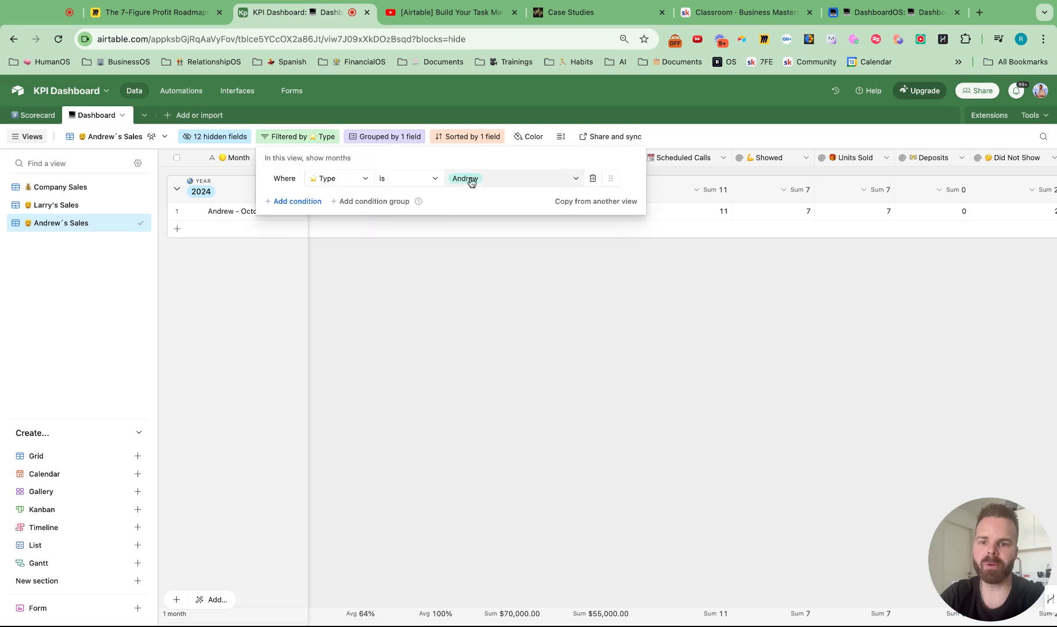
pyautogui.click(431, 287)
# - In the Company Sales view, examine the Type options of the October 2024 record
pyautogui.click(70, 189)
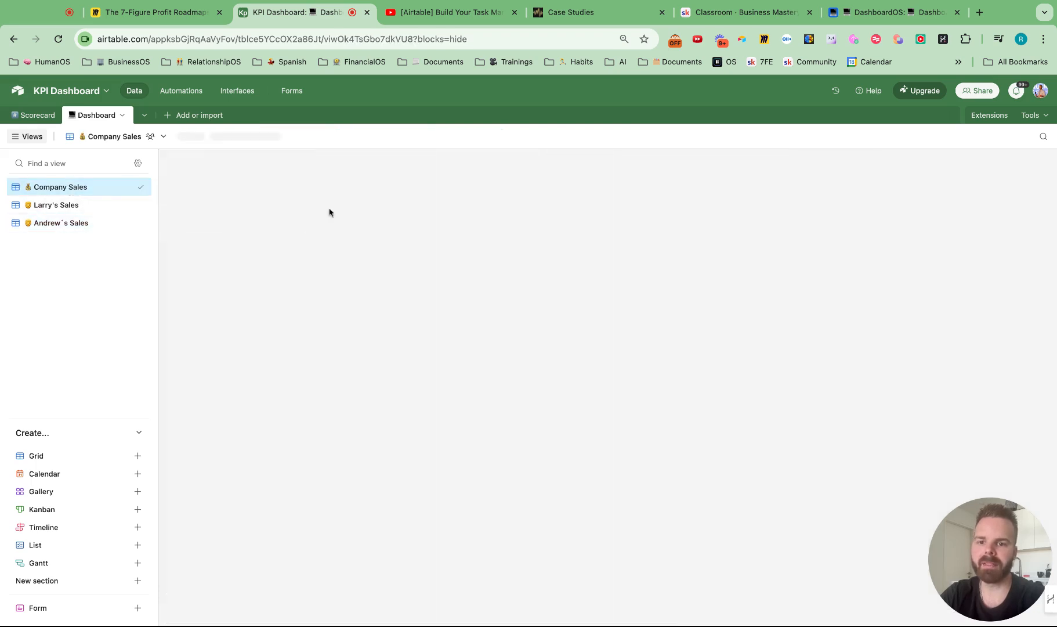
pyautogui.hscroll(10, 754, 257)
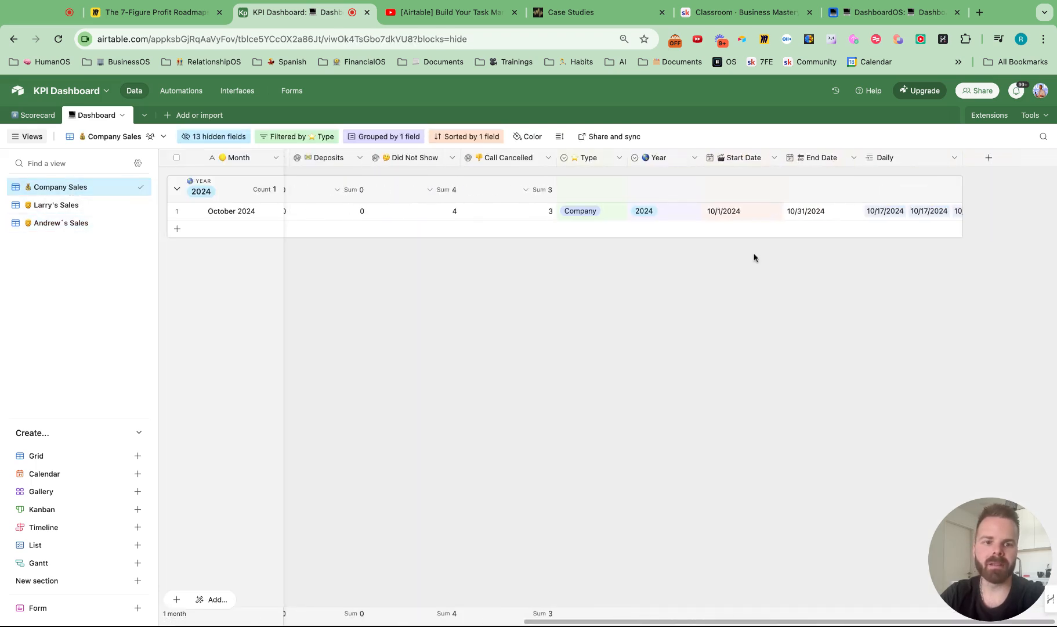
pyautogui.click(614, 214)
pyautogui.click(592, 213)
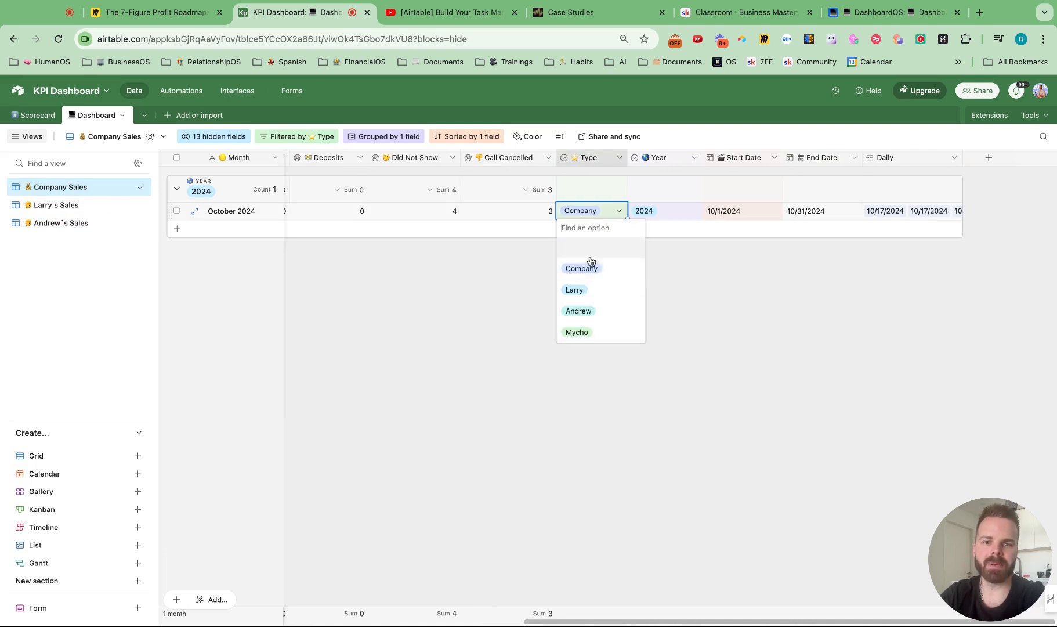
pyautogui.click(482, 309)
pyautogui.hscroll(-10, 540, 288)
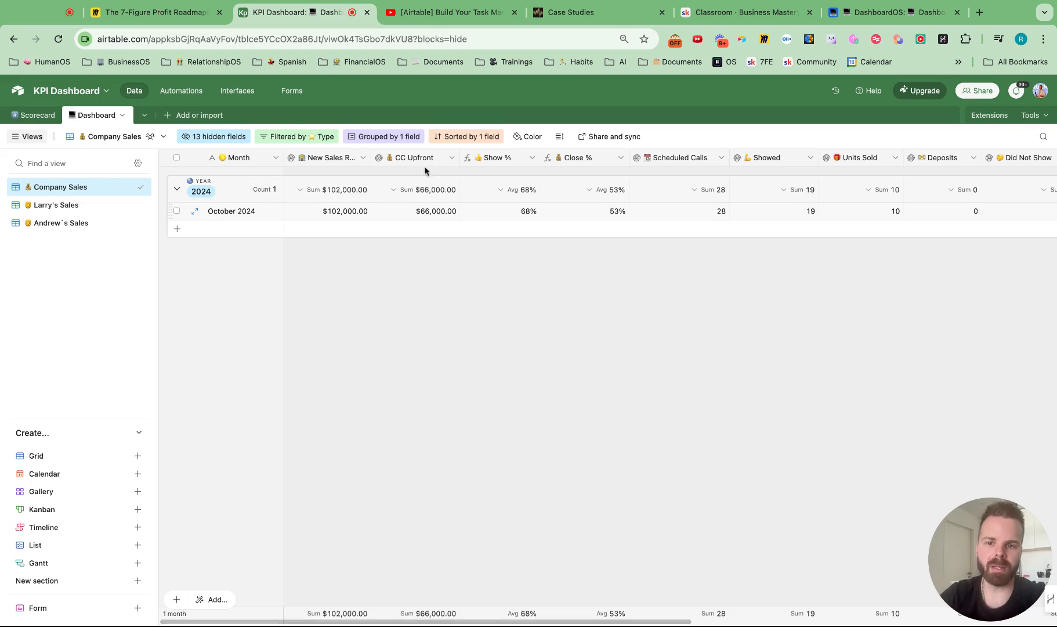
# - Inspect the formula behind the Show % field and look over the Company Sales columns
pyautogui.click(532, 160)
pyautogui.click(522, 185)
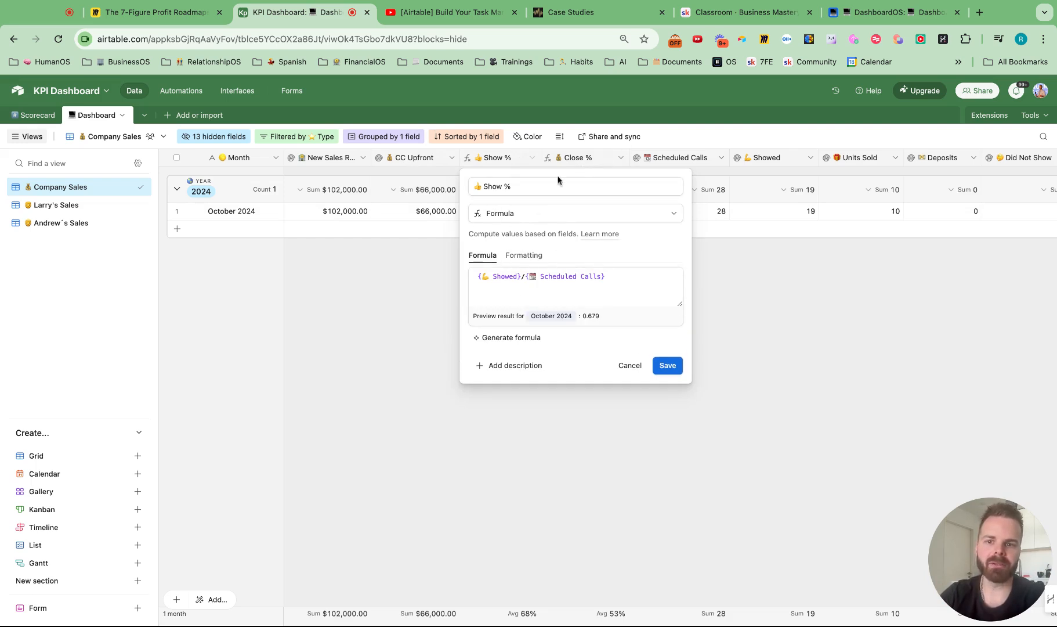
pyautogui.click(671, 362)
pyautogui.hscroll(5, 637, 261)
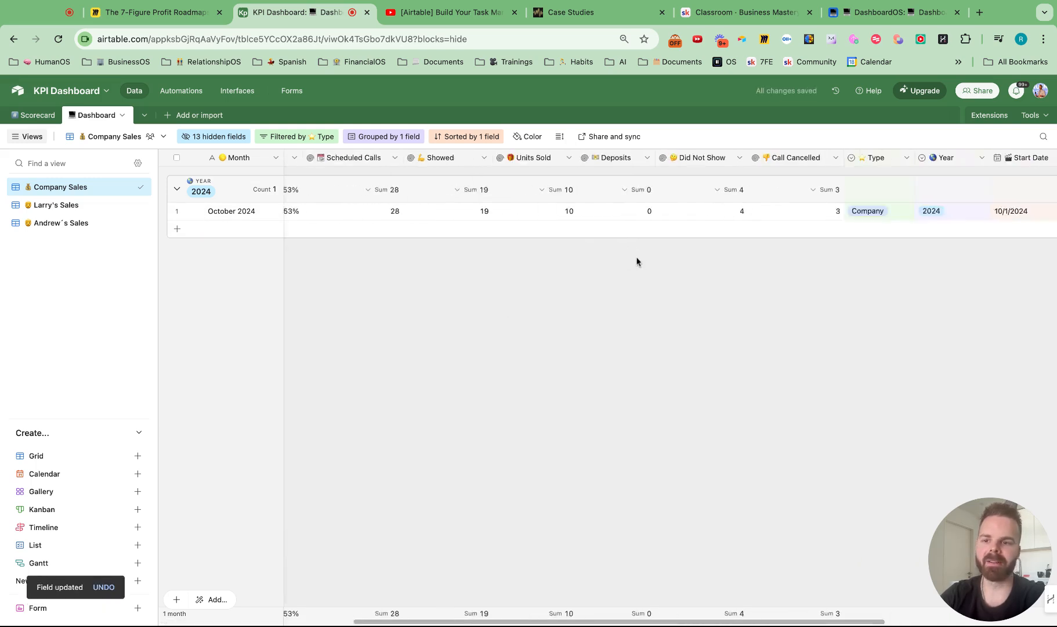
pyautogui.hscroll(-5, 637, 261)
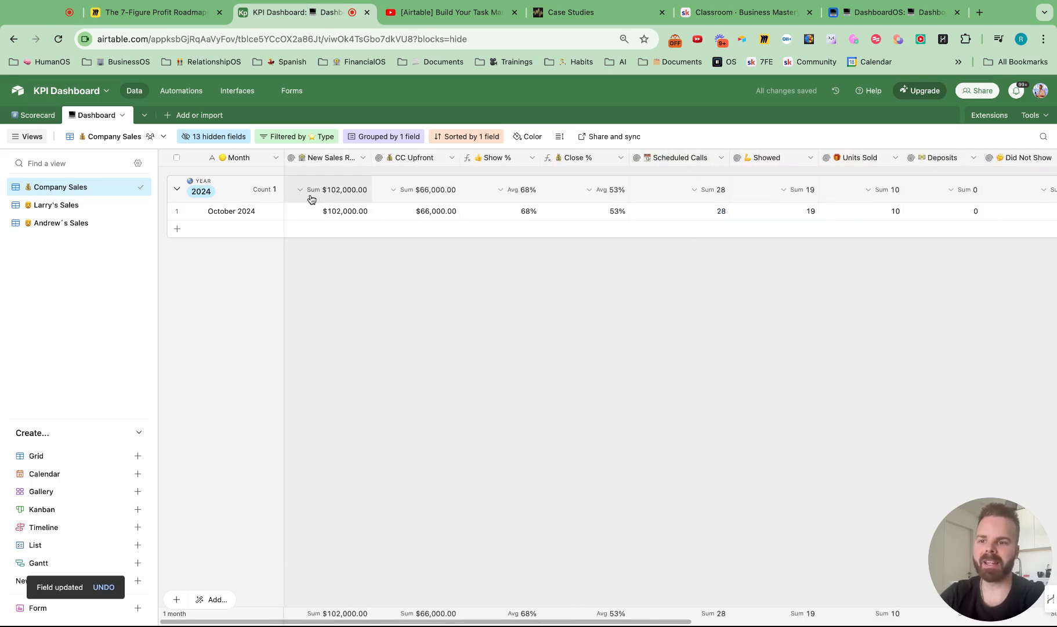
# - Look across all columns of the open salesperson's KPIs view in the Scorecard table
pyautogui.click(33, 115)
pyautogui.hscroll(8, 660, 291)
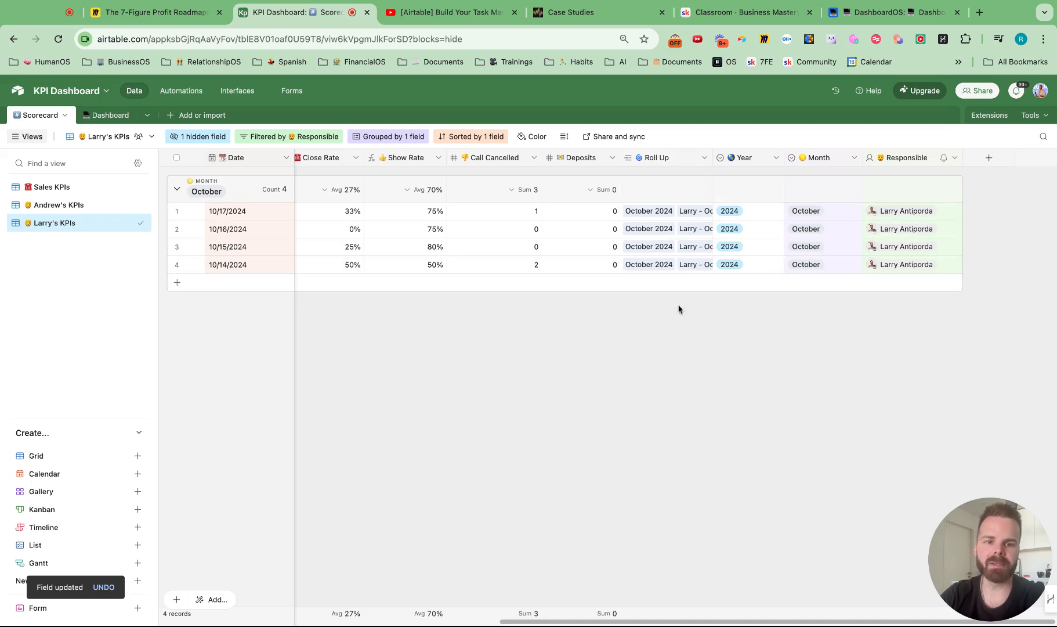
pyautogui.hscroll(-8, 677, 307)
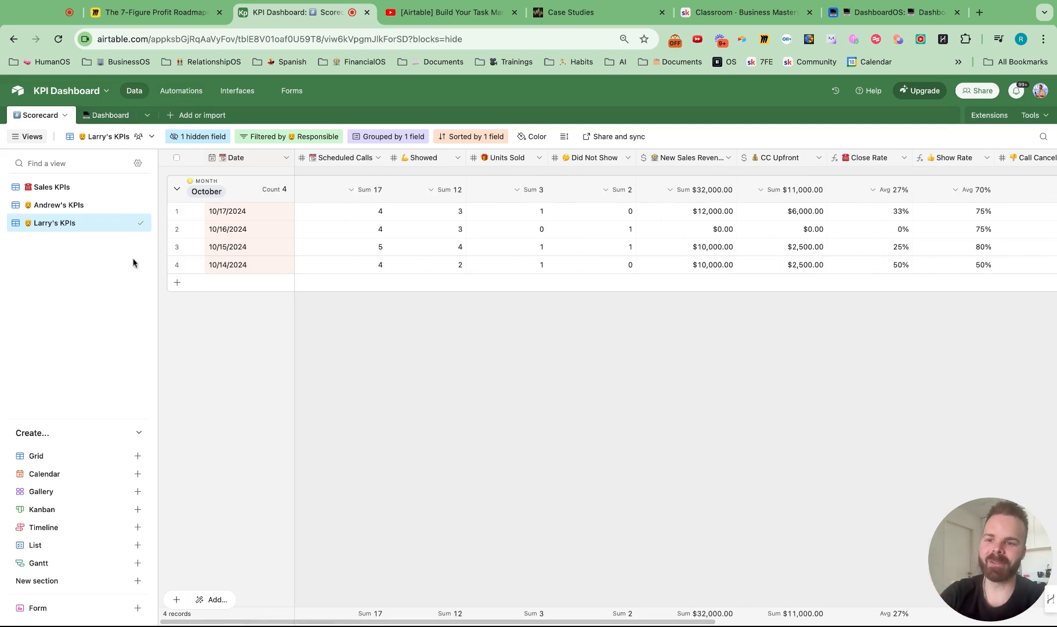
# - Start building a new interface named "💻 KPI Dashboard" and give it the matching computer emoji as its icon
pyautogui.click(236, 92)
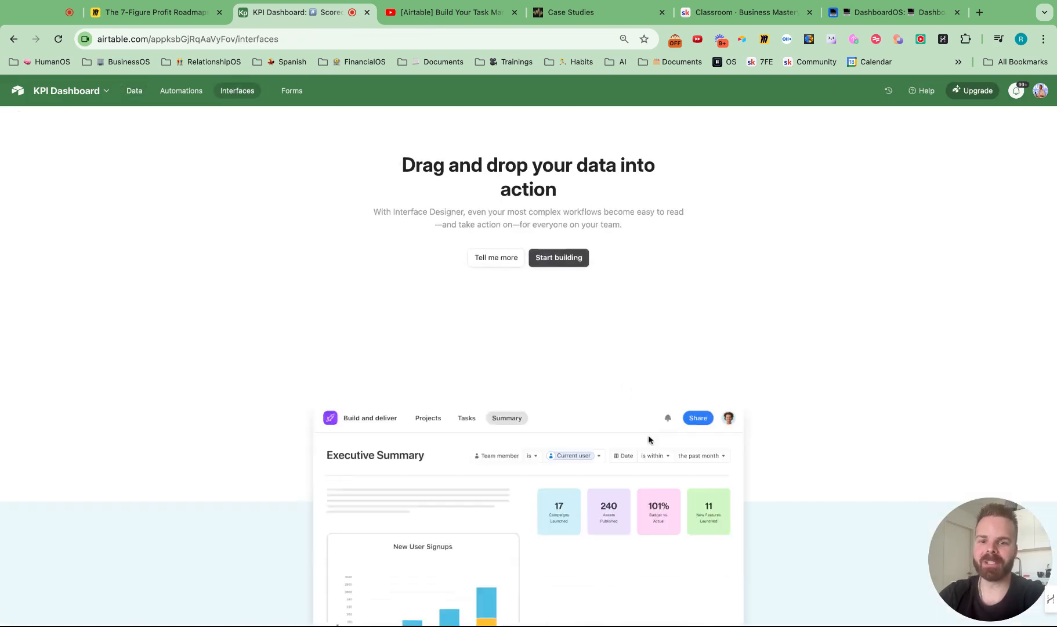
pyautogui.click(558, 260)
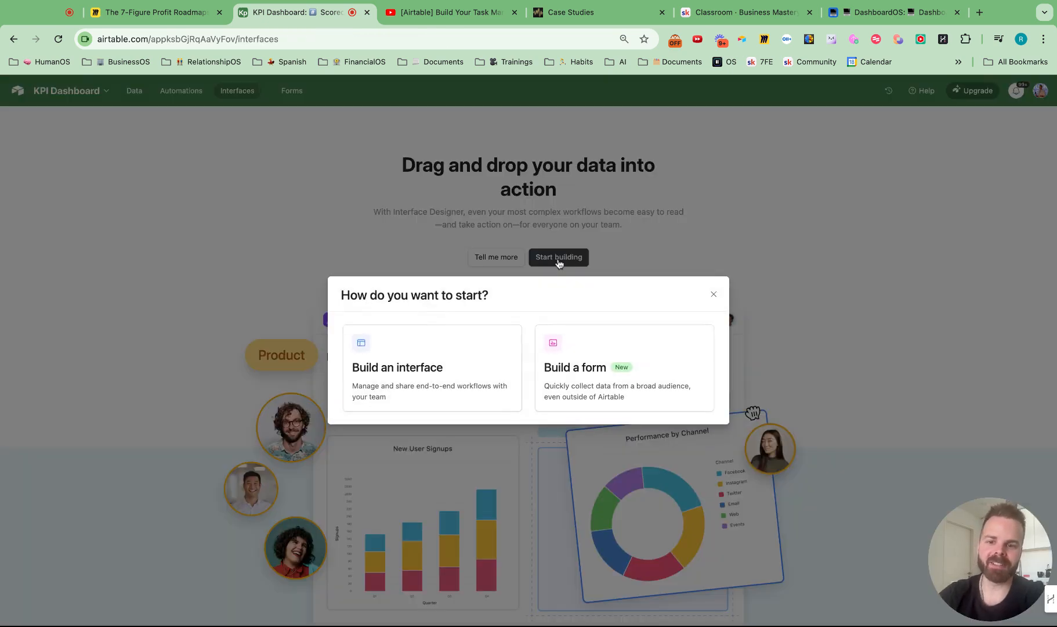
pyautogui.click(426, 384)
pyautogui.click(474, 304)
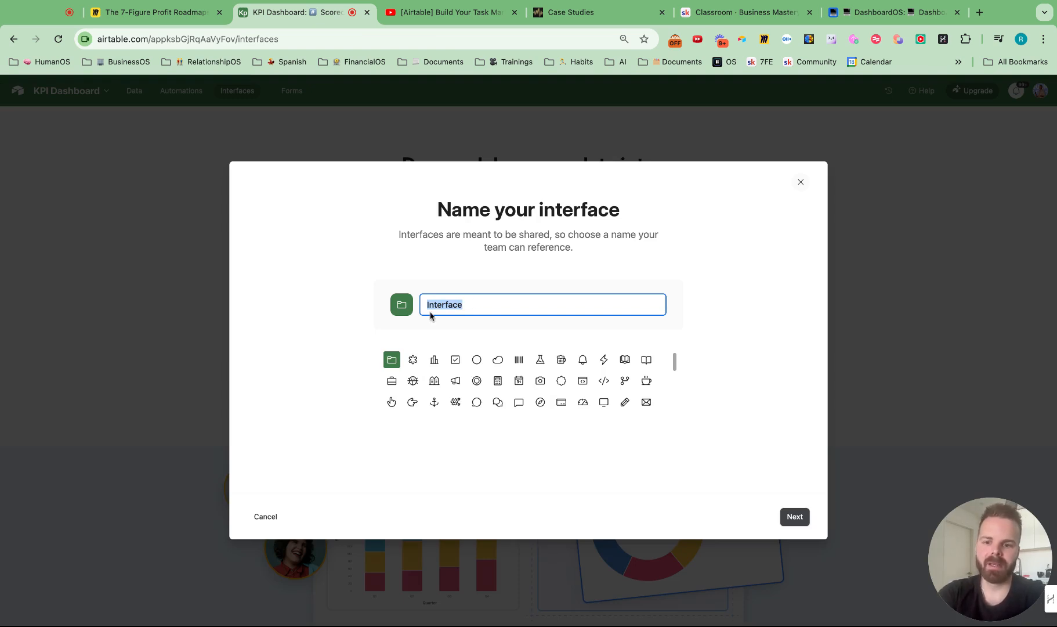
pyautogui.write('💻')
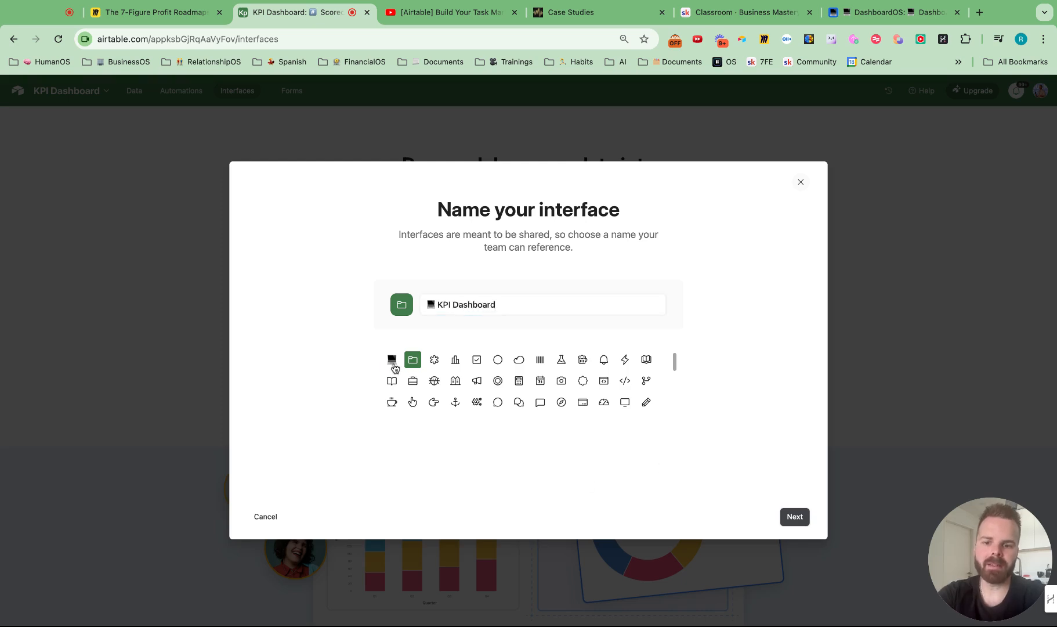
pyautogui.click(392, 359)
pyautogui.click(804, 516)
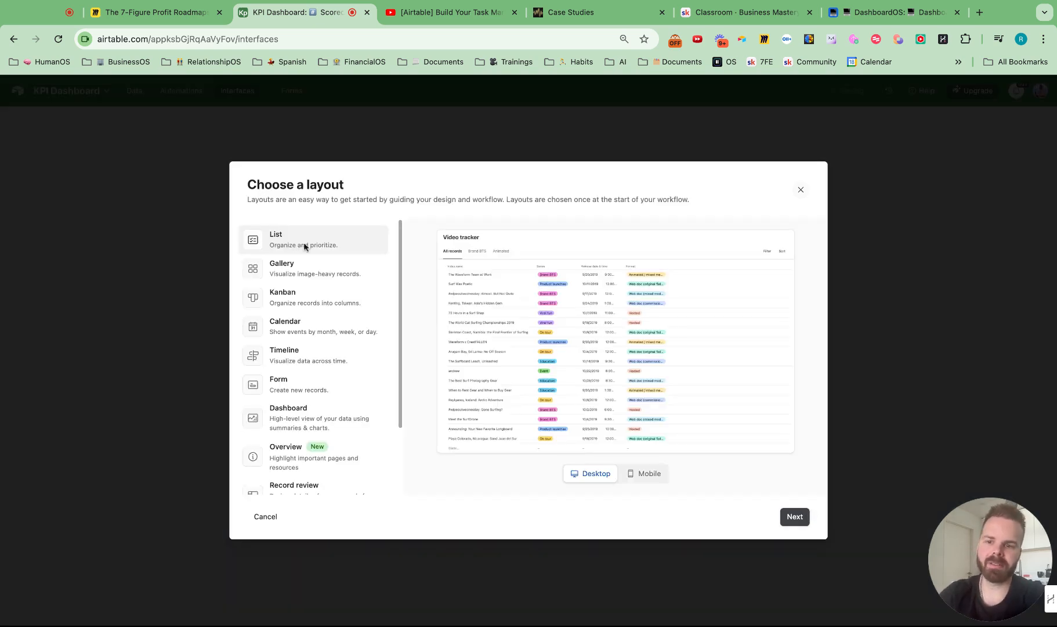
# - Look through the available page layouts and create the interface page with the Blank layout
pyautogui.scroll(-3, 326, 316)
pyautogui.scroll(3, 326, 318)
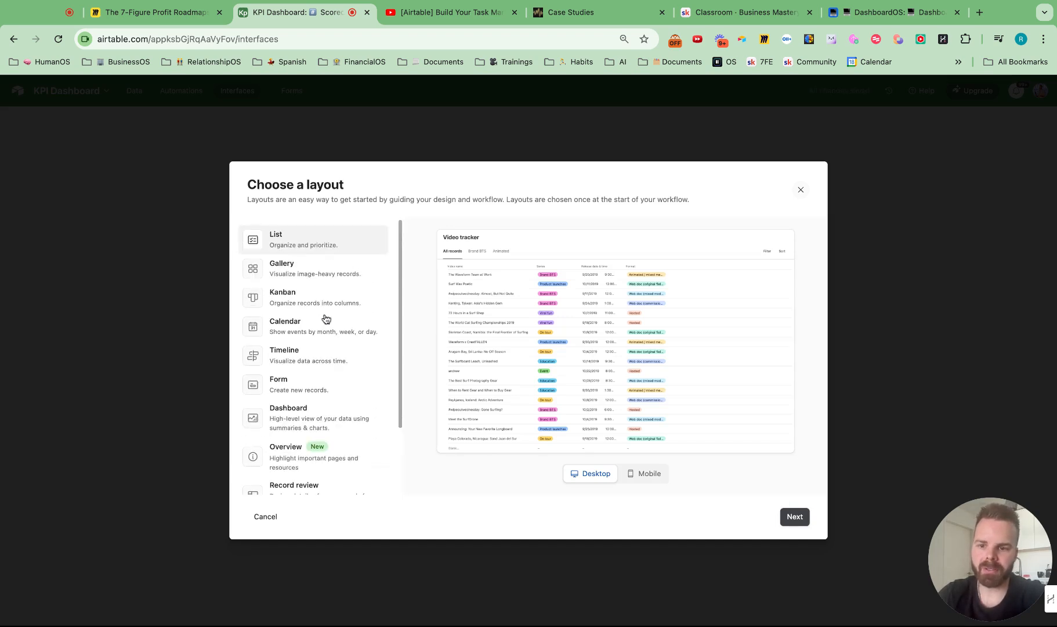
pyautogui.scroll(-3, 322, 318)
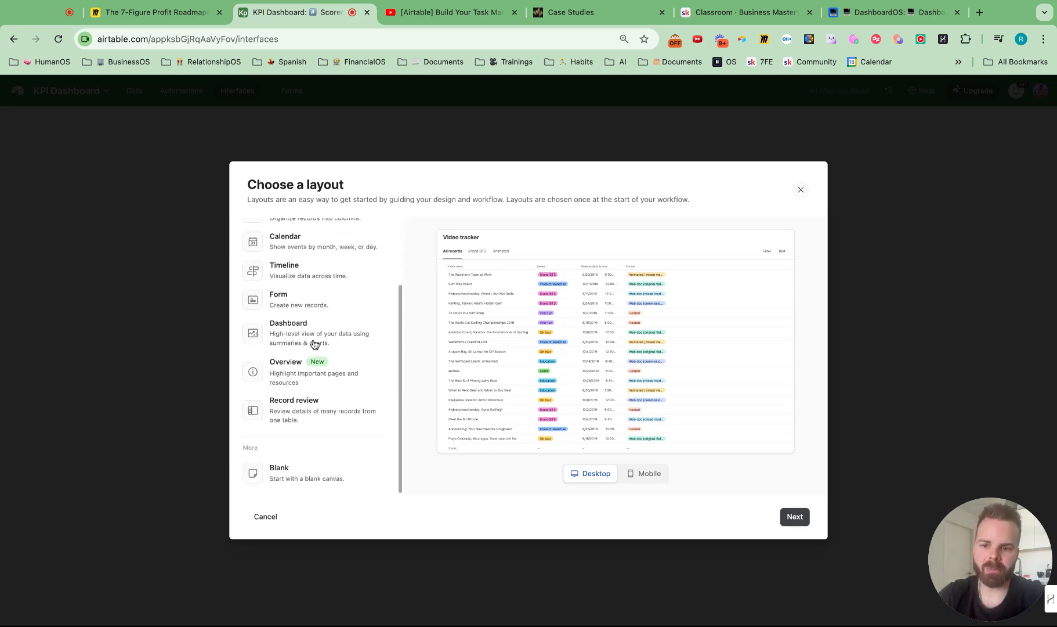
pyautogui.click(304, 476)
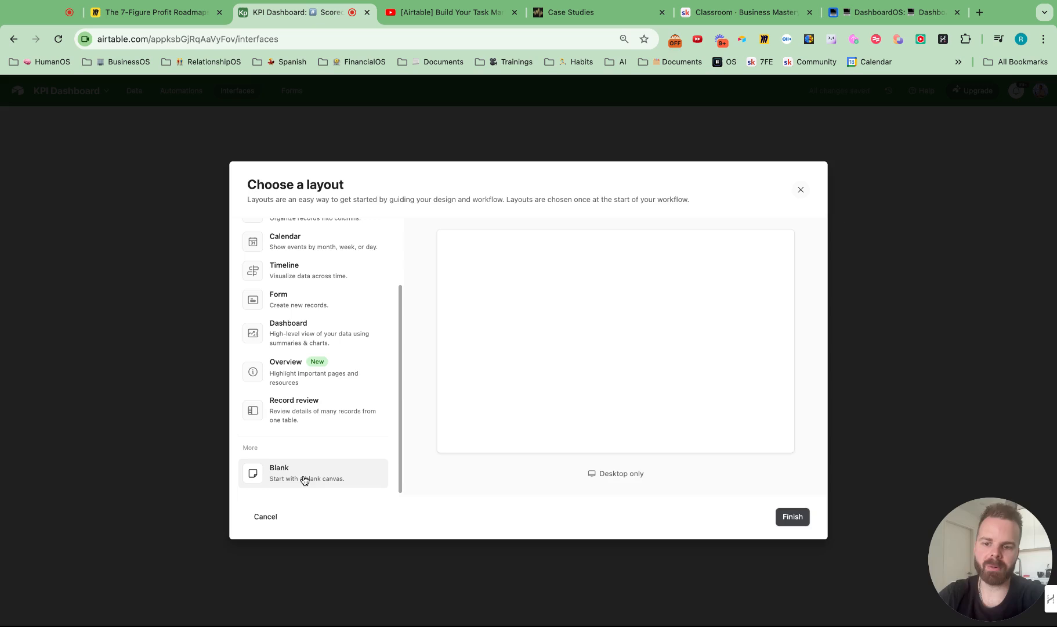
pyautogui.click(796, 517)
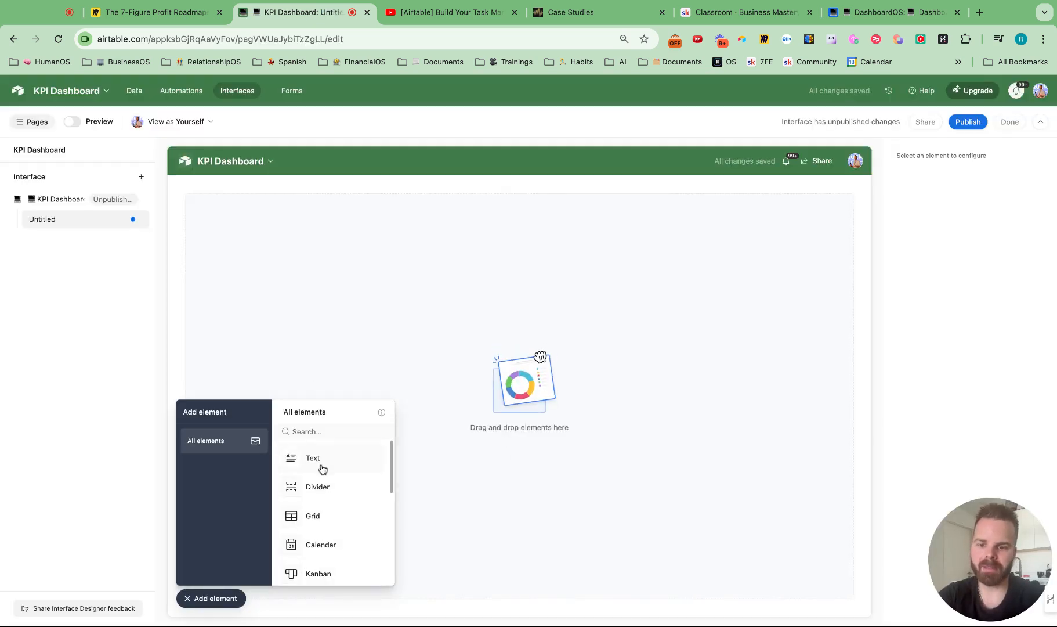
# - Place a Grid element of the Scorecard table on the page and copy its settings from the Sales KPIs view
pyautogui.moveTo(319, 515); pyautogui.dragTo(343, 474)
pyautogui.click(304, 174)
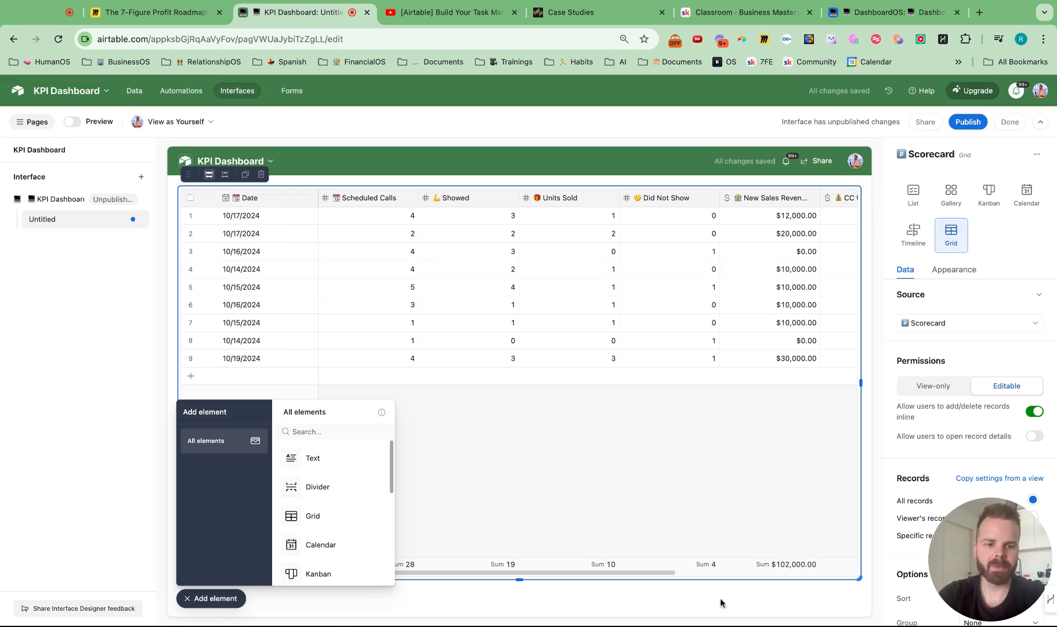
pyautogui.moveTo(1005, 561)
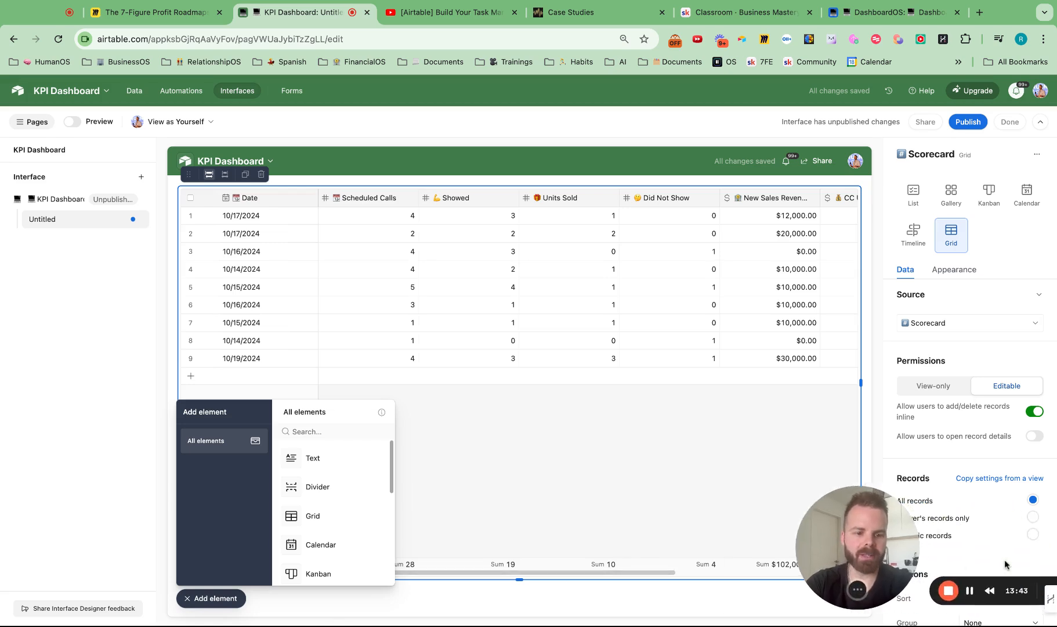
pyautogui.click(971, 591)
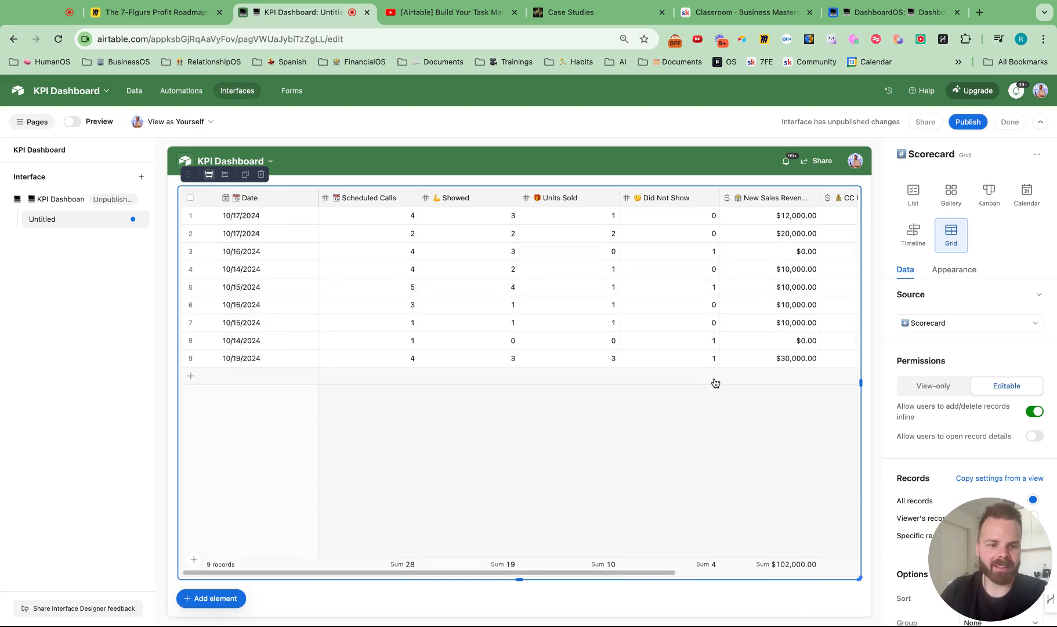
pyautogui.click(1007, 477)
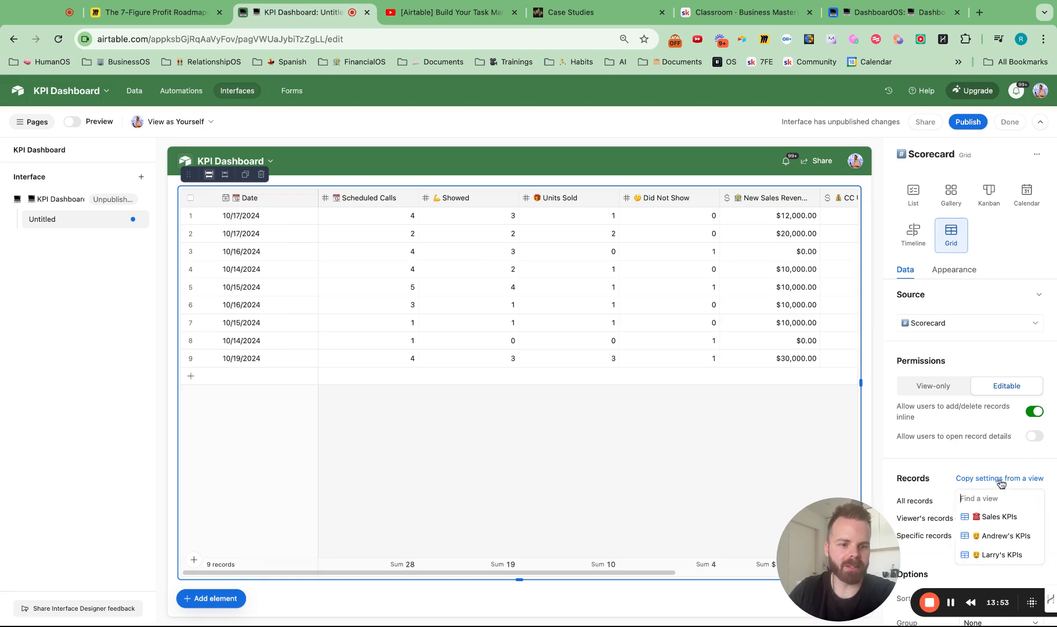
pyautogui.click(1000, 519)
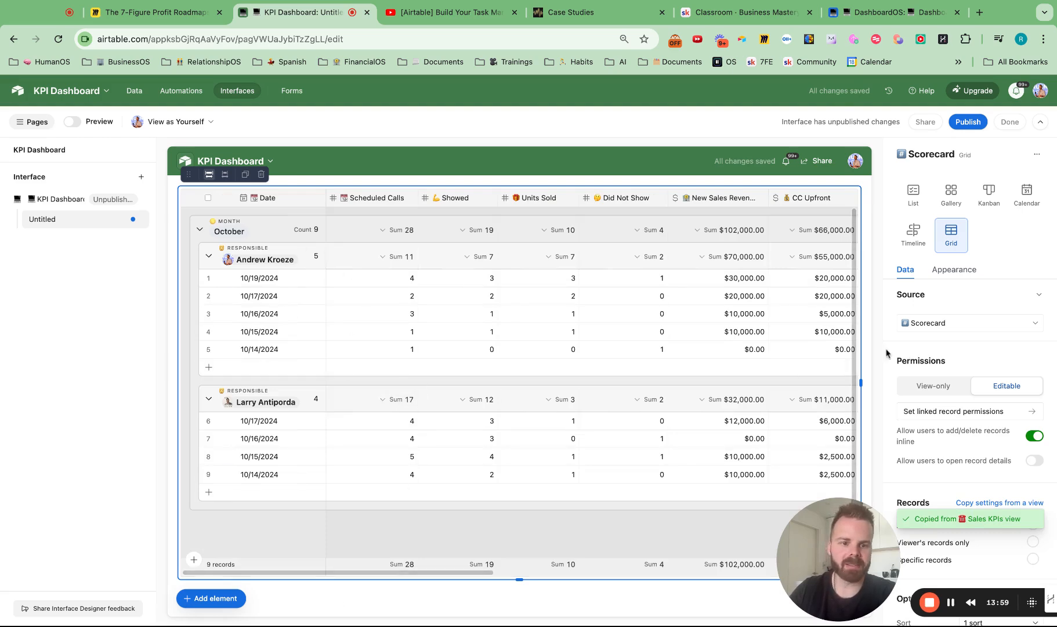
# - Add a text element above the grid reading "☎️ Sales Scorecards 👇" and format it as a large heading
pyautogui.click(213, 597)
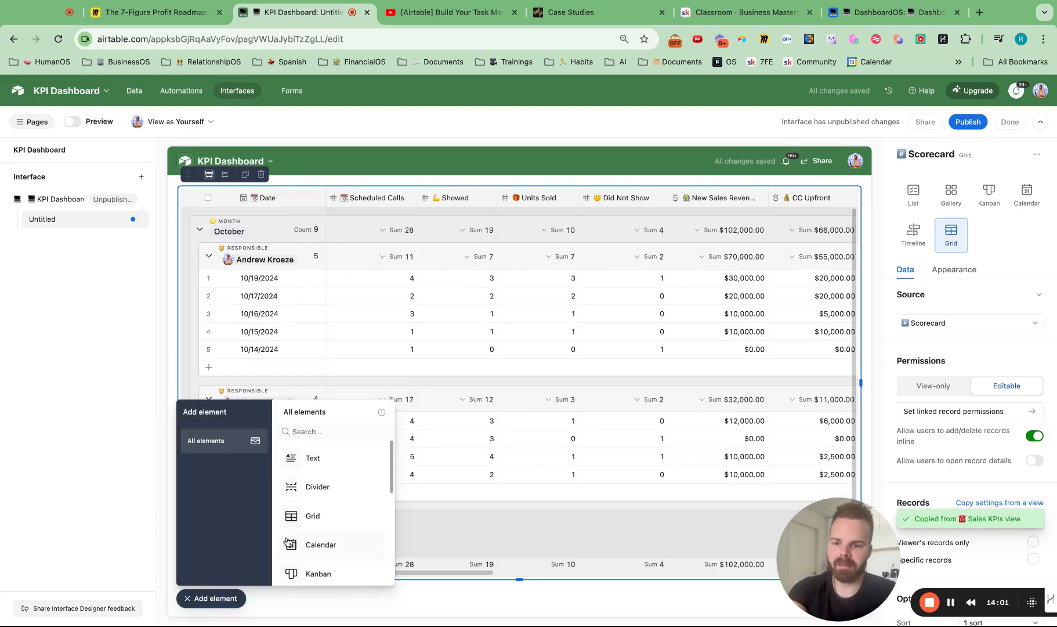
pyautogui.click(296, 458)
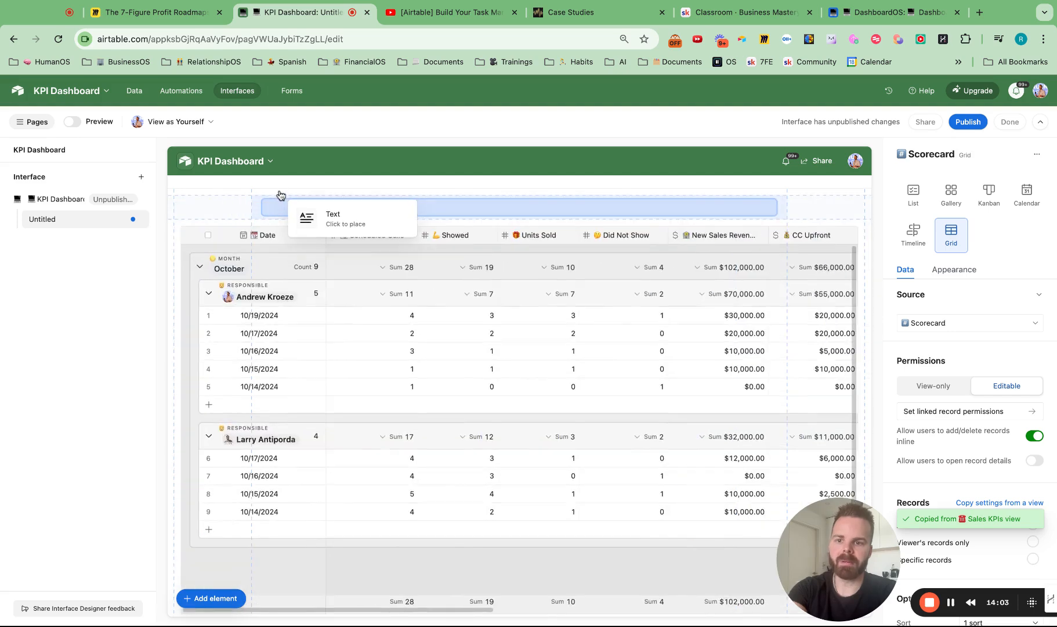
pyautogui.click(280, 195)
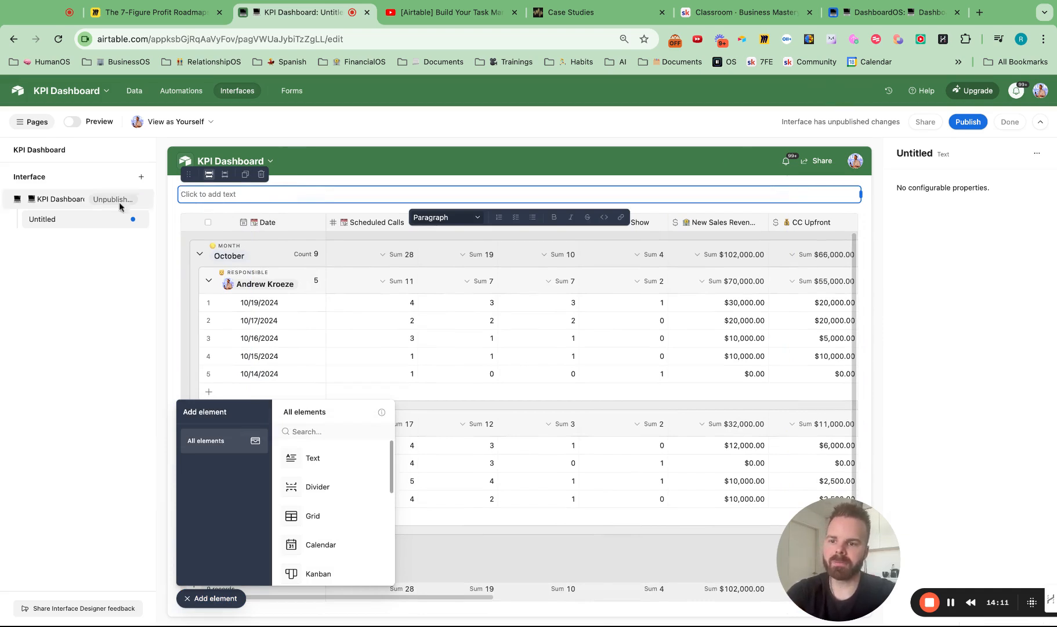
pyautogui.press('super+v')
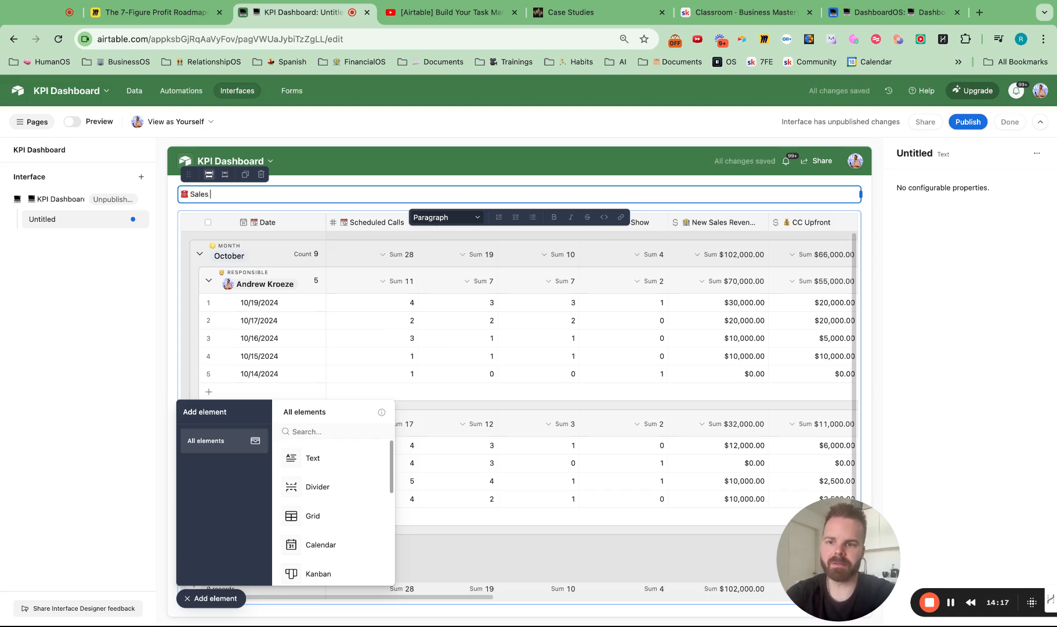
pyautogui.write('Sales Scorecards')
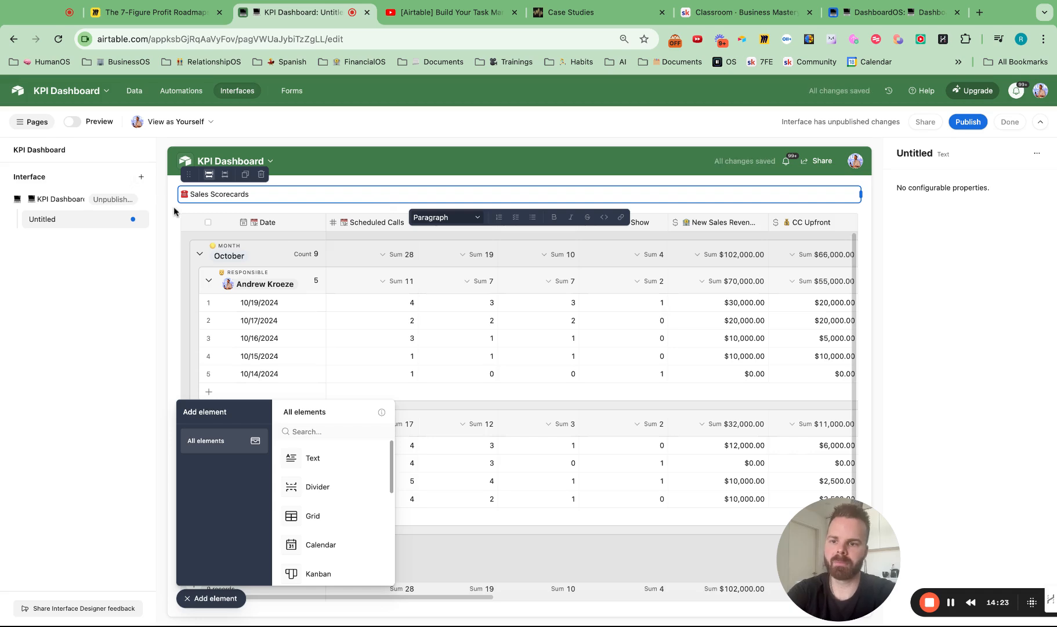
pyautogui.press('super+v')
pyautogui.click(476, 218)
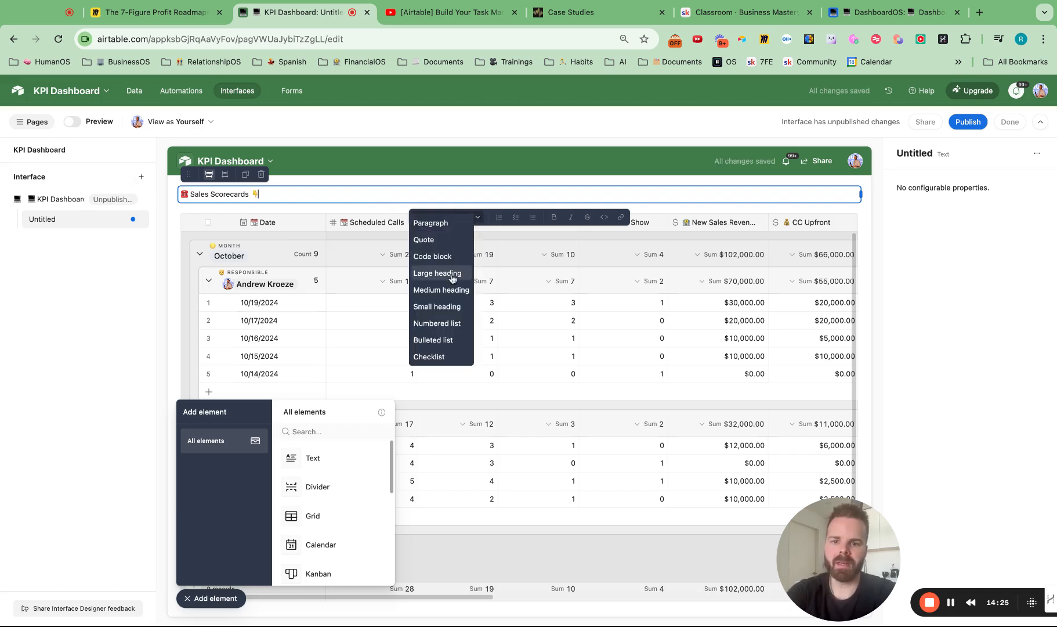
pyautogui.click(452, 273)
# - Add a Chart element between the Sales Scorecards heading and the grid
pyautogui.click(324, 429)
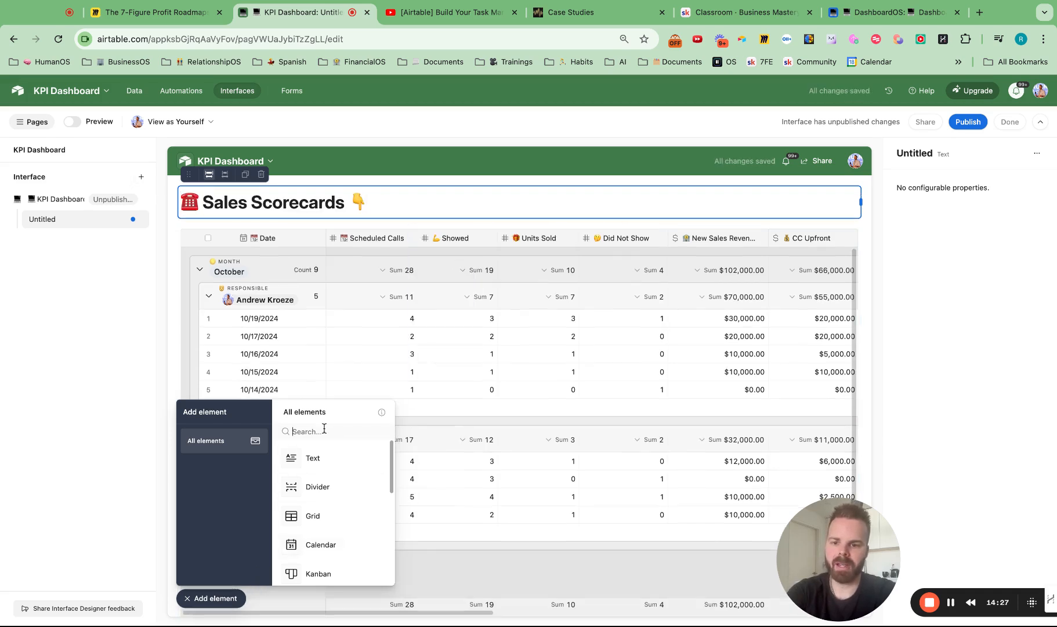
pyautogui.write('chart')
pyautogui.click(315, 458)
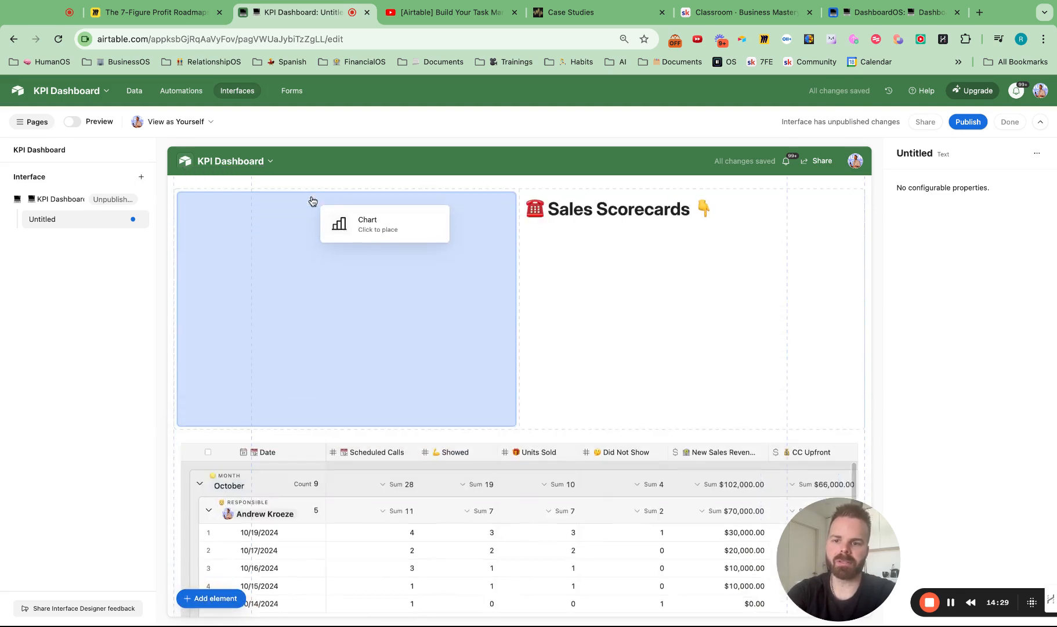
pyautogui.click(314, 231)
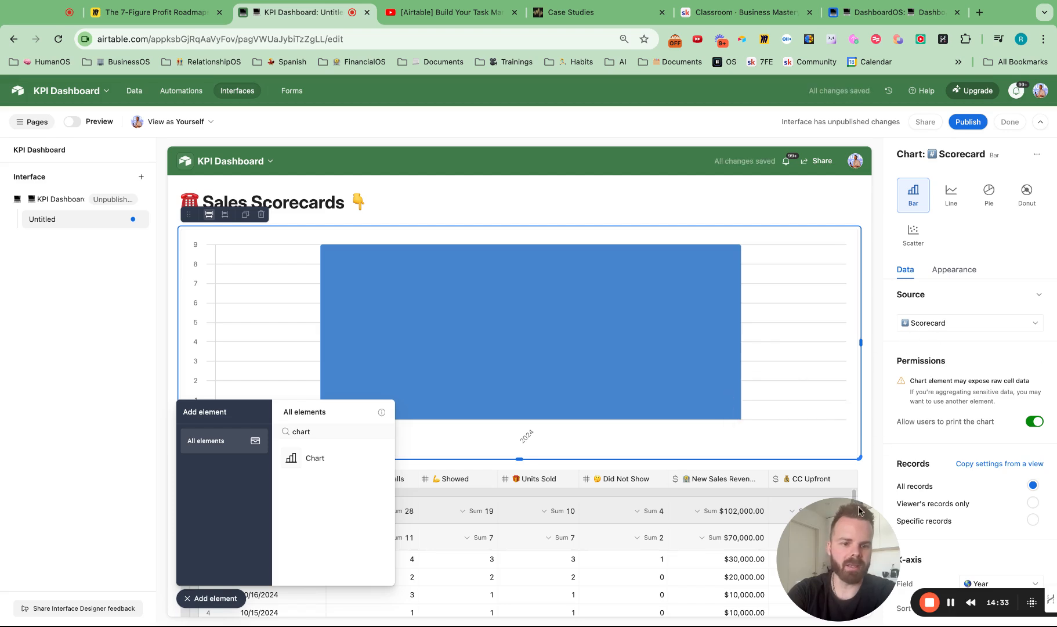
# - Title the Scorecard chart "New Revenue" with a leading building emoji and set its description to "By Day"
pyautogui.click(974, 332)
pyautogui.click(955, 270)
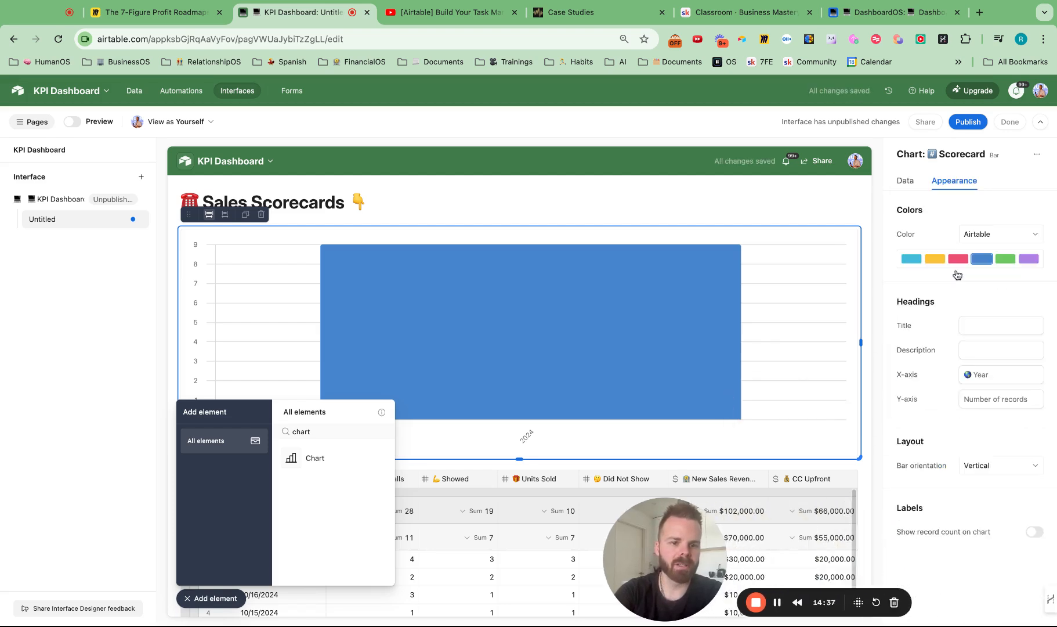
pyautogui.click(964, 323)
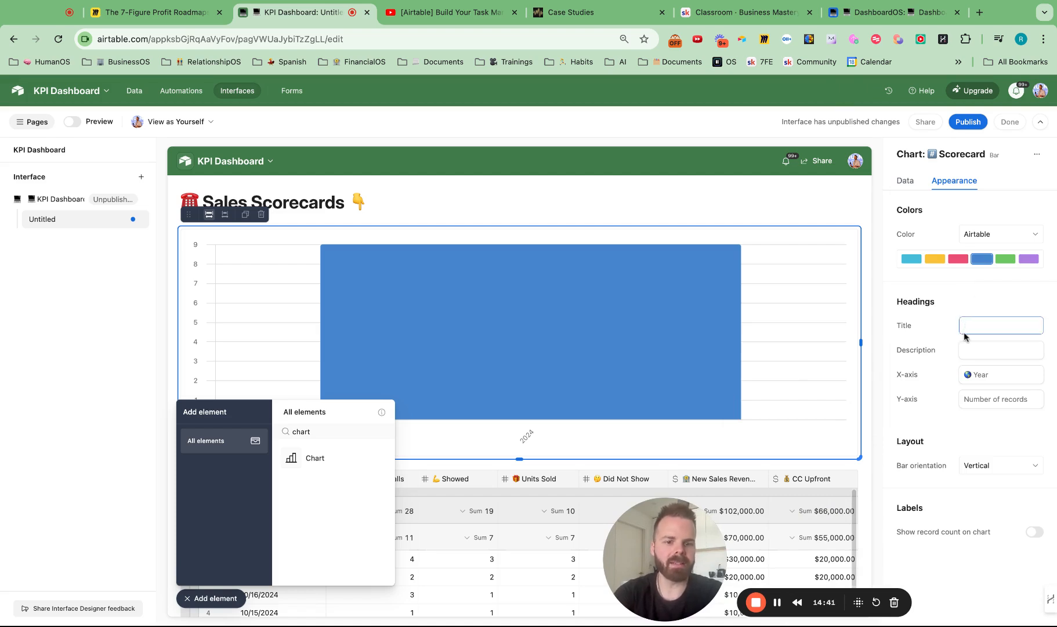
pyautogui.press('super+v')
pyautogui.press('BackSpace')
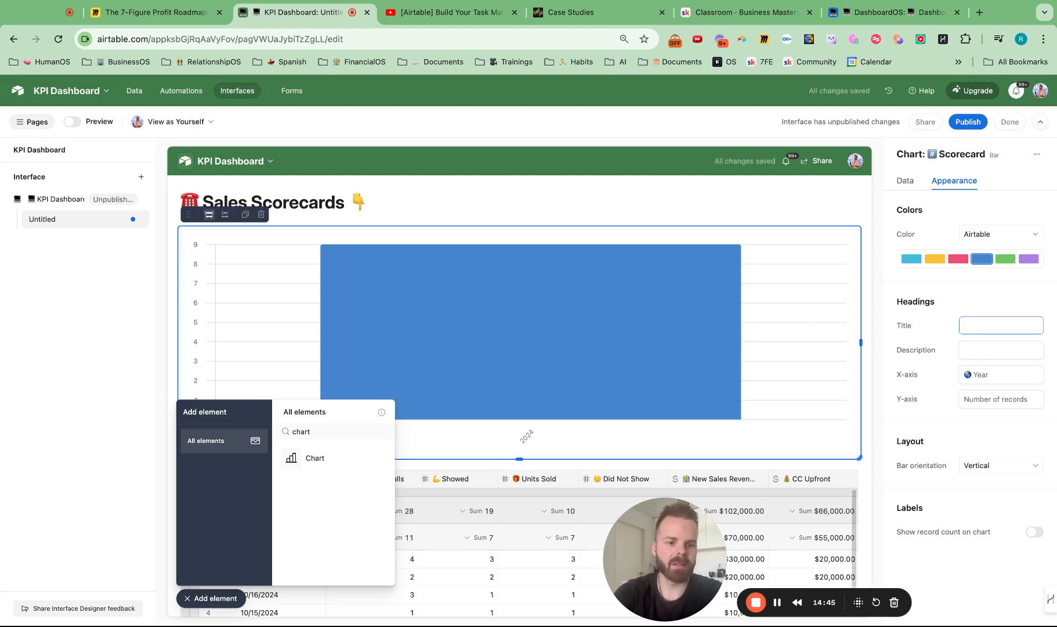
pyautogui.press('super+v')
pyautogui.write('New Re')
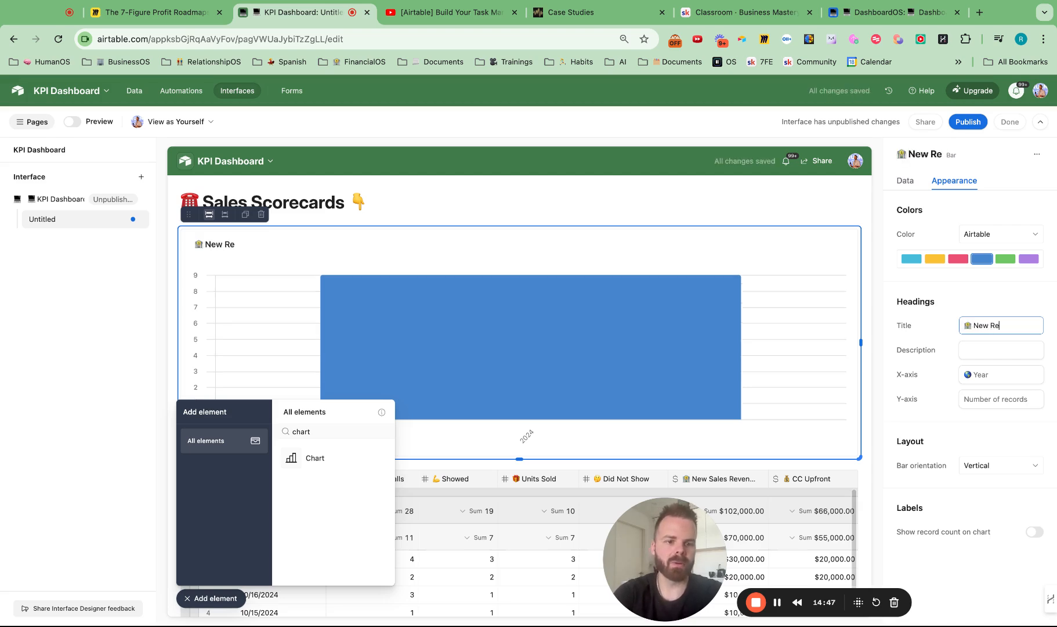
pyautogui.write('venue')
pyautogui.click(987, 351)
pyautogui.write('By Day')
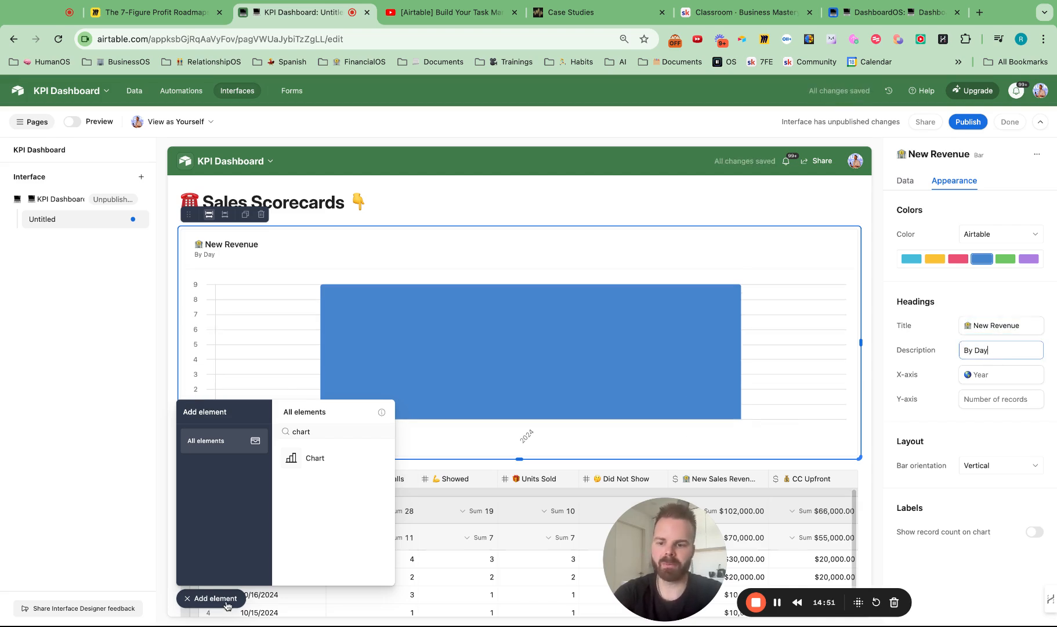
# - Turn on the record count labels for the New Revenue chart and set its color option to use colors from the base
pyautogui.click(919, 414)
pyautogui.click(907, 181)
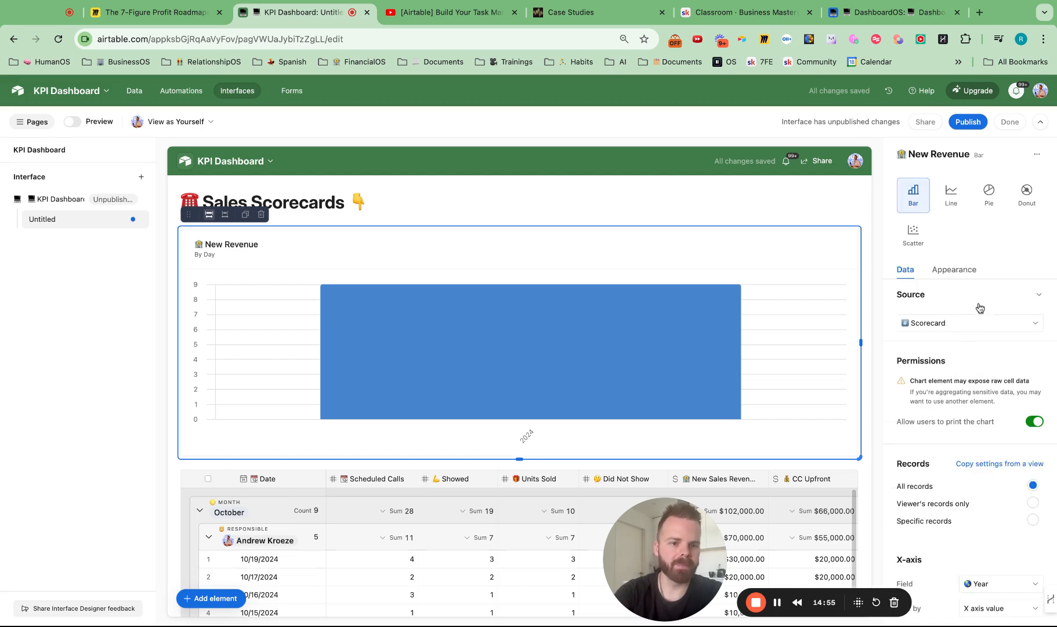
pyautogui.click(972, 277)
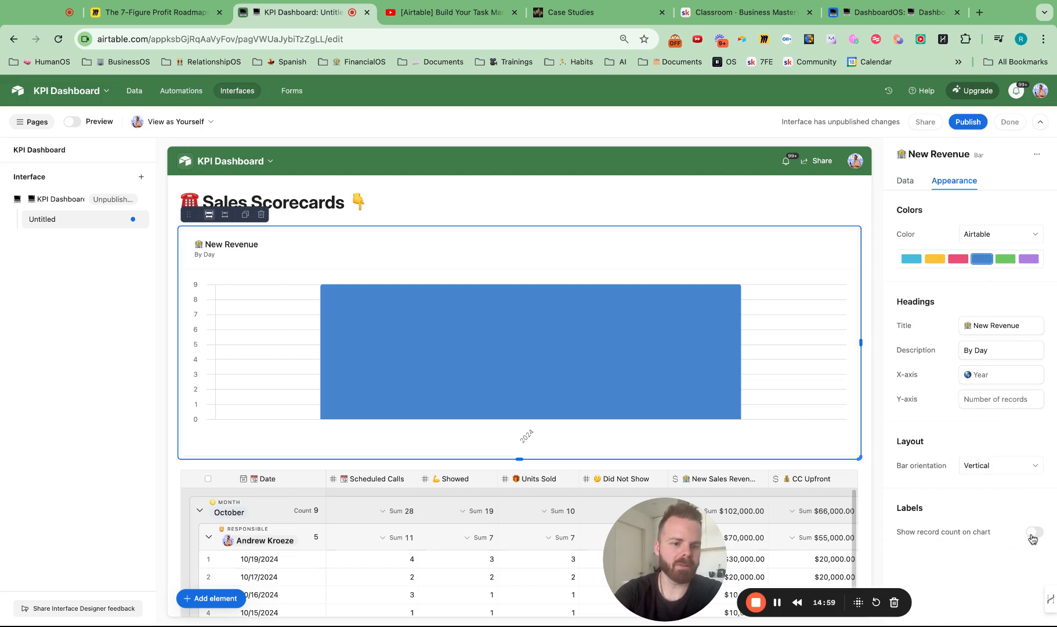
pyautogui.click(1032, 534)
pyautogui.click(998, 238)
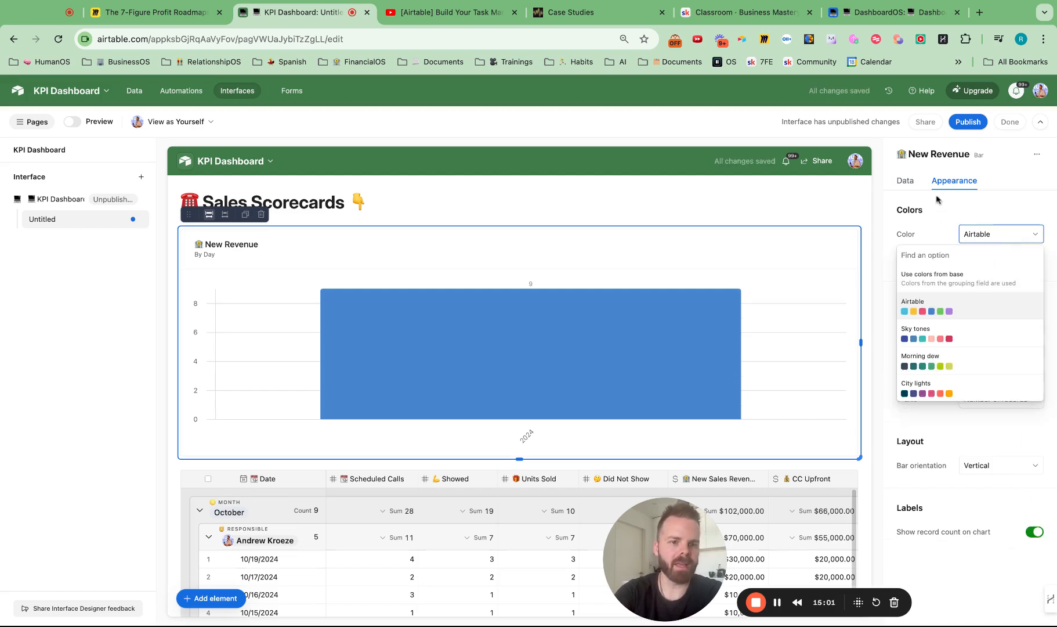
pyautogui.click(942, 278)
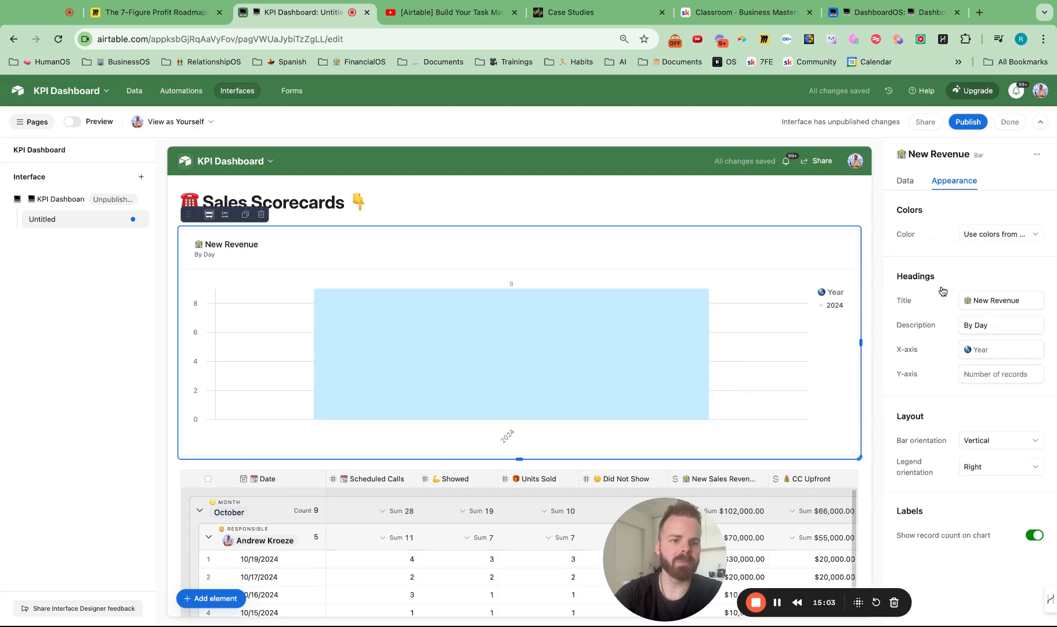
pyautogui.click(908, 182)
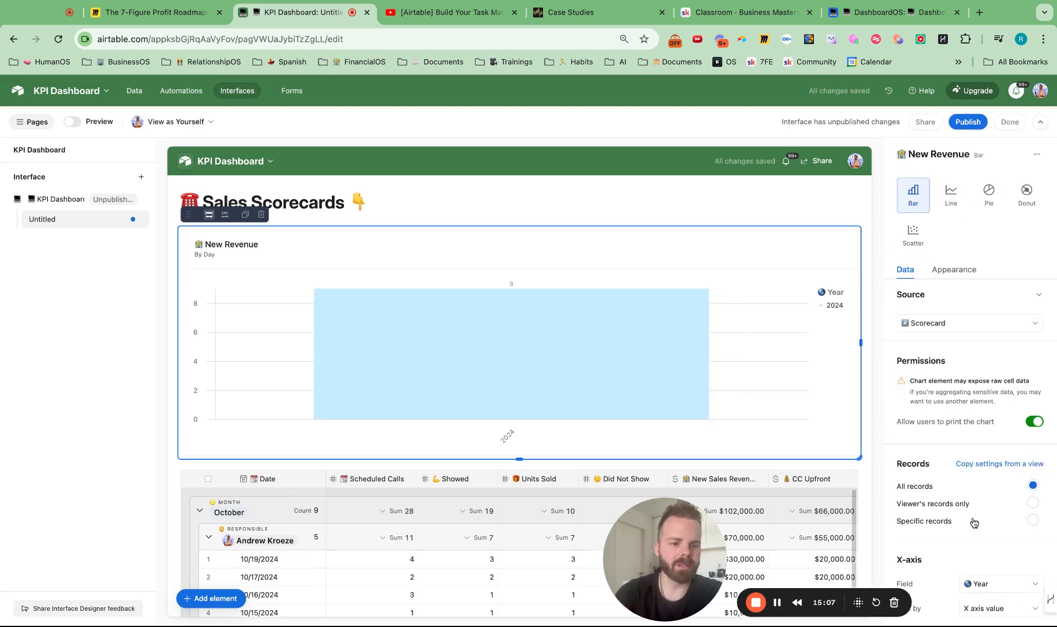
# - Set the New Revenue chart's X-axis field to Date
pyautogui.scroll(-5, 975, 348)
pyautogui.click(985, 412)
pyautogui.scroll(1, 966, 451)
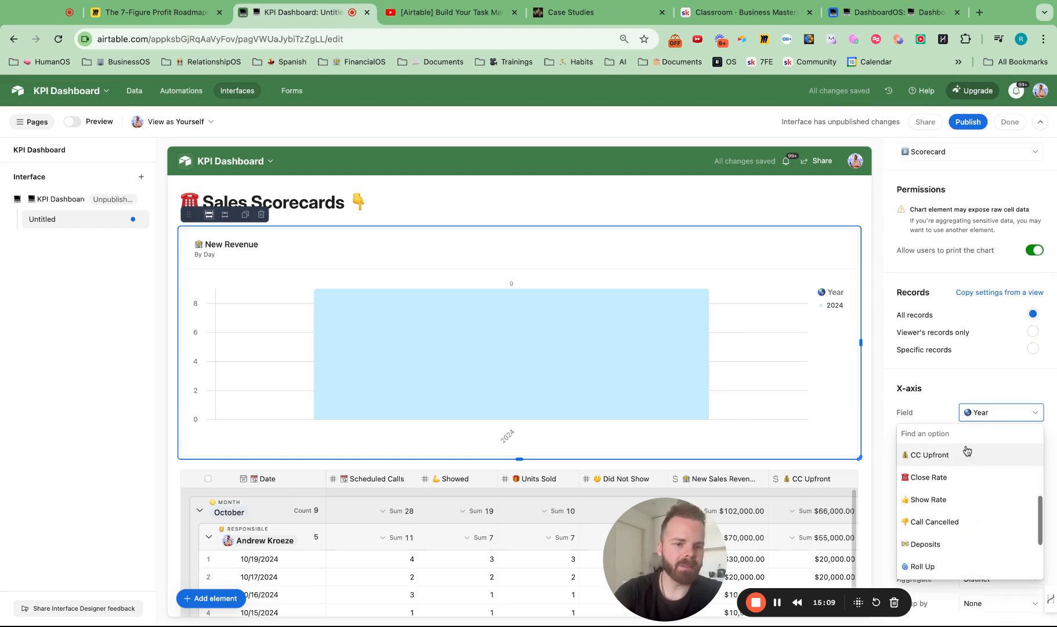
pyautogui.scroll(3, 950, 462)
pyautogui.write('da')
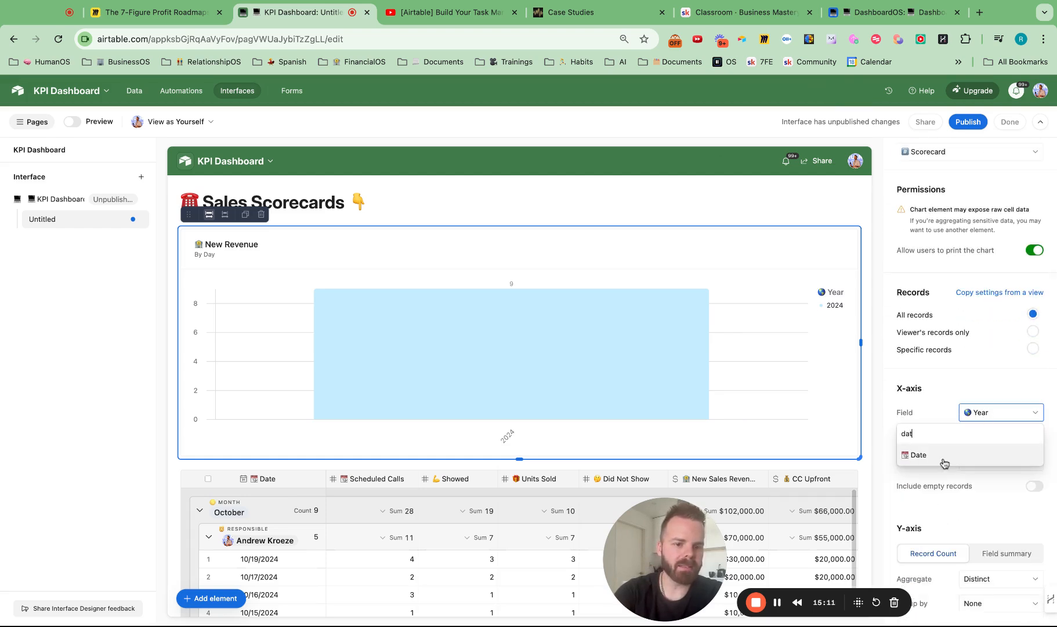
pyautogui.write('t')
pyautogui.click(944, 461)
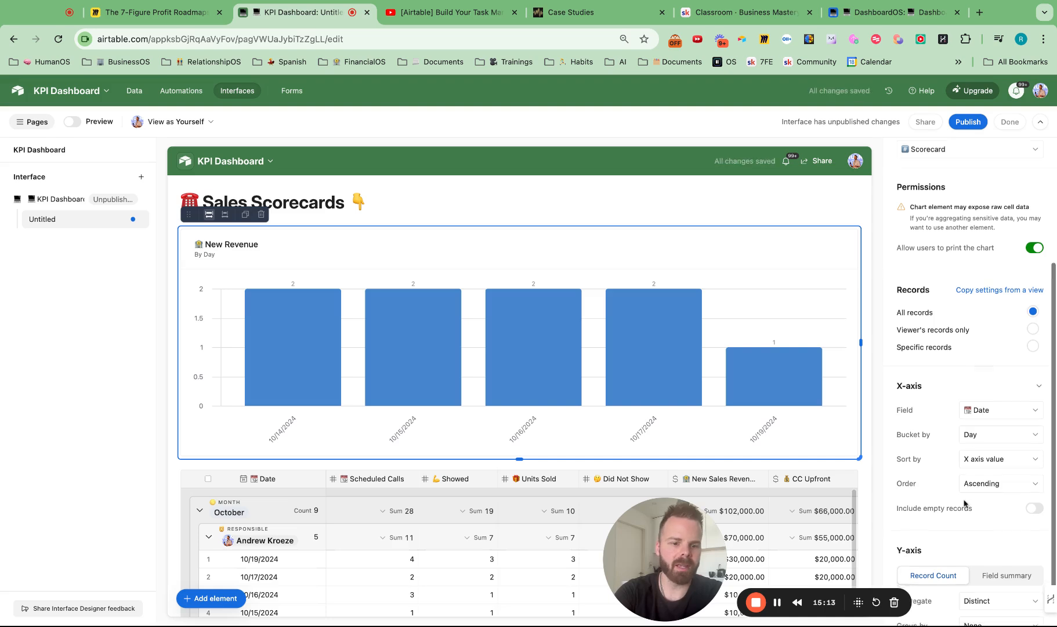
# - Switch the New Revenue chart's Y-axis to a field summary showing the Sum of New Sales Revenue
pyautogui.scroll(-1, 951, 481)
pyautogui.click(1011, 555)
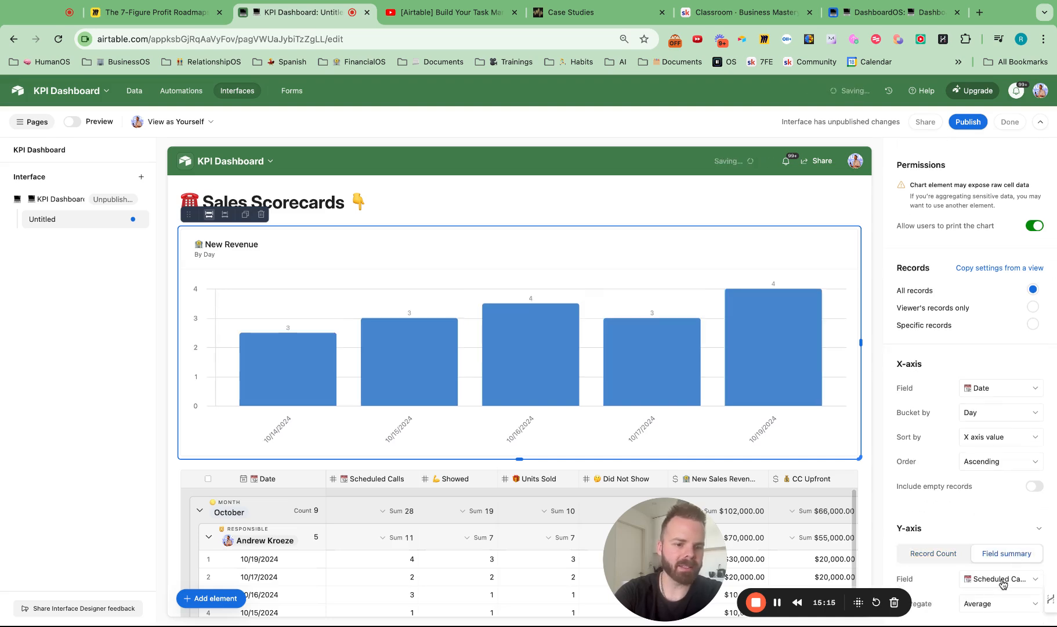
pyautogui.click(1012, 578)
pyautogui.scroll(-1, 1007, 557)
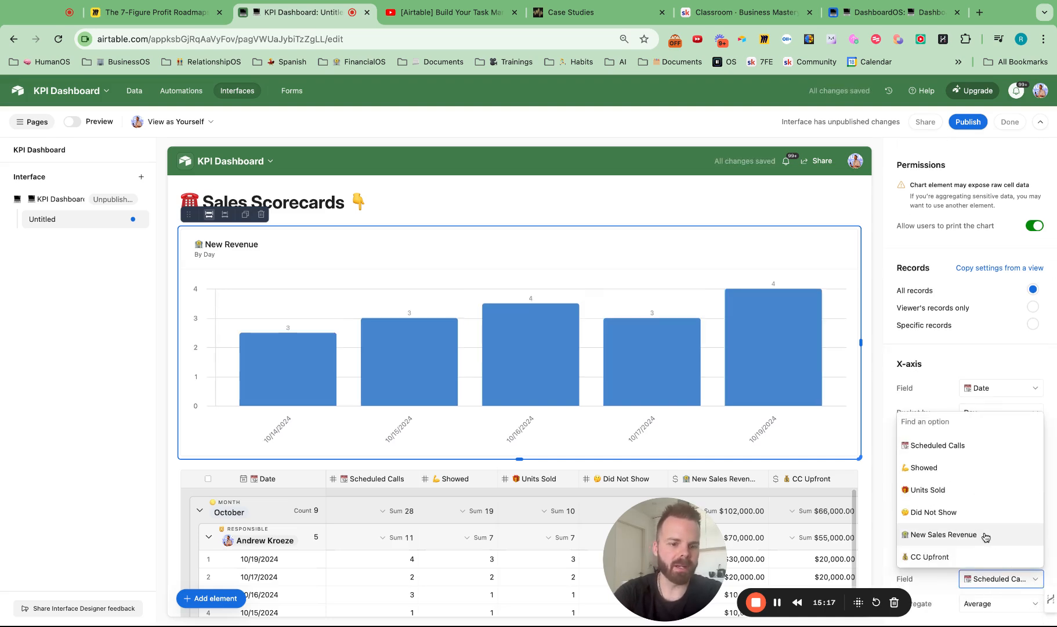
pyautogui.click(985, 535)
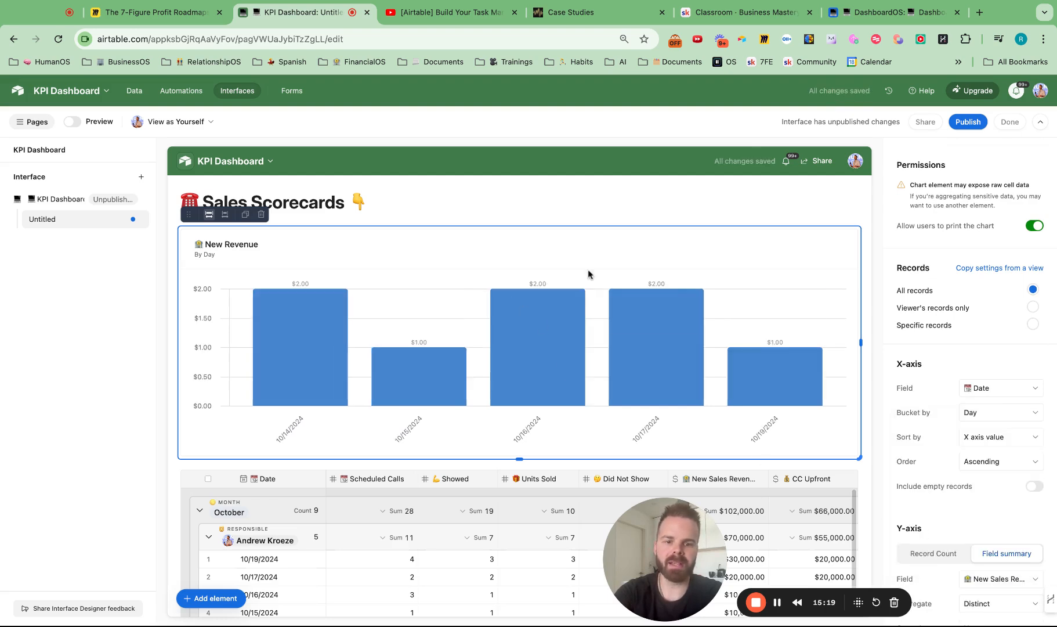
pyautogui.click(988, 609)
pyautogui.write('sum')
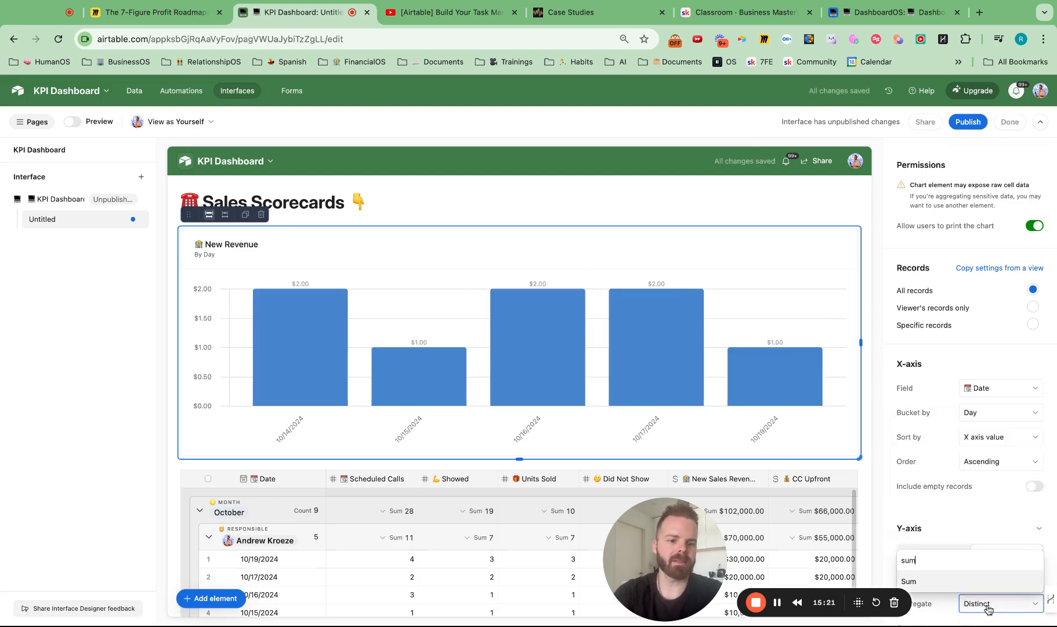
pyautogui.click(952, 582)
pyautogui.moveTo(404, 339)
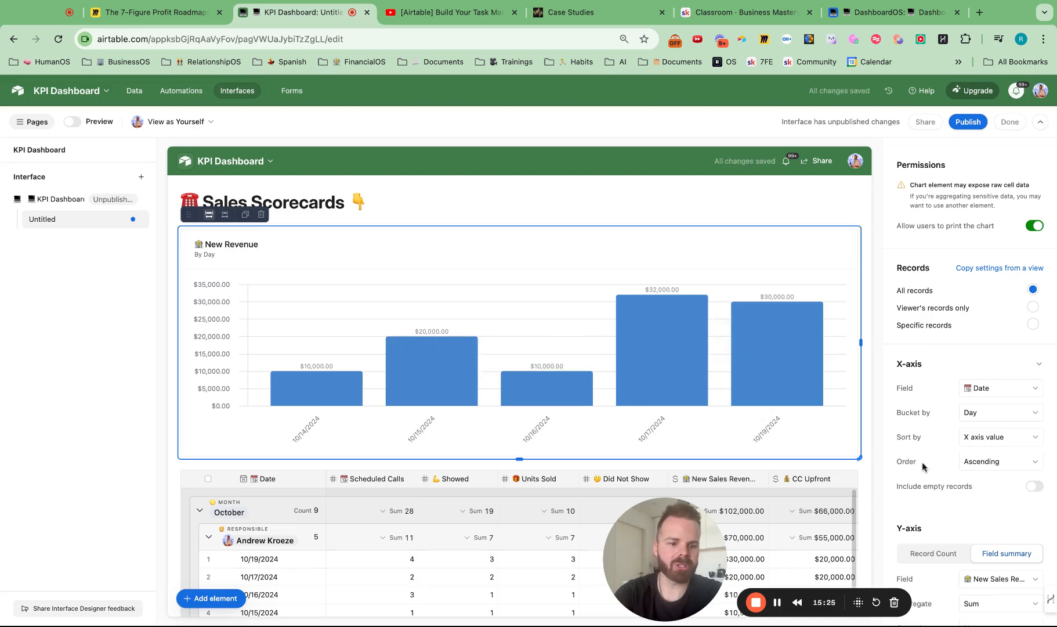
# - Group the New Revenue chart's bars by the Responsible field
pyautogui.scroll(-1, 988, 542)
pyautogui.click(986, 604)
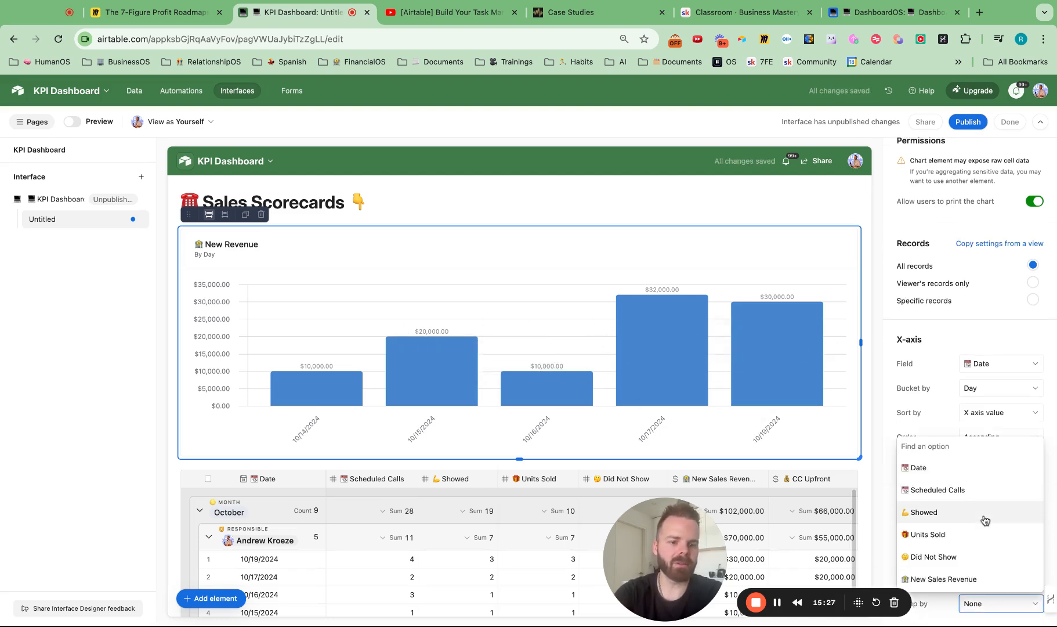
pyautogui.write('re')
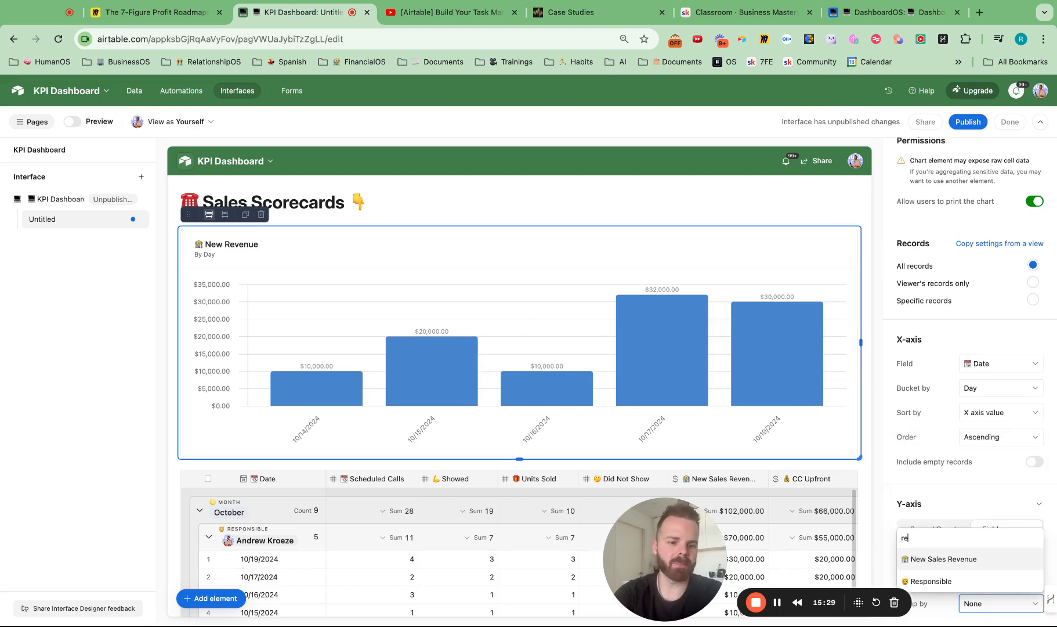
pyautogui.click(943, 579)
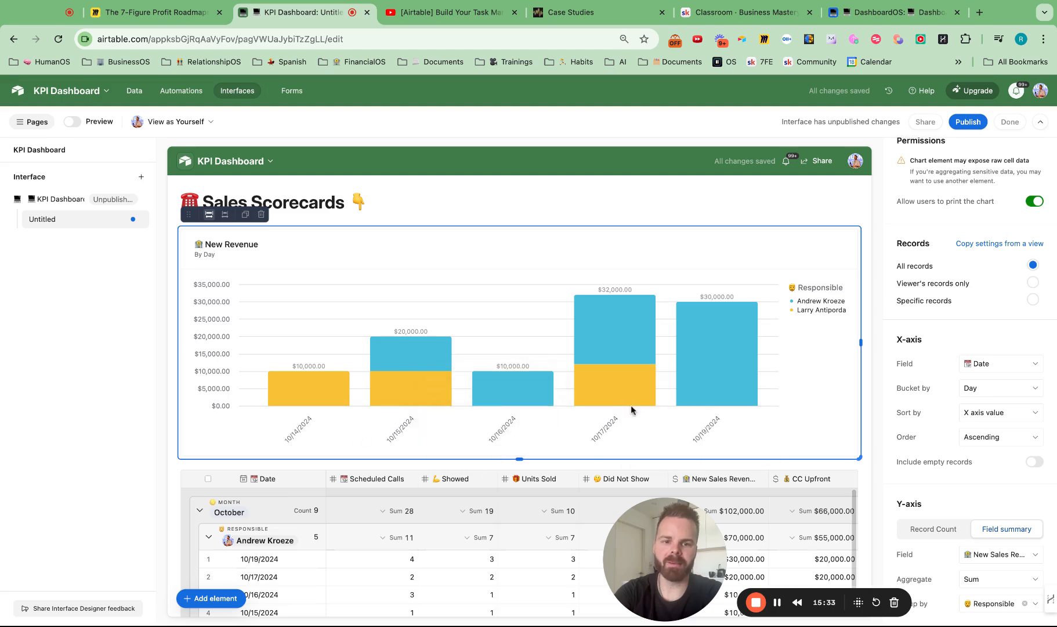
# - Duplicate the New Revenue chart, place the copy beside the original, and set its Y-axis to the Sum of Scheduled Calls
pyautogui.click(245, 214)
pyautogui.moveTo(191, 216); pyautogui.dragTo(742, 376)
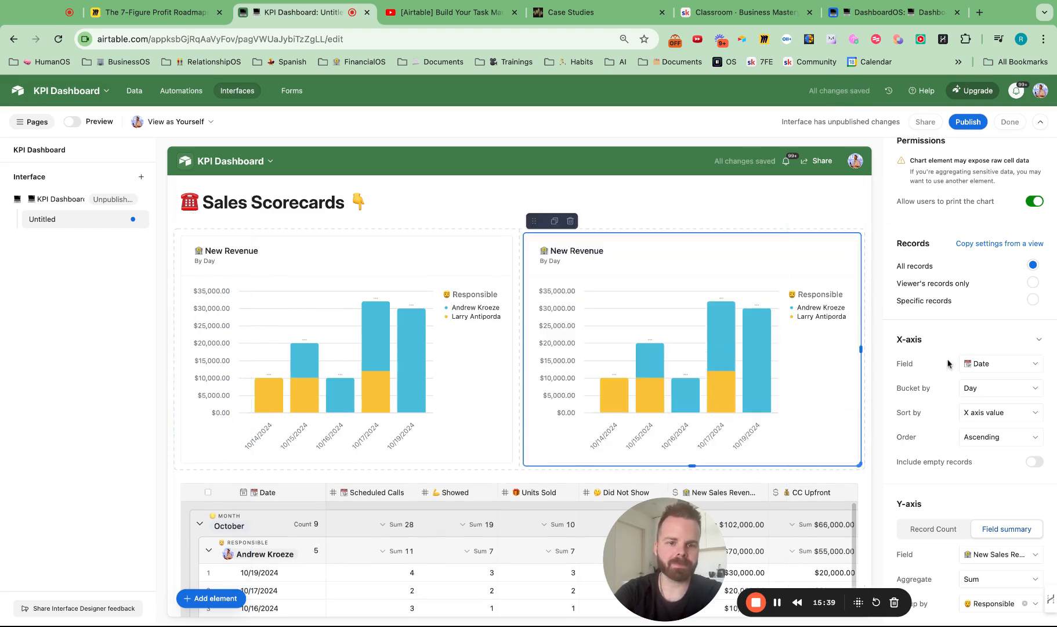
pyautogui.click(1000, 558)
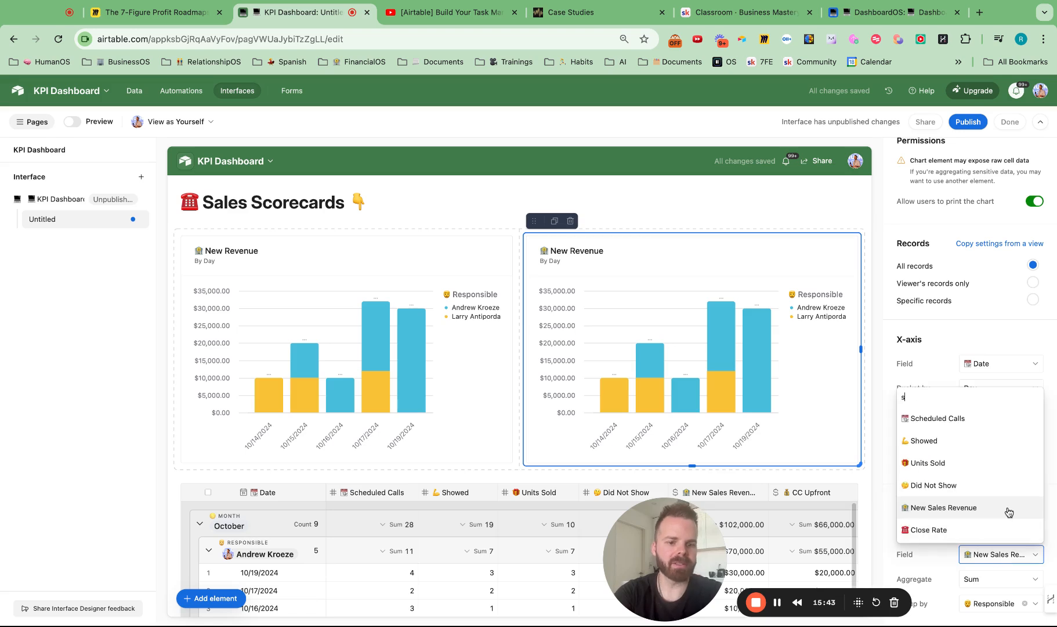
pyautogui.write('s')
pyautogui.click(960, 417)
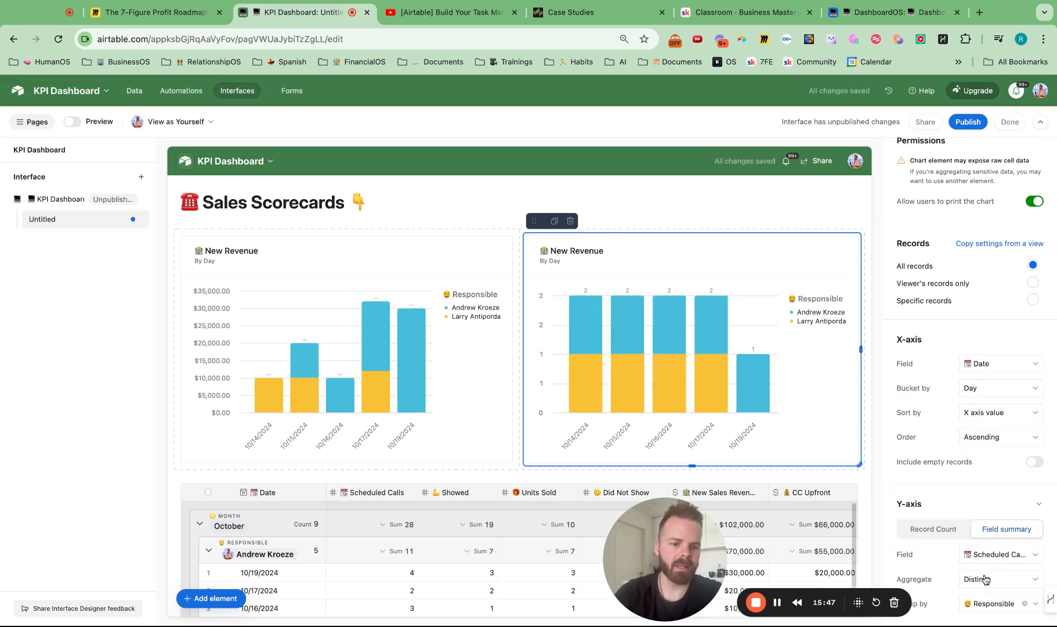
pyautogui.click(984, 579)
pyautogui.click(937, 467)
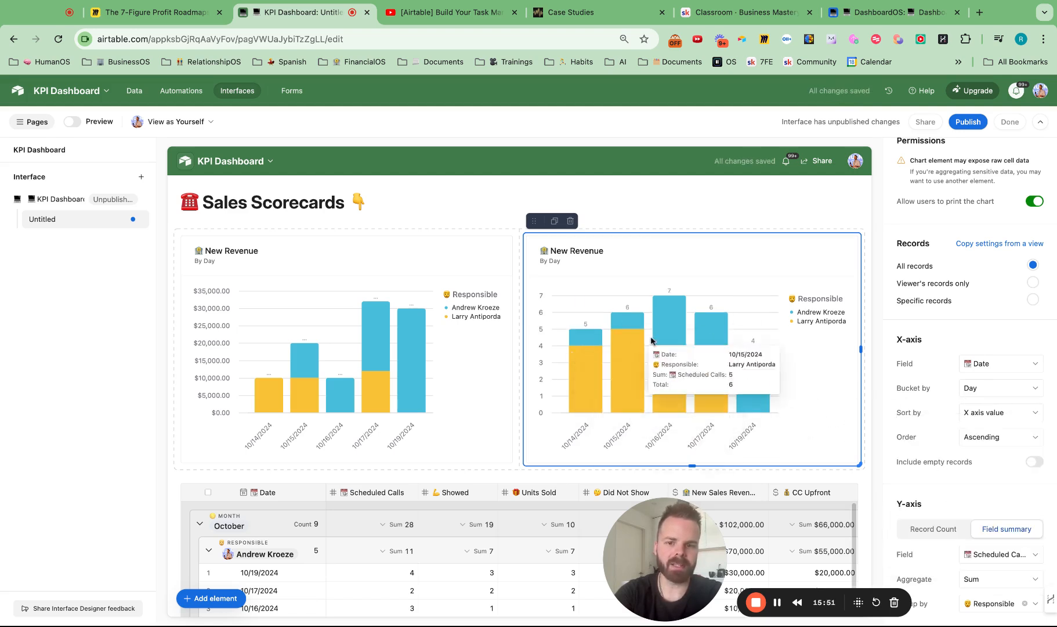
# - Retitle the duplicated chart "📅 Scheduled Calls"
pyautogui.scroll(5, 987, 219)
pyautogui.click(957, 272)
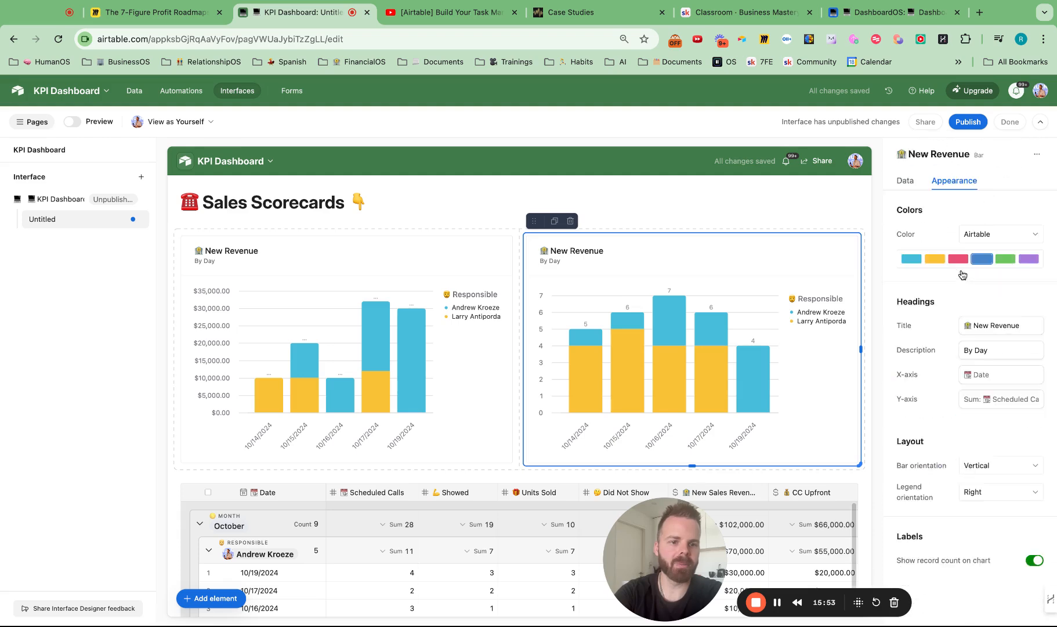
pyautogui.tripleClick(1019, 326)
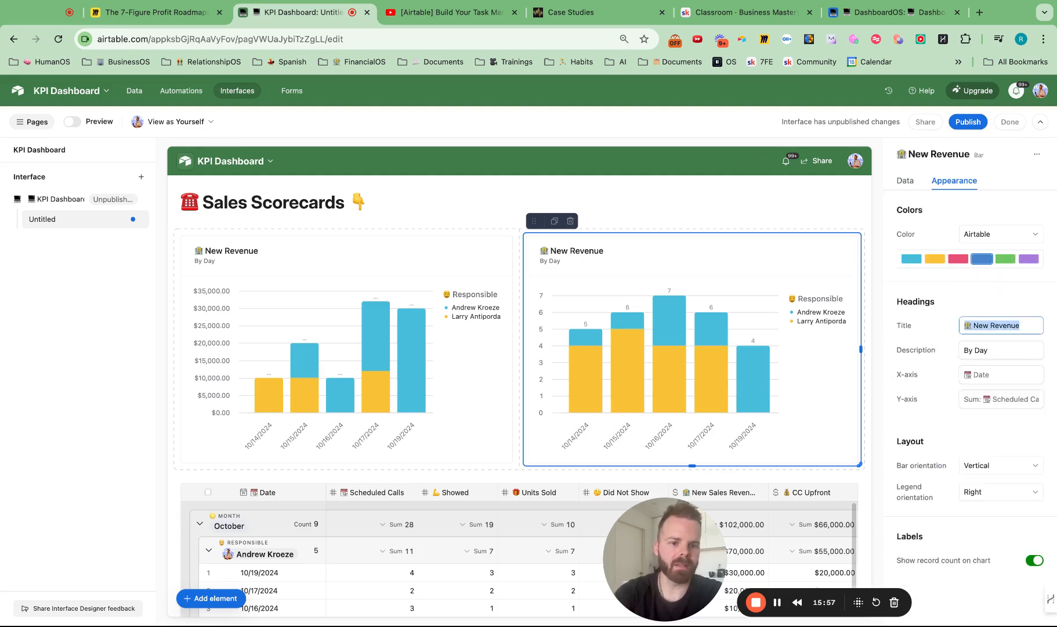
pyautogui.write('☎️')
pyautogui.write('Sc')
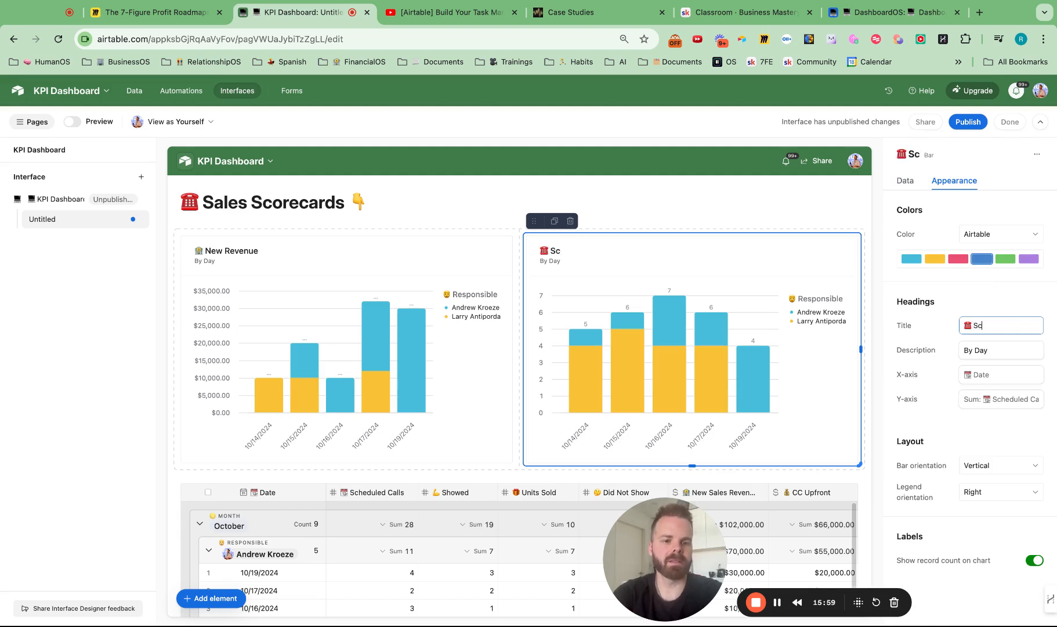
pyautogui.write('heduled Calls')
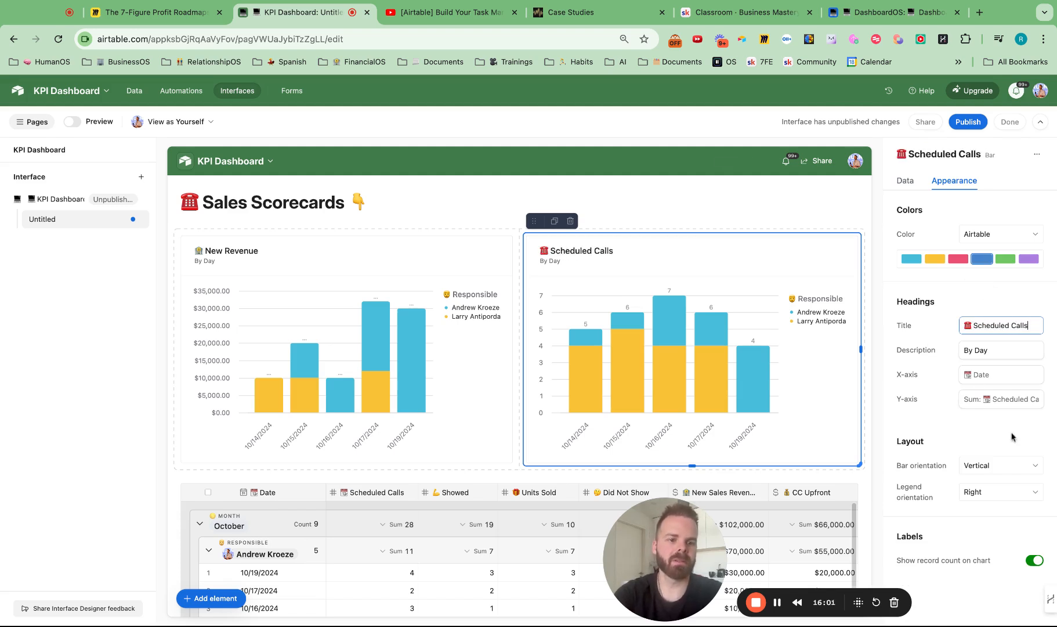
pyautogui.click(970, 325)
pyautogui.press('BackSpace')
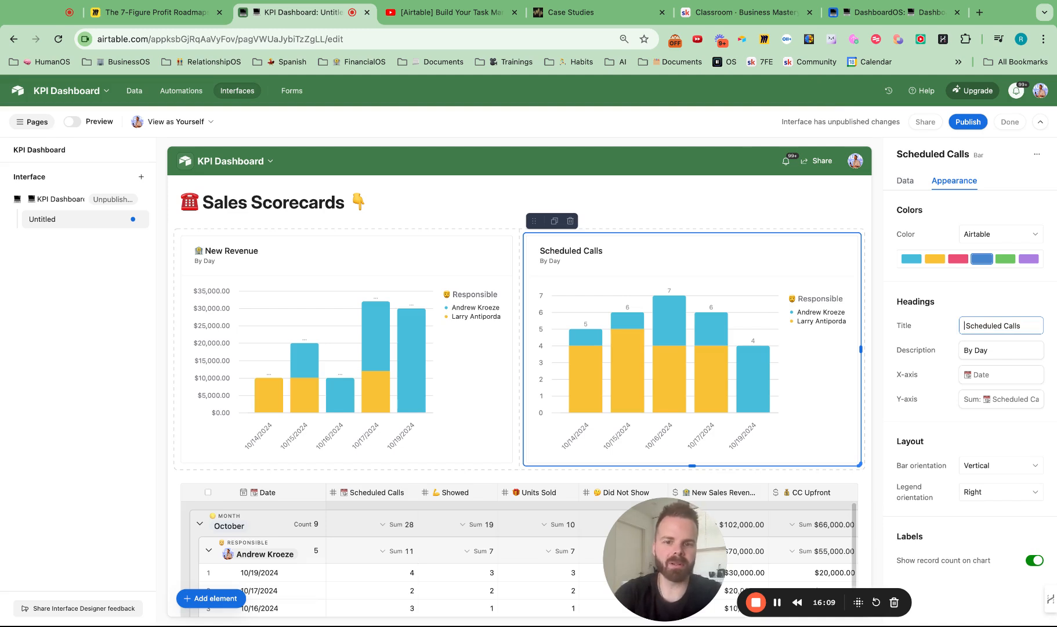
pyautogui.write('📅')
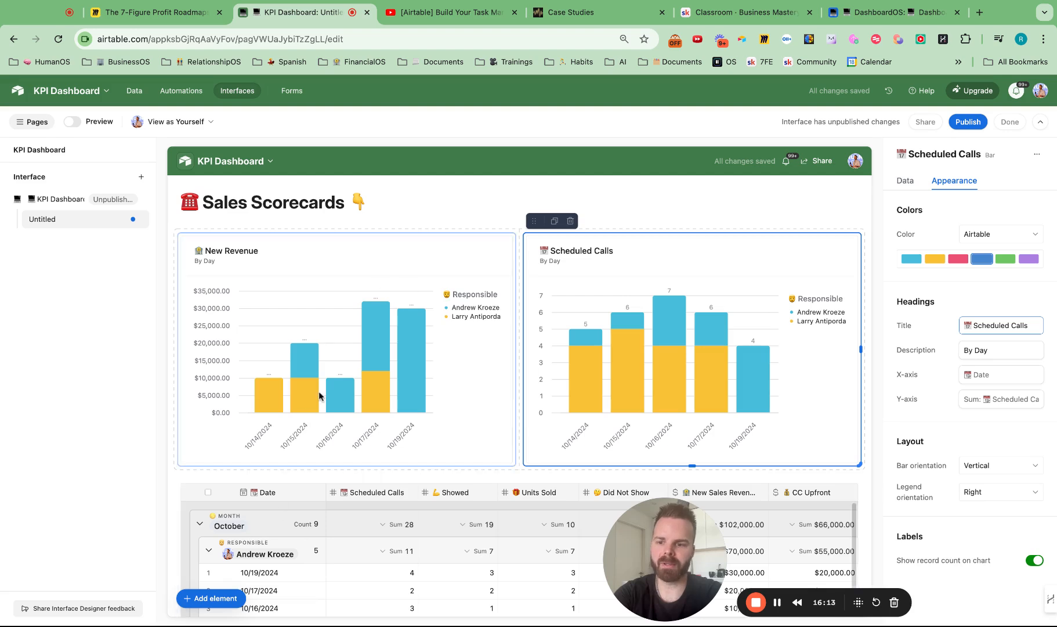
# - Add a Number element between the Sales Scorecards heading and the charts, left-align it, and narrow it to about a quarter of the page width
pyautogui.click(230, 602)
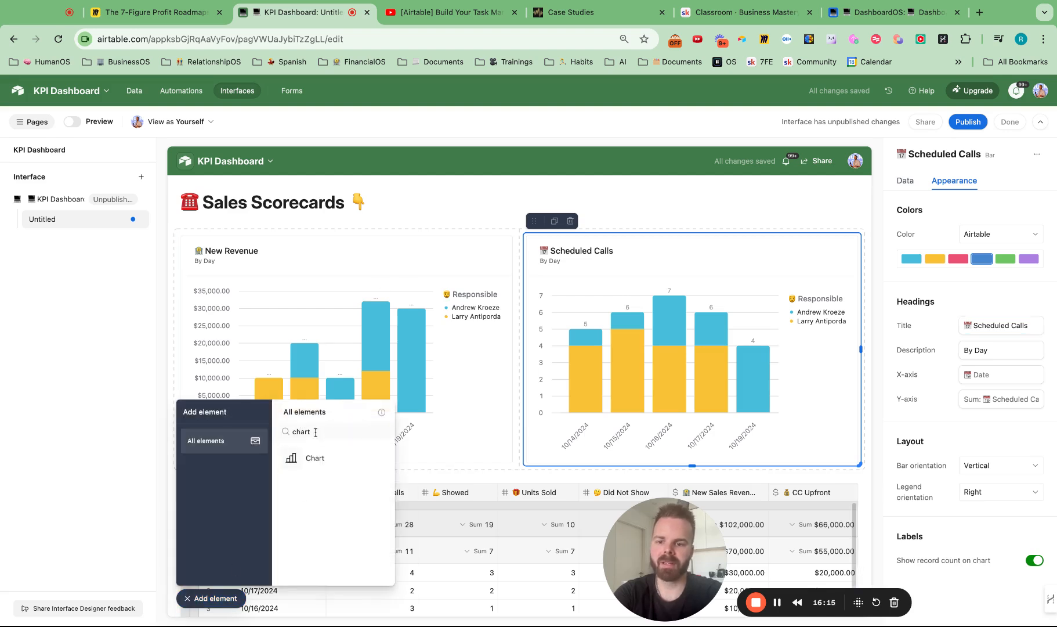
pyautogui.write('num')
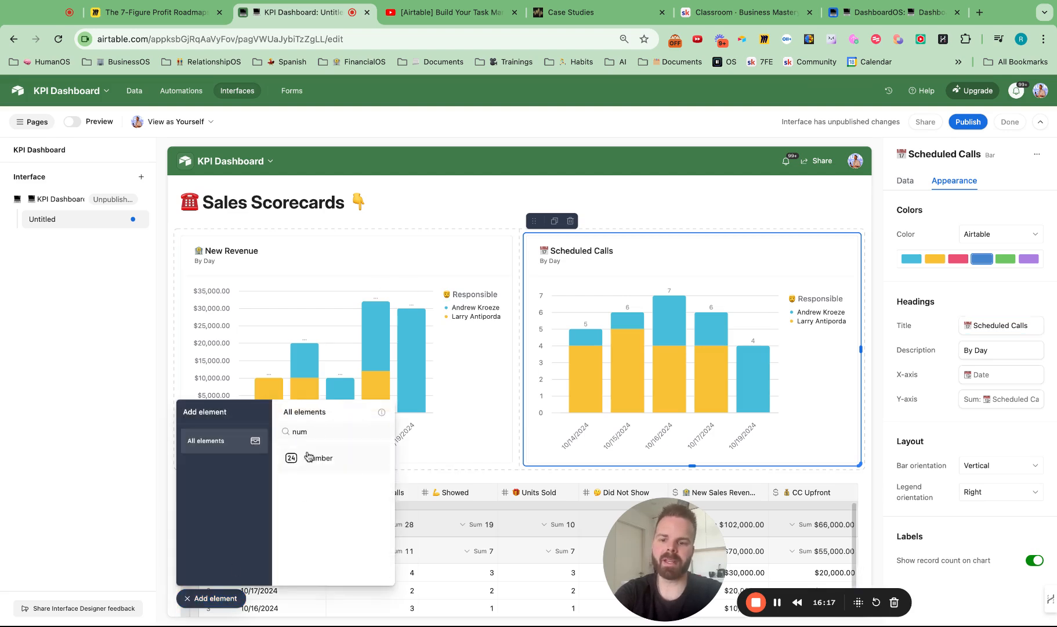
pyautogui.moveTo(307, 456); pyautogui.dragTo(290, 232)
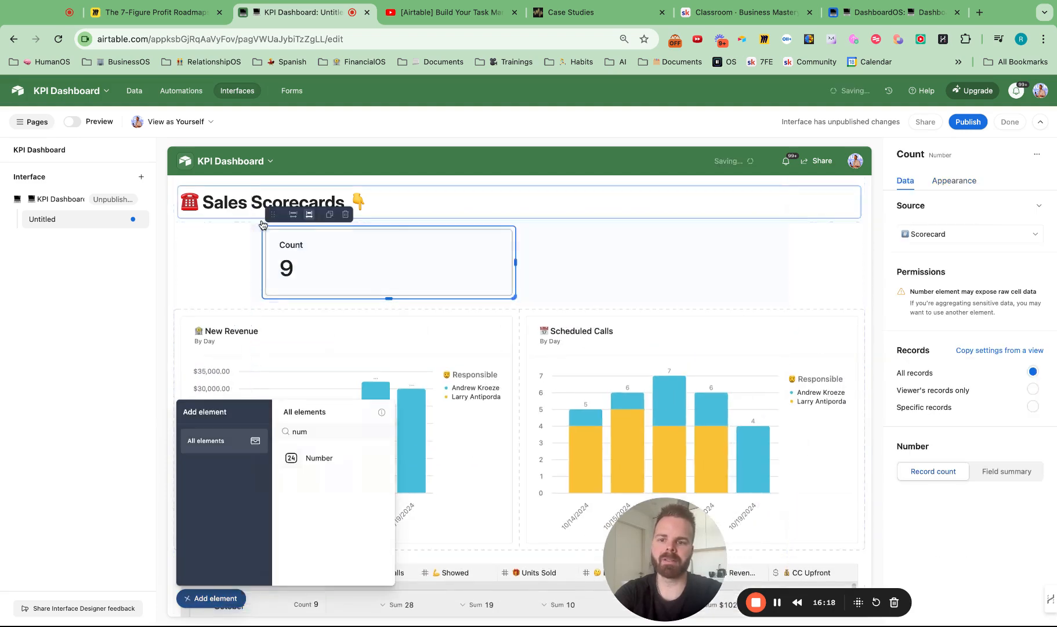
pyautogui.click(293, 215)
pyautogui.moveTo(517, 260); pyautogui.dragTo(343, 261)
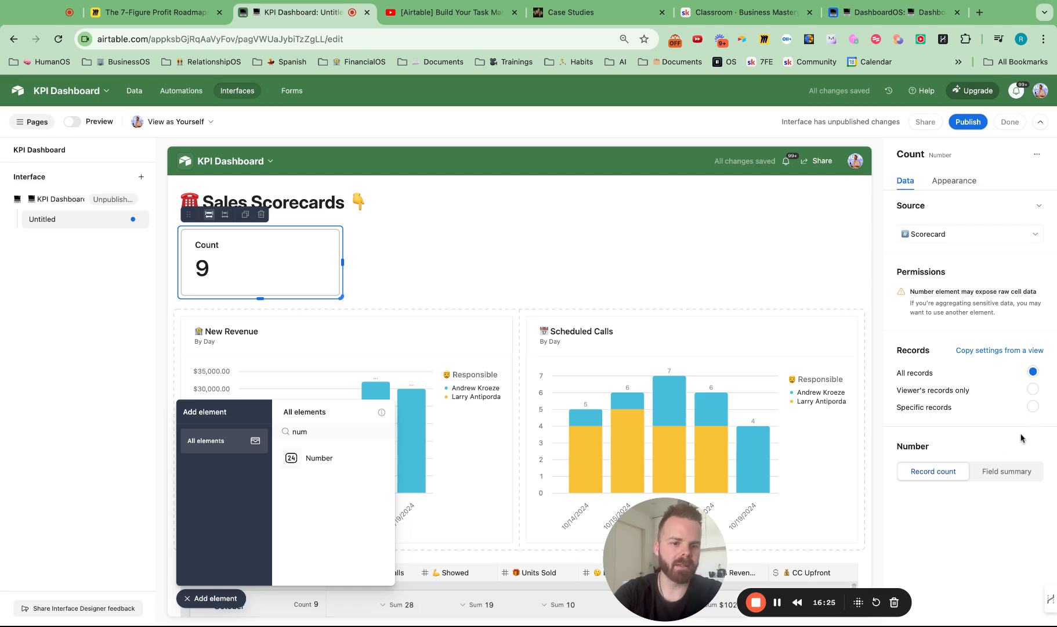
# - Make the Number element a field summary showing the Sum of Scheduled Calls
pyautogui.click(999, 472)
pyautogui.click(993, 498)
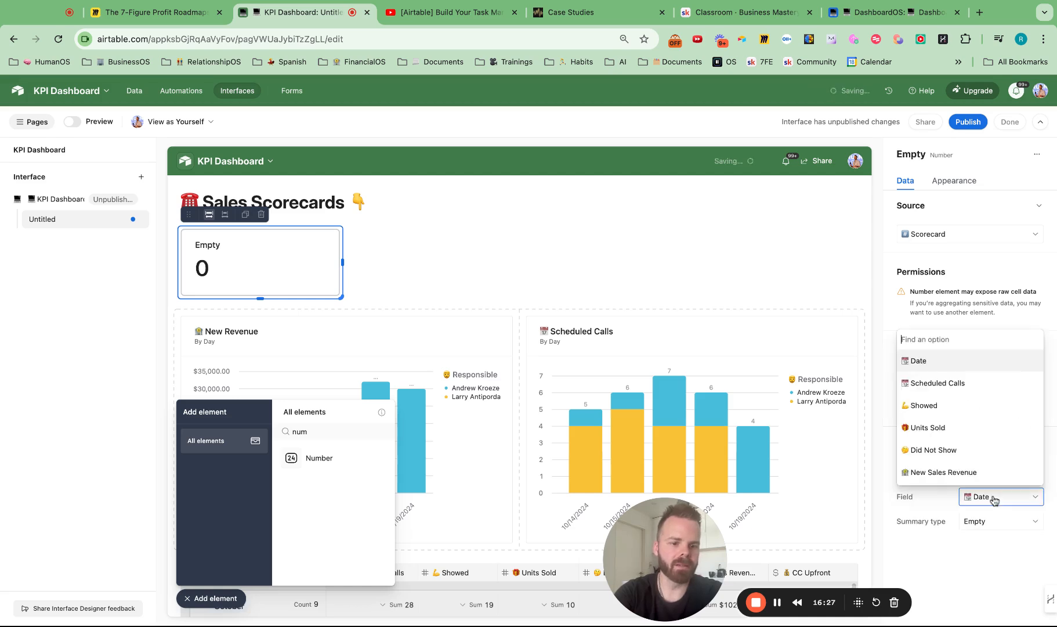
pyautogui.write('sch')
pyautogui.click(987, 475)
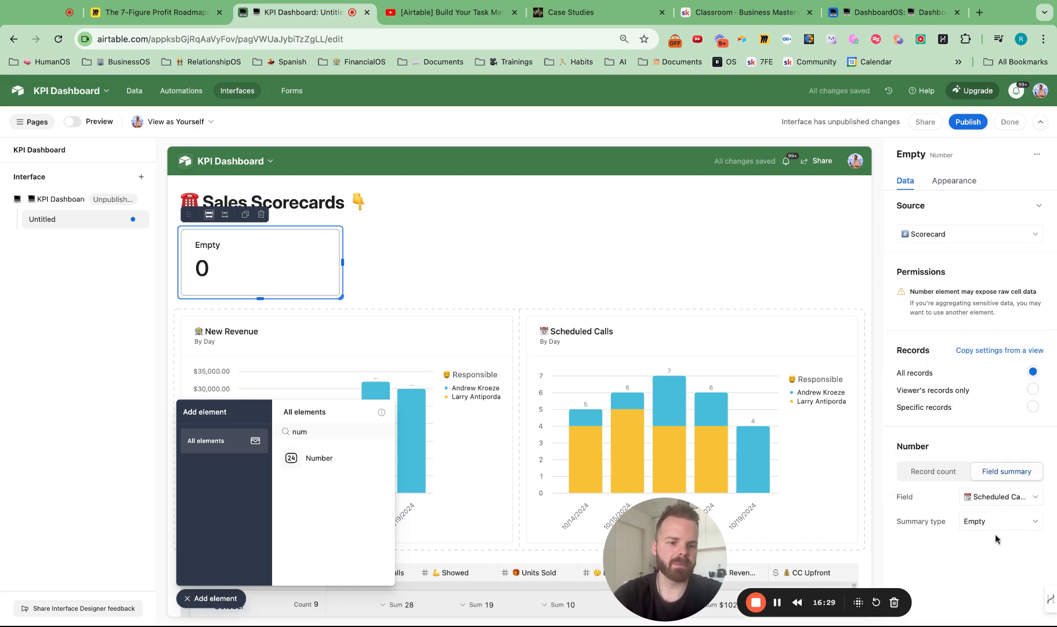
pyautogui.click(989, 522)
pyautogui.write('sum')
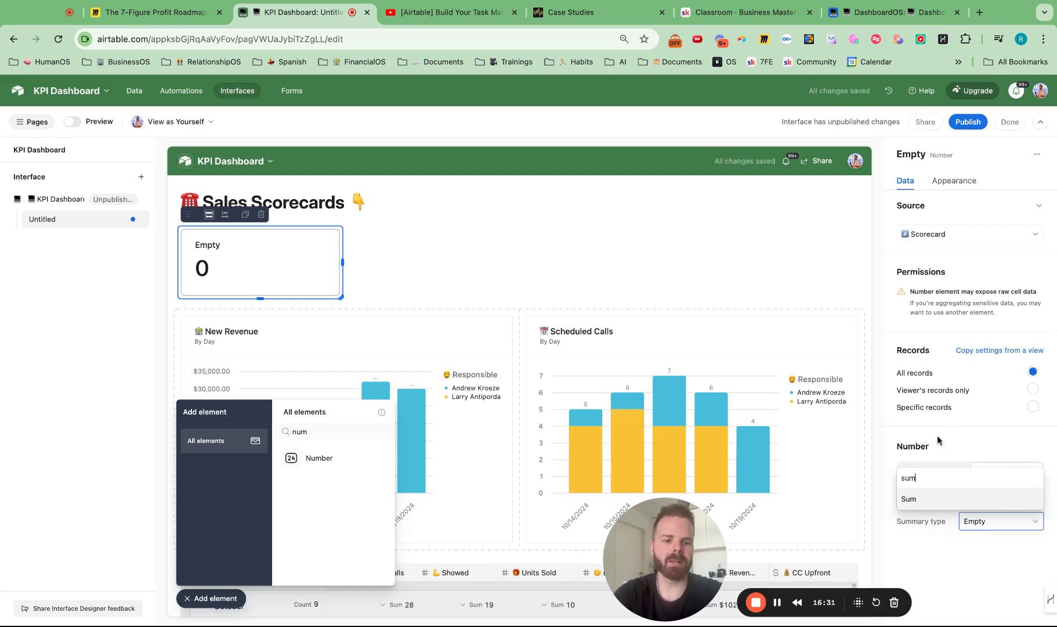
pyautogui.click(917, 499)
# - Limit the Number element to specific records where Date is within this calendar month
pyautogui.click(1033, 406)
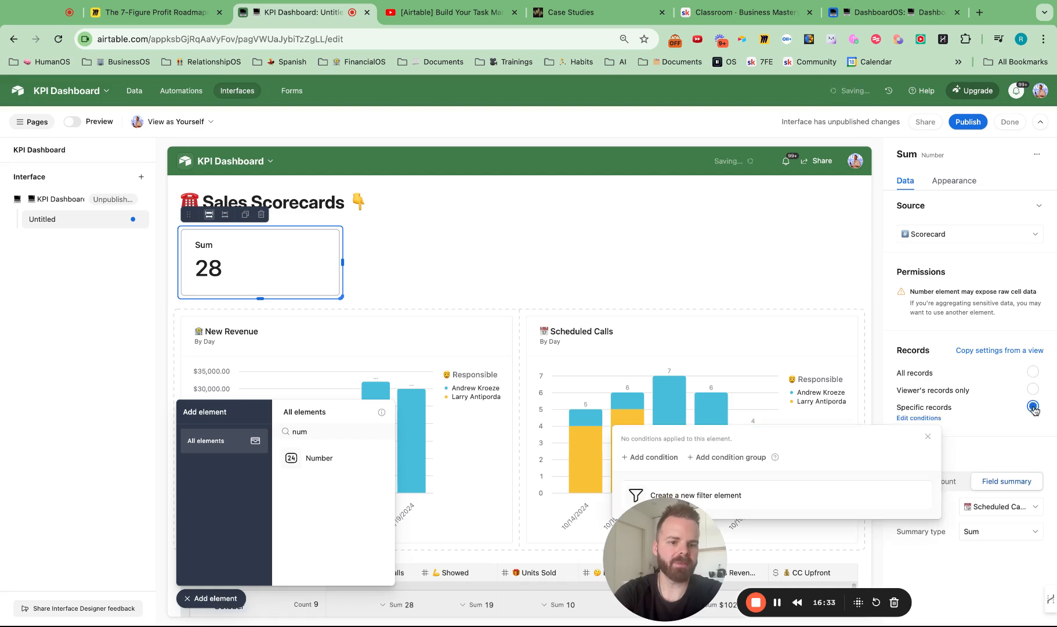
pyautogui.click(651, 456)
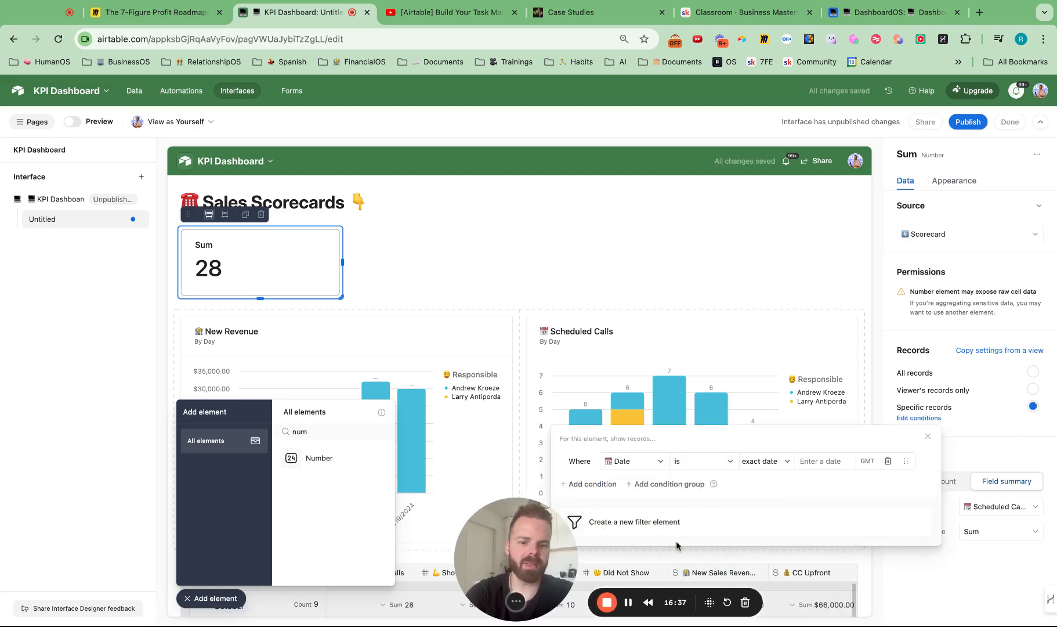
pyautogui.click(702, 460)
pyautogui.click(709, 525)
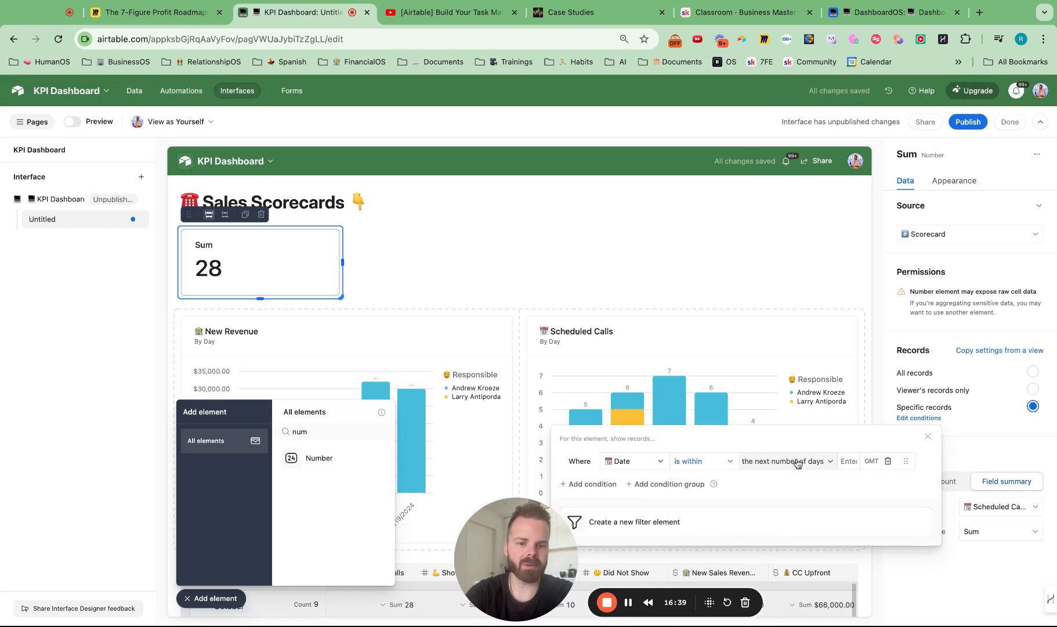
pyautogui.click(798, 462)
pyautogui.scroll(5, 798, 505)
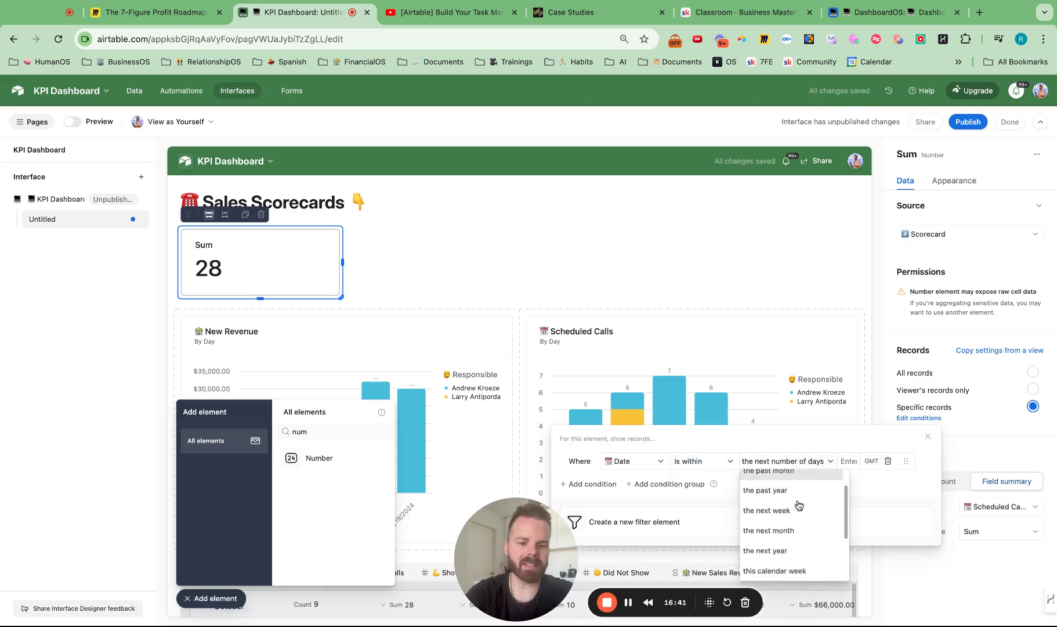
pyautogui.scroll(-4, 799, 505)
pyautogui.click(801, 520)
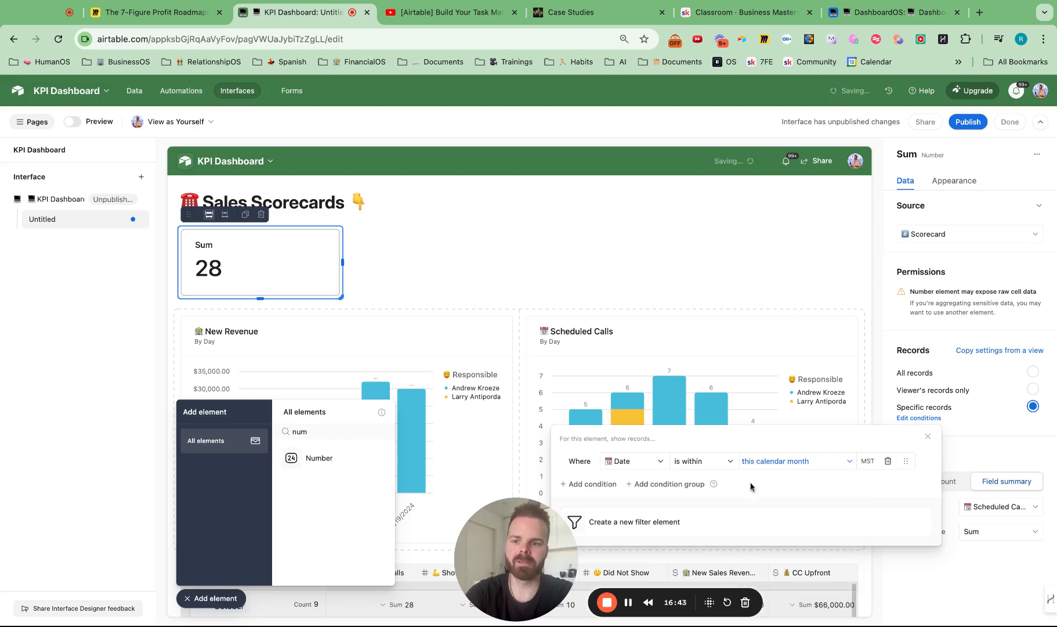
# - Title the Number element "📅 Scheduled Calls"
pyautogui.click(954, 180)
pyautogui.doubleClick(982, 333)
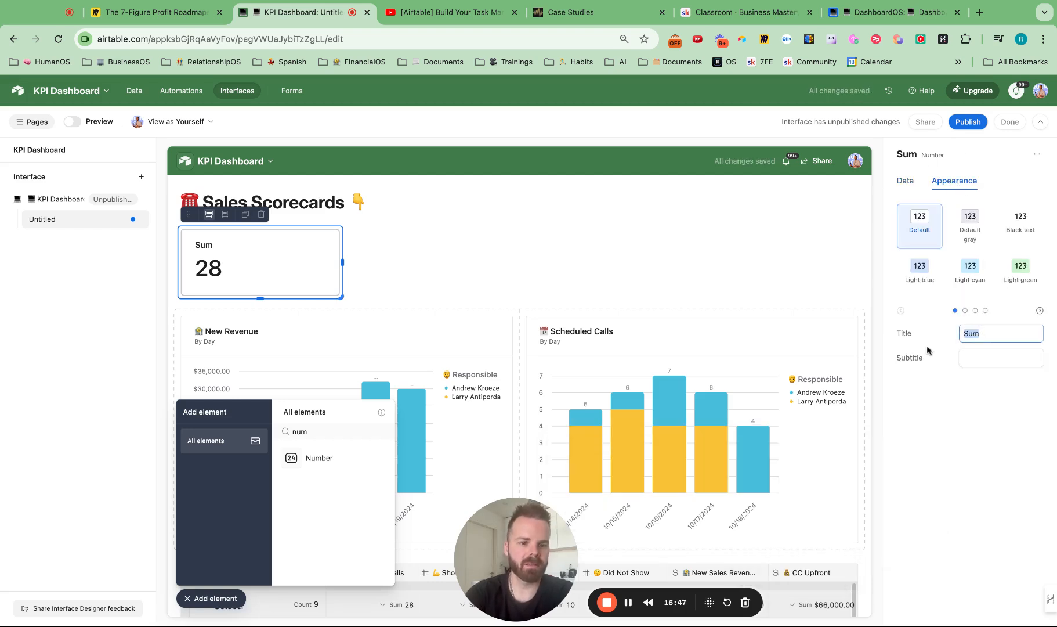
pyautogui.write('📅')
pyautogui.write('Scheduled')
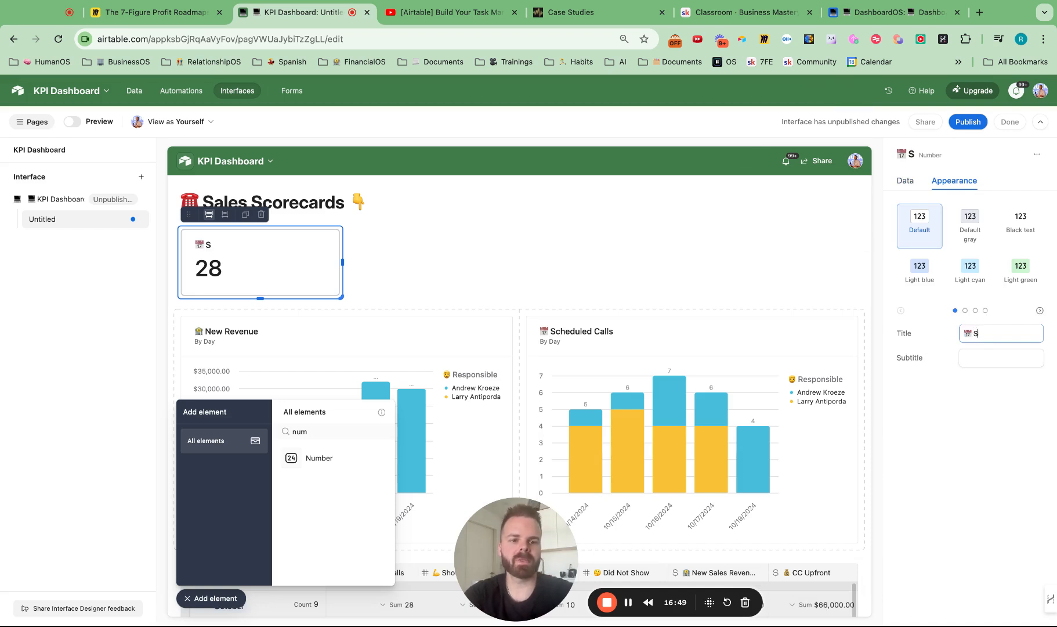
pyautogui.write('ls')
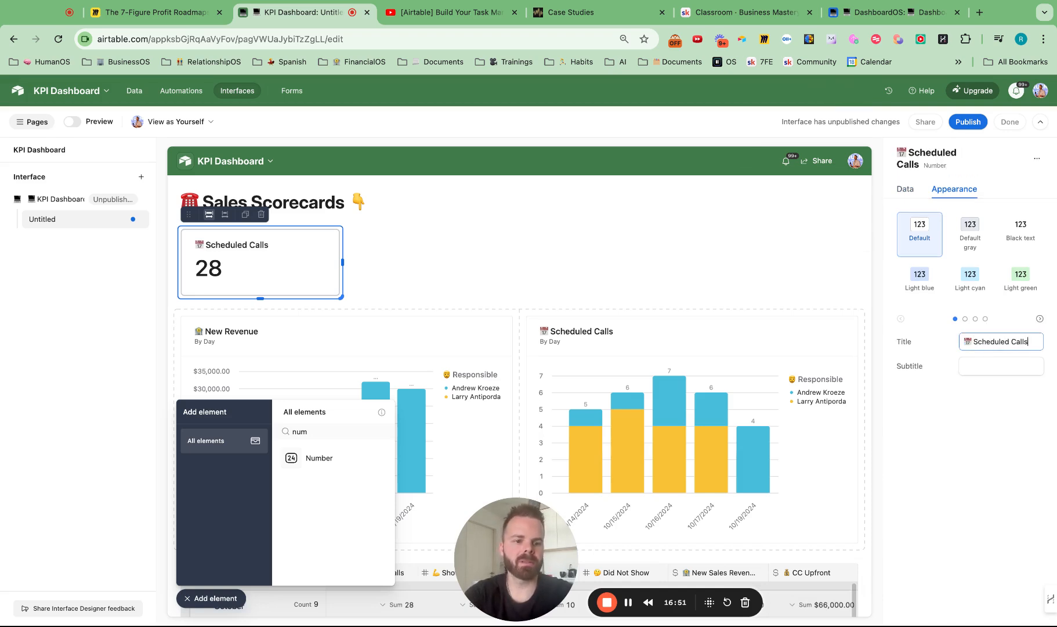
# - Give the Scheduled Calls number element the subtitle "This Calendar Month" and the Light yellow style
pyautogui.click(981, 373)
pyautogui.write('Past C')
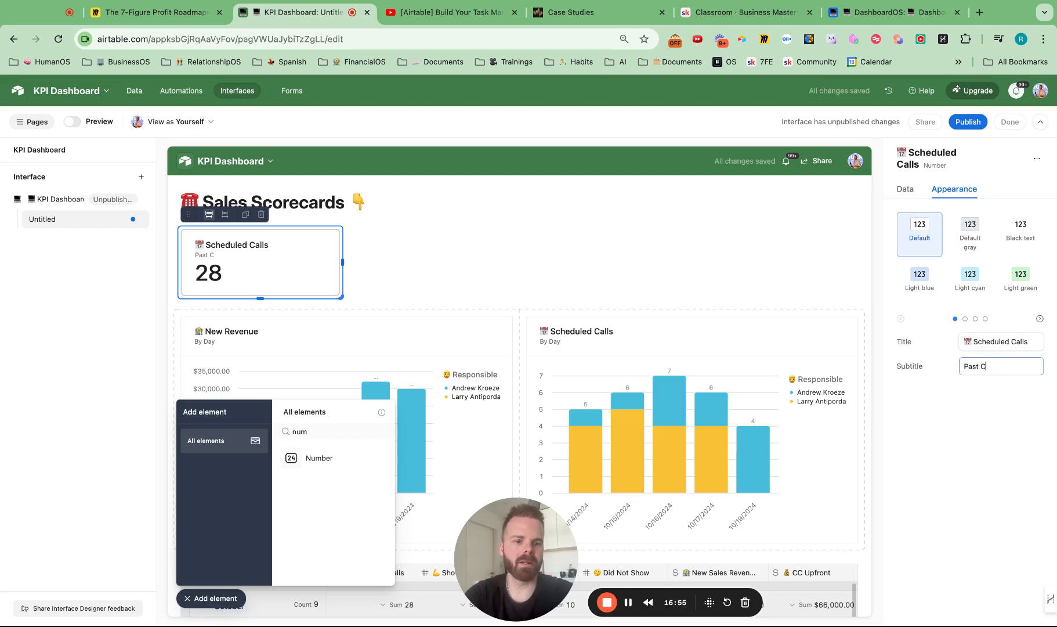
pyautogui.press('BackSpace')
pyautogui.press('BackSpace')
pyautogui.press('BackSpace')
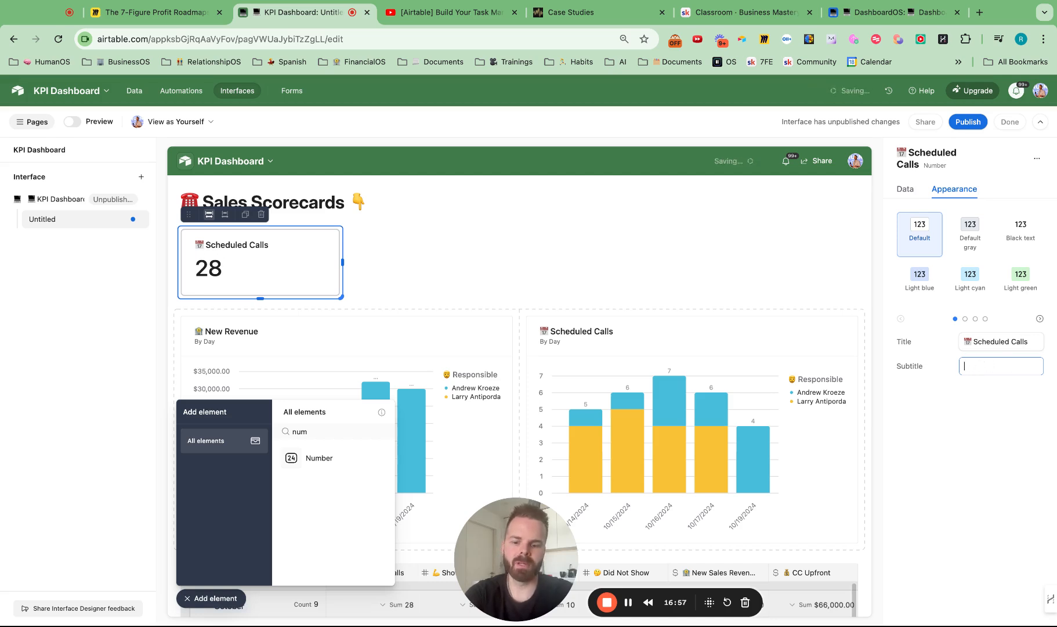
pyautogui.write('Pa')
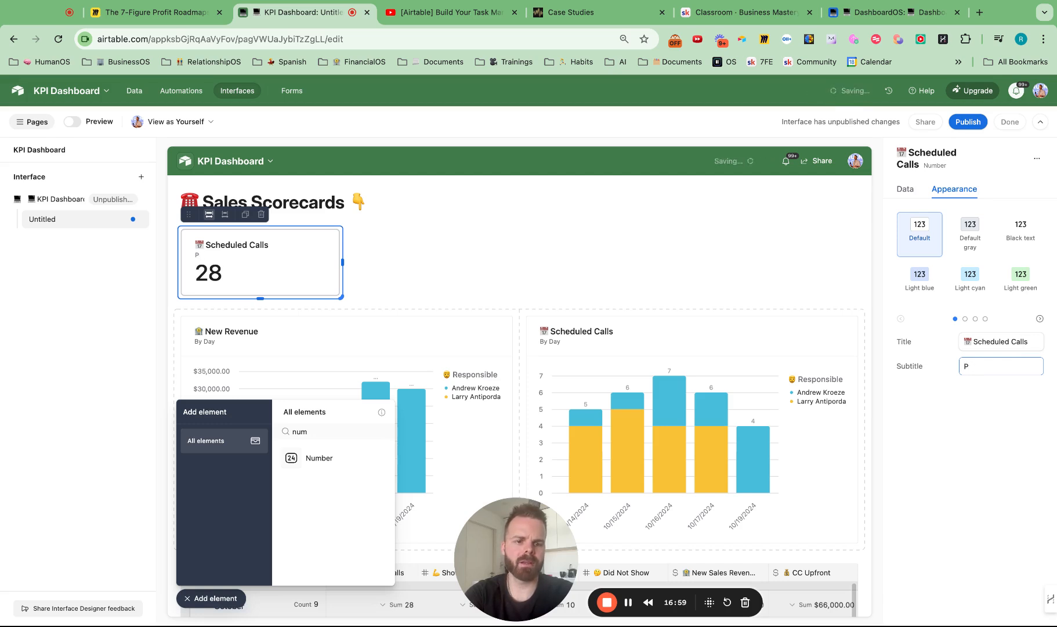
pyautogui.press('BackSpace')
pyautogui.press('BackSpace')
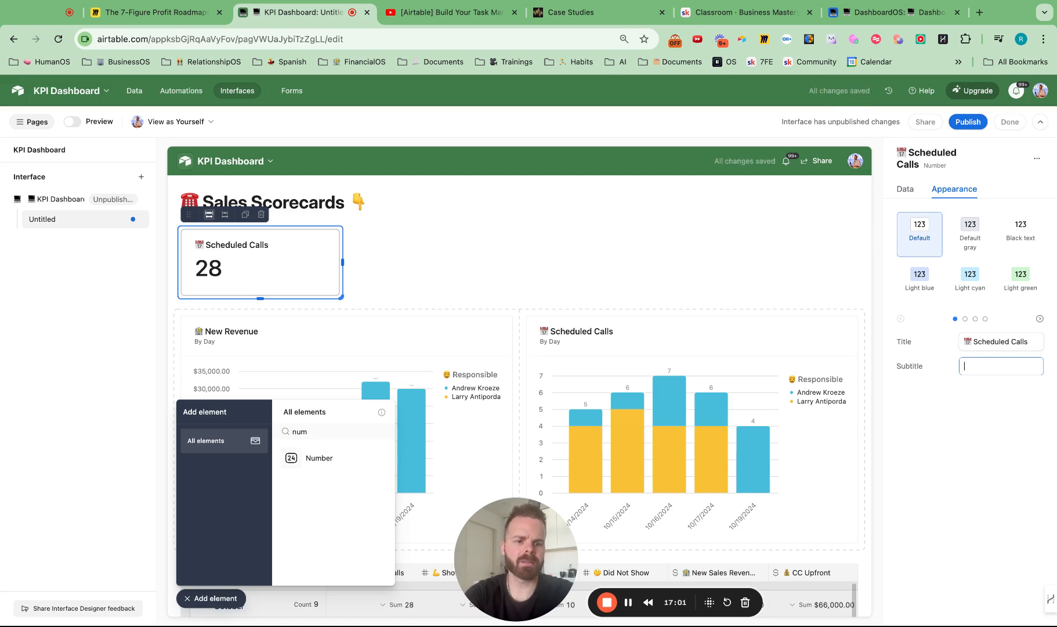
pyautogui.write('This Calendar Month')
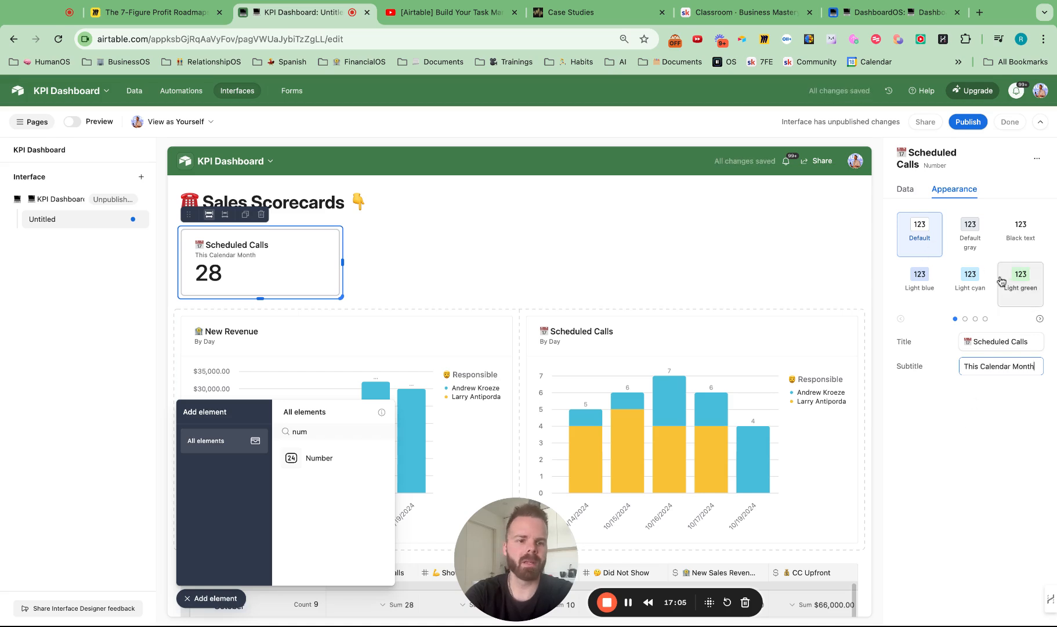
pyautogui.click(966, 319)
pyautogui.click(920, 226)
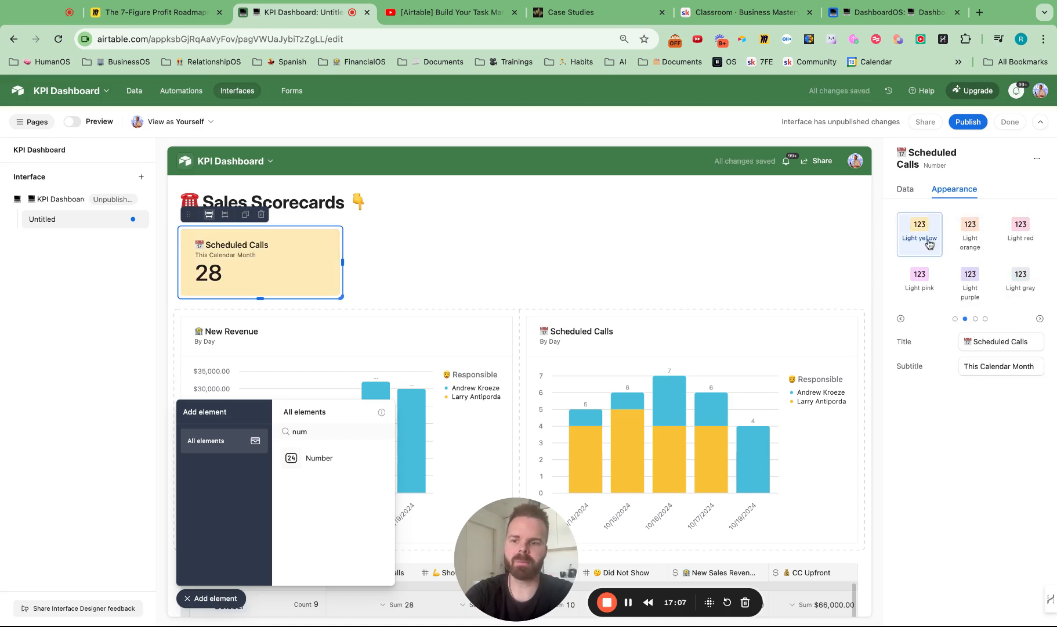
# - Duplicate the Scheduled Calls number element, place one copy first in the row, and retitle it "Units Sold" with a face emoji
pyautogui.click(245, 215)
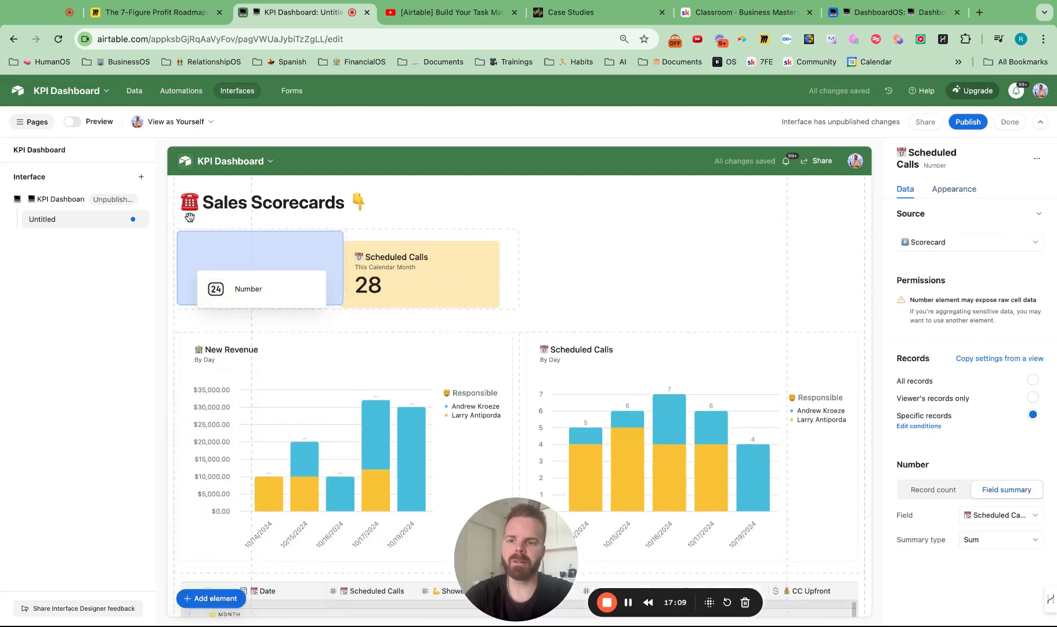
pyautogui.click(967, 196)
pyautogui.tripleClick(1031, 340)
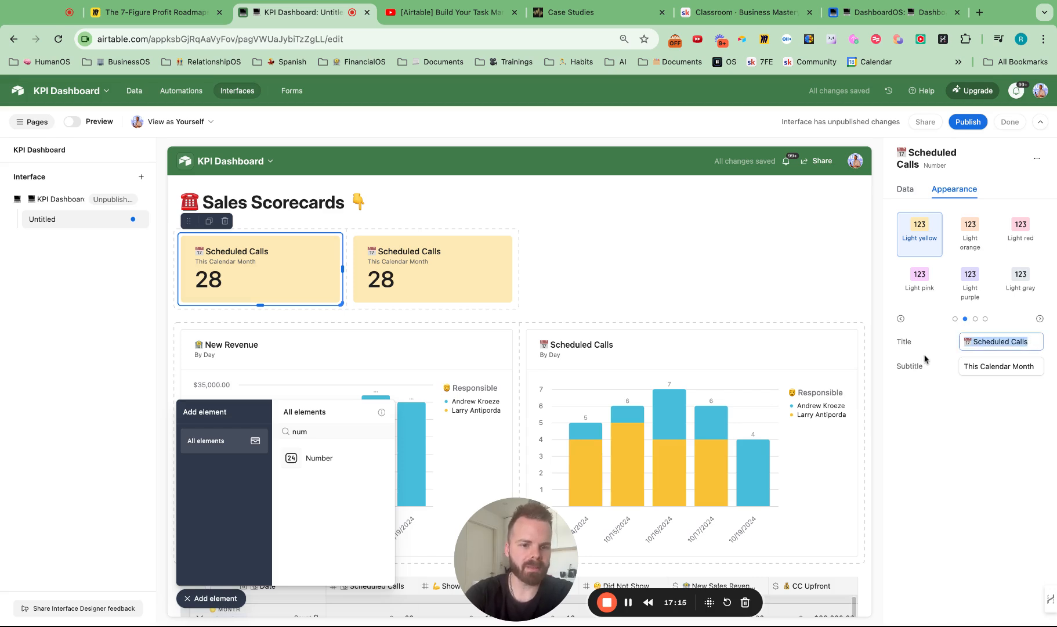
pyautogui.write('Unit')
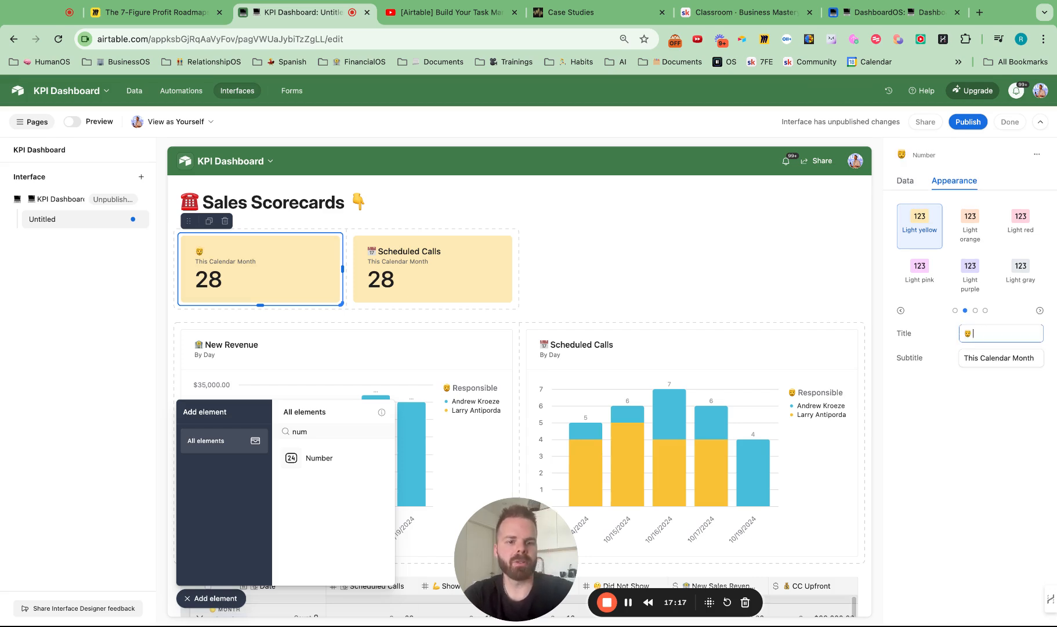
pyautogui.write('s Sold')
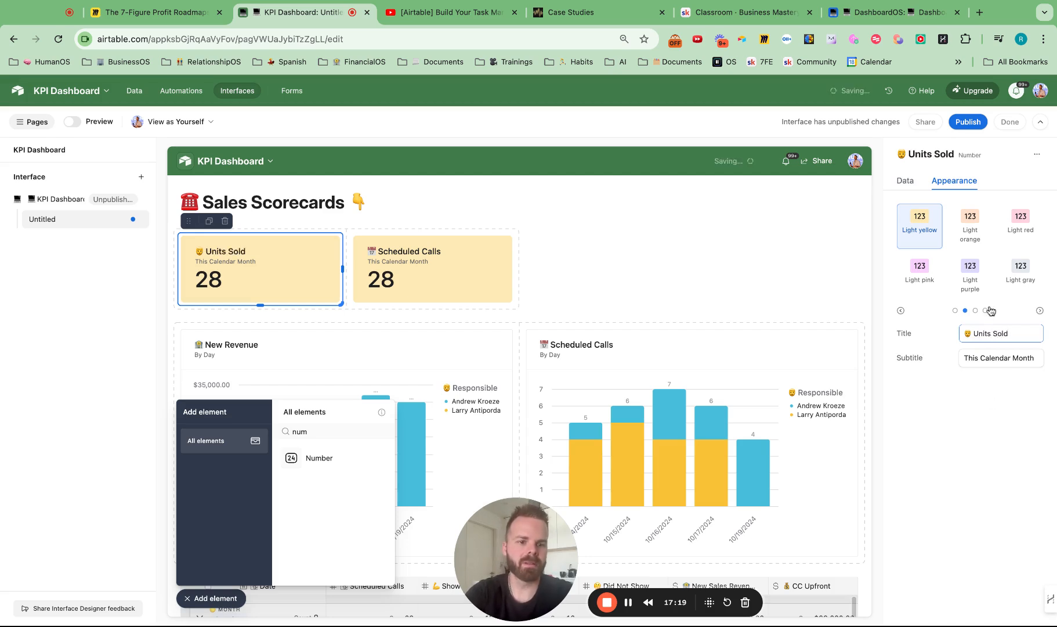
# - Apply the Light green style to the Units Sold number element and make it summarize the Units Sold field
pyautogui.click(955, 310)
pyautogui.click(1020, 272)
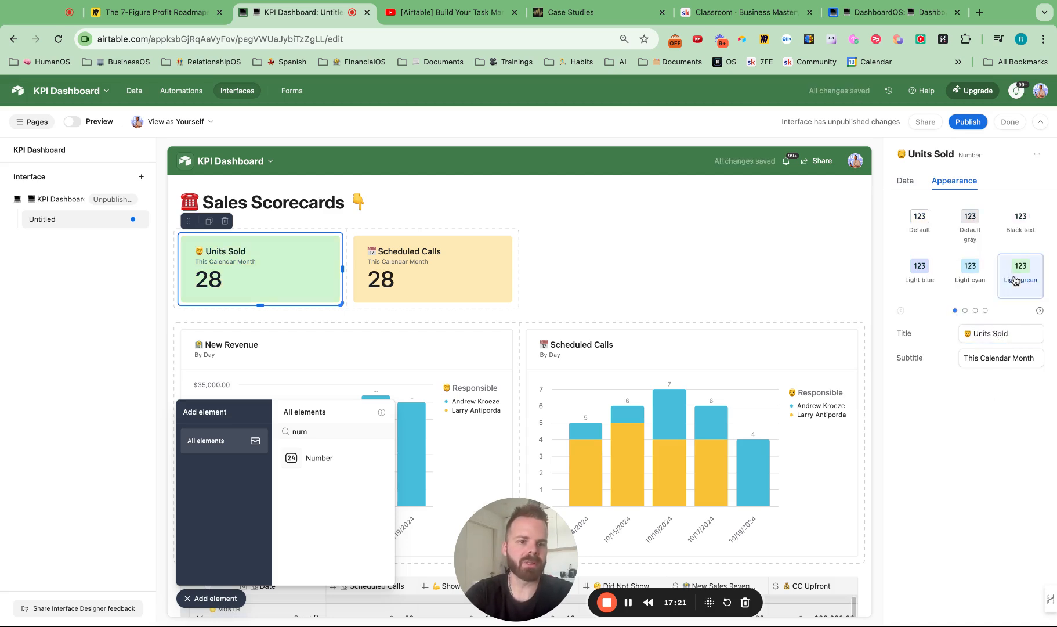
pyautogui.click(905, 180)
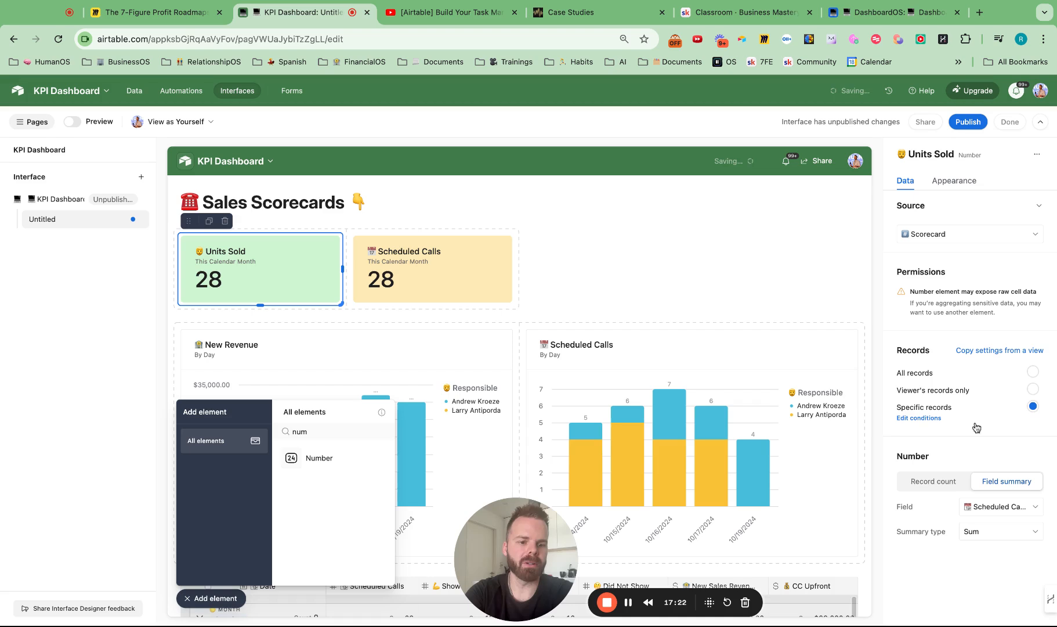
pyautogui.click(1006, 506)
pyautogui.write('unit')
pyautogui.click(971, 485)
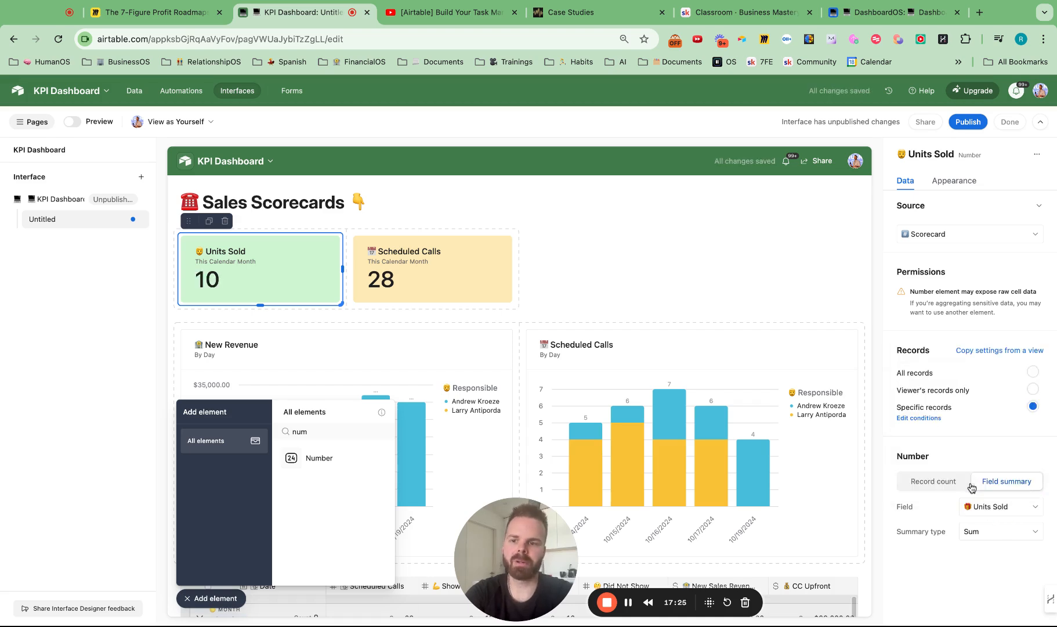
# - Duplicate the yellow Scheduled Calls number element and apply the Light cyan style to the new copy
pyautogui.click(480, 252)
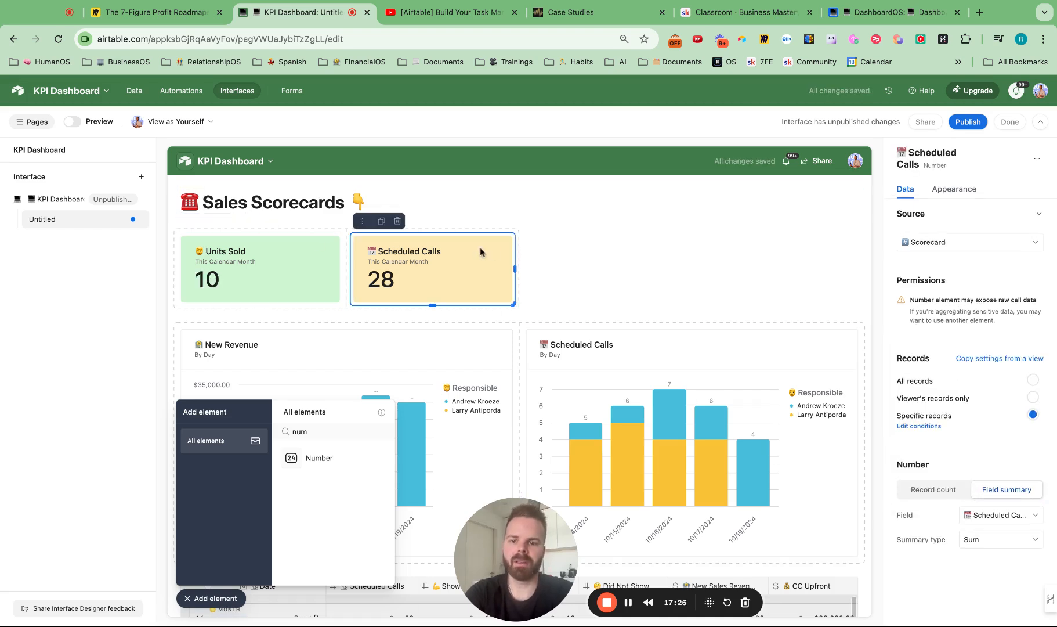
pyautogui.click(381, 221)
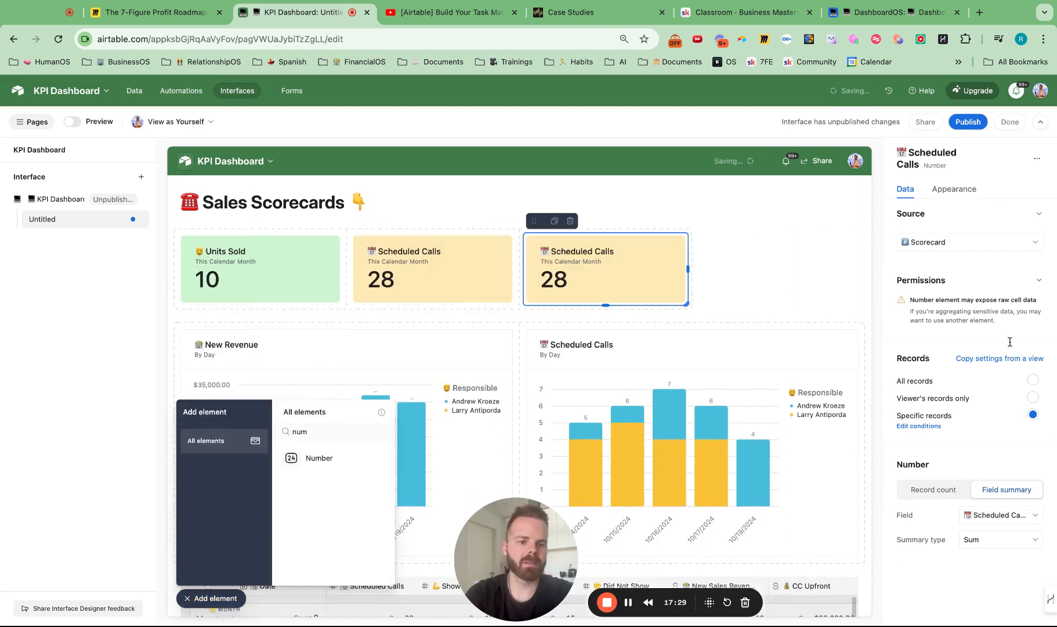
pyautogui.click(955, 189)
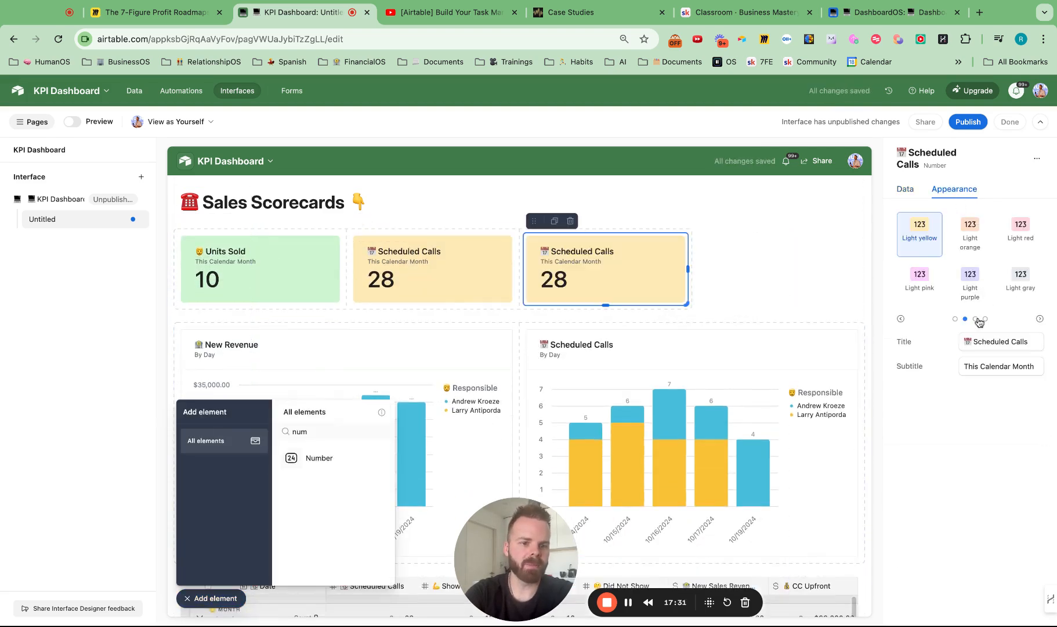
pyautogui.click(955, 319)
pyautogui.click(970, 280)
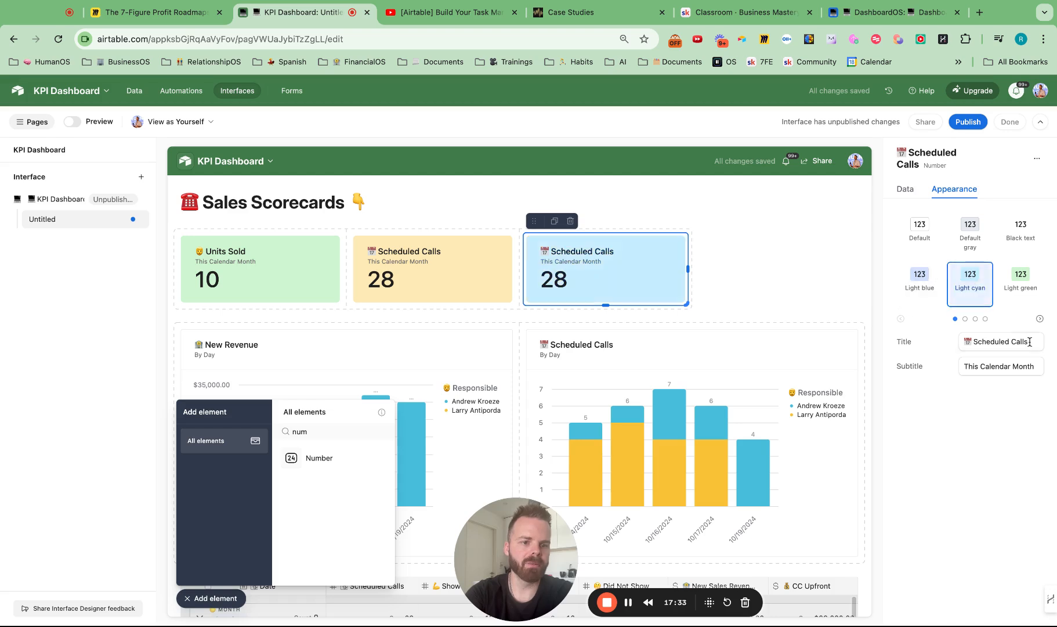
# - Retitle the Light cyan number element "💰 CC Upfront"
pyautogui.tripleClick(1030, 342)
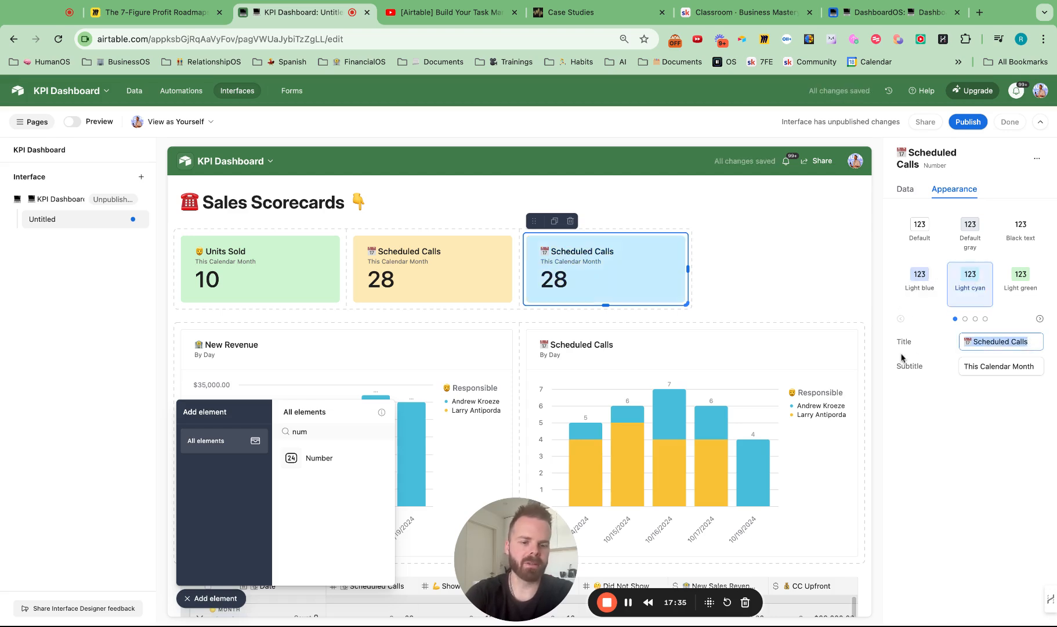
pyautogui.write('💰')
pyautogui.write('Cash ')
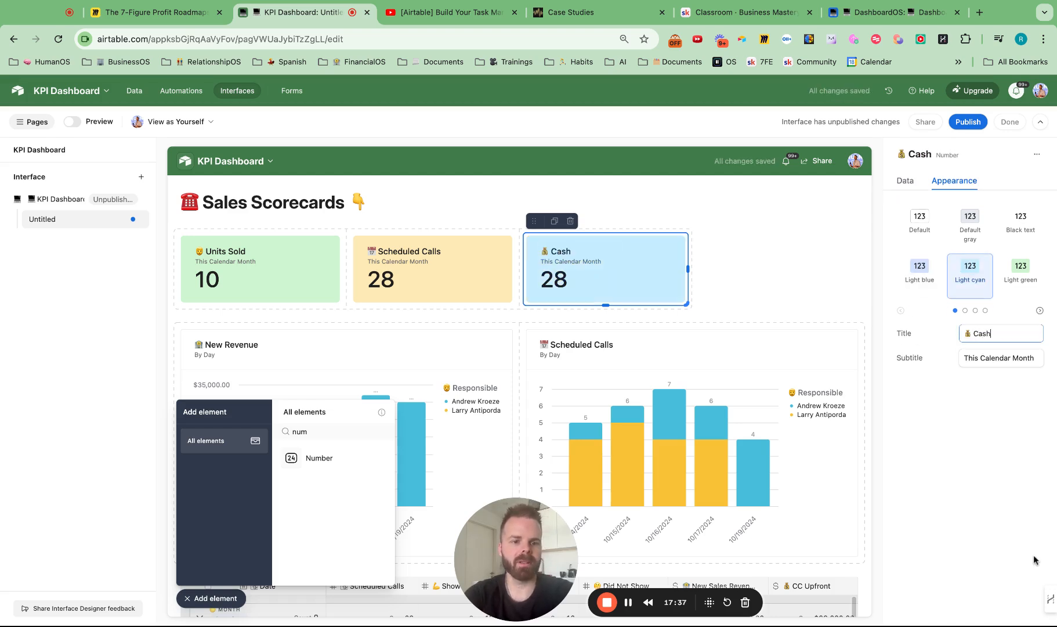
pyautogui.write('Collect')
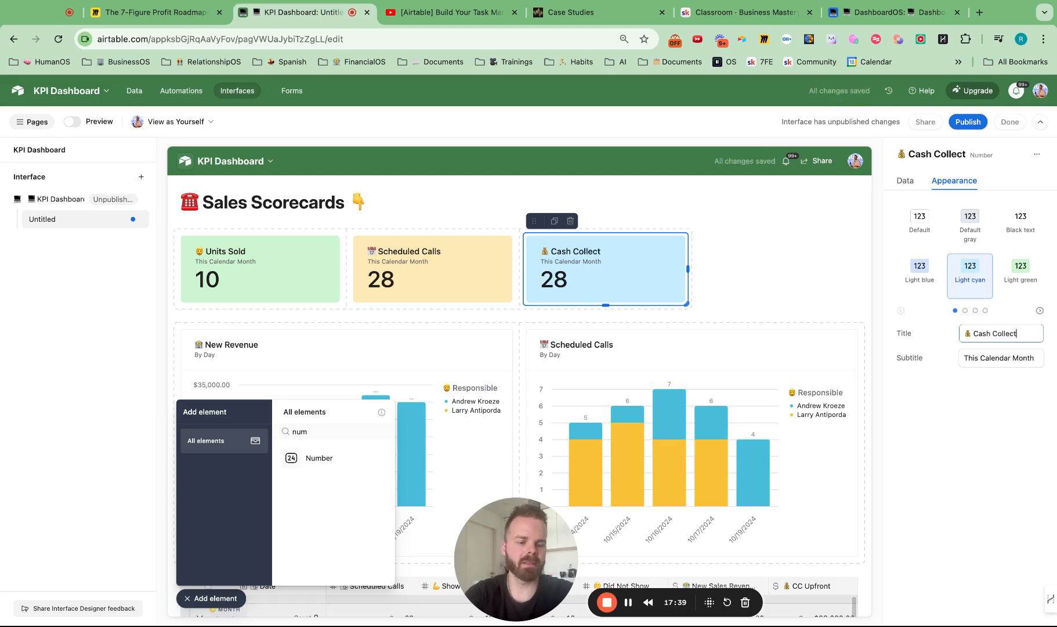
pyautogui.press('BackSpace')
pyautogui.press('BackSpace')
pyautogui.press('BackSpace')
pyautogui.press('BackSpace')
pyautogui.press('BackSpace')
pyautogui.press('BackSpace')
pyautogui.press('BackSpace')
pyautogui.press('BackSpace')
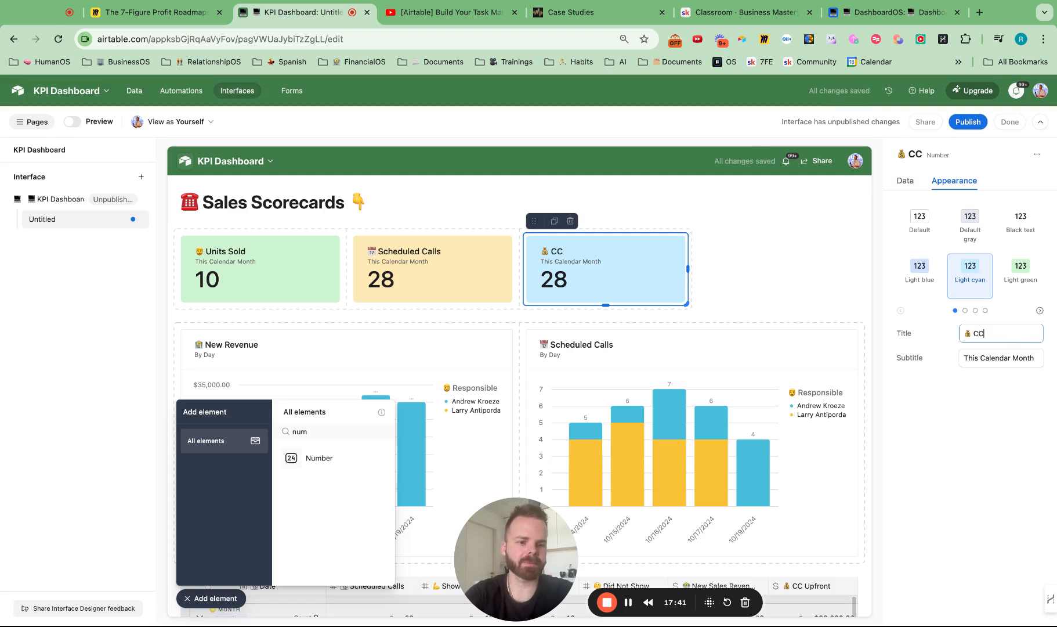
pyautogui.write('CC')
pyautogui.press('BackSpace')
pyautogui.write('Up')
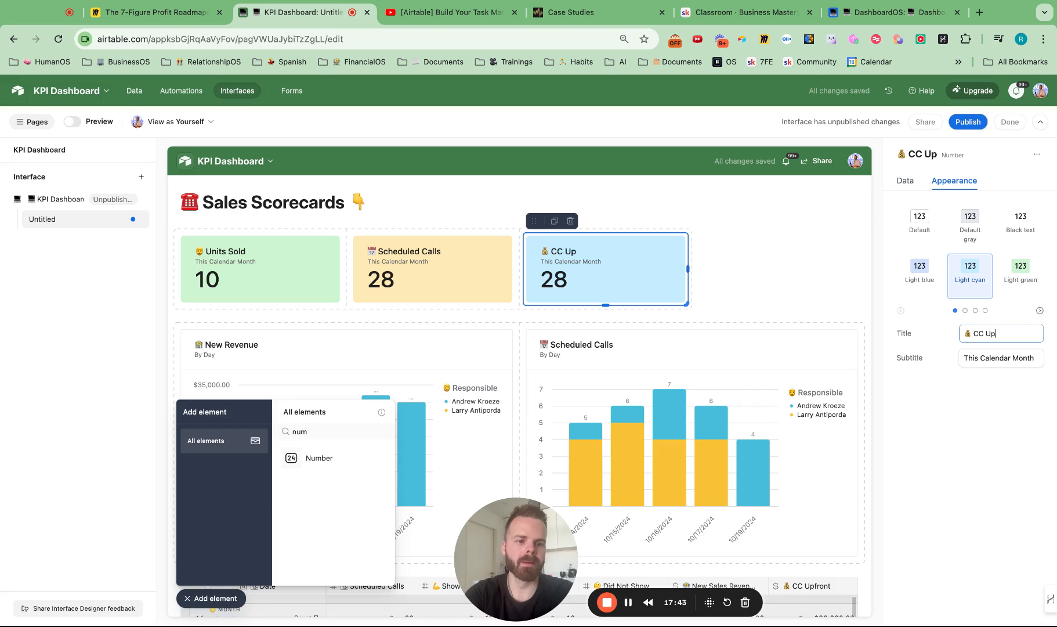
pyautogui.write('front')
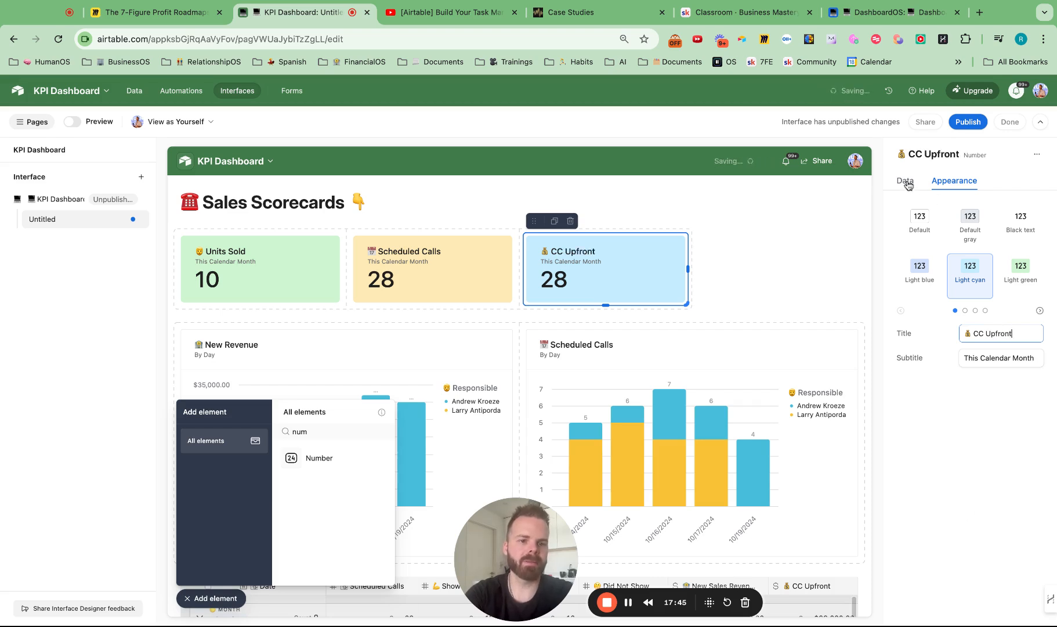
# - Change the summarized field of the CC Upfront number element to CC Upfront
pyautogui.click(906, 182)
pyautogui.click(1014, 507)
pyautogui.write('c')
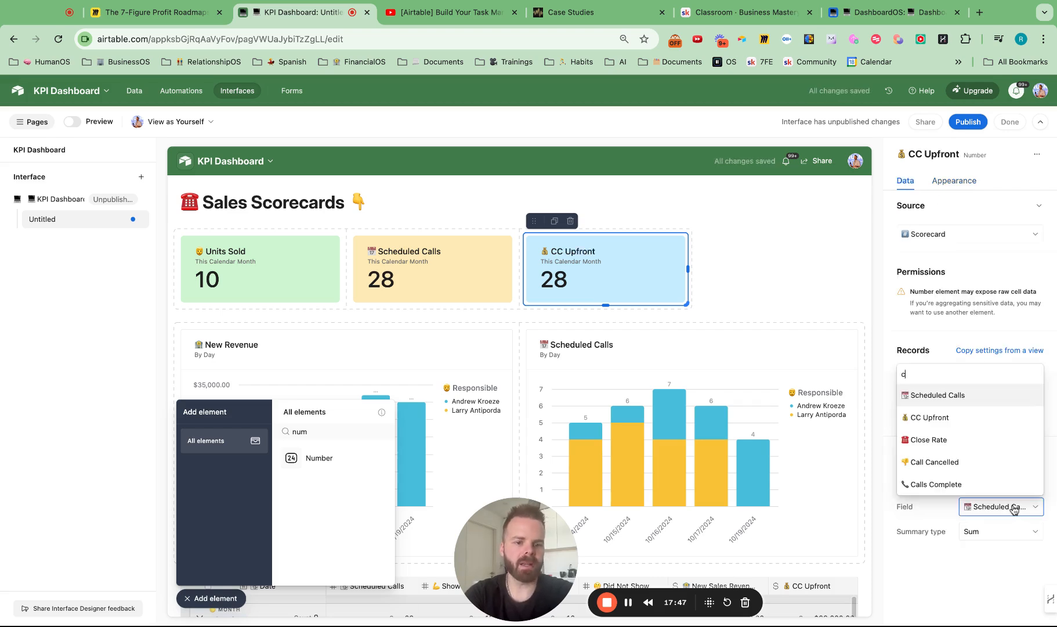
pyautogui.write('c')
pyautogui.click(929, 483)
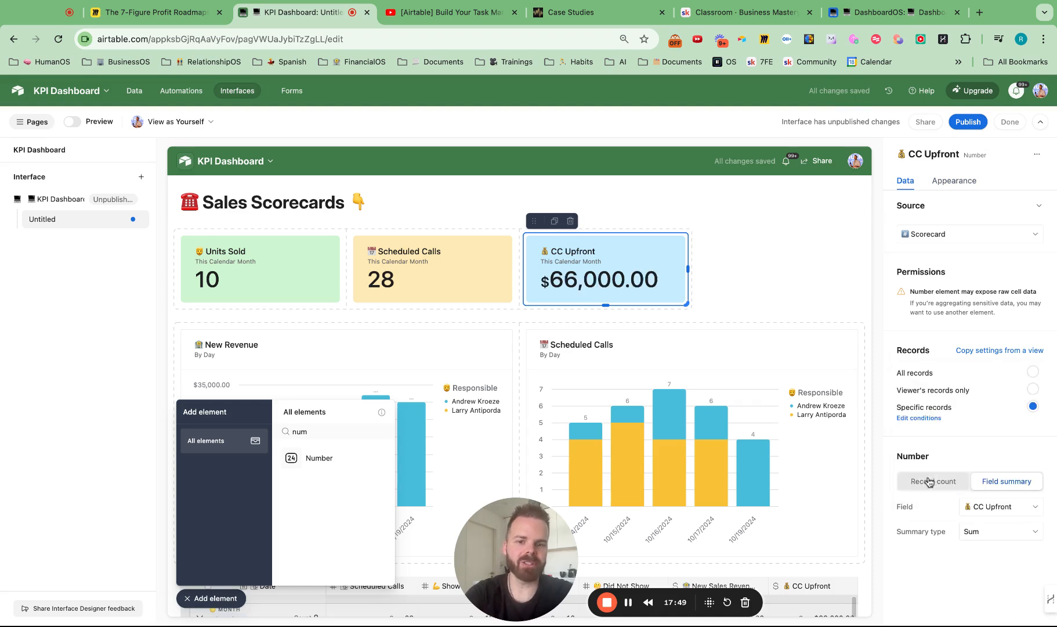
# - Duplicate the CC Upfront number element and retitle the original as "🏦 New Revenue"
pyautogui.click(554, 222)
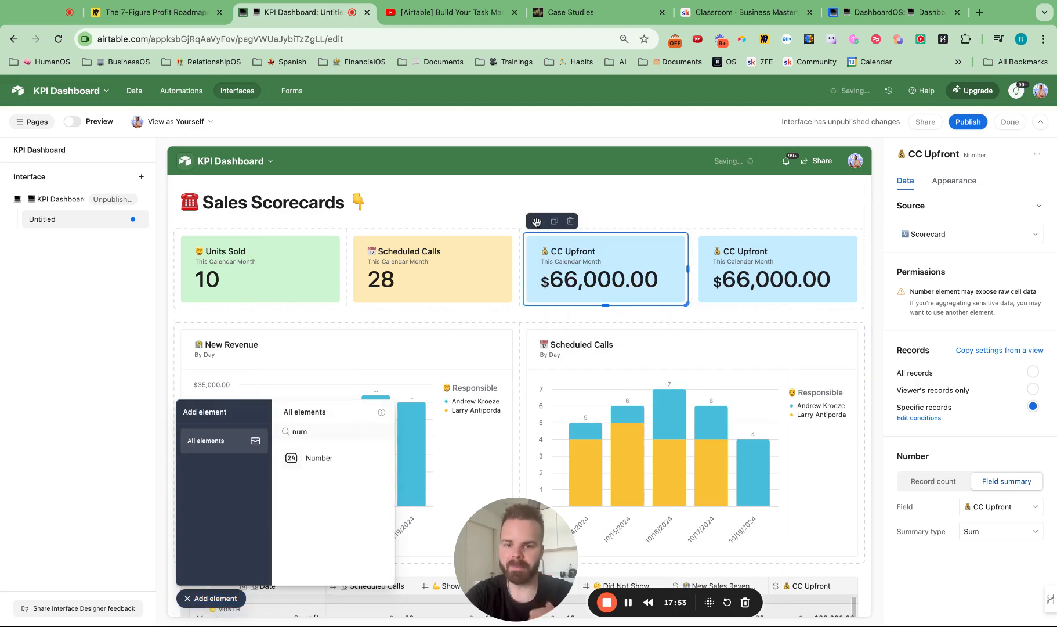
pyautogui.click(967, 181)
pyautogui.tripleClick(1017, 335)
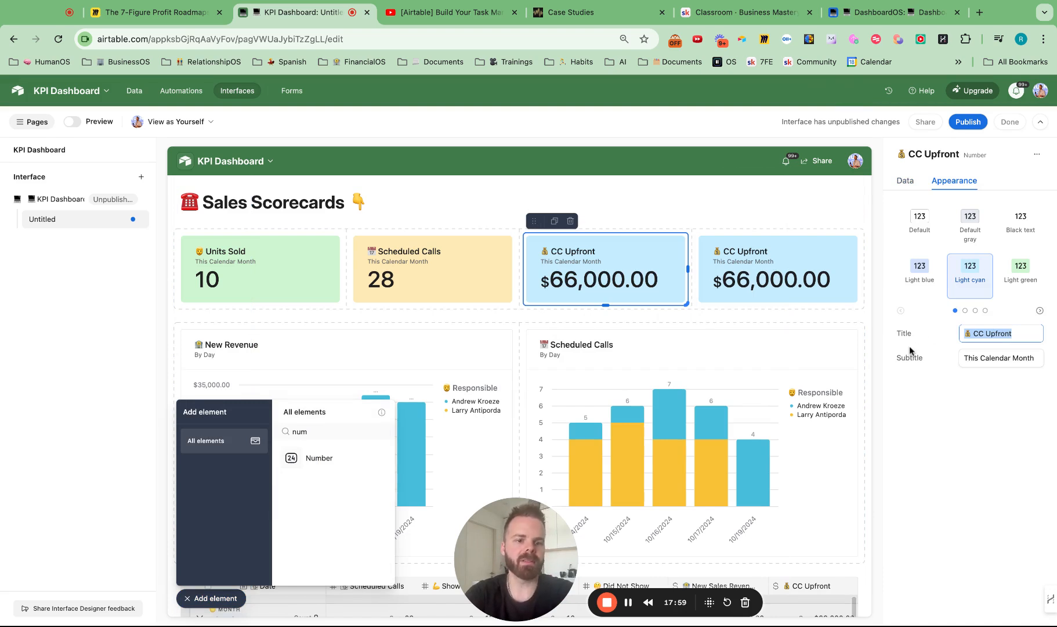
pyautogui.write('🏦')
pyautogui.write('New Revenue')
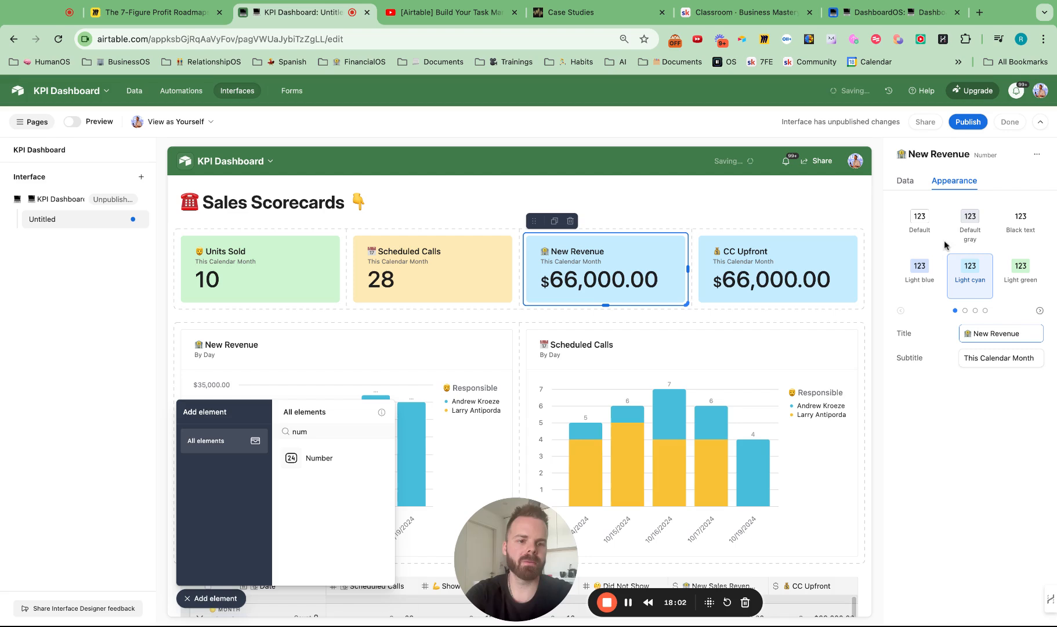
# - Make the New Revenue number summarize the New Sales Revenue field and give it the Light blue style
pyautogui.click(905, 180)
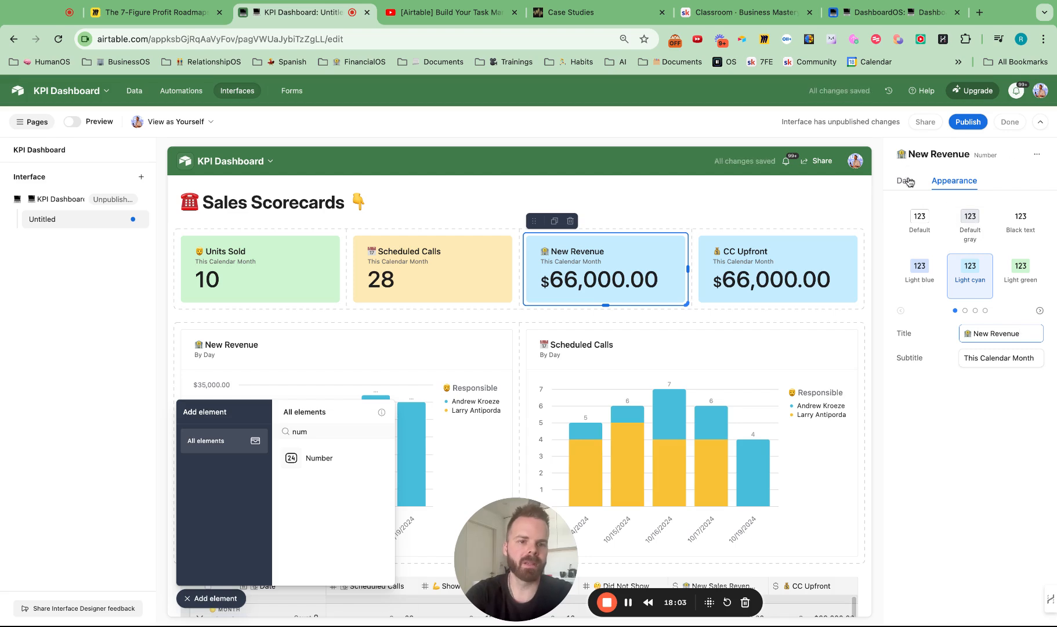
pyautogui.click(995, 509)
pyautogui.write('re')
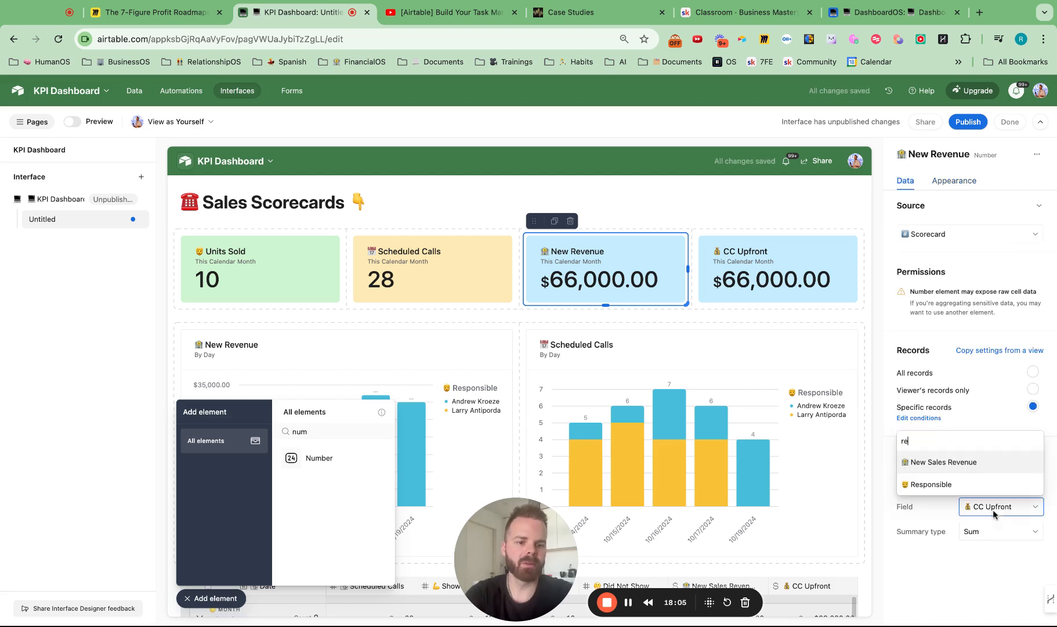
pyautogui.click(969, 471)
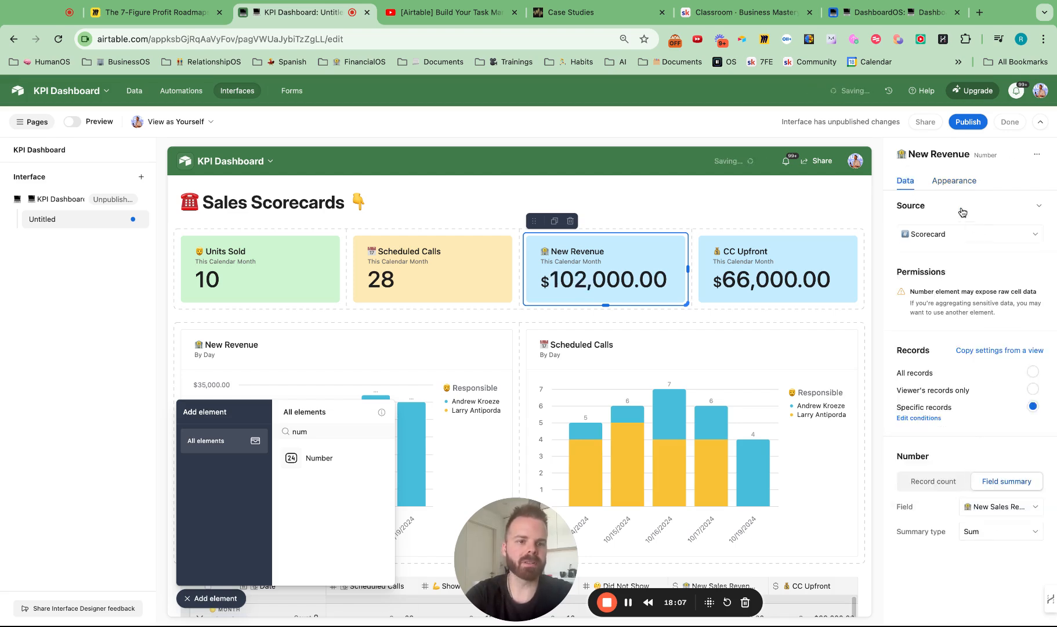
pyautogui.click(954, 181)
pyautogui.click(920, 271)
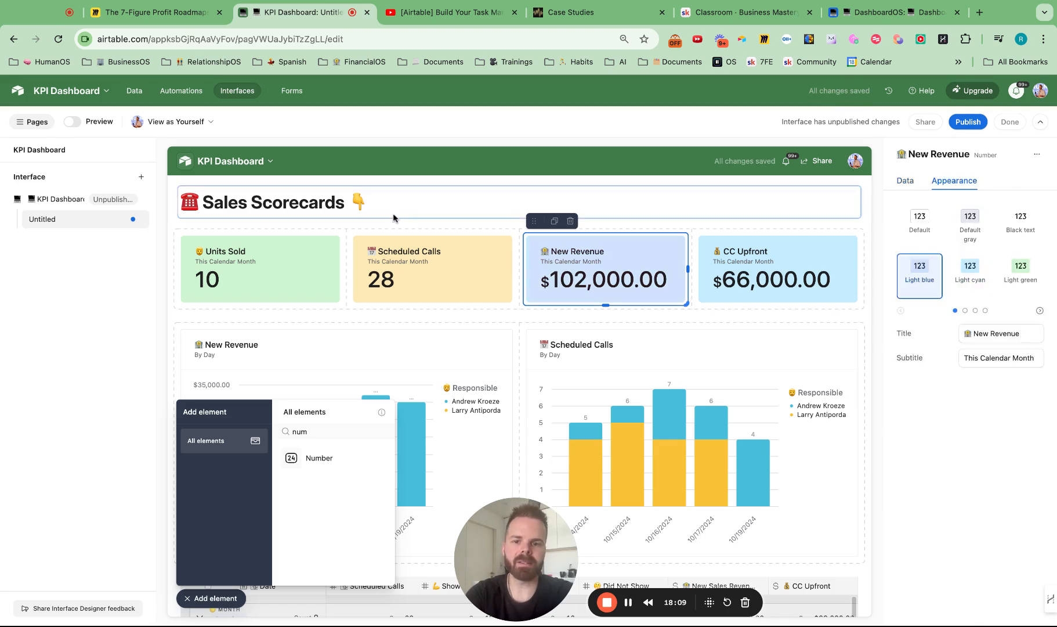
# - Apply a green background to the row of number cards and a matching one to the row of charts
pyautogui.click(351, 230)
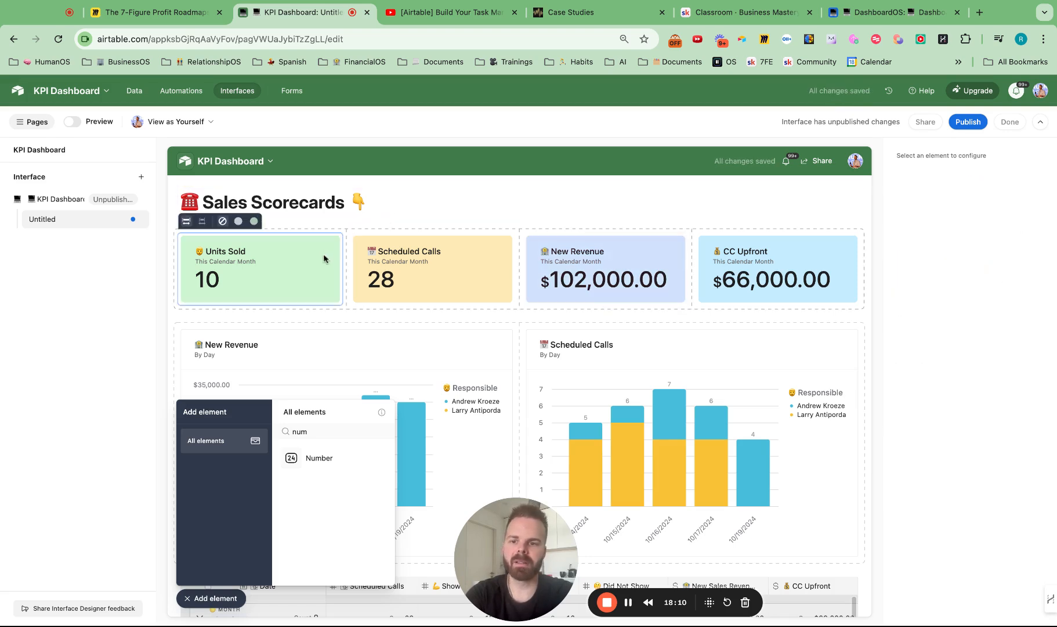
pyautogui.click(254, 221)
pyautogui.click(229, 597)
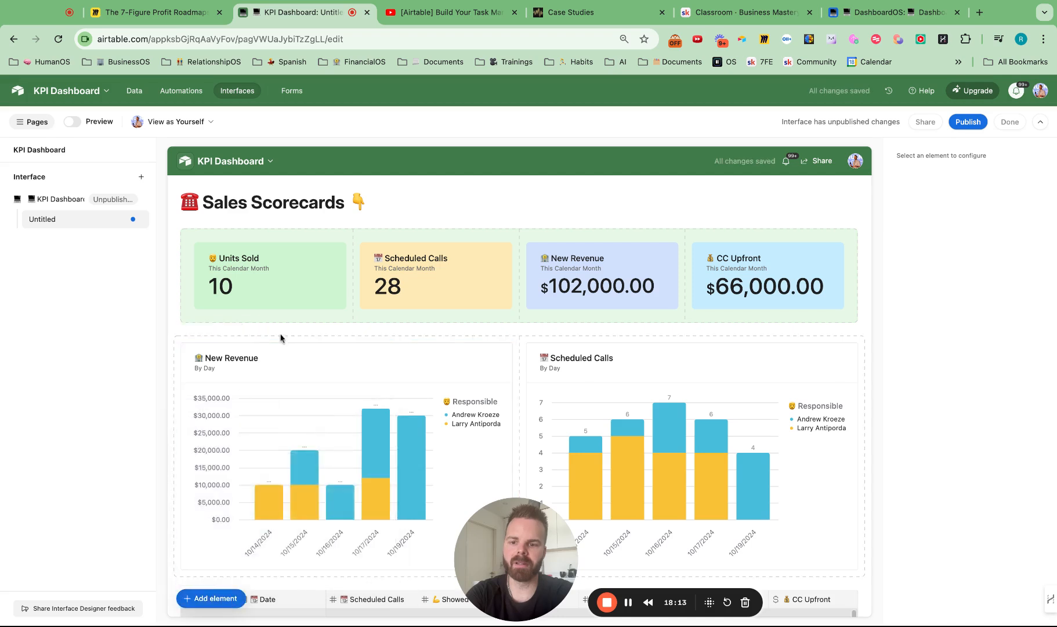
pyautogui.click(254, 329)
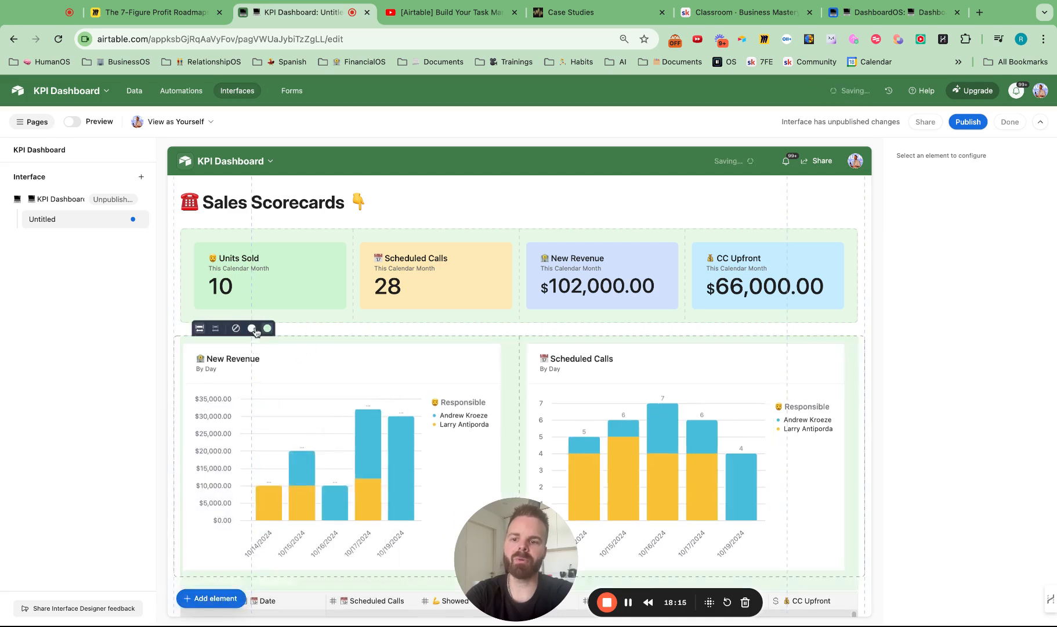
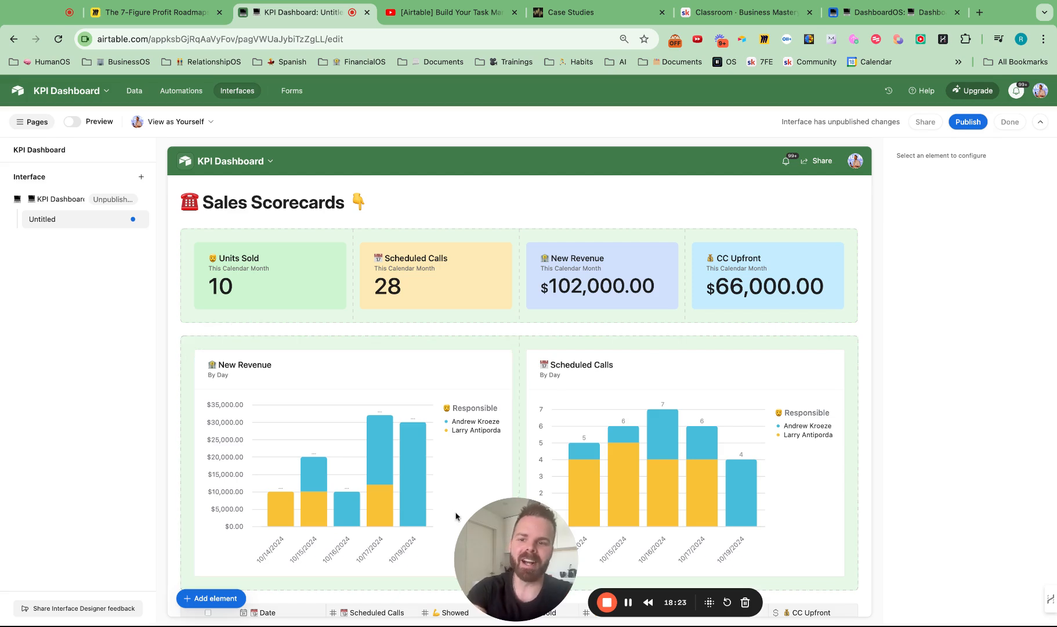
# - Add a Filter element above the Sales Scorecards heading
pyautogui.click(231, 603)
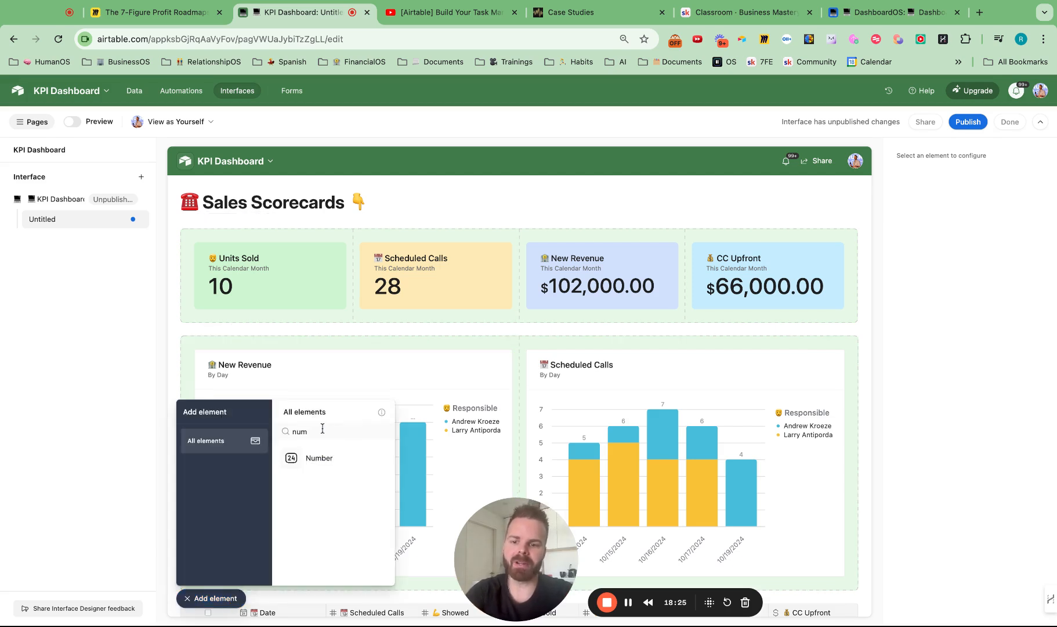
pyautogui.press('super+a')
pyautogui.press('BackSpace')
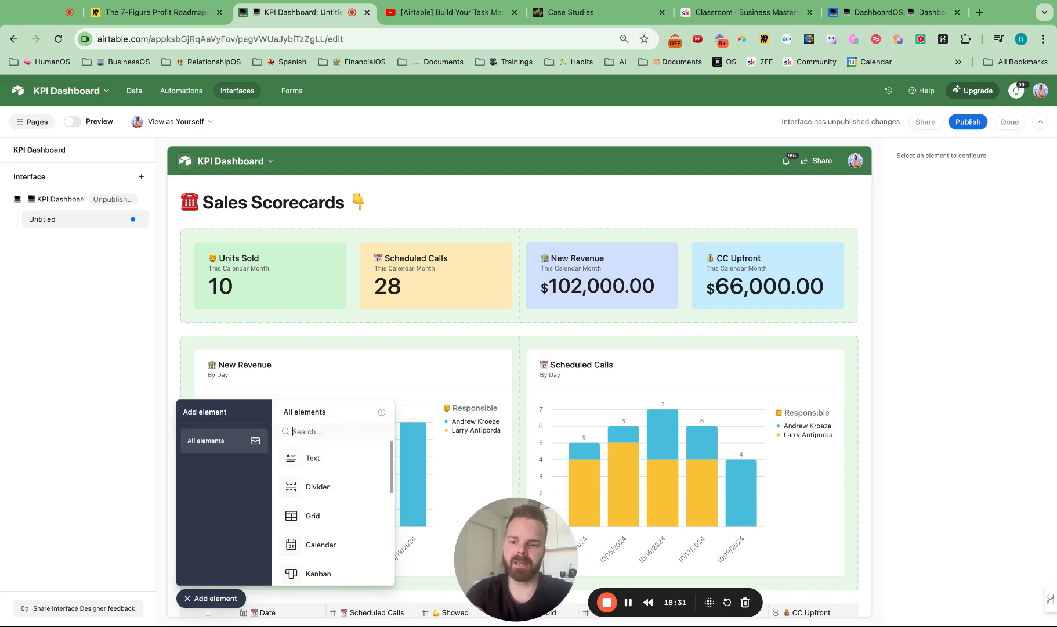
pyautogui.write('fil')
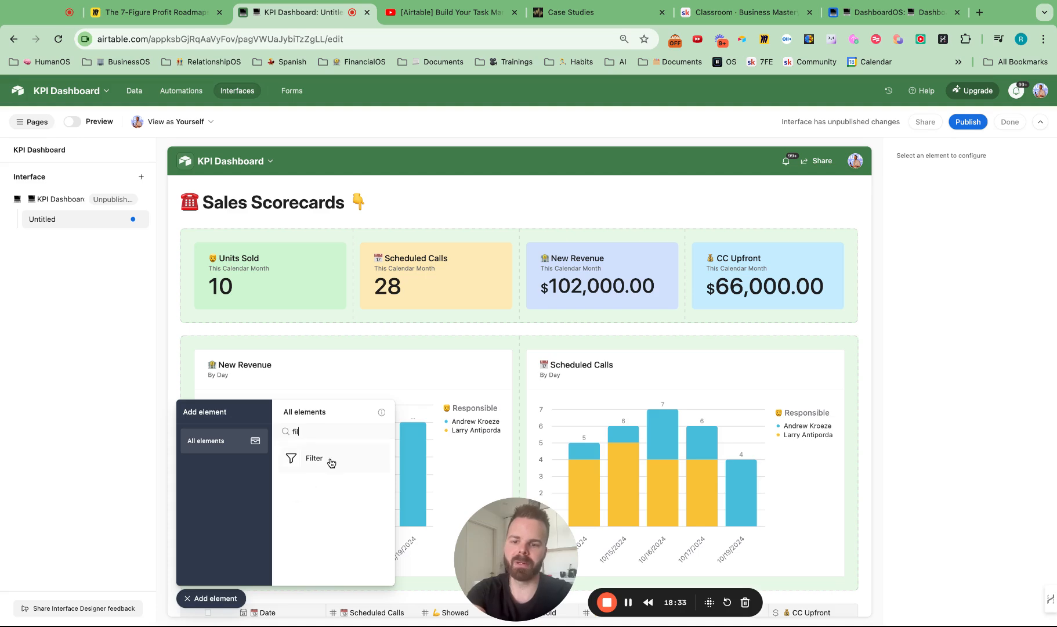
pyautogui.click(331, 462)
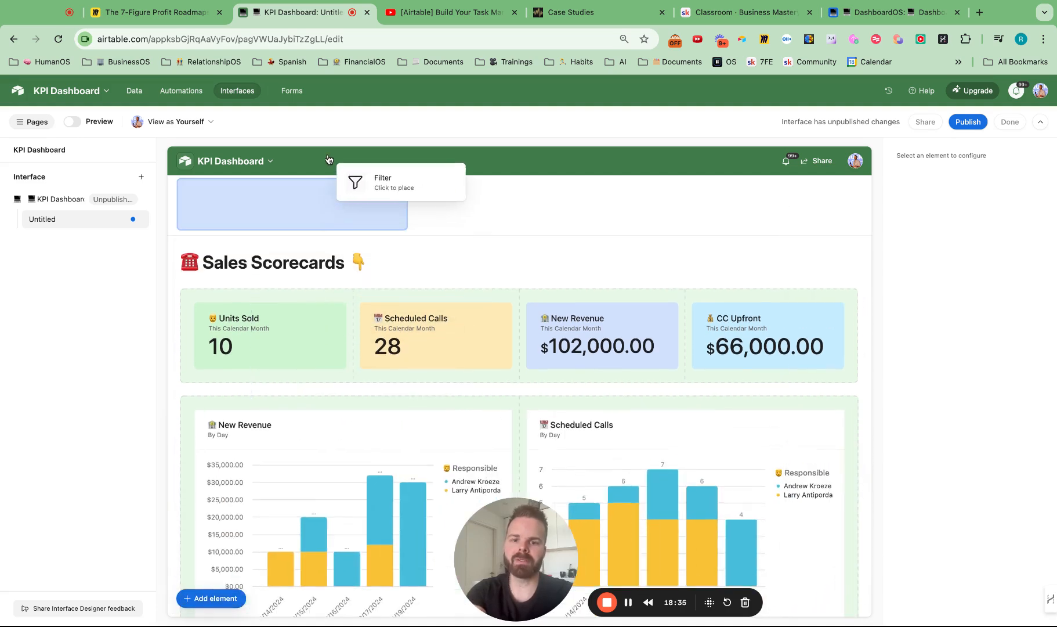
pyautogui.click(328, 159)
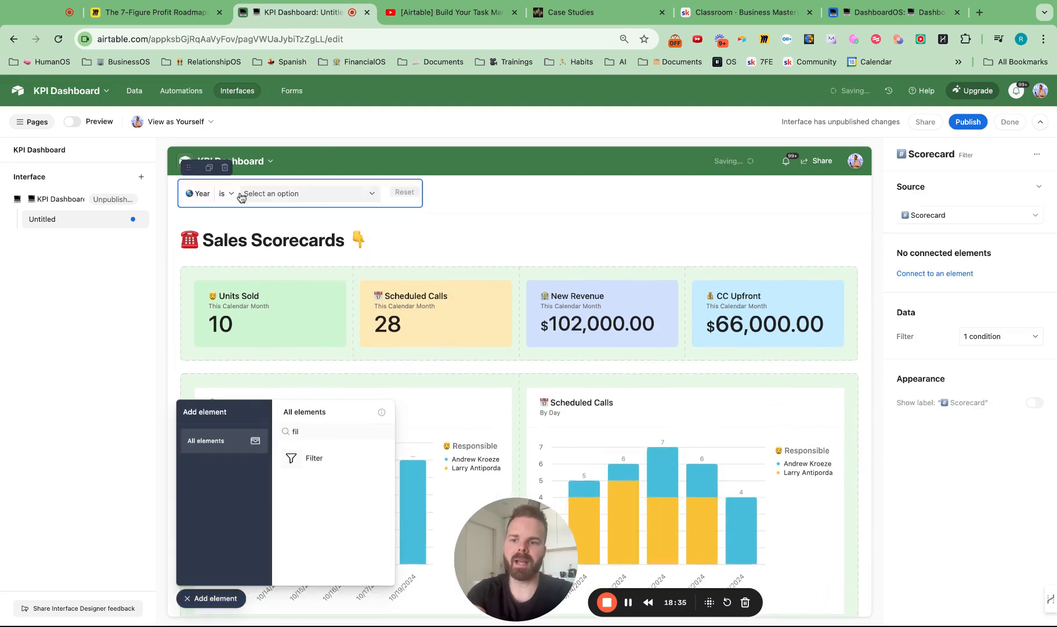
pyautogui.click(933, 273)
pyautogui.write('re')
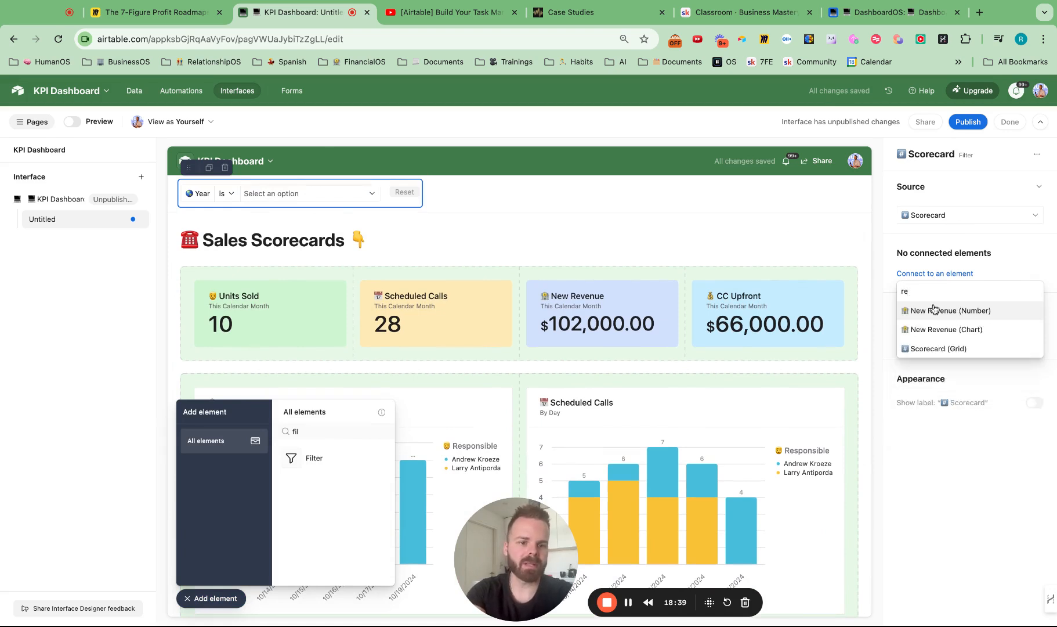
pyautogui.press('BackSpace')
pyautogui.press('BackSpace')
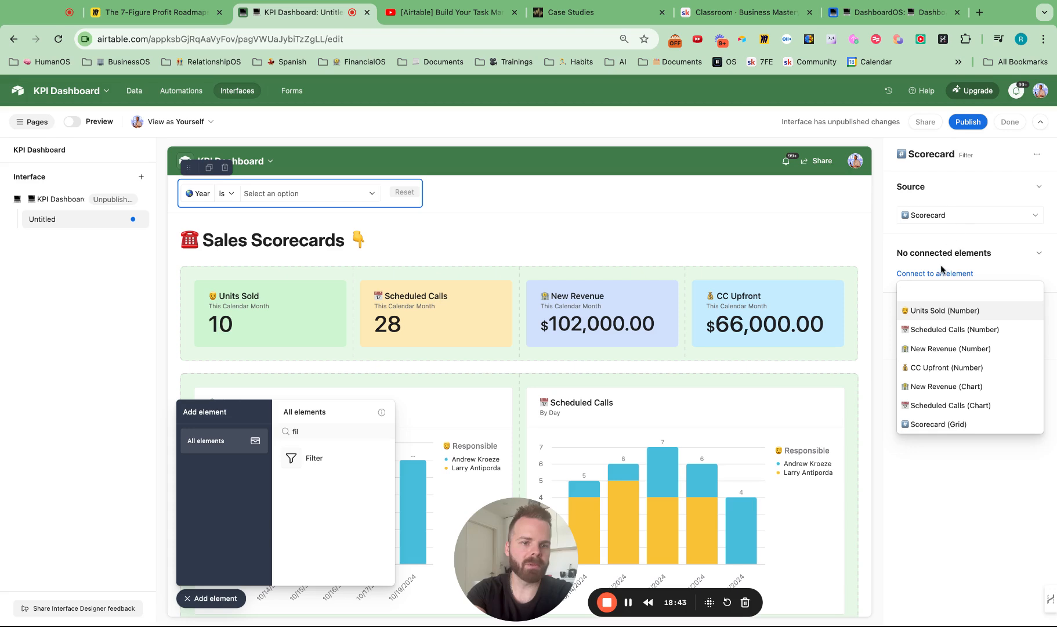
pyautogui.click(951, 215)
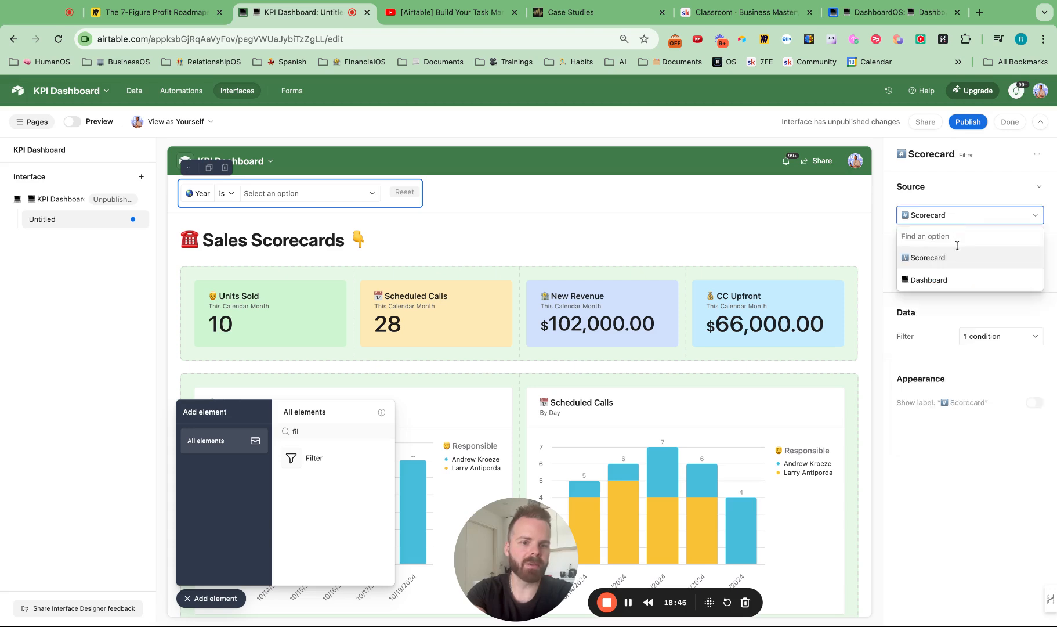
pyautogui.click(989, 336)
# - Change the field of the filter element's existing condition to Responsible
pyautogui.click(989, 336)
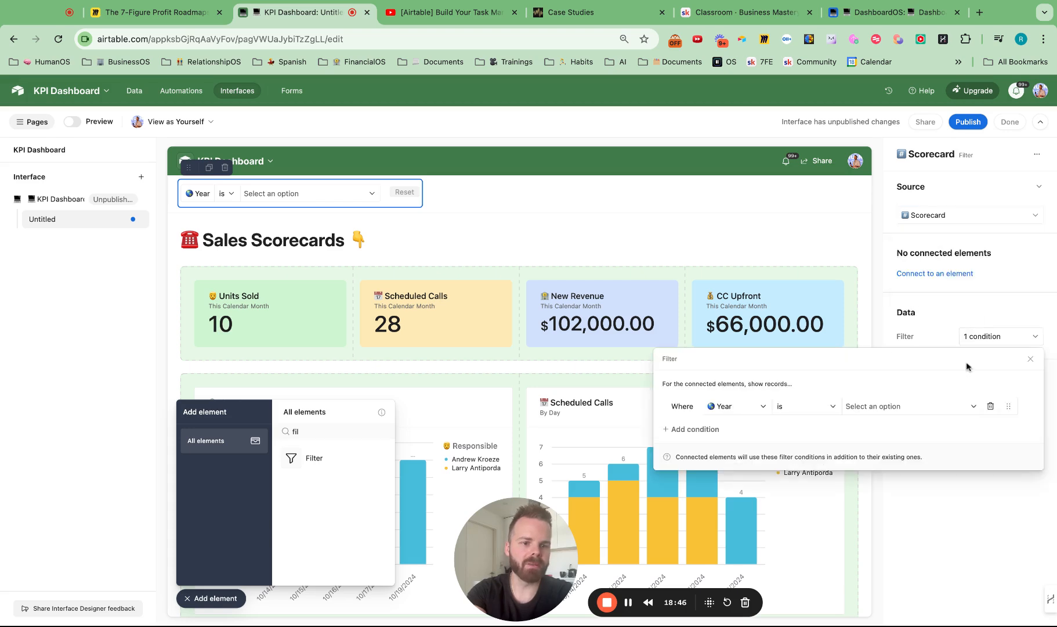
pyautogui.click(764, 409)
pyautogui.write('re')
pyautogui.click(752, 454)
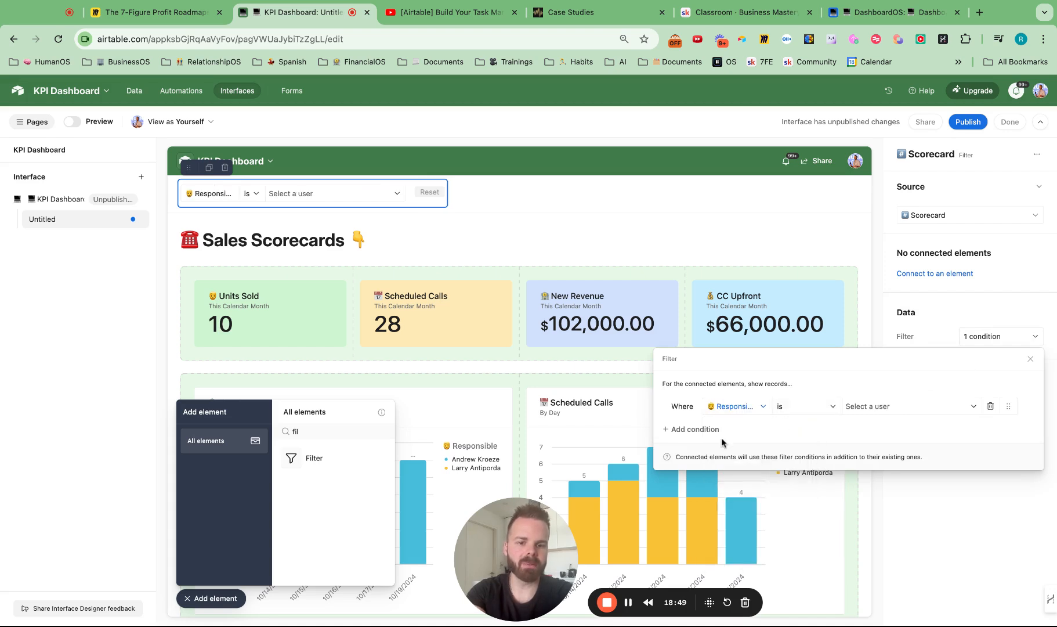
# - Add Month and Date conditions to the filter element and move the Date condition to first place
pyautogui.click(693, 429)
pyautogui.click(751, 434)
pyautogui.write('mon')
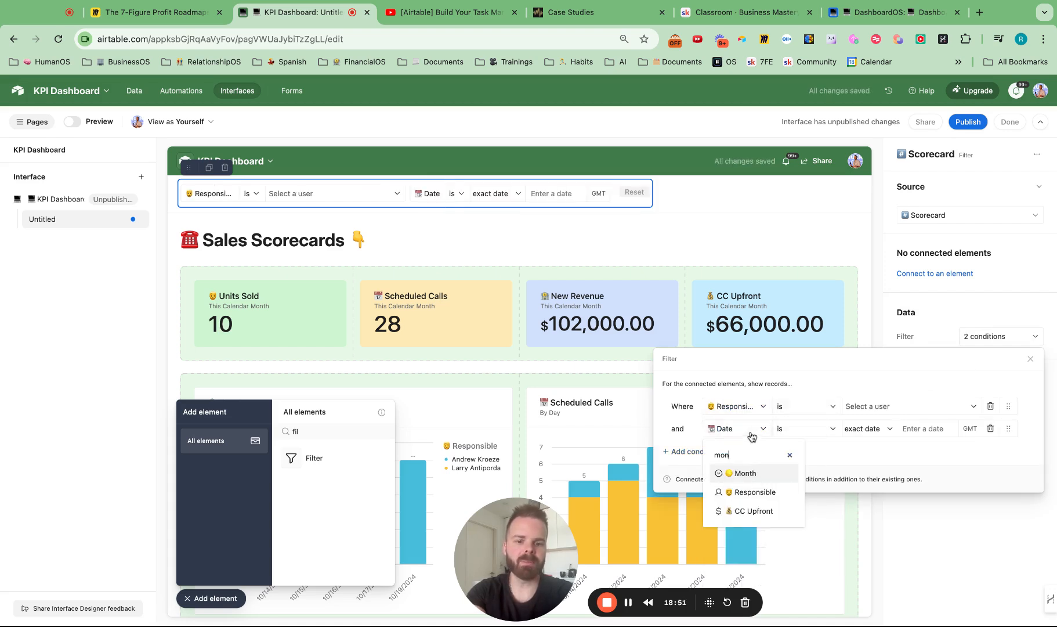
pyautogui.click(747, 472)
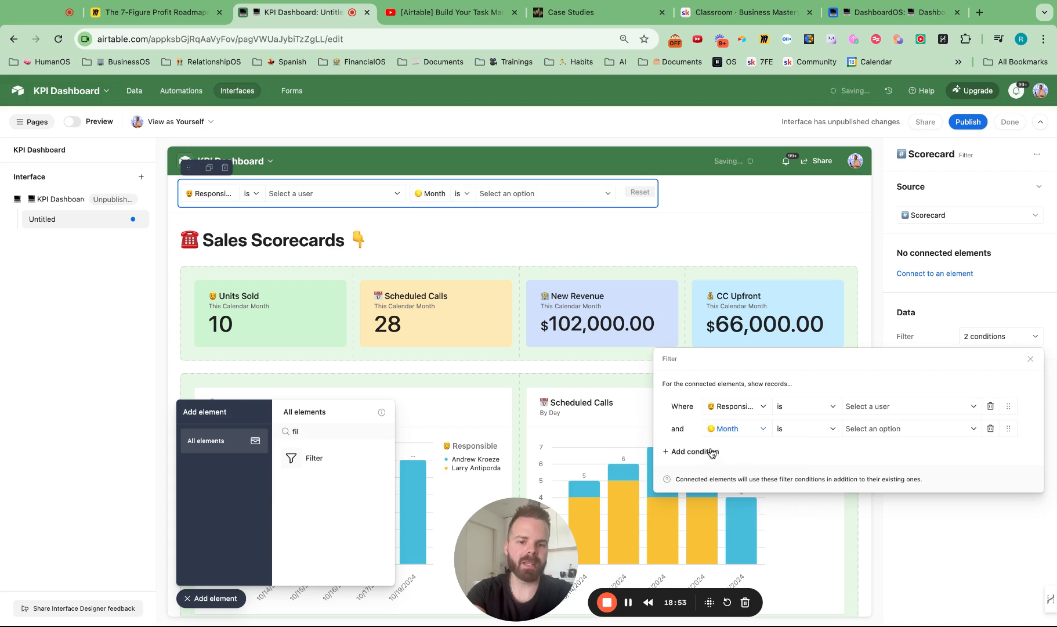
pyautogui.click(712, 452)
pyautogui.moveTo(1013, 451); pyautogui.dragTo(1010, 400)
# - Connect the filter element to the Units Sold, Scheduled Calls, New Revenue and CC Upfront number elements
pyautogui.click(935, 273)
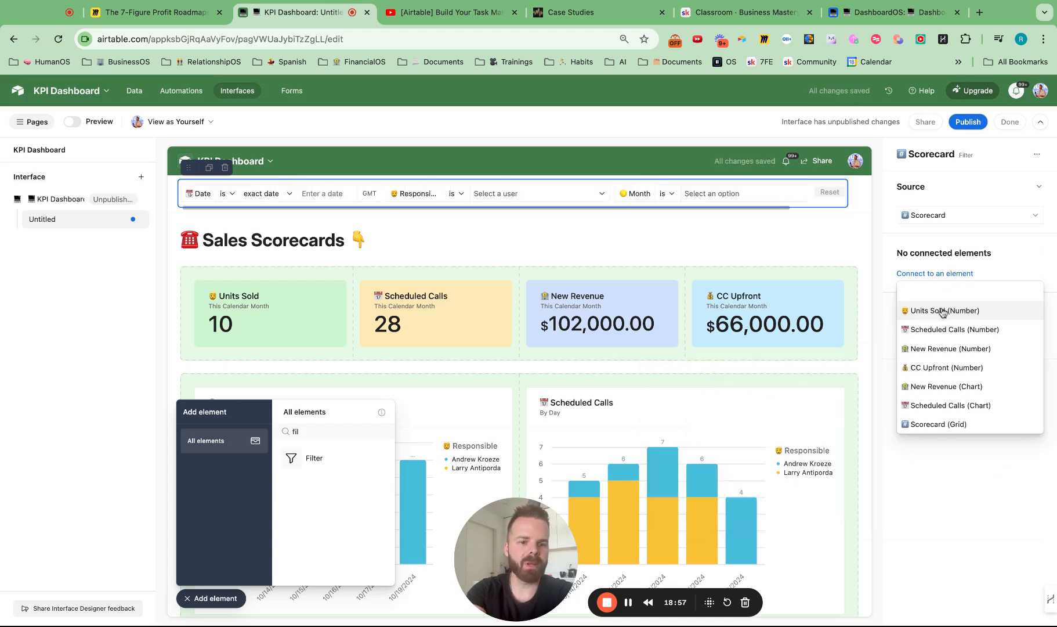
pyautogui.click(943, 312)
pyautogui.click(940, 297)
pyautogui.click(947, 340)
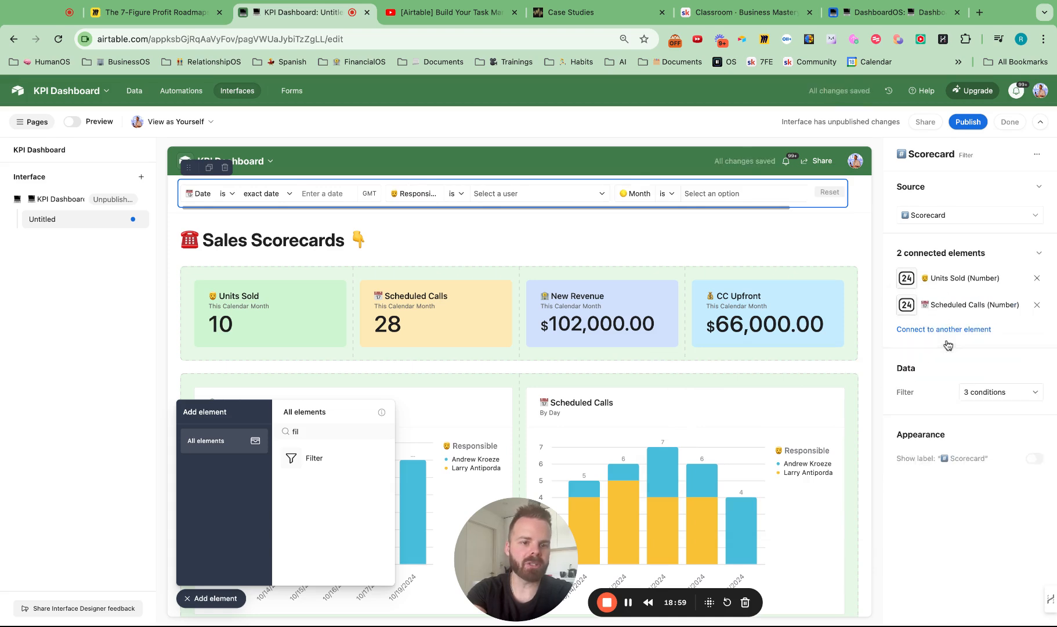
pyautogui.click(944, 329)
pyautogui.click(950, 365)
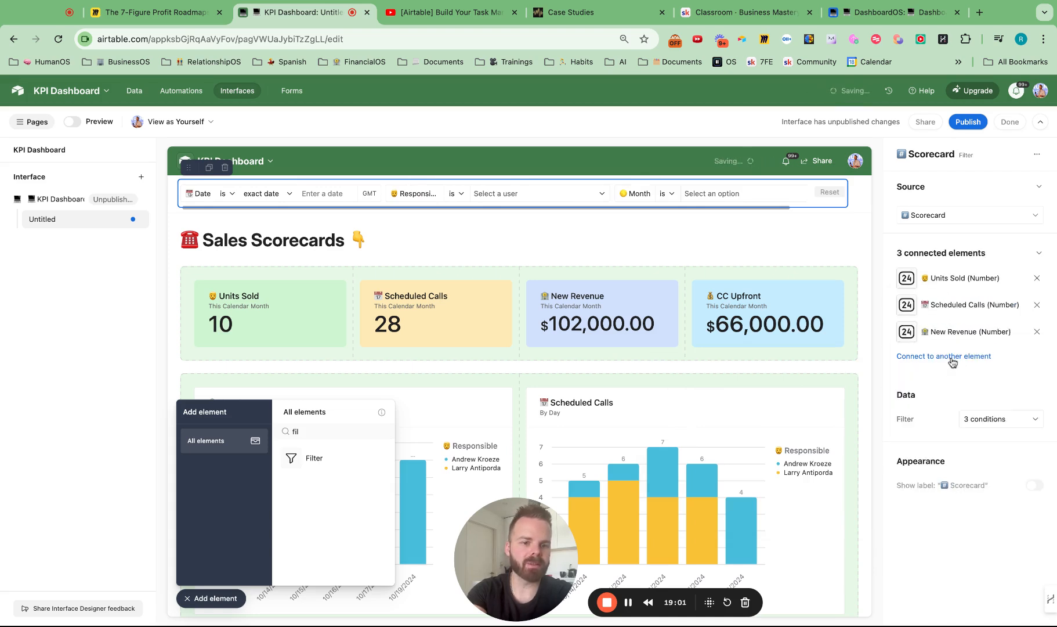
pyautogui.click(951, 362)
pyautogui.click(948, 392)
# - Connect the filter element to the New Revenue chart, the Scheduled Calls chart and the Scorecard grid
pyautogui.click(948, 382)
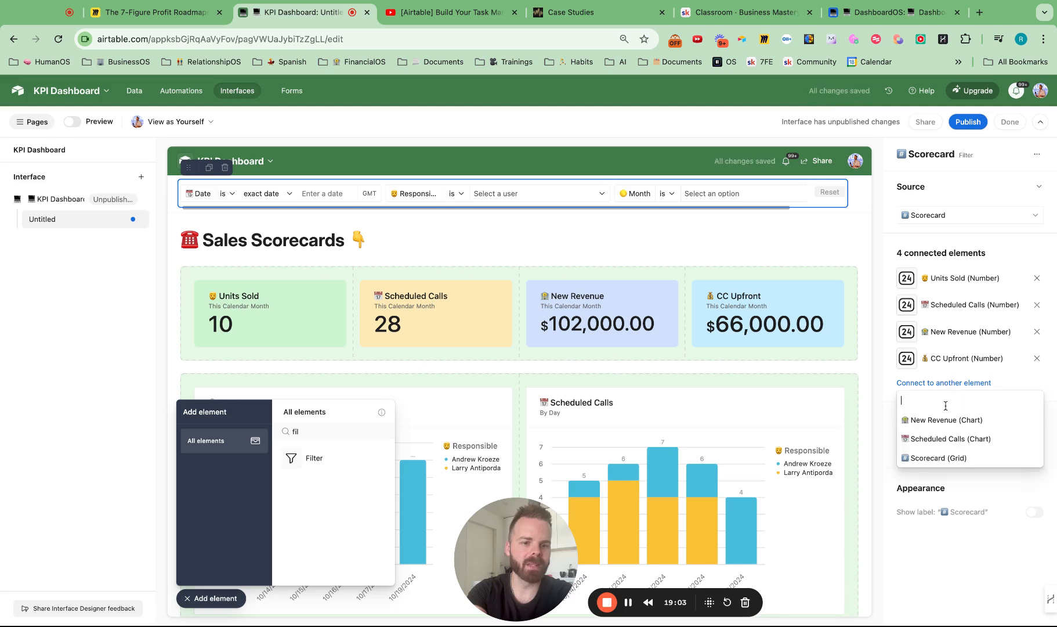
pyautogui.click(946, 420)
pyautogui.click(944, 408)
pyautogui.click(940, 447)
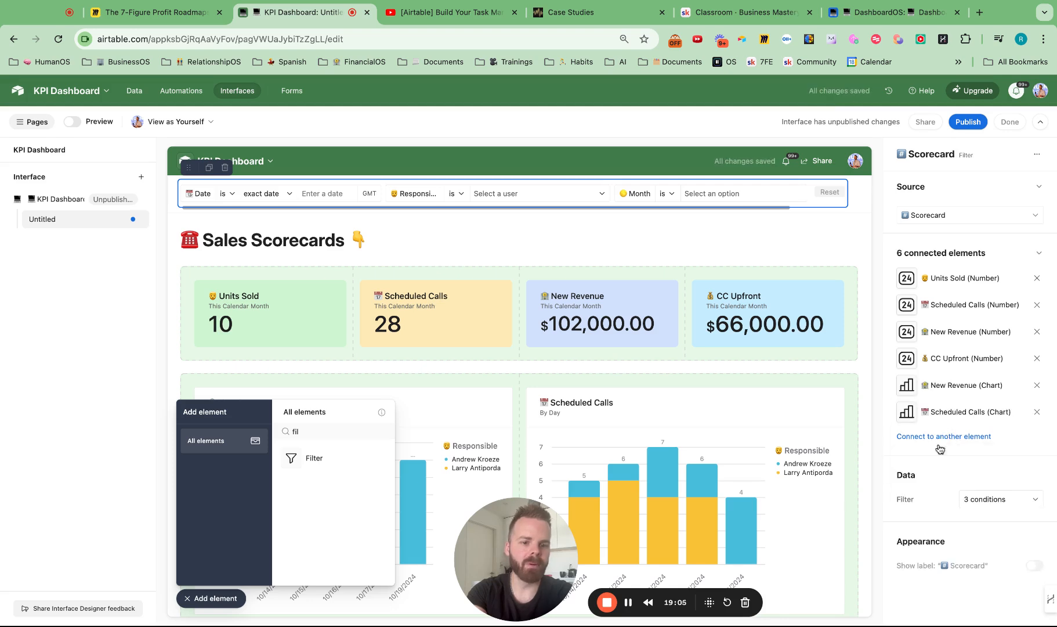
pyautogui.click(941, 436)
pyautogui.click(934, 474)
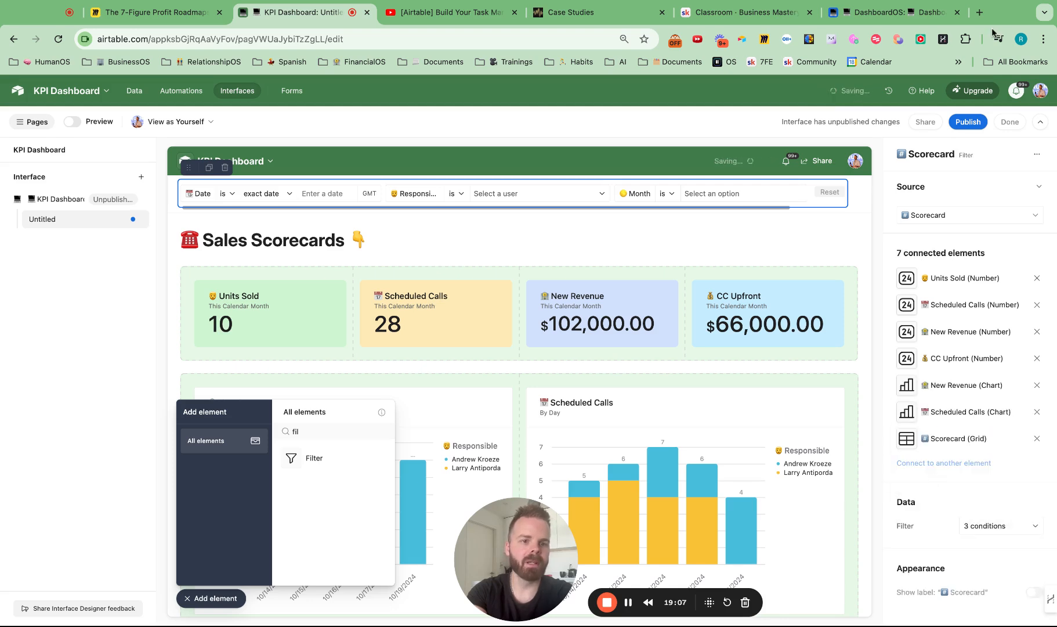
# - Publish the interface and dismiss the offer to share it
pyautogui.click(968, 122)
pyautogui.click(628, 411)
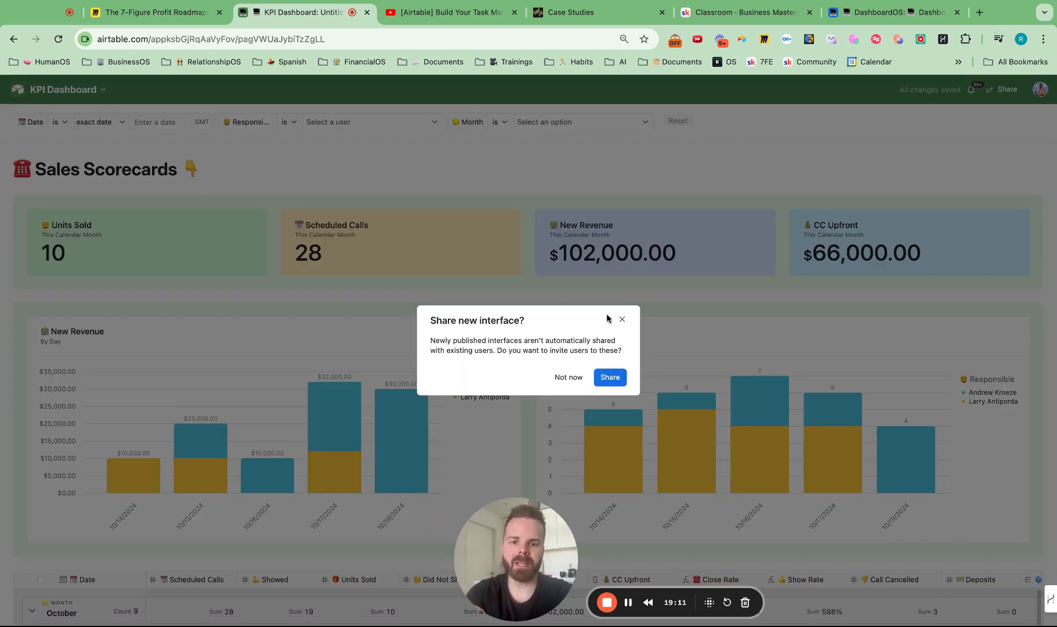
pyautogui.click(621, 319)
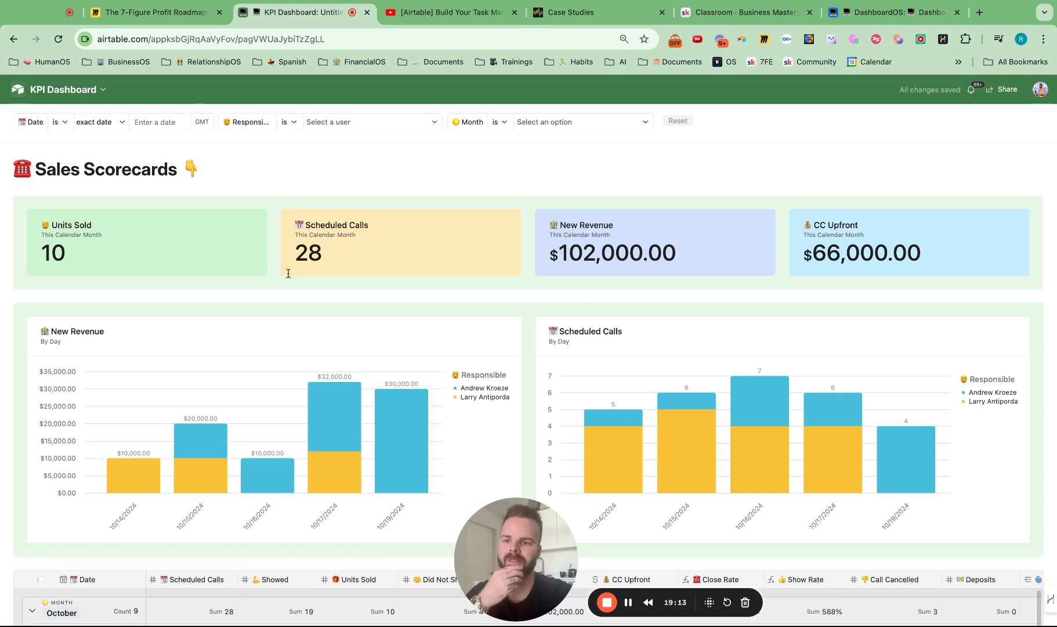
# - Look through the published dashboard and filter it by one salesperson in the Responsible condition
pyautogui.scroll(-2, 259, 231)
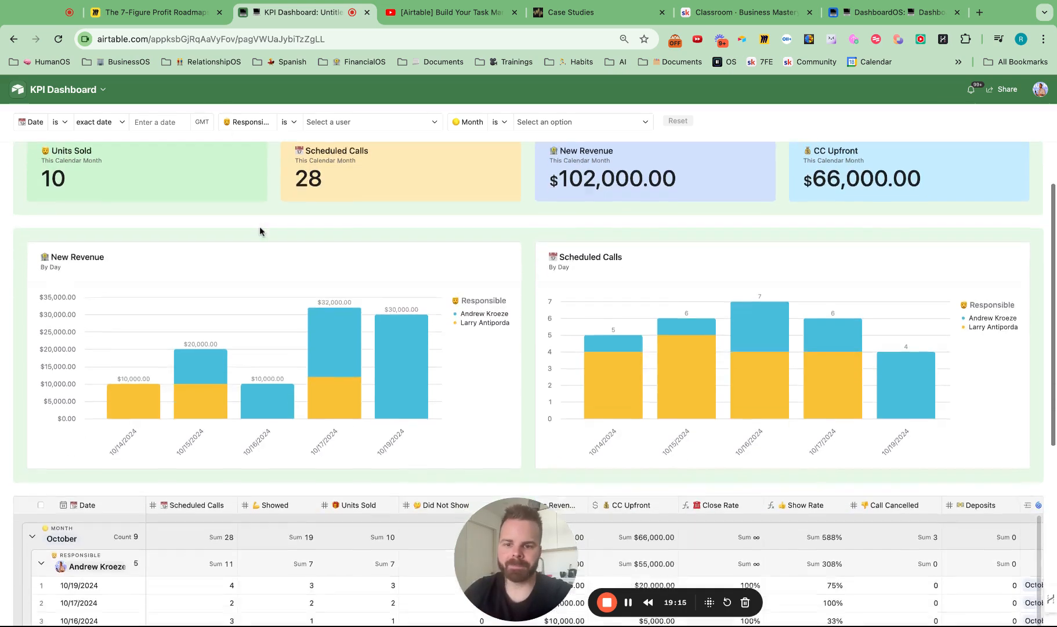
pyautogui.scroll(-8, 260, 231)
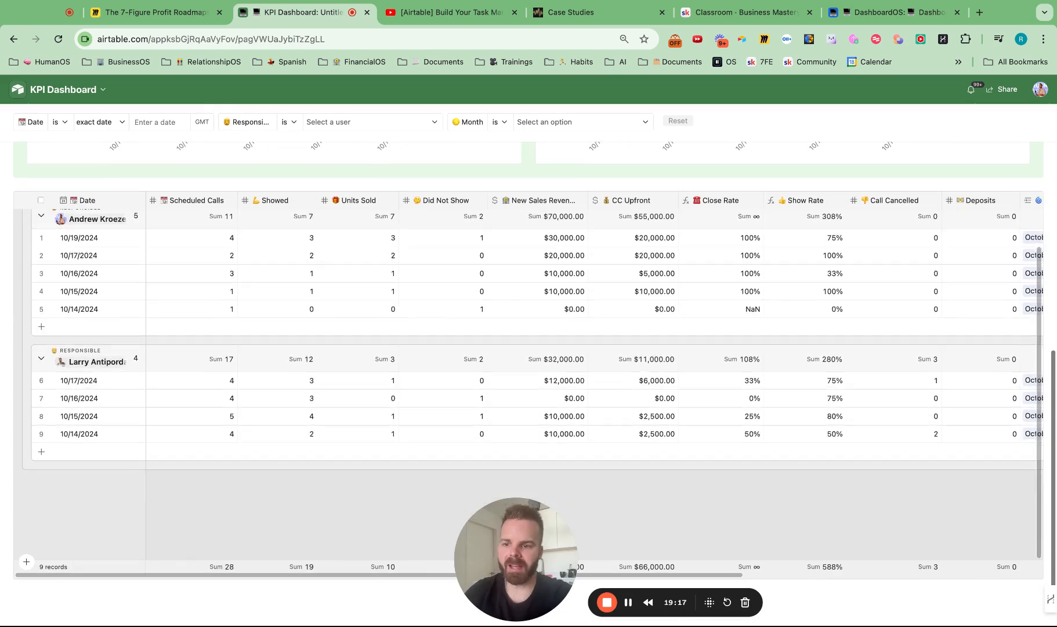
pyautogui.scroll(10, 259, 231)
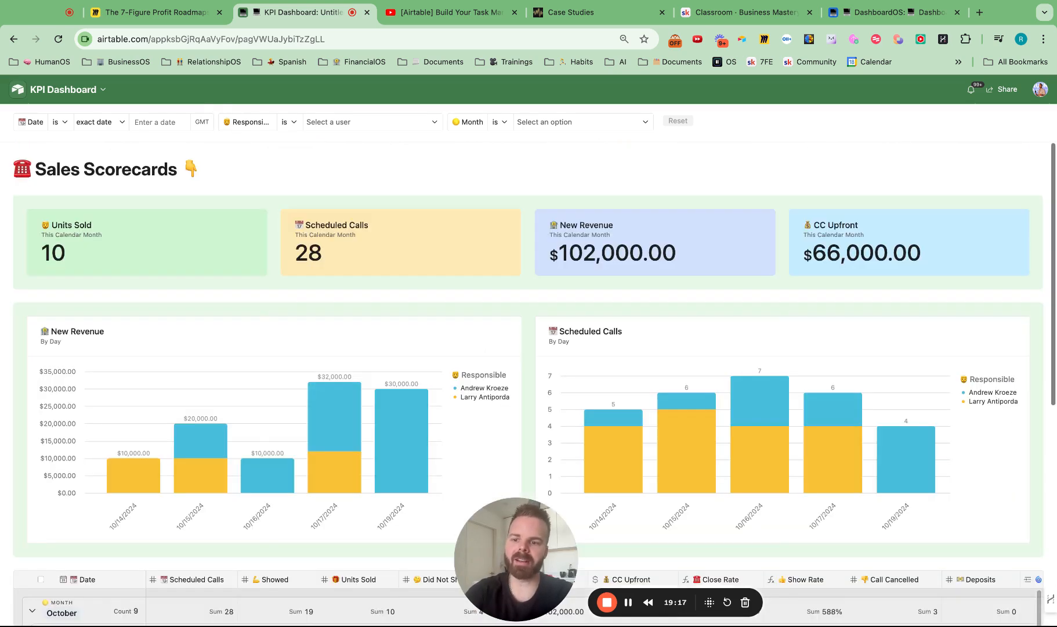
pyautogui.click(351, 121)
pyautogui.click(362, 190)
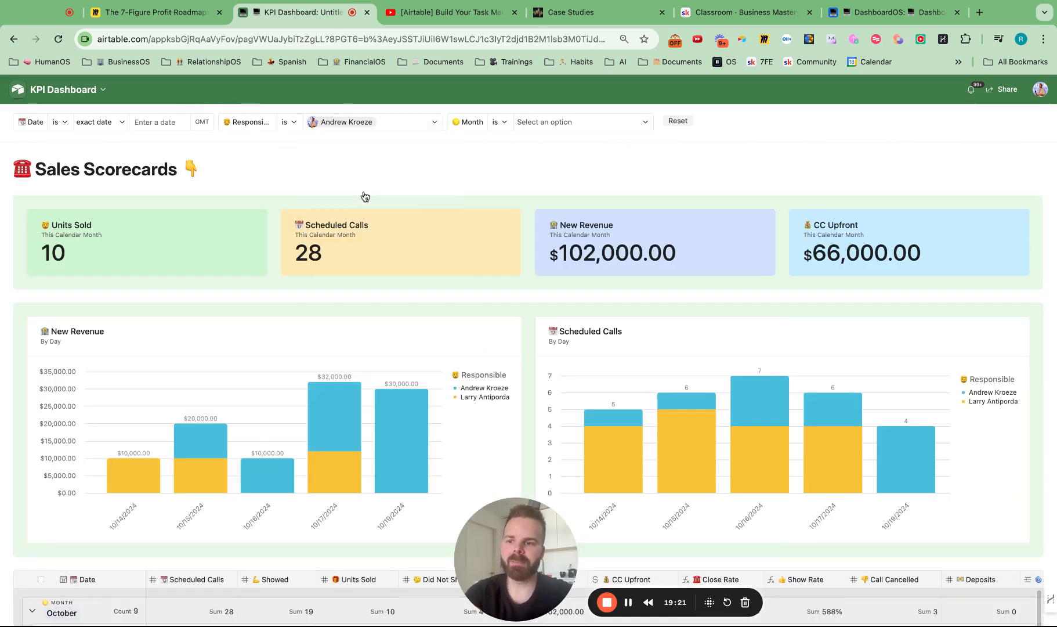
# - Switch the Responsible filter to the other salesperson and look through the filtered number cards, charts and scorecard grid
pyautogui.scroll(-5, 373, 280)
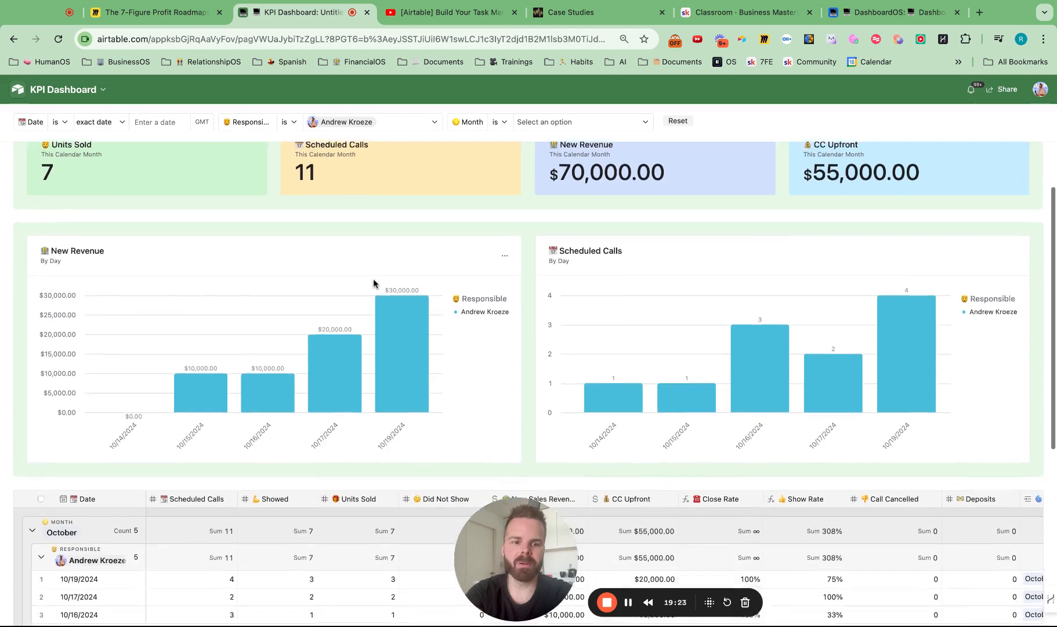
pyautogui.scroll(5, 373, 282)
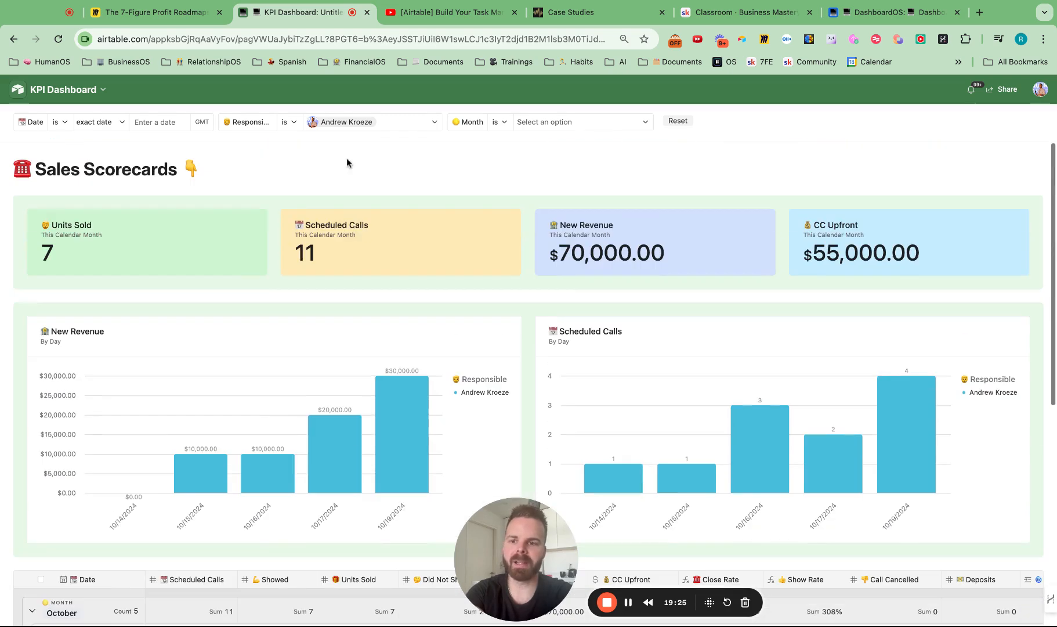
pyautogui.click(355, 123)
pyautogui.click(357, 232)
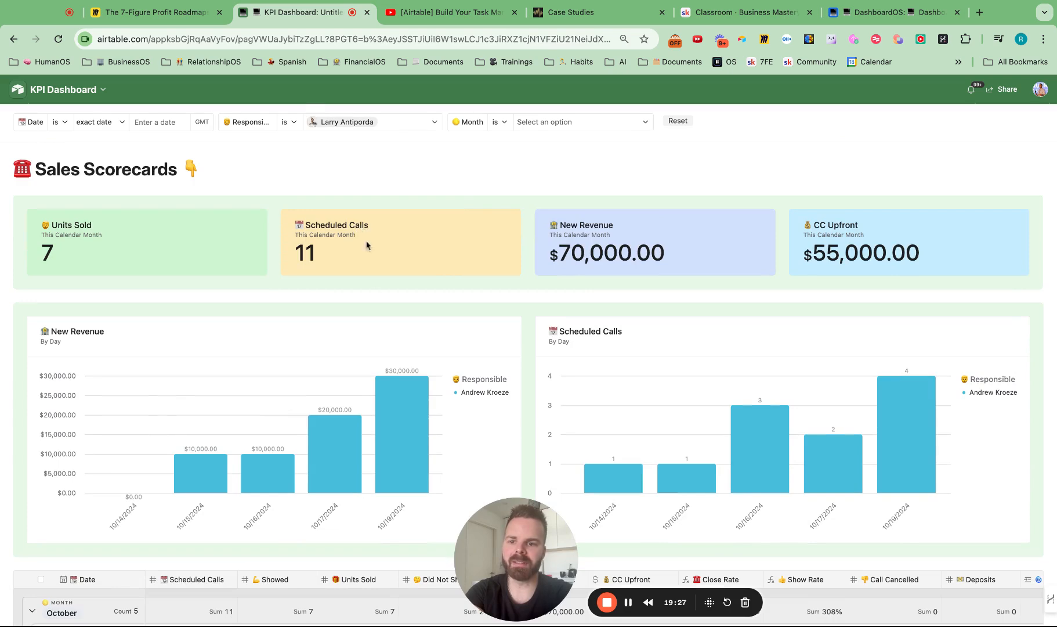
pyautogui.scroll(-2, 377, 299)
pyautogui.scroll(-5, 376, 300)
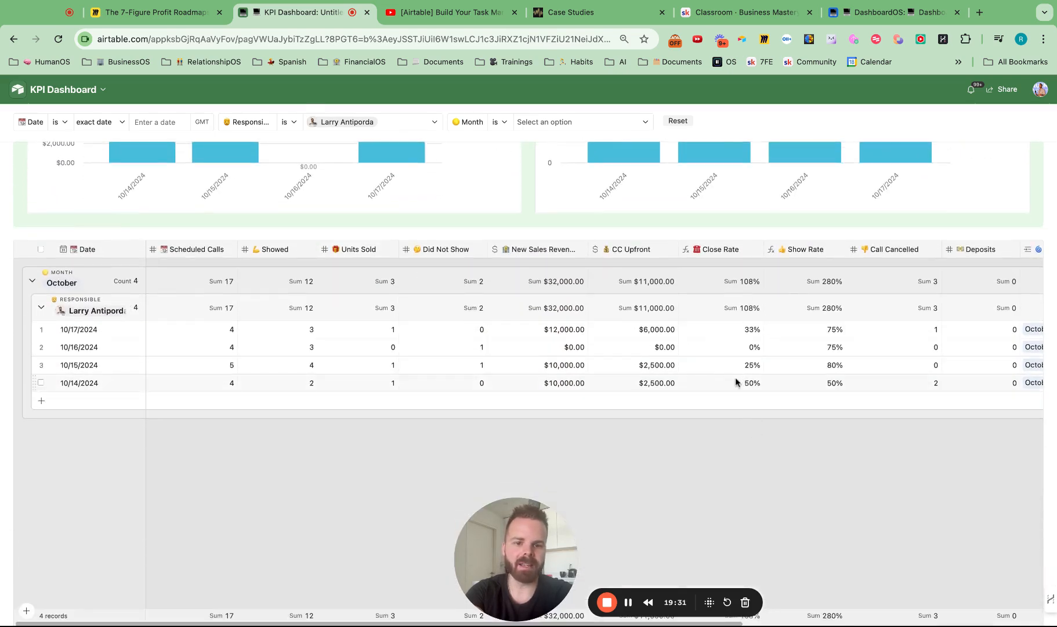
pyautogui.scroll(6, 121, 168)
# - Reopen the page for editing and set the Scorecard grid's Close Rate and Show Rate summaries to Average
pyautogui.click(81, 90)
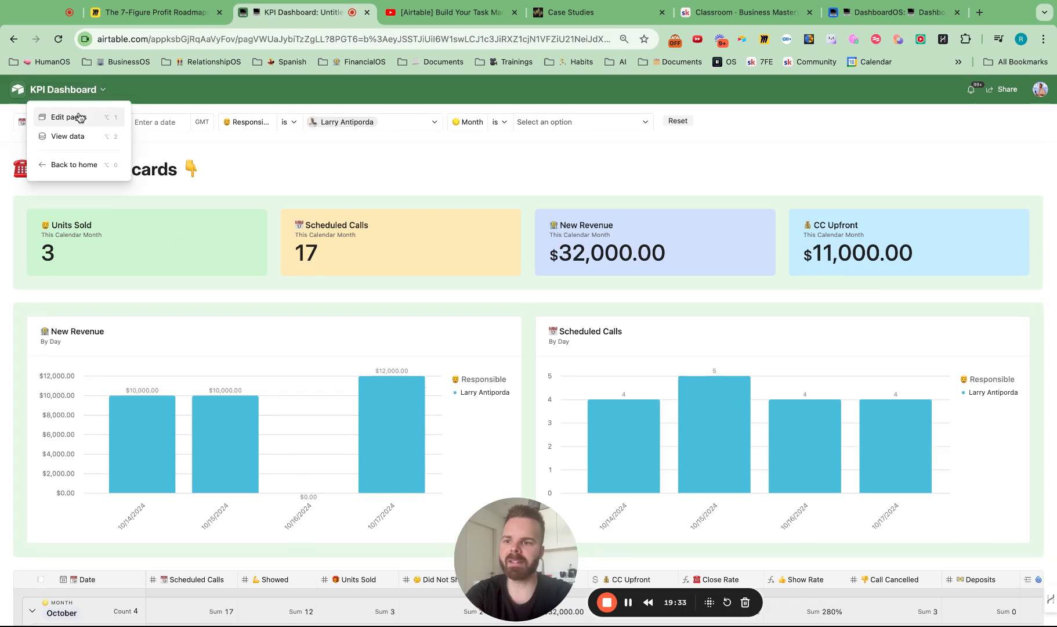
pyautogui.click(65, 114)
pyautogui.scroll(-6, 690, 434)
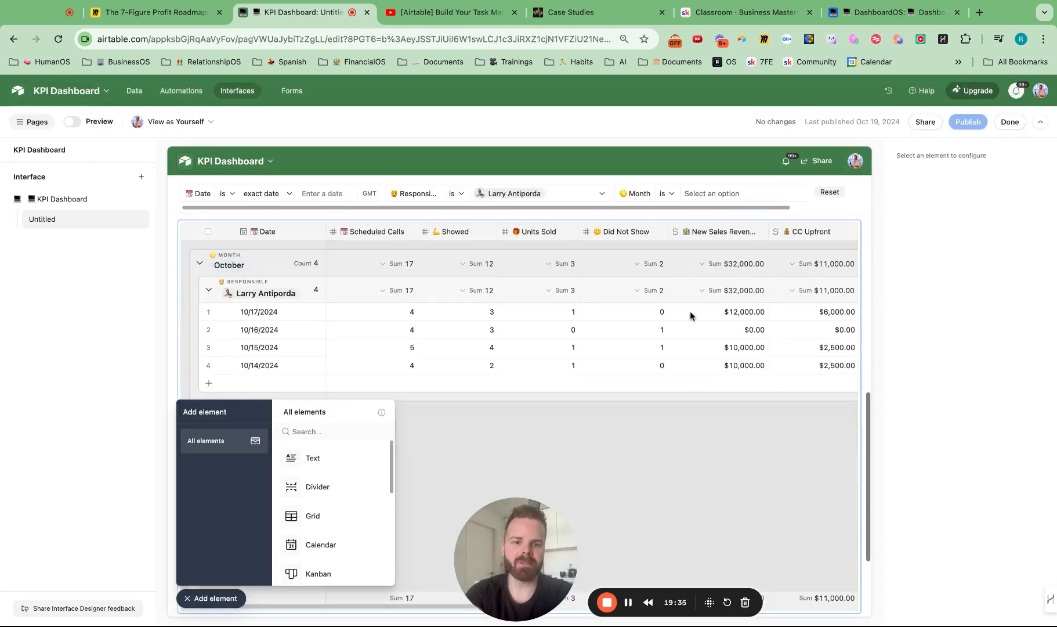
pyautogui.click(723, 309)
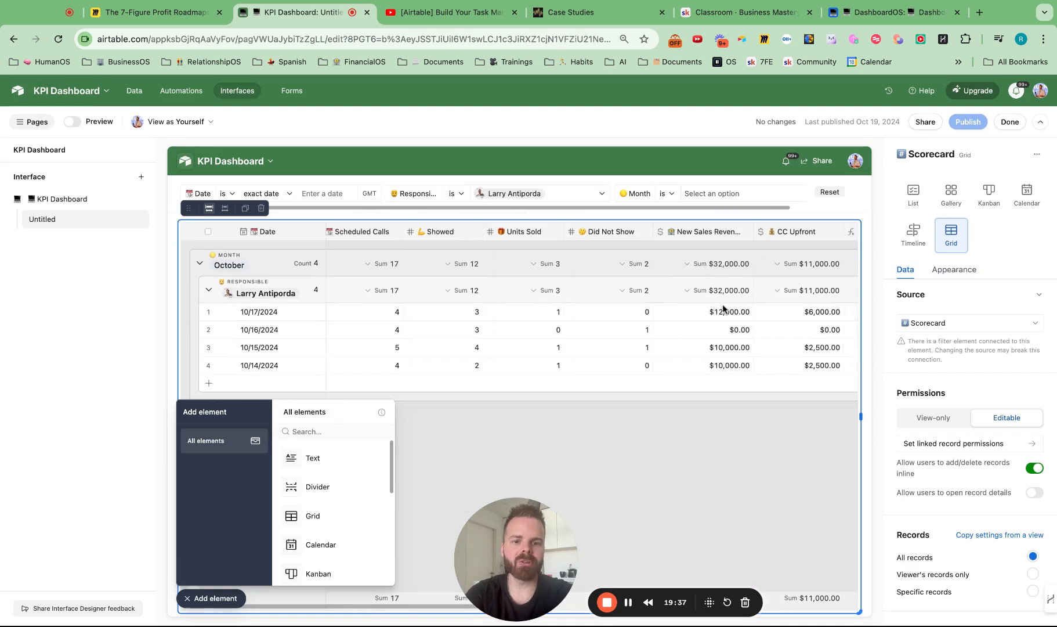
pyautogui.hscroll(5, 720, 308)
pyautogui.click(603, 269)
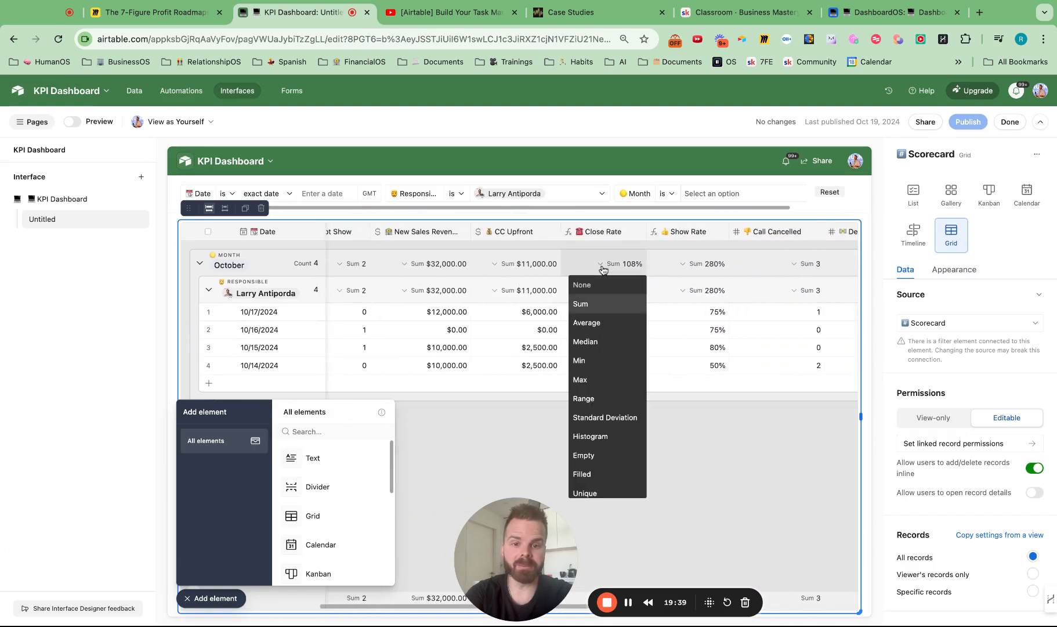
pyautogui.click(537, 323)
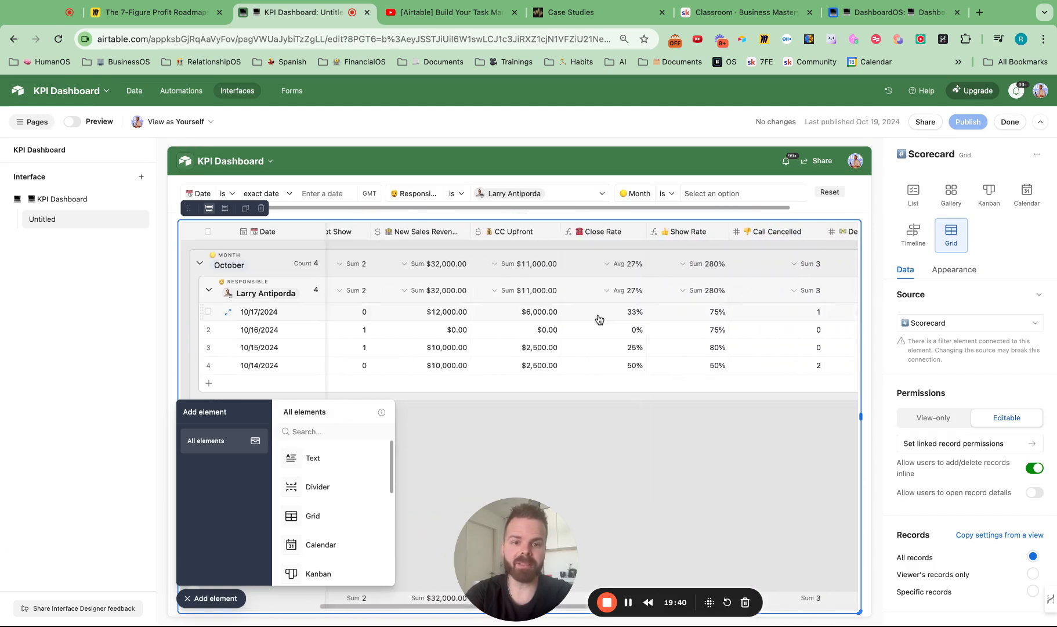
pyautogui.click(683, 264)
pyautogui.click(684, 322)
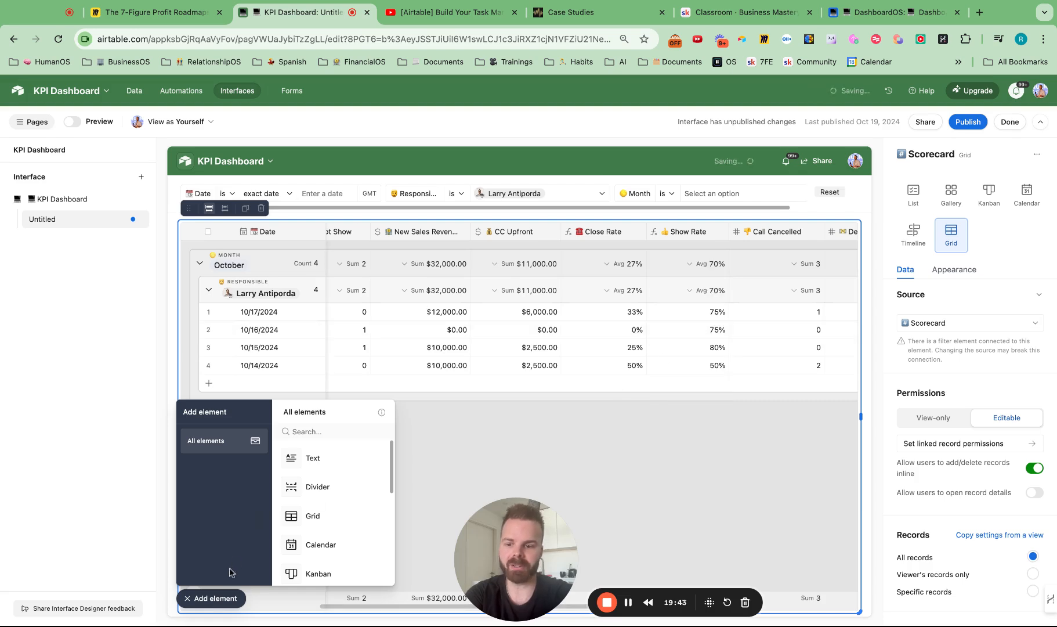
pyautogui.click(222, 599)
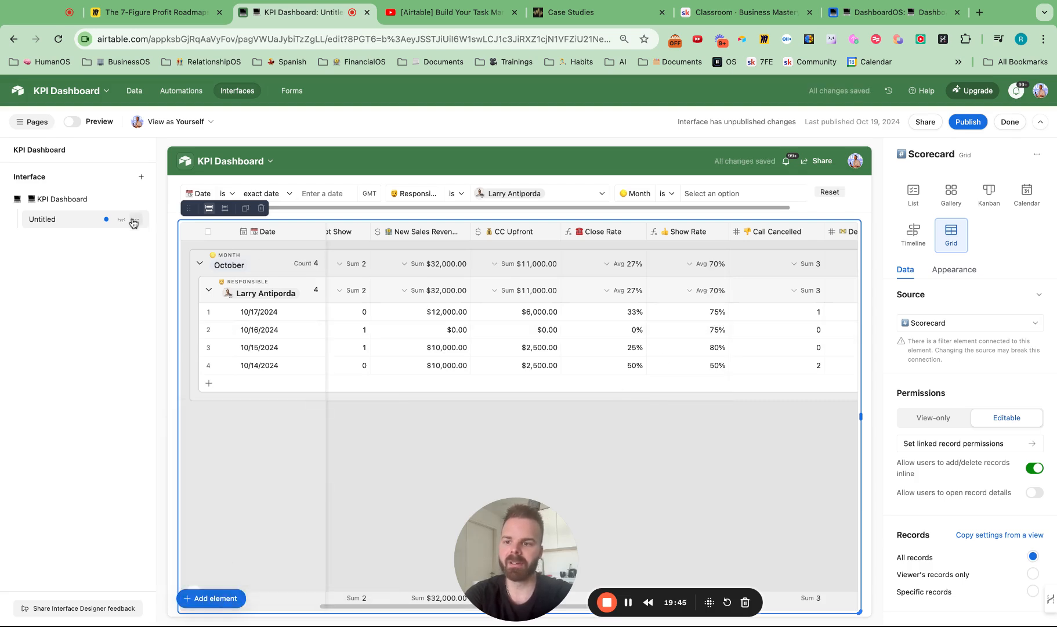
# - Rename the Untitled interface page as "#️⃣ Daily Scorecard"
pyautogui.click(134, 221)
pyautogui.click(152, 242)
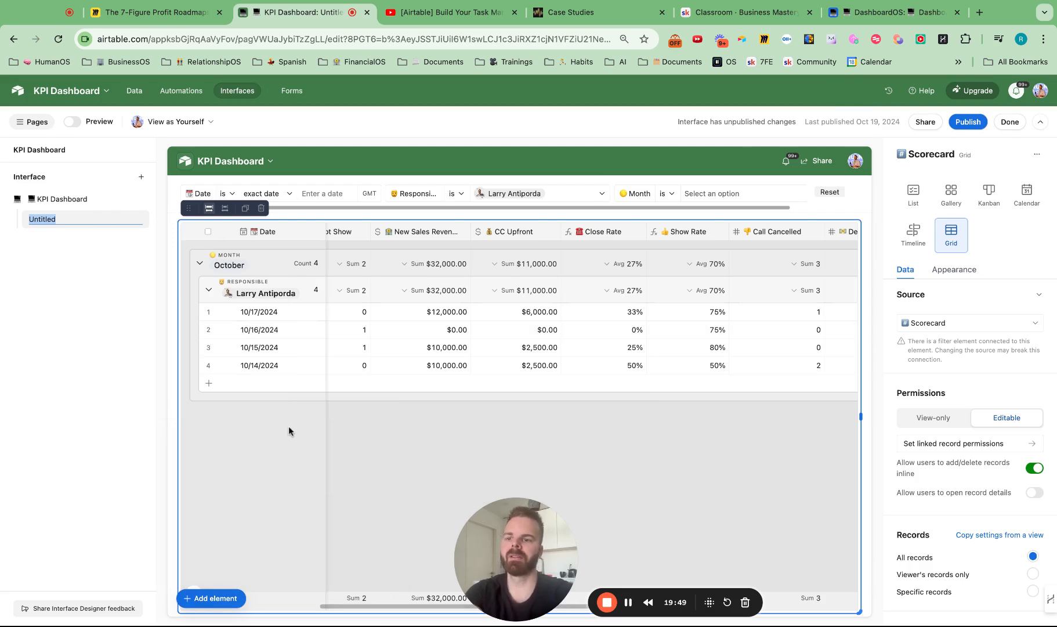
pyautogui.write('#️⃣')
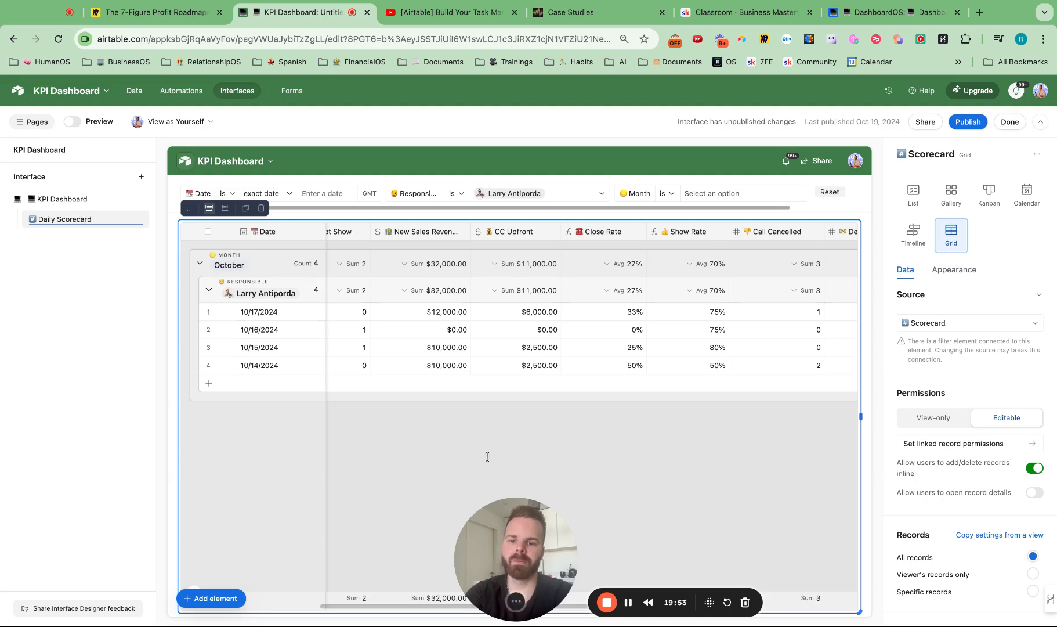
# - Rename the page as "☎️ Sales Daily Scorecard", replacing the number emoji with the heading's telephone emoji
pyautogui.scroll(10, 460, 381)
pyautogui.click(335, 247)
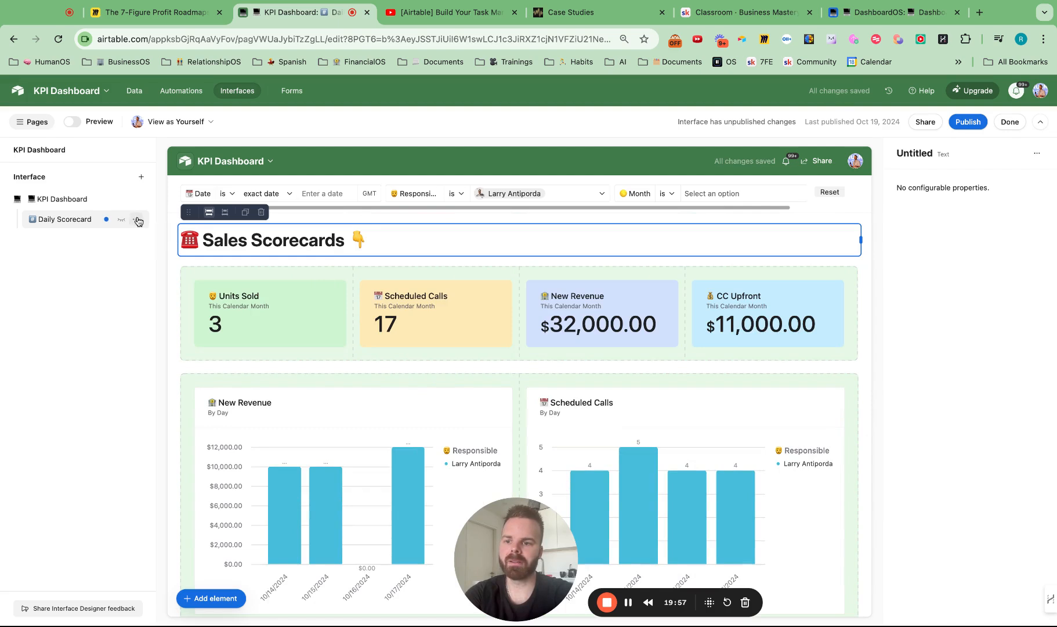
pyautogui.click(137, 219)
pyautogui.click(153, 247)
pyautogui.click(37, 221)
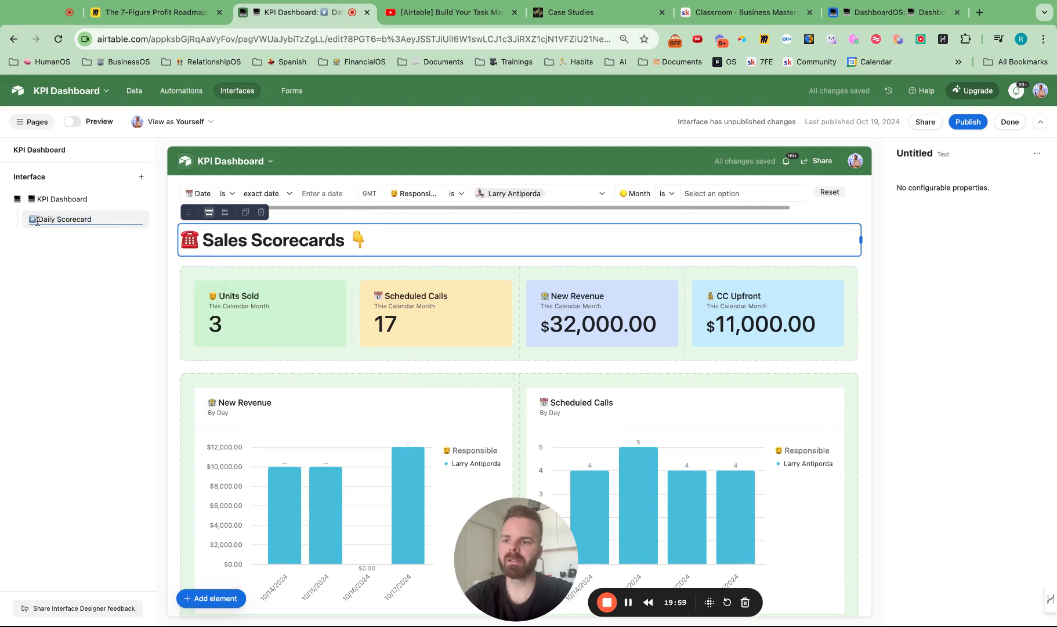
pyautogui.press('BackSpace')
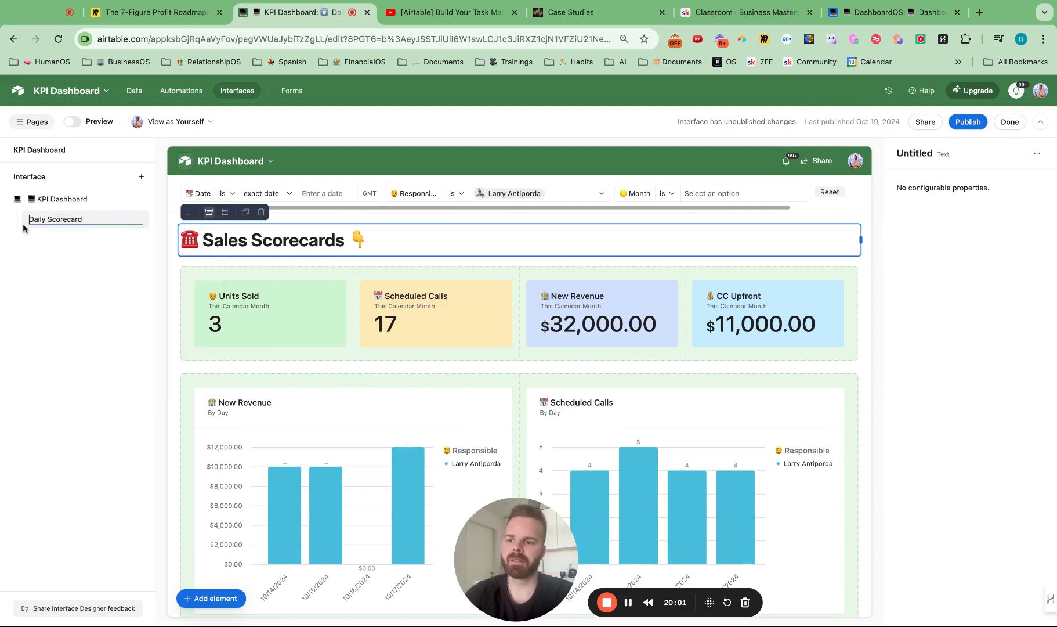
pyautogui.write('☎️ Sales')
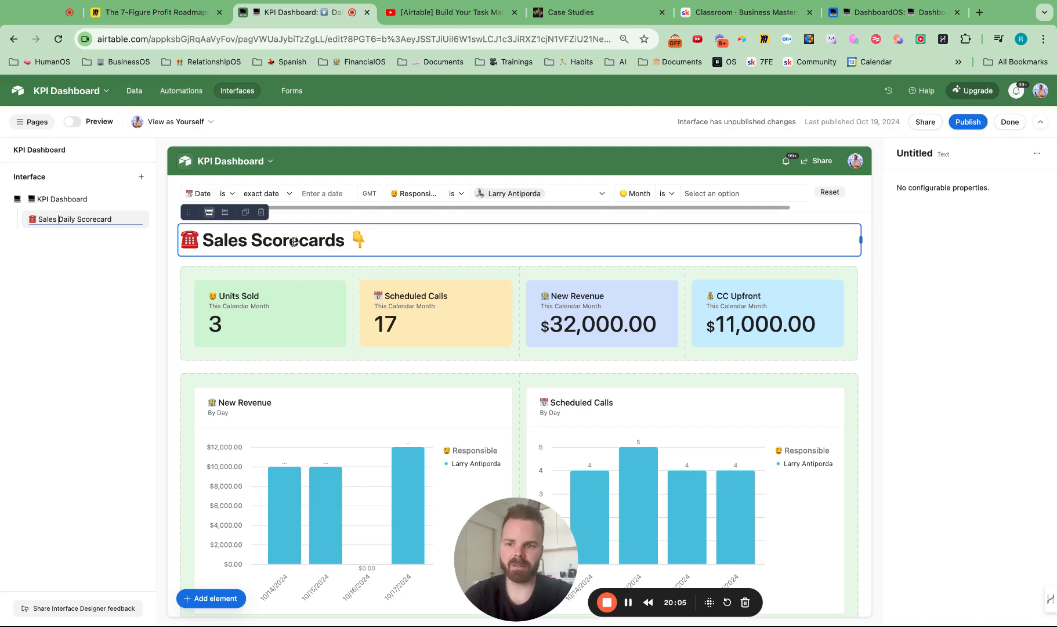
# - Reword the large heading above the number cards to "Sales Daily Scorecard", keeping its emojis
pyautogui.click(244, 239)
pyautogui.write('Daily')
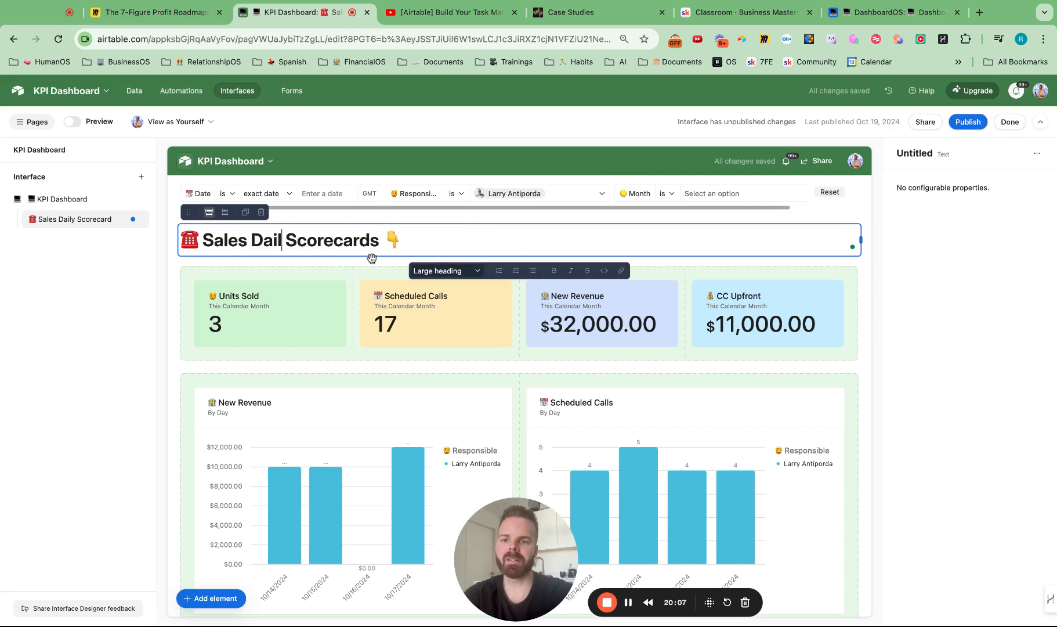
pyautogui.click(388, 241)
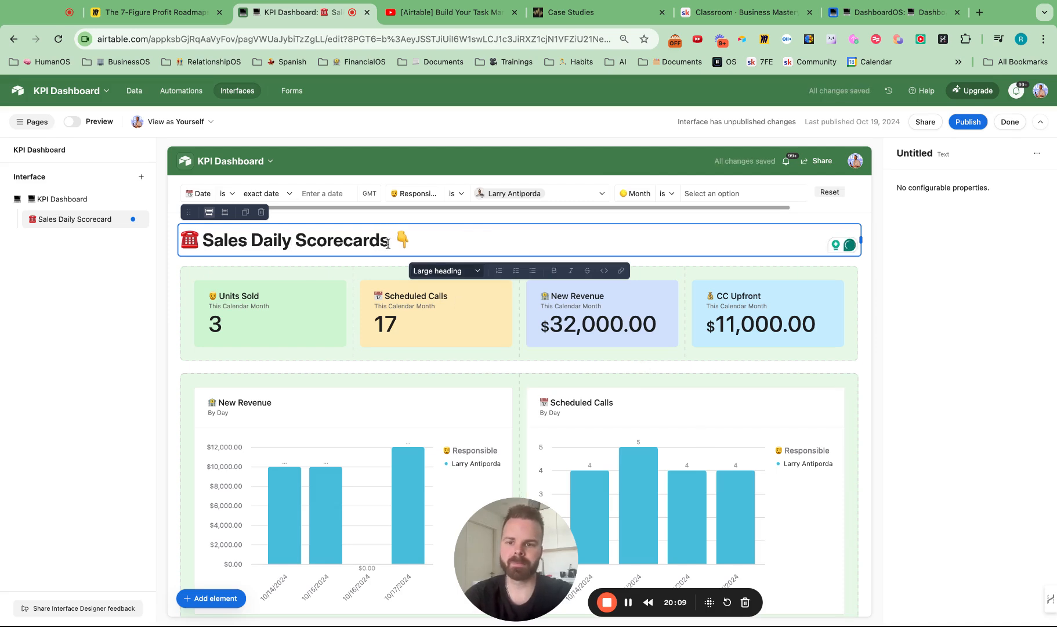
pyautogui.press('BackSpace')
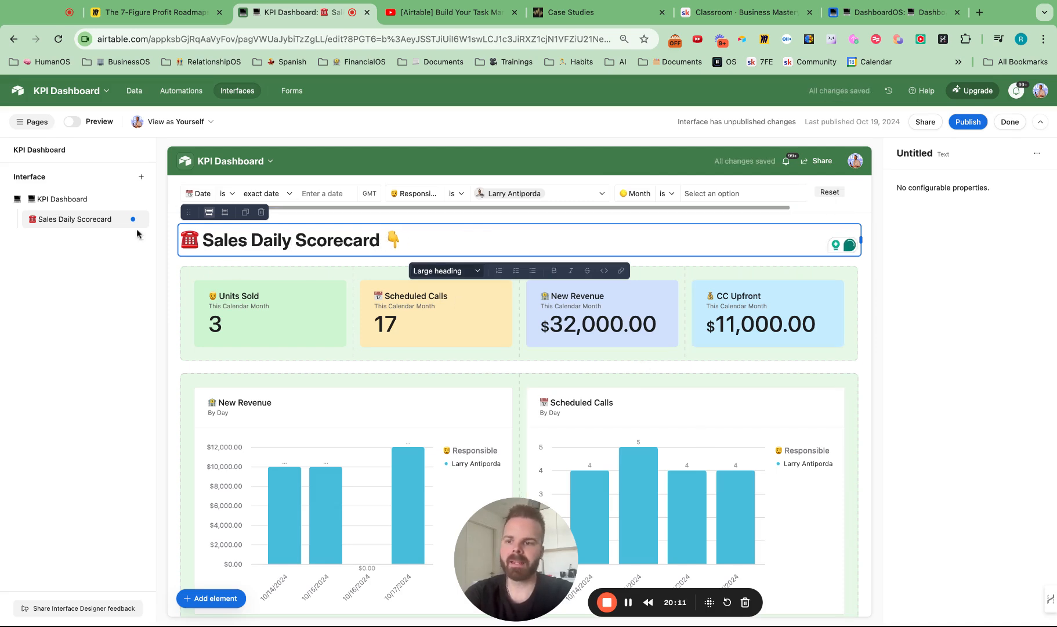
# - Open the 10/17/2024 record in the Scorecard grid and allow users to open record details
pyautogui.scroll(-10, 244, 347)
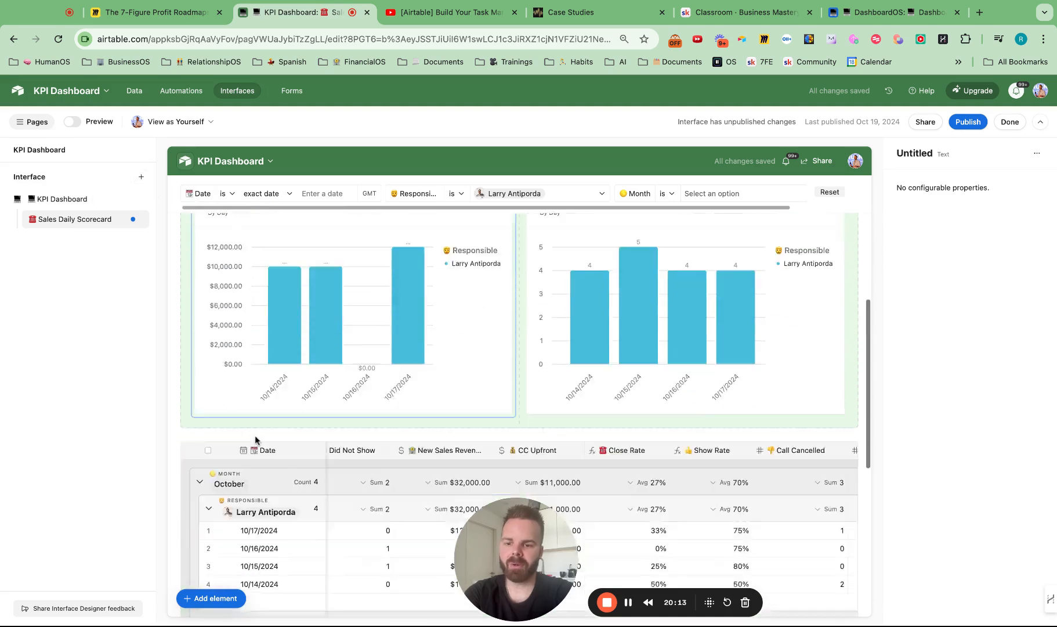
pyautogui.click(243, 346)
pyautogui.click(228, 300)
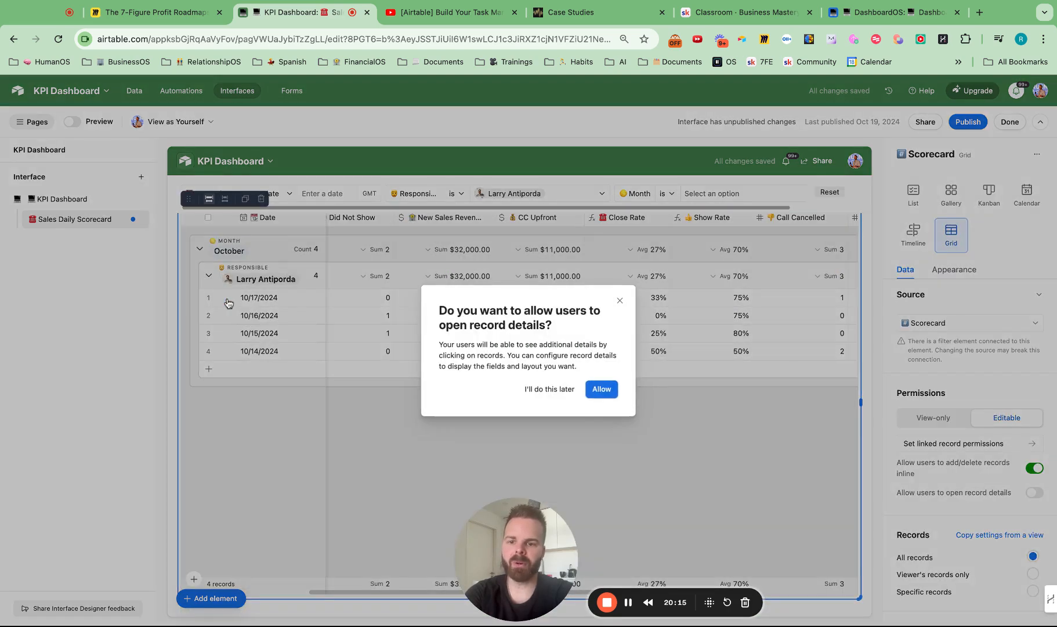
pyautogui.click(606, 386)
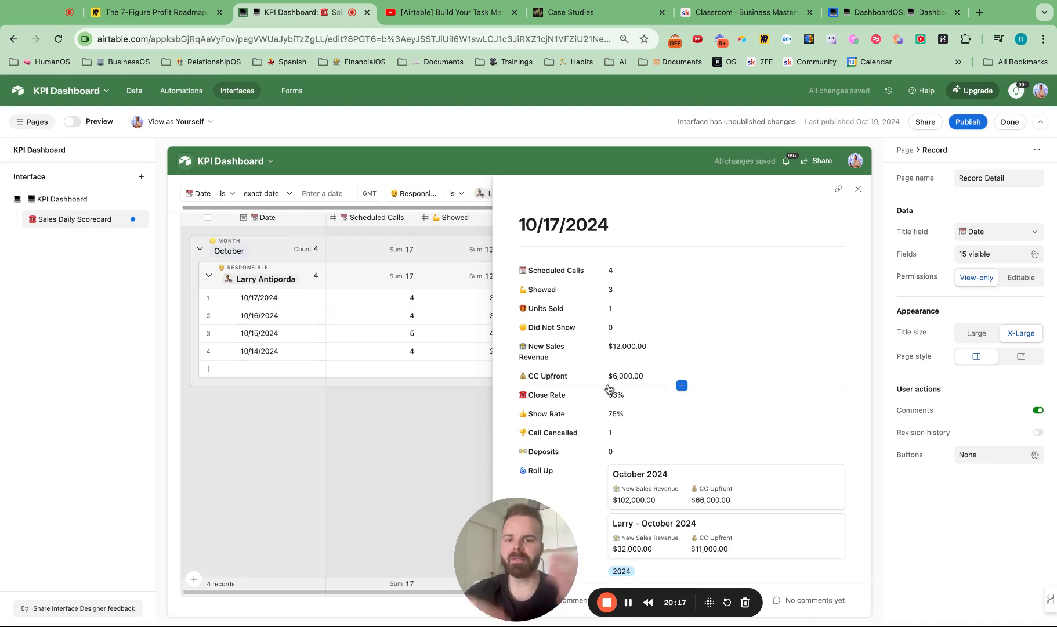
# - Show the Show % and Close % fields in the record detail's Roll Up cards and enable clicking into their record details
pyautogui.click(682, 467)
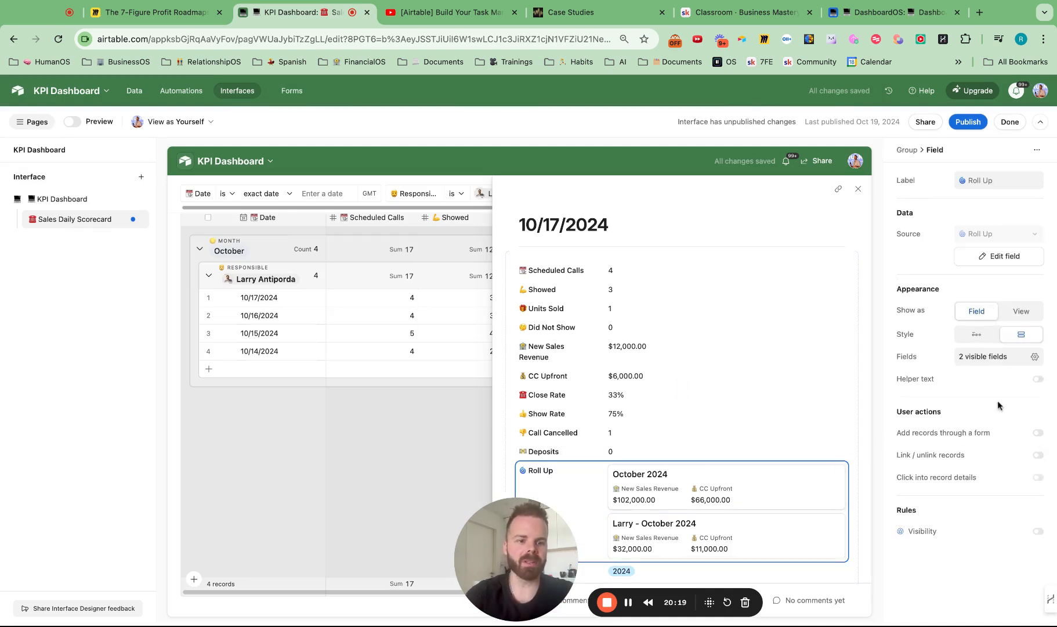
pyautogui.click(1035, 358)
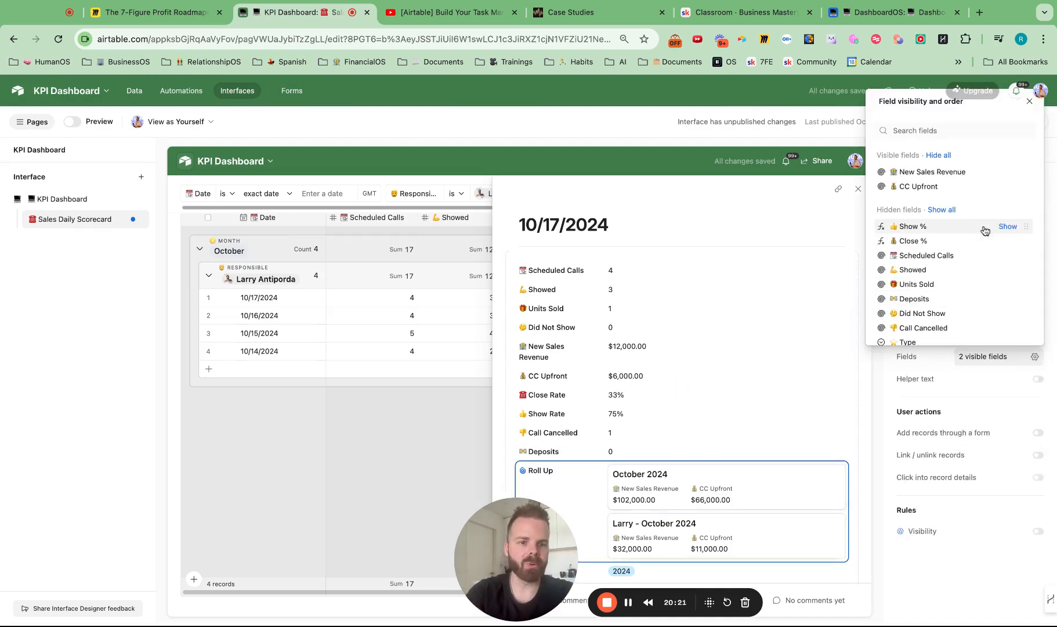
pyautogui.click(1012, 243)
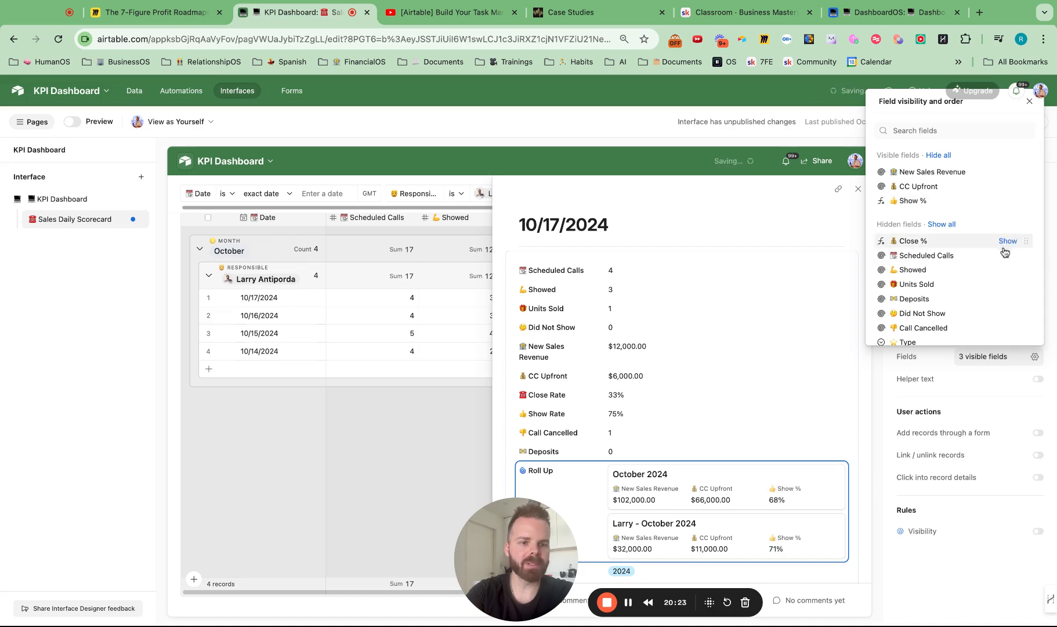
pyautogui.click(1008, 241)
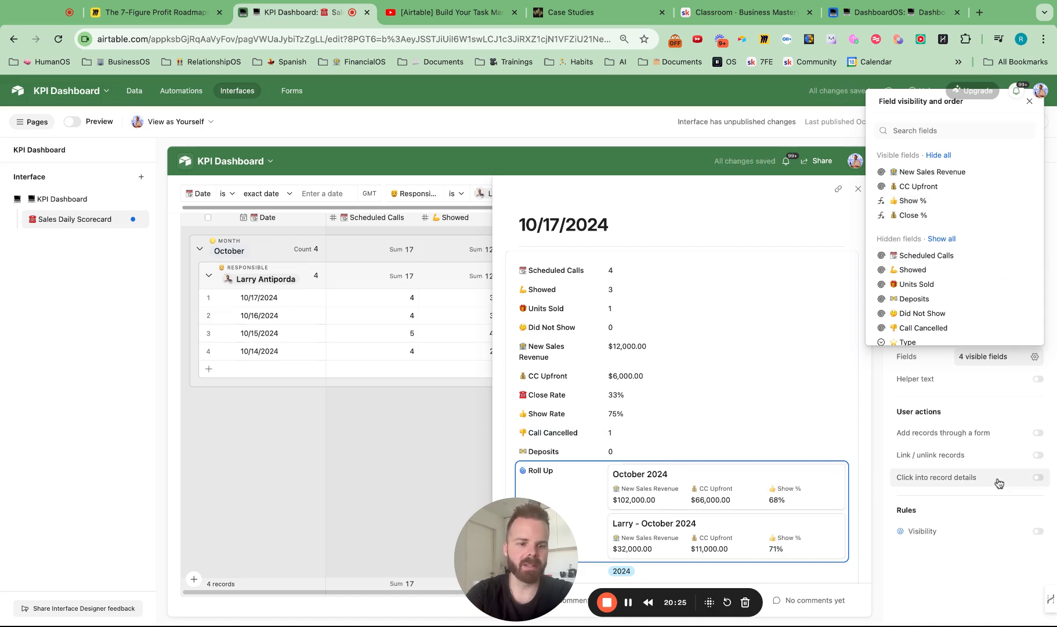
pyautogui.click(1039, 477)
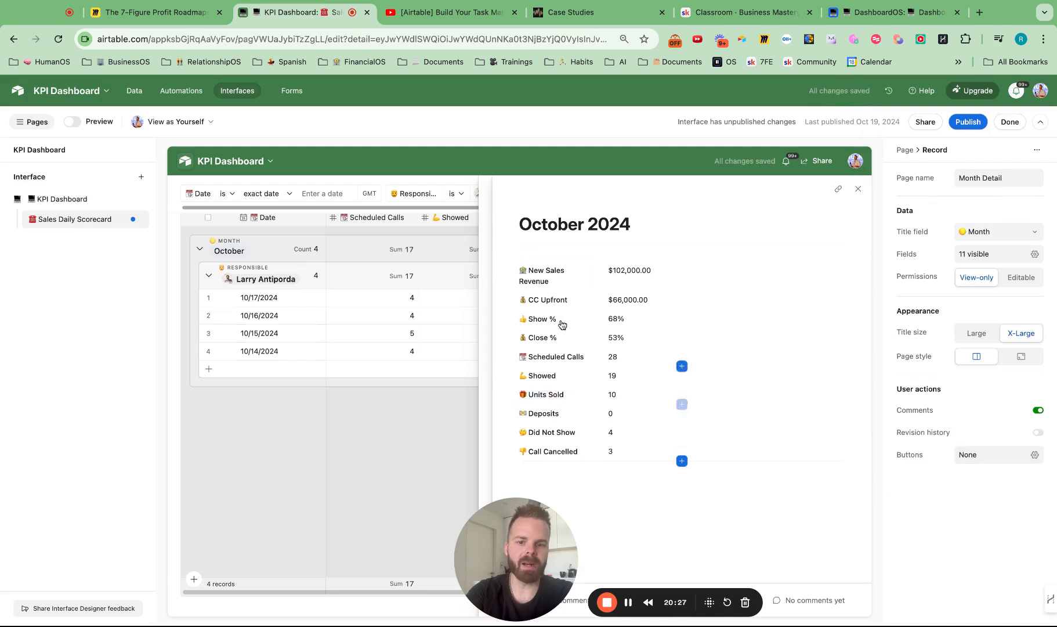
pyautogui.click(858, 189)
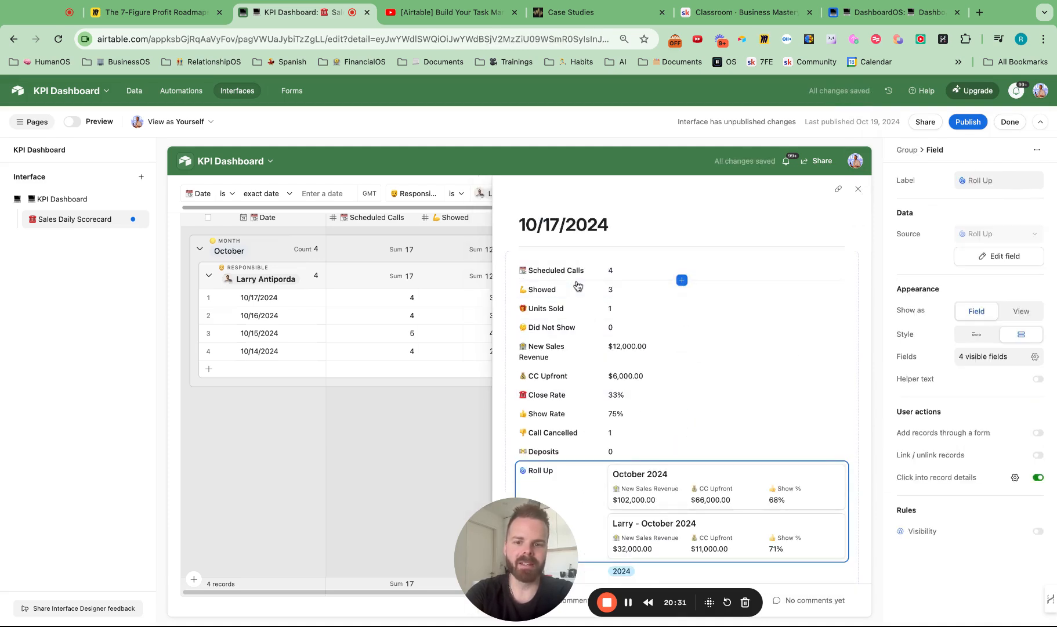
# - Arrange the record fields in pairs: New Sales Revenue with CC Upfront on top, Scheduled Calls with Showed, and Units Sold with Did Not Show
pyautogui.moveTo(574, 291); pyautogui.dragTo(806, 279)
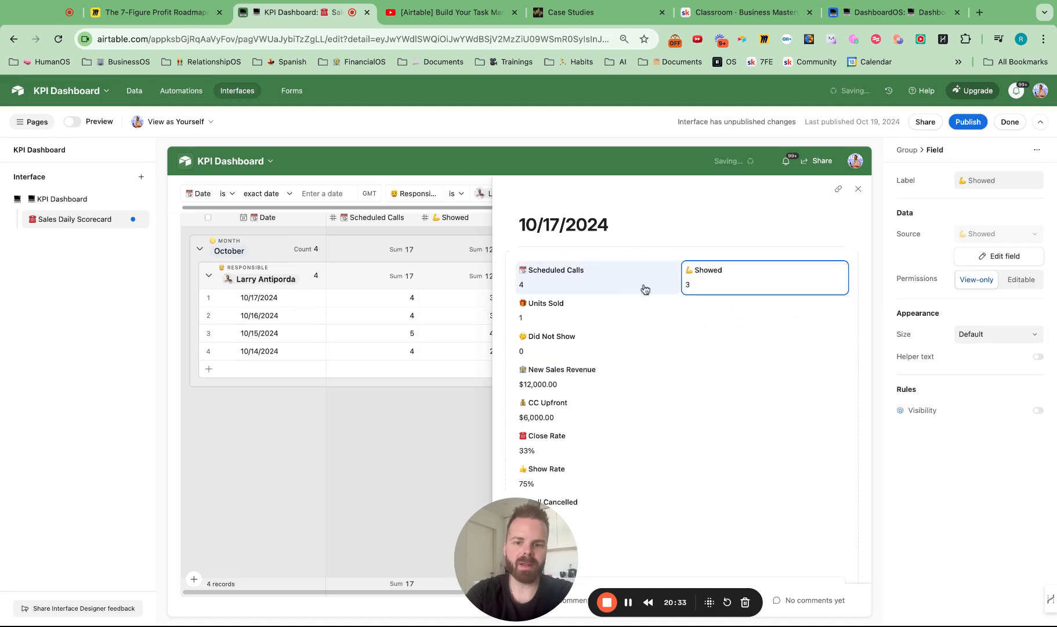
pyautogui.moveTo(591, 330); pyautogui.dragTo(608, 354)
pyautogui.moveTo(578, 381); pyautogui.dragTo(577, 378)
# - Place Close Rate and Show Rate side by side beneath the revenue row, and put Deposits beside Call Cancelled
pyautogui.scroll(-2, 632, 382)
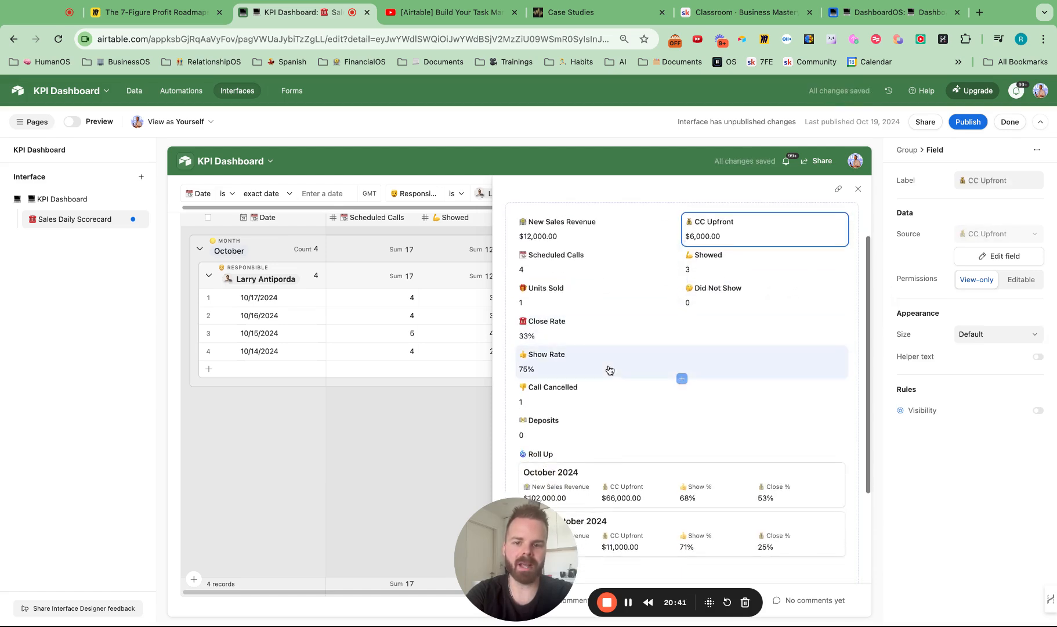
pyautogui.moveTo(583, 333)
pyautogui.mouseDown()
pyautogui.moveTo(590, 306)
pyautogui.moveTo(571, 350)
pyautogui.mouseUp()
pyautogui.moveTo(569, 414); pyautogui.dragTo(773, 402)
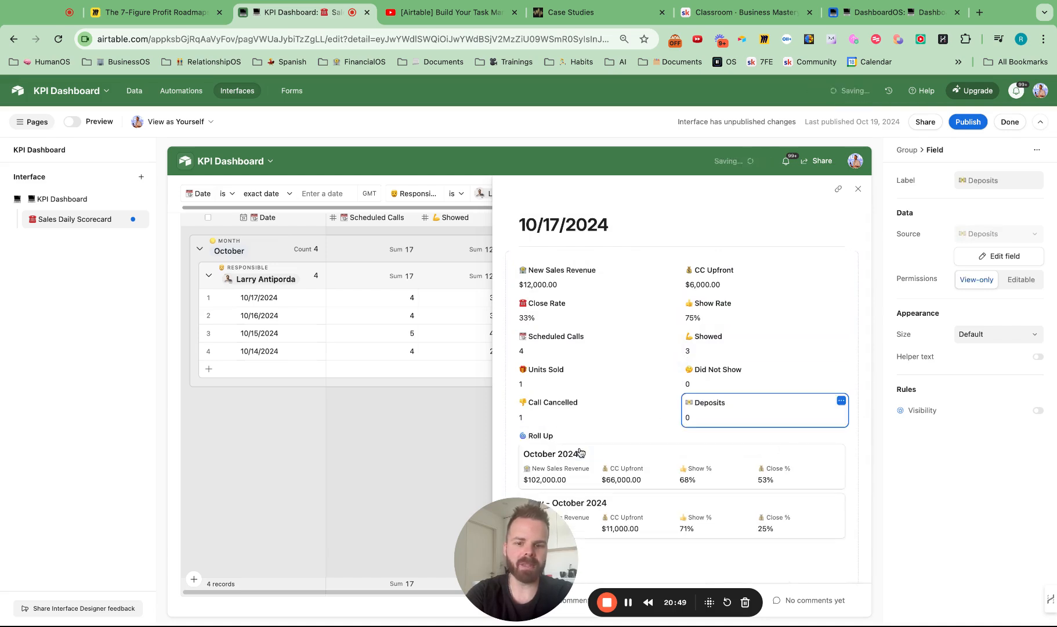
# - Line up the Year, Month and Responsible fields in one row below the Roll Up cards
pyautogui.scroll(-3, 773, 402)
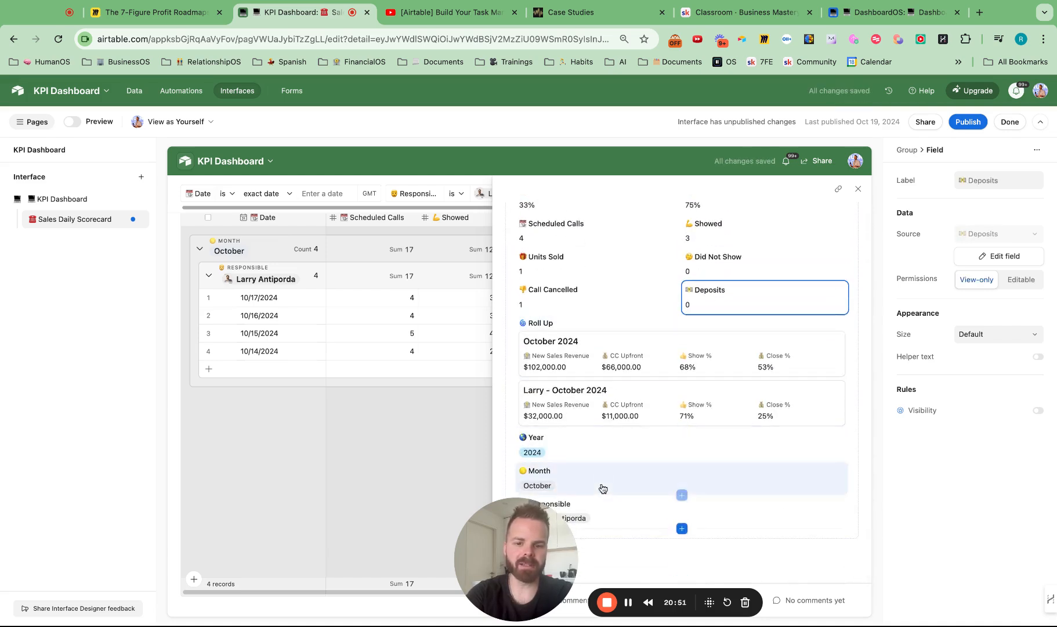
pyautogui.moveTo(602, 488); pyautogui.dragTo(811, 461)
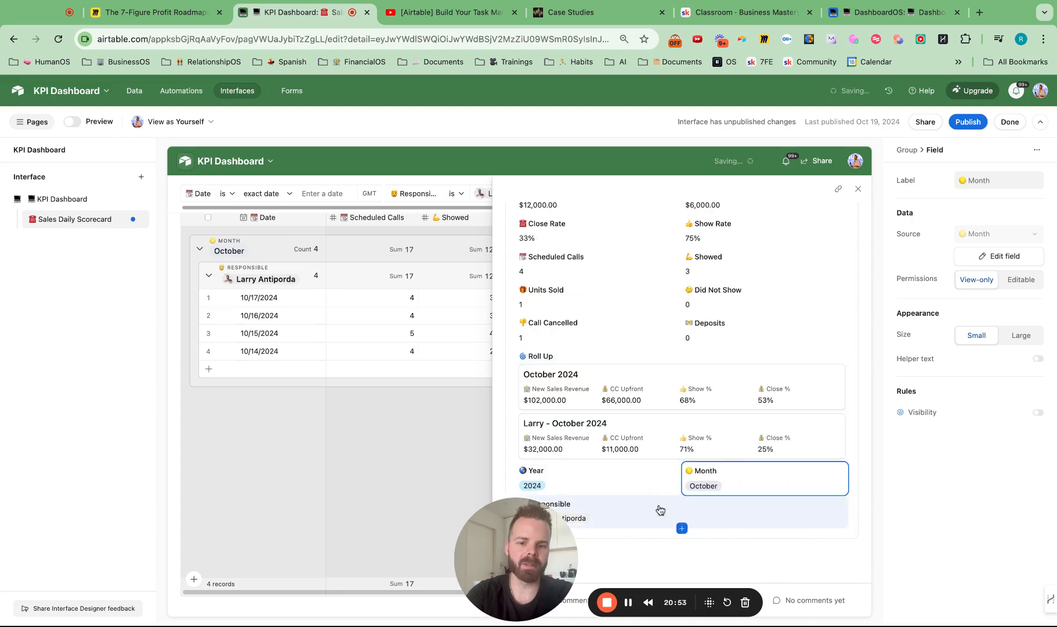
pyautogui.moveTo(659, 510); pyautogui.dragTo(813, 493)
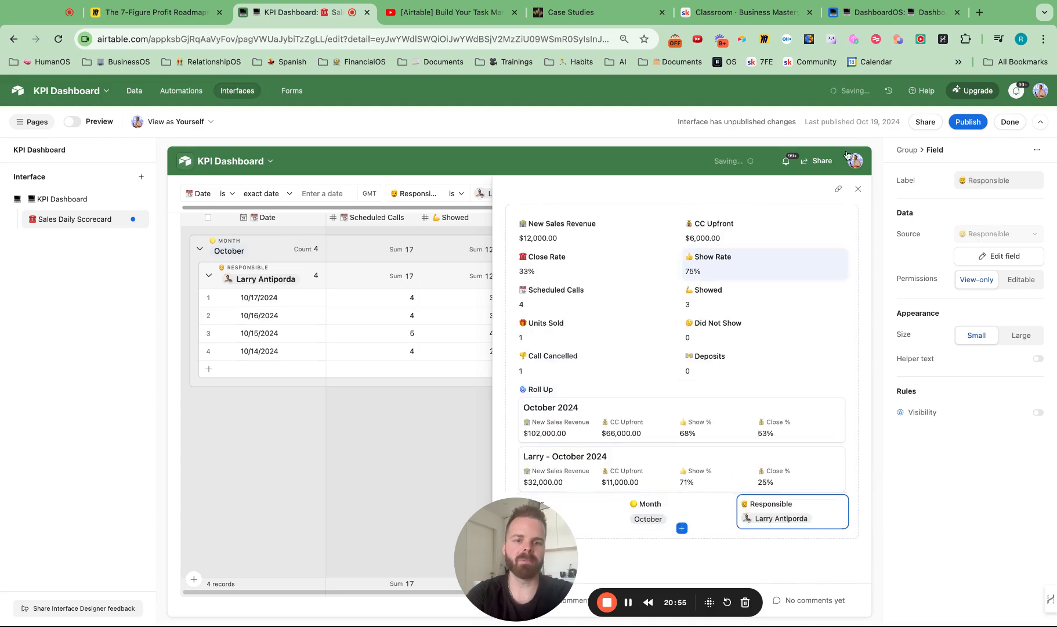
# - Publish the KPI Dashboard interface's pending changes and close the open record detail
pyautogui.click(968, 122)
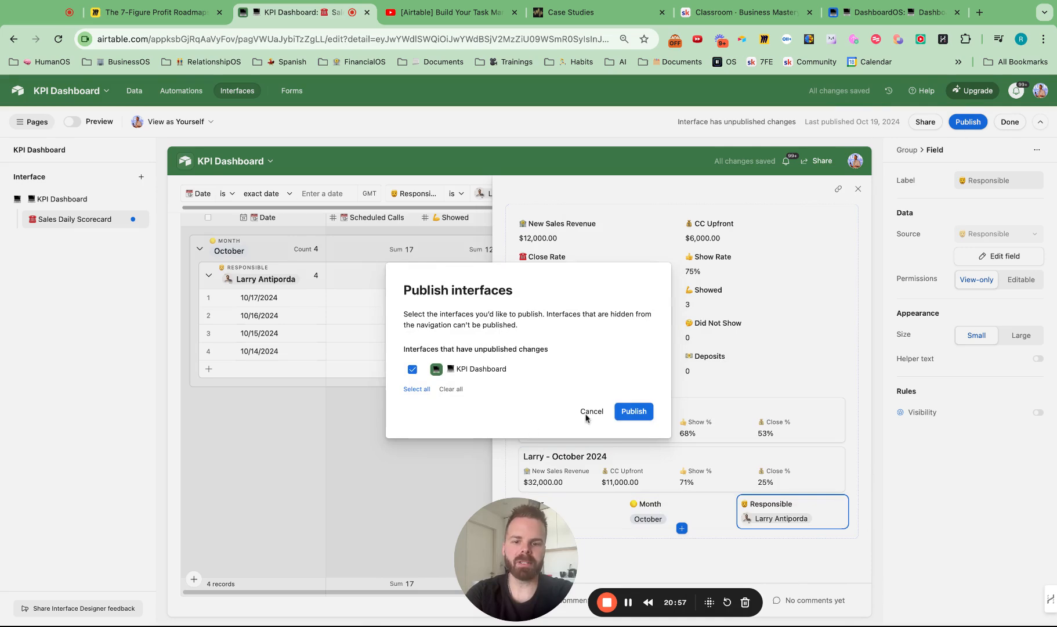
pyautogui.click(629, 412)
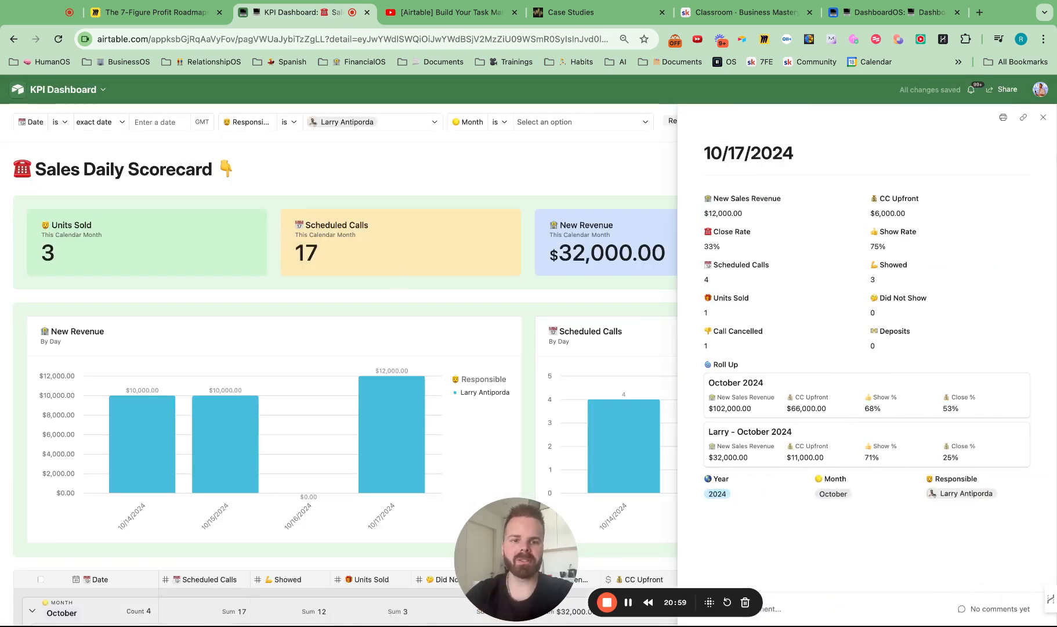
pyautogui.click(1042, 117)
# - Open the 10/16/2024 record from the published scorecard grid to check its detail layout, then close it
pyautogui.scroll(-5, 77, 374)
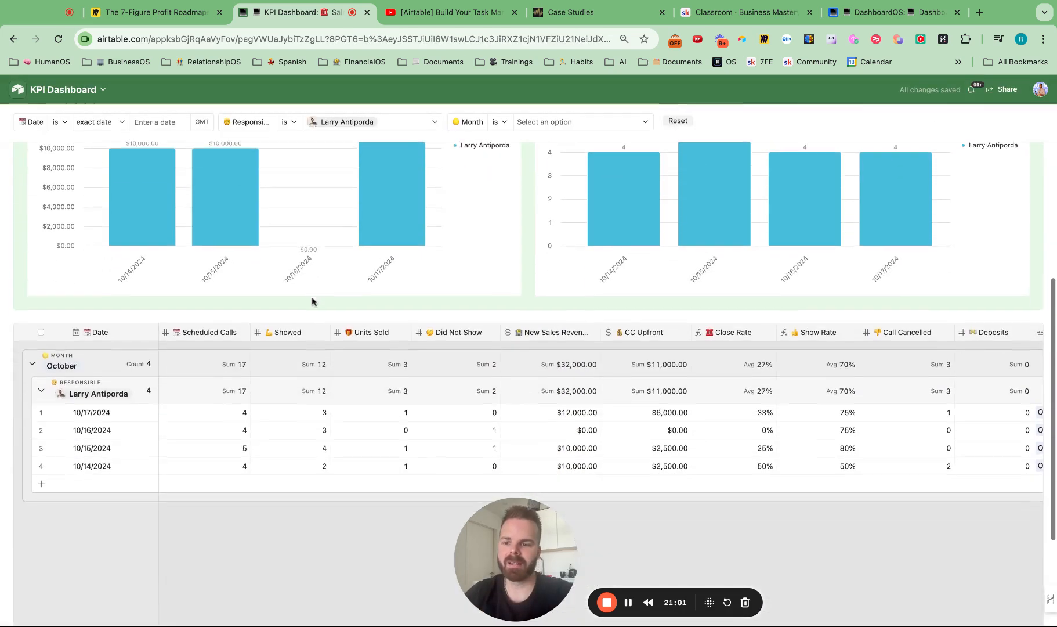
pyautogui.click(60, 389)
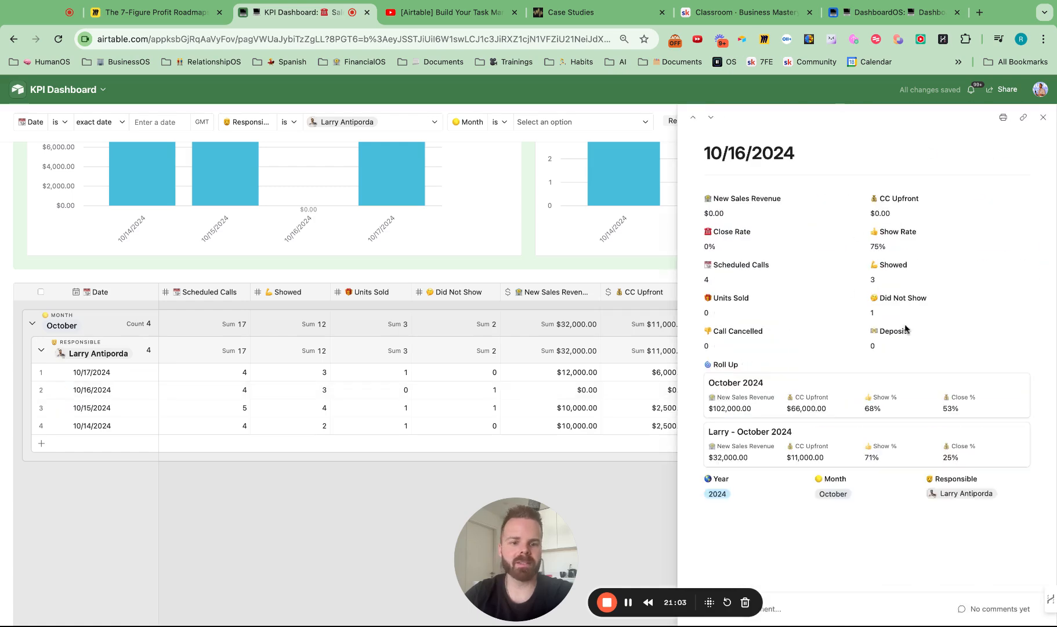
pyautogui.click(1043, 118)
# - Filter the scorecard page by the other responsible person and review the 10/19/2024 record's details
pyautogui.scroll(5, 428, 268)
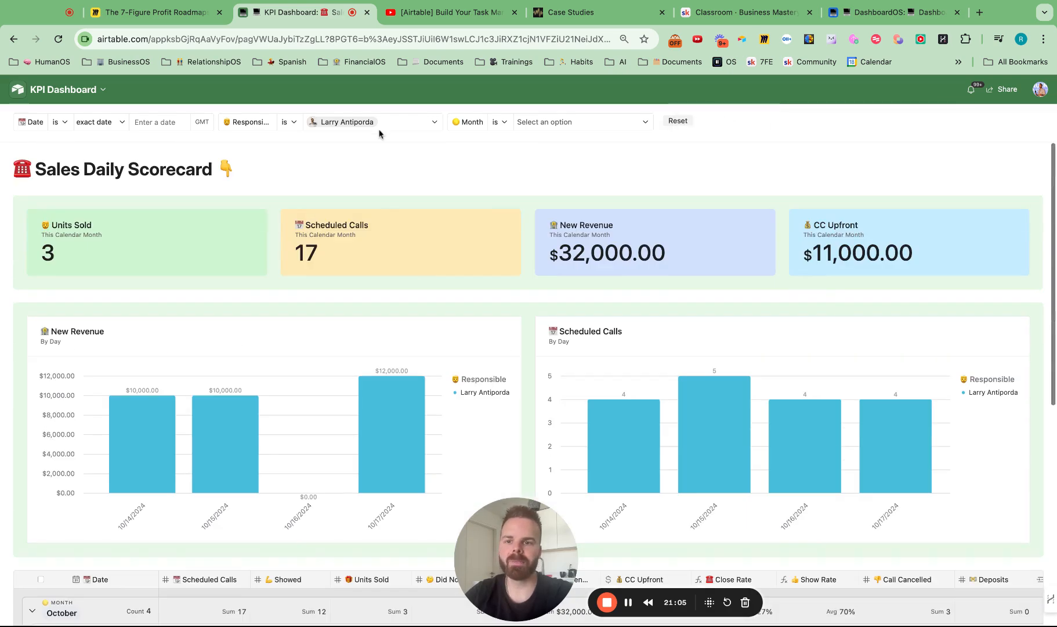
pyautogui.click(377, 124)
pyautogui.click(357, 185)
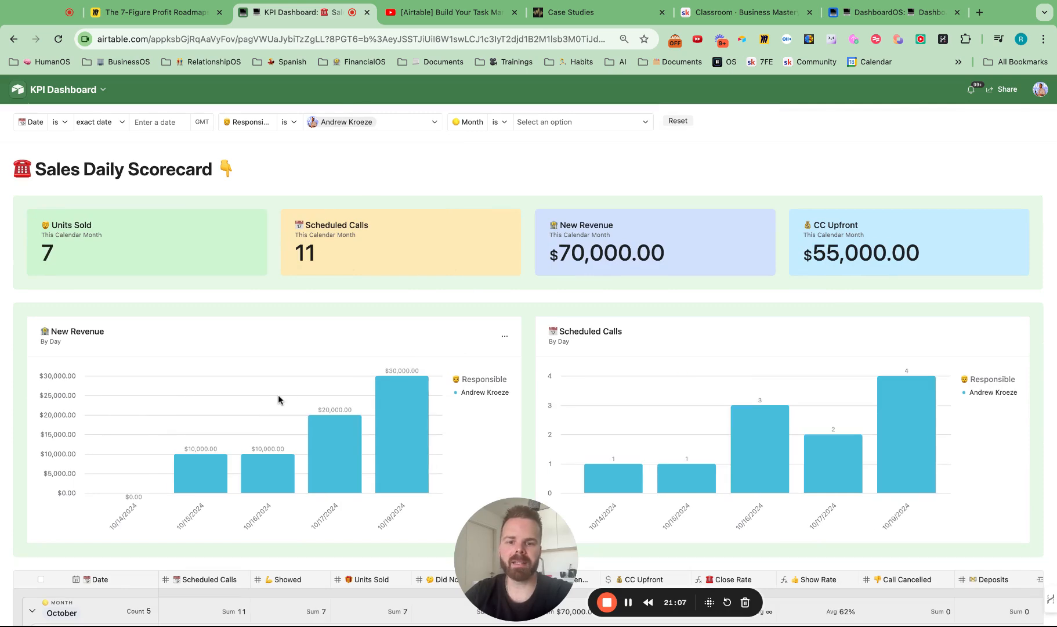
pyautogui.scroll(-5, 278, 399)
pyautogui.click(60, 398)
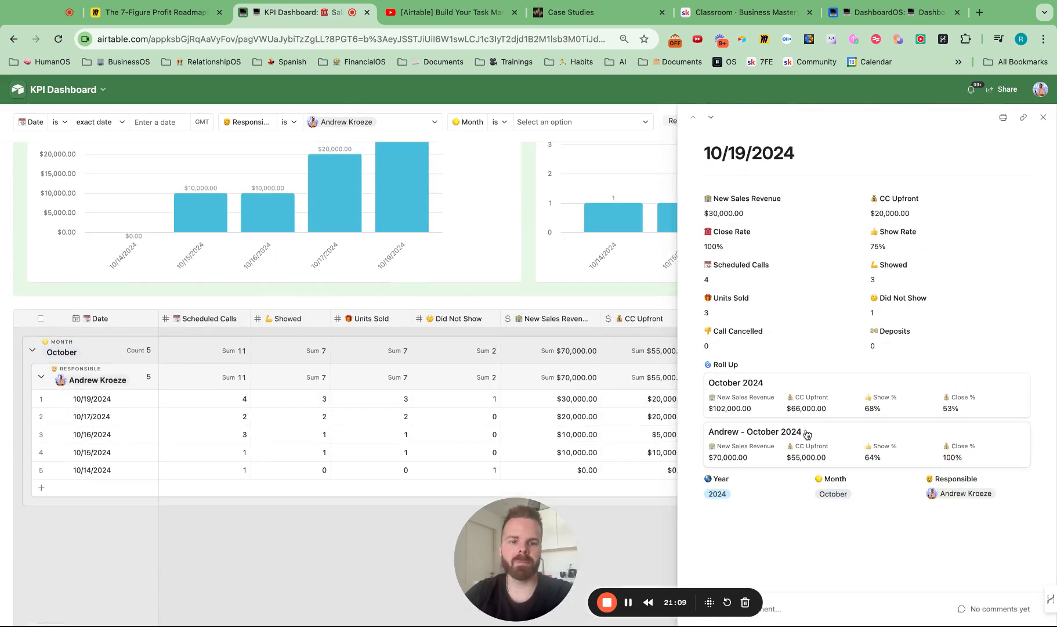
pyautogui.click(1042, 118)
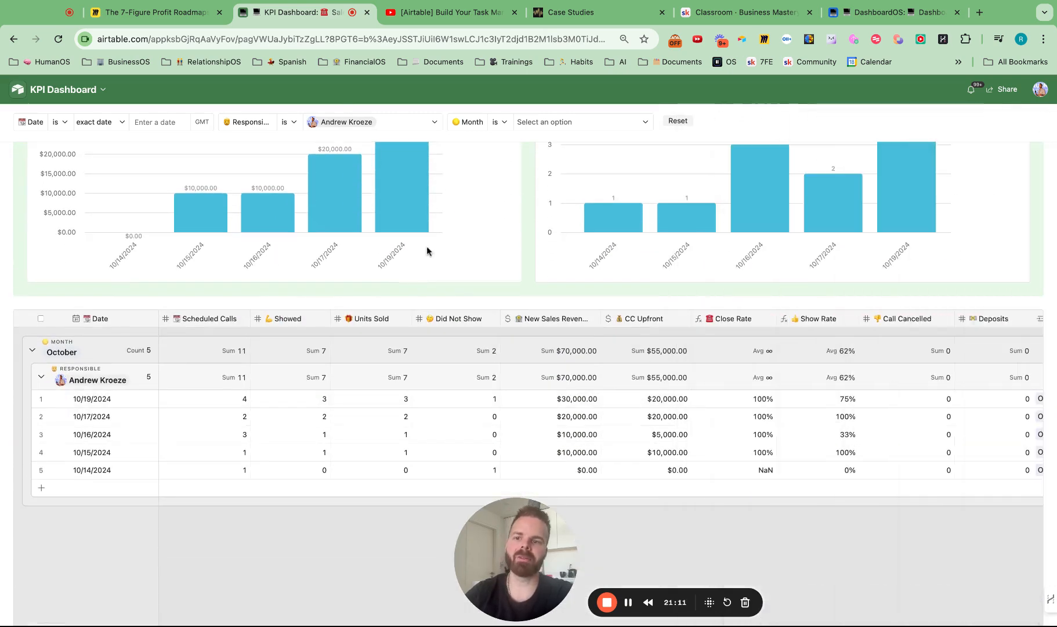
# - Return to page editing and add a new page with the Blank layout to the KPI Dashboard interface
pyautogui.scroll(5, 243, 229)
pyautogui.click(101, 91)
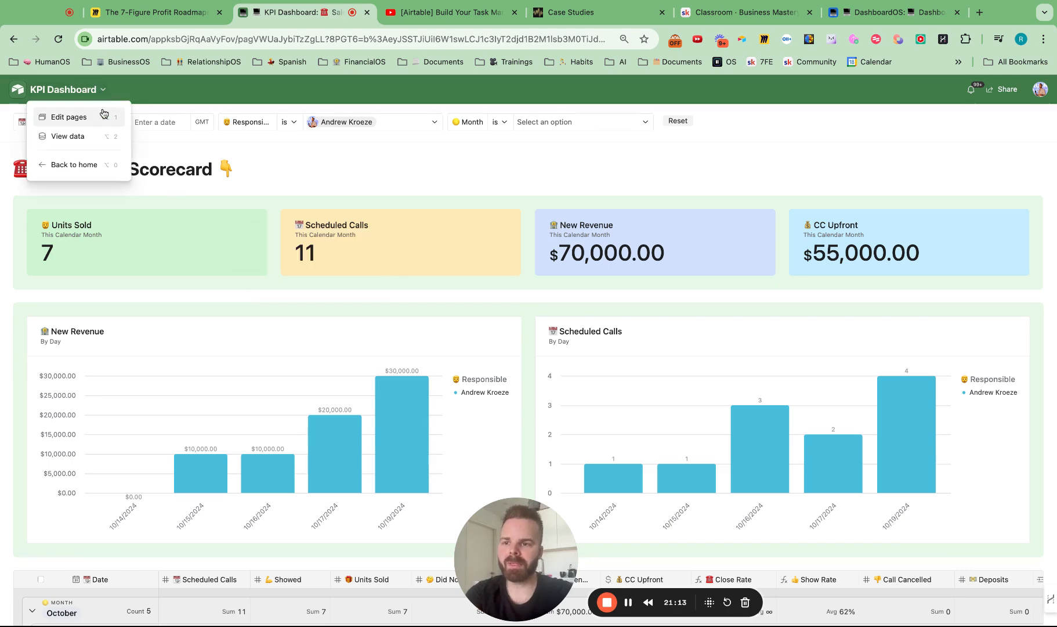
pyautogui.click(104, 112)
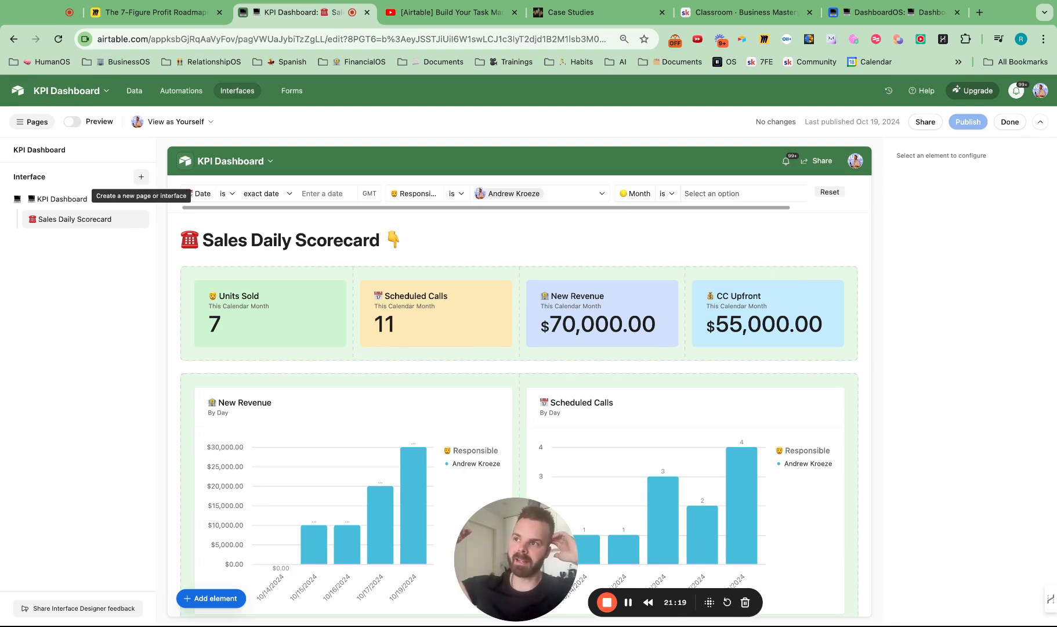
pyautogui.click(141, 176)
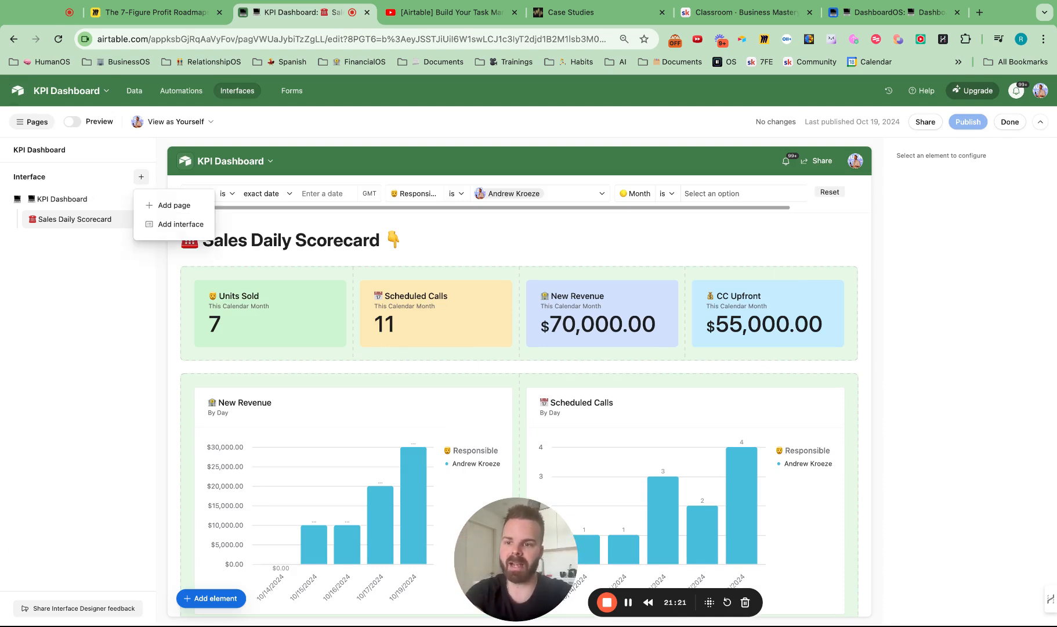
pyautogui.click(177, 207)
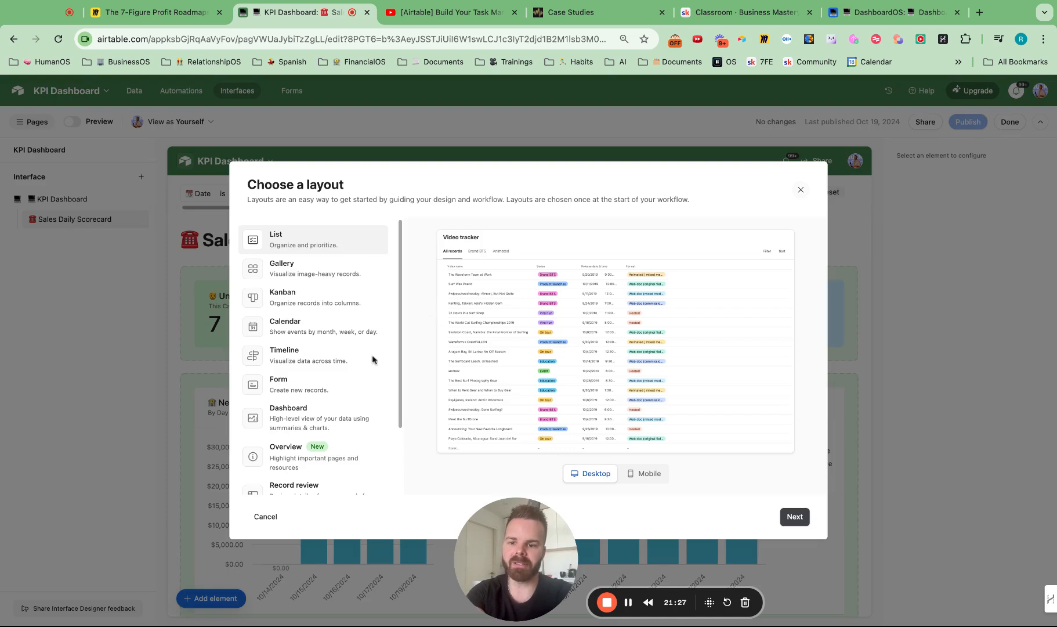
pyautogui.scroll(-3, 348, 383)
pyautogui.click(293, 472)
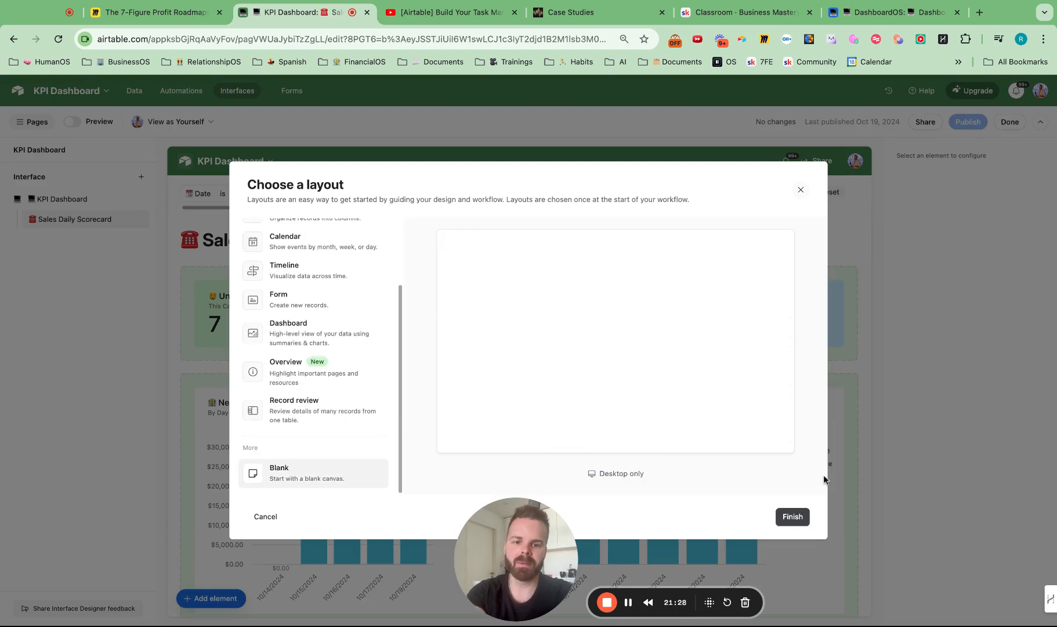
pyautogui.click(792, 517)
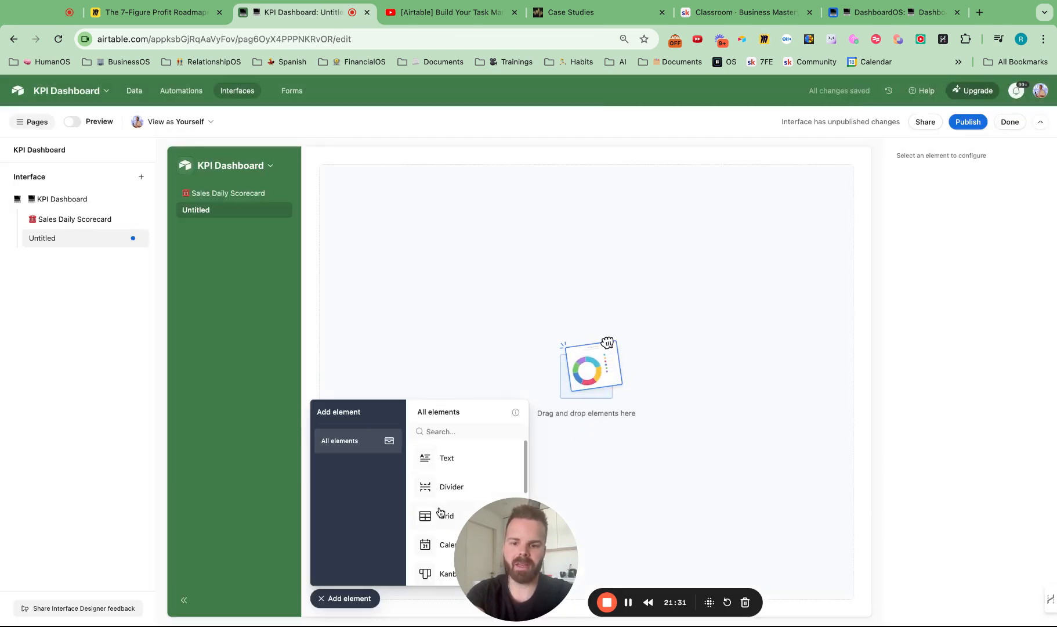
# - Place a grid element on the blank page and stretch it to full width
pyautogui.moveTo(441, 512); pyautogui.dragTo(449, 363)
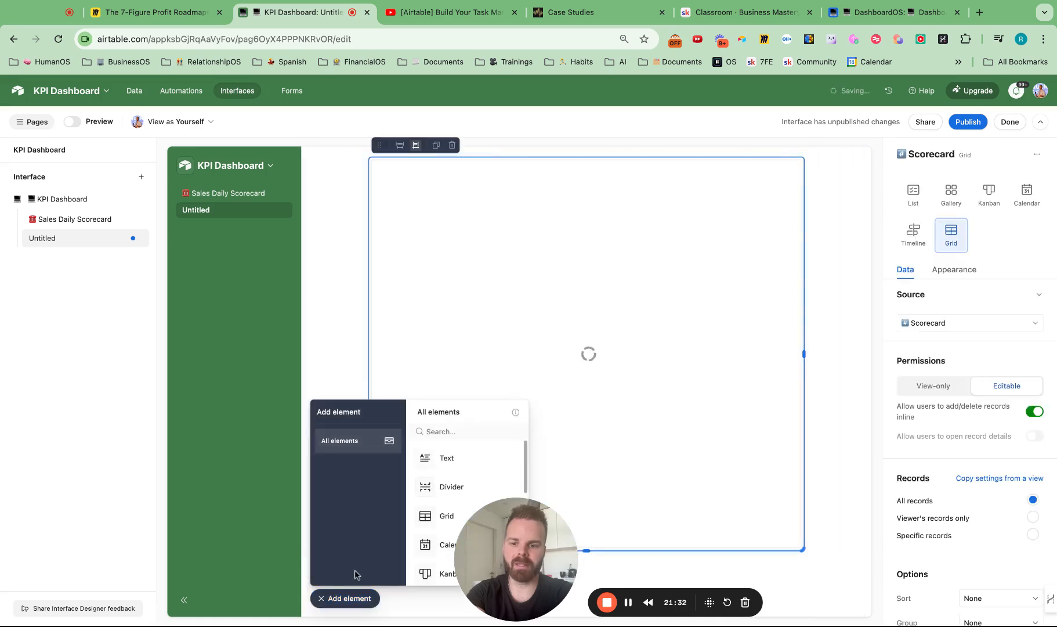
pyautogui.click(337, 594)
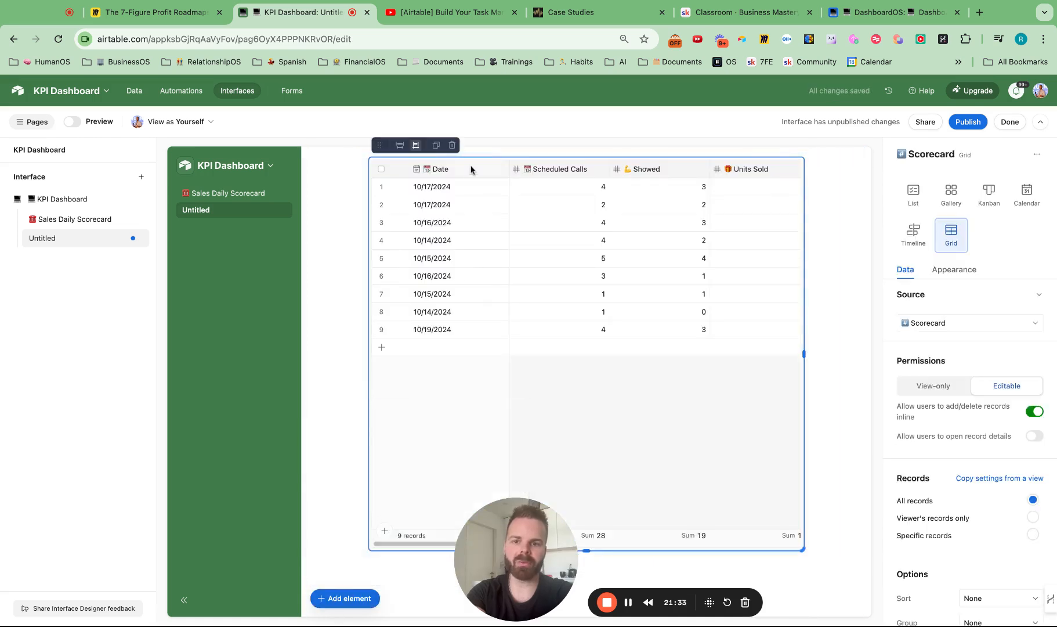
pyautogui.click(400, 145)
# - Set the grid's source to the Dashboard table and copy its settings from the Company Sales view
pyautogui.click(936, 325)
pyautogui.click(934, 405)
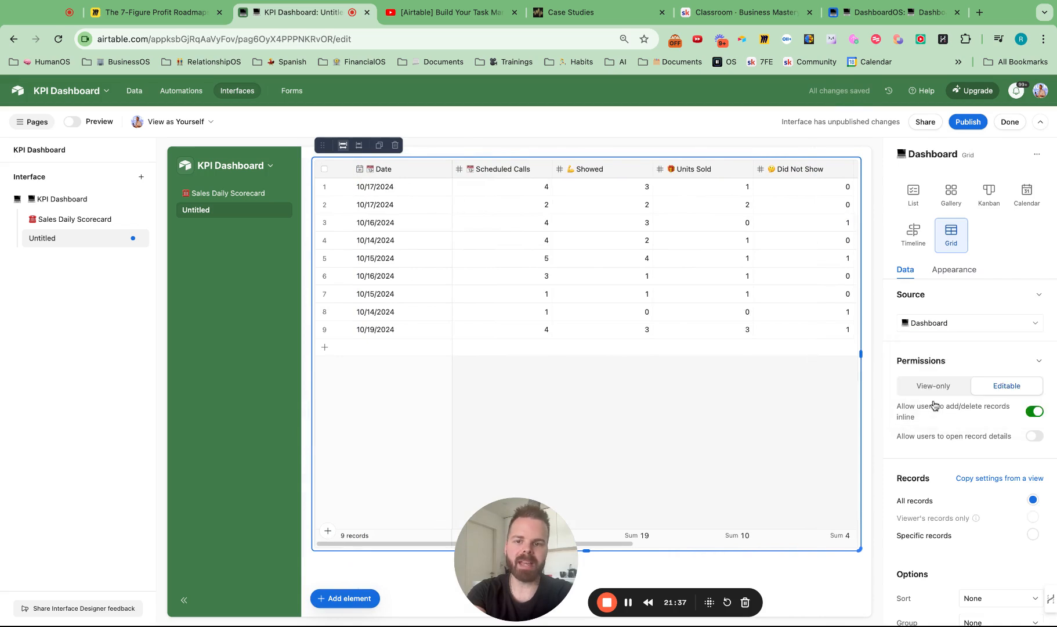
pyautogui.click(1010, 479)
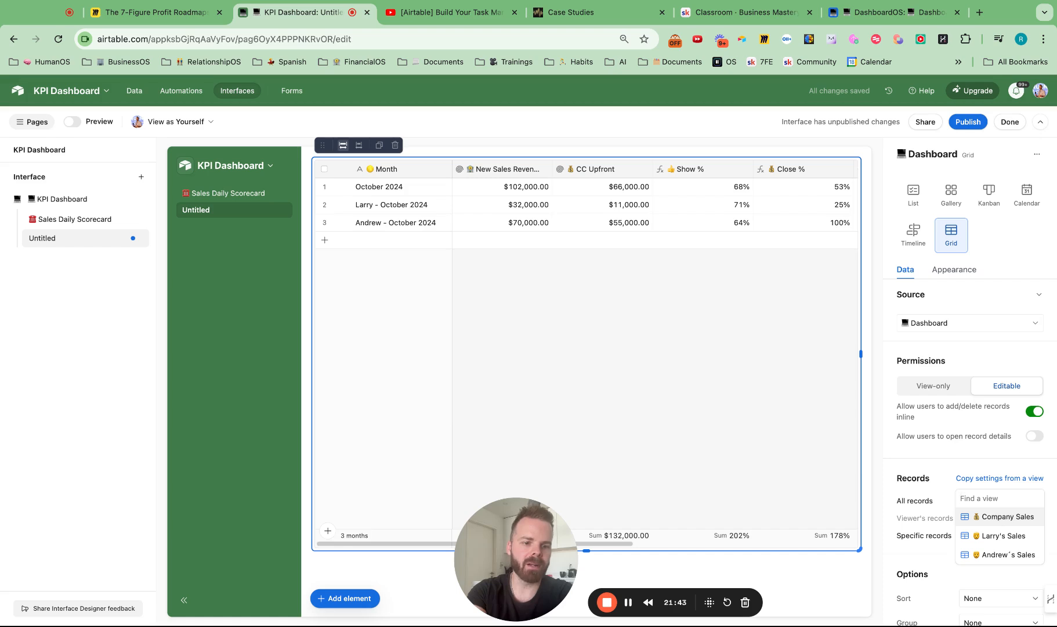
pyautogui.click(1008, 516)
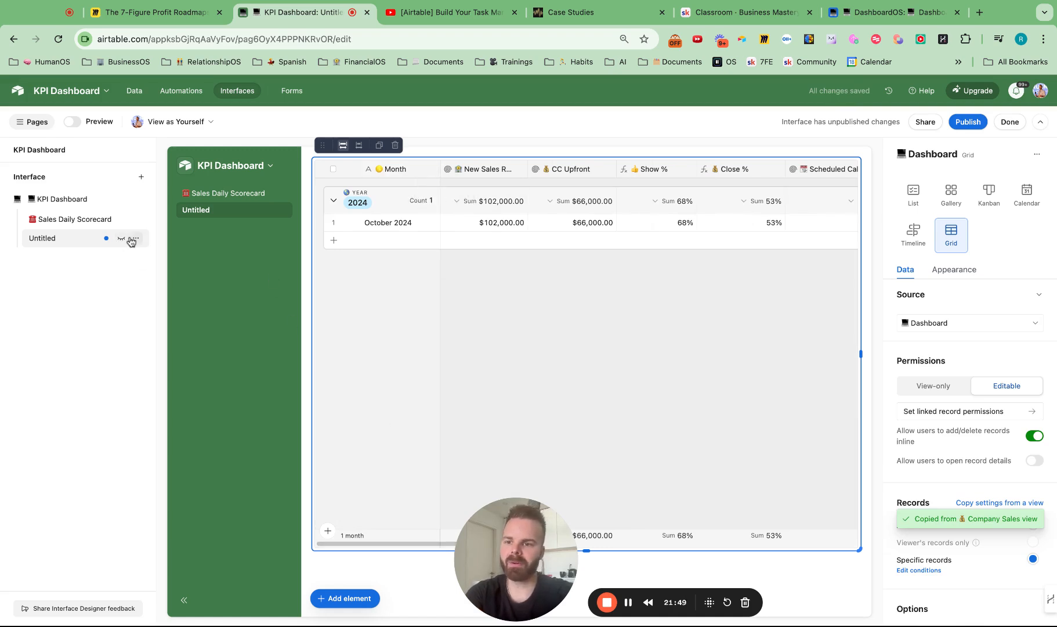
# - Rename the untitled page to "🖥️ Sales Dashboard"
pyautogui.click(135, 237)
pyautogui.click(165, 264)
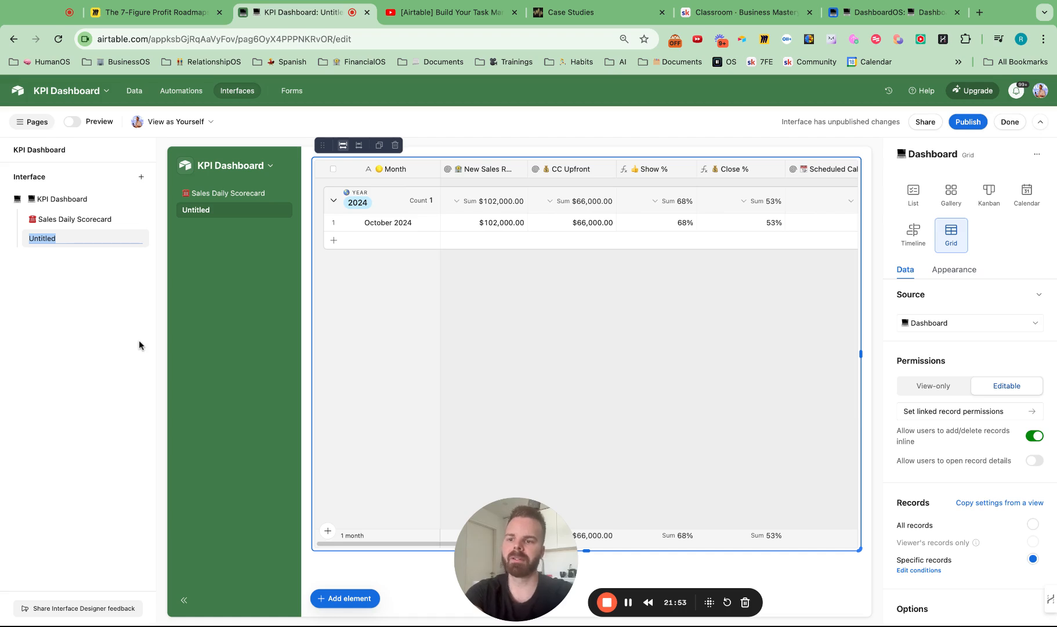
pyautogui.write('Sales Dashboard')
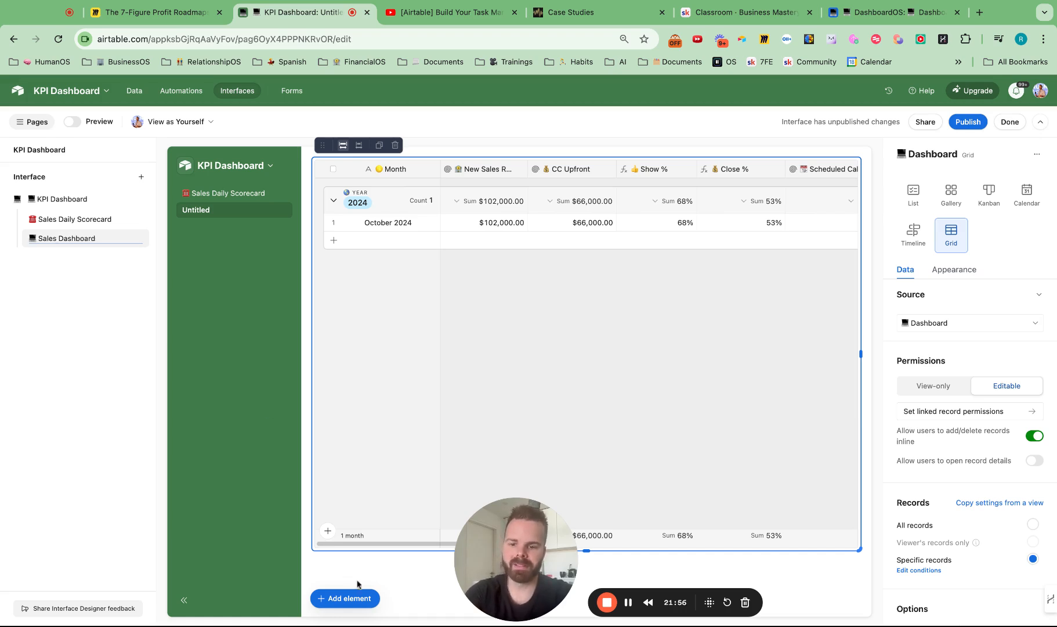
# - Add a full-width text element above the grid reading "📈 Sales Dashboard 👇" and format it as a large heading
pyautogui.click(355, 598)
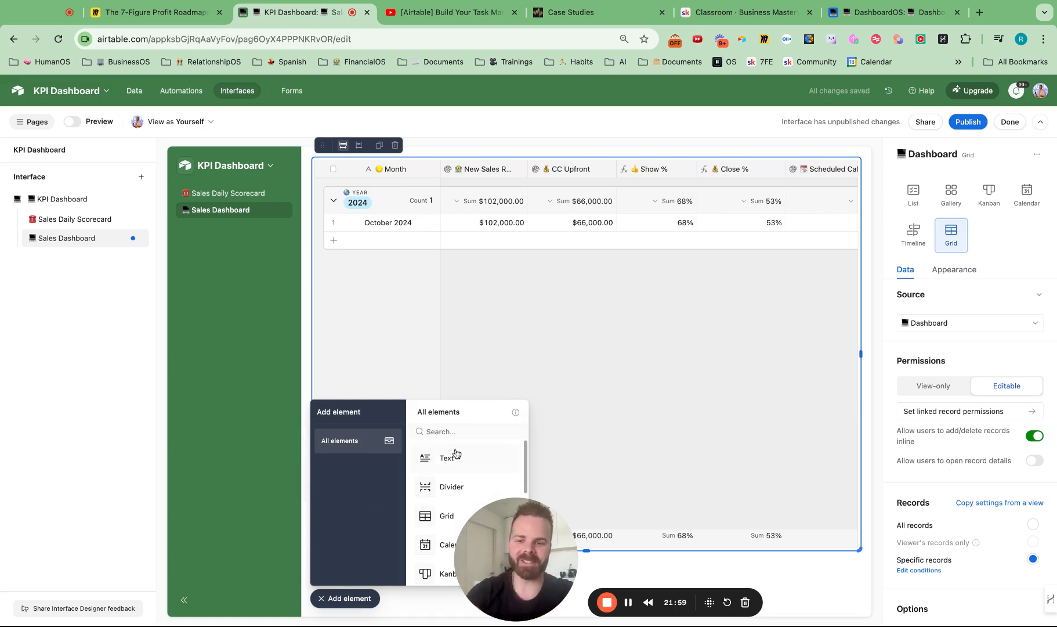
pyautogui.click(455, 456)
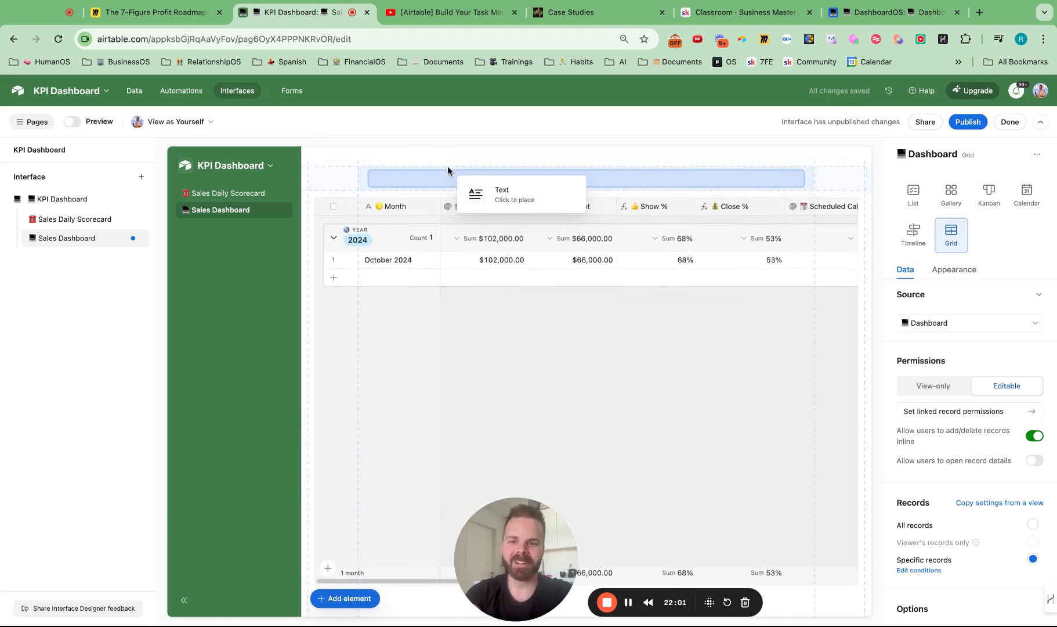
pyautogui.click(448, 166)
pyautogui.click(401, 167)
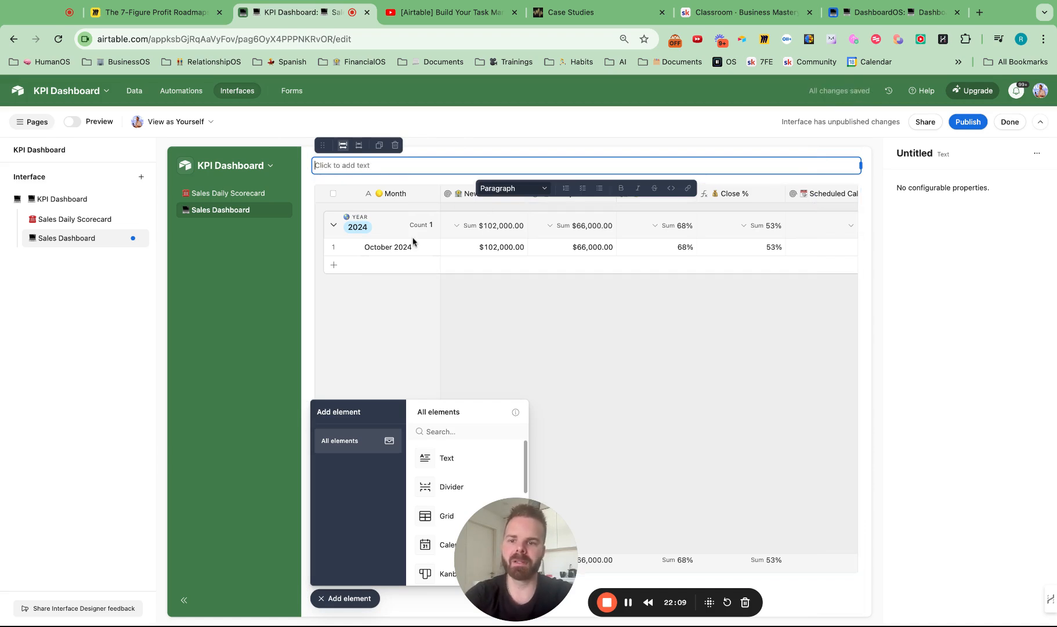
pyautogui.press('super+v')
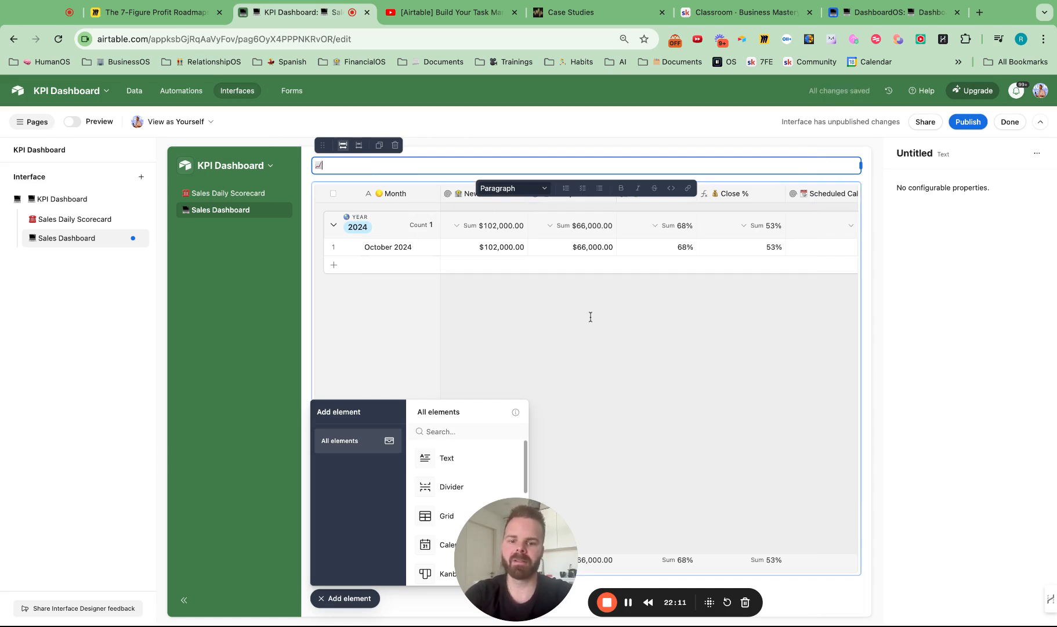
pyautogui.write('Sales Dashboard')
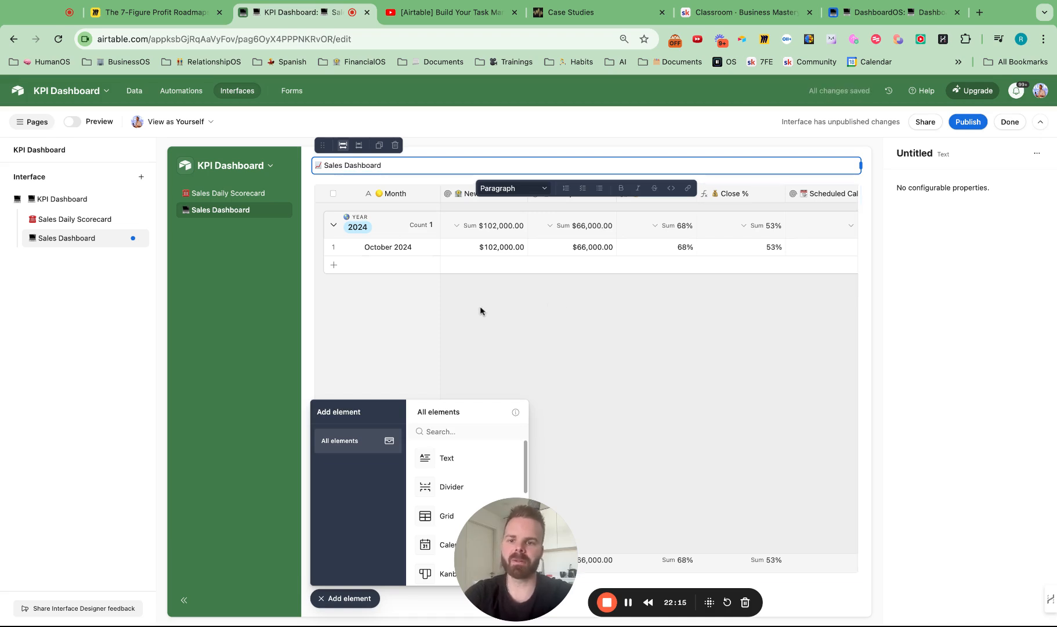
pyautogui.press('super+v')
pyautogui.click(361, 598)
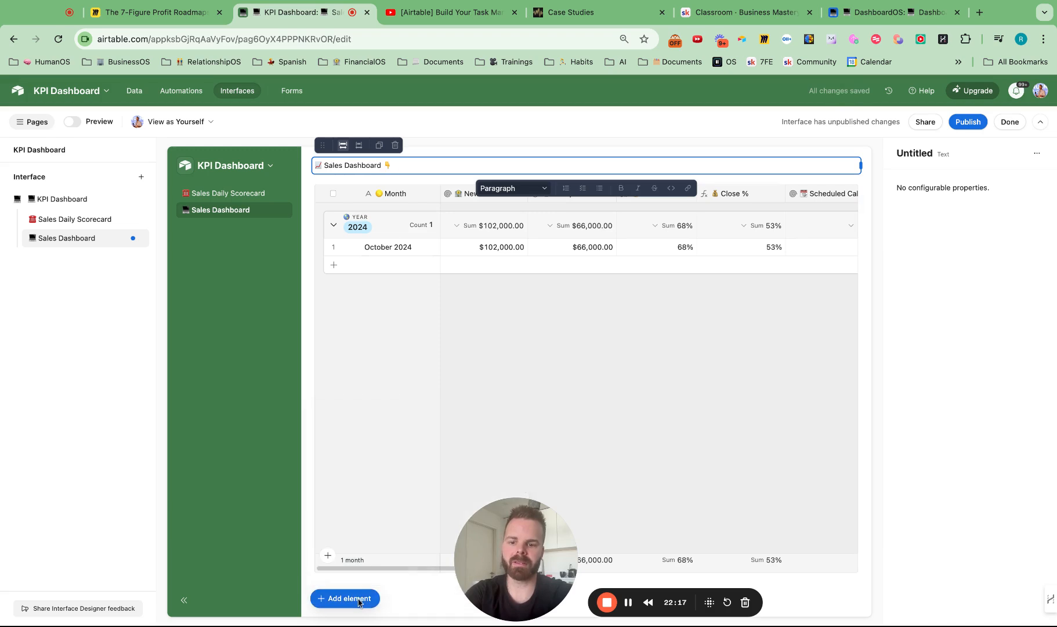
pyautogui.click(522, 188)
pyautogui.click(521, 246)
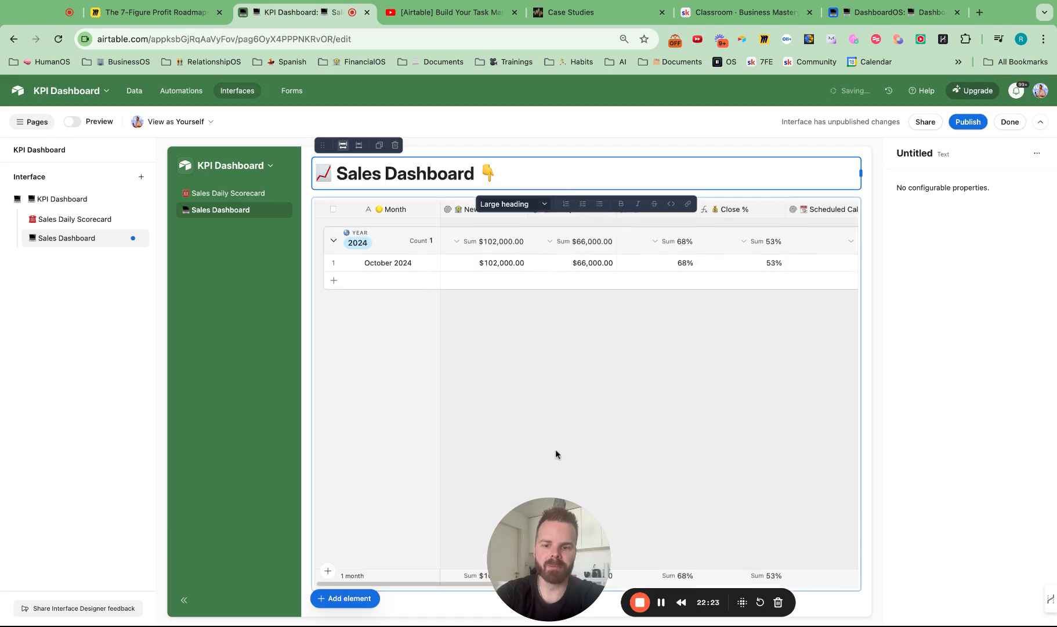
# - Add a number element between the Sales Dashboard heading and the grid
pyautogui.click(360, 598)
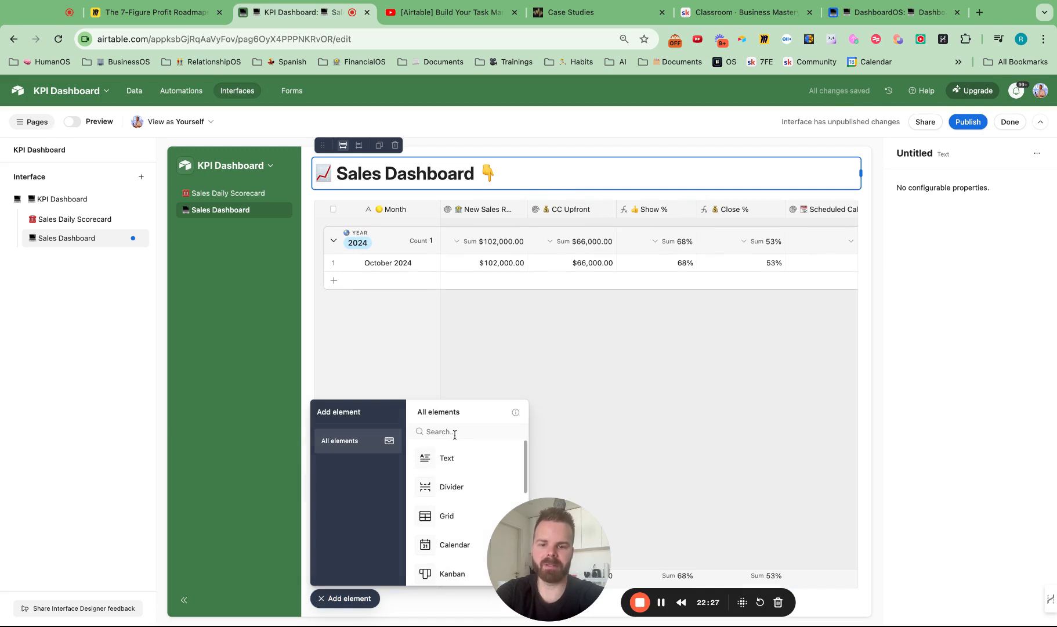
pyautogui.write('num')
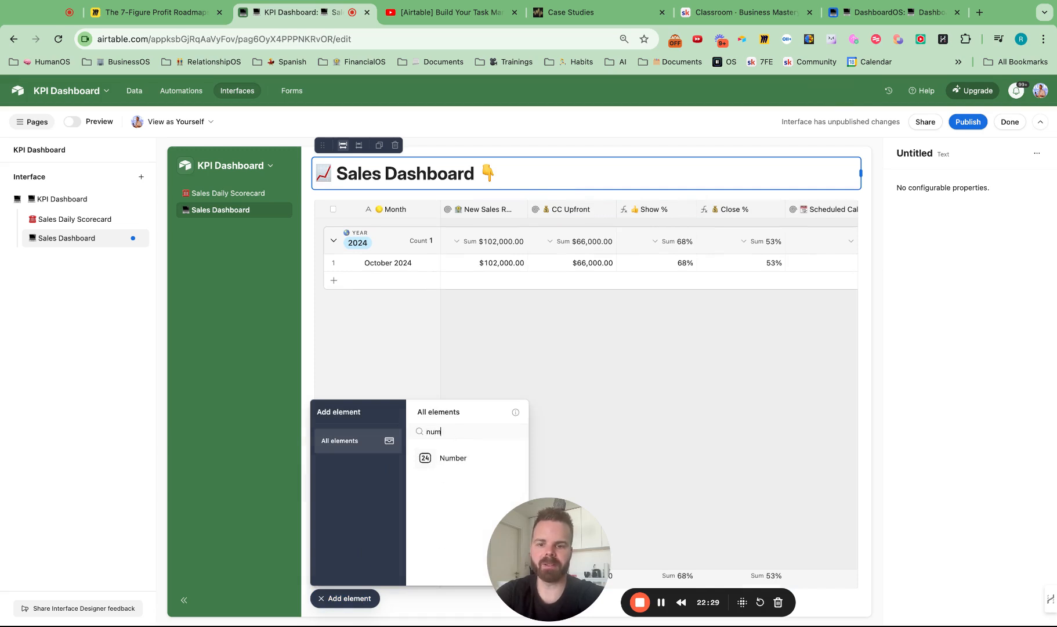
pyautogui.moveTo(458, 459); pyautogui.dragTo(383, 201)
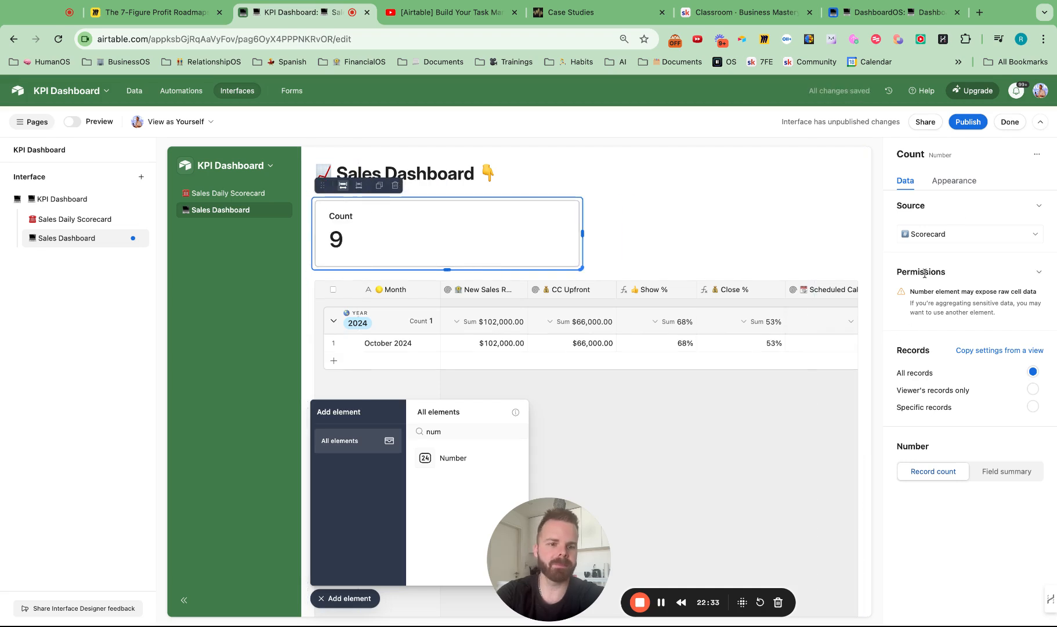
# - Set the number element's source to the Dashboard table and have it show the Sum of the New Sales Revenue field
pyautogui.click(964, 237)
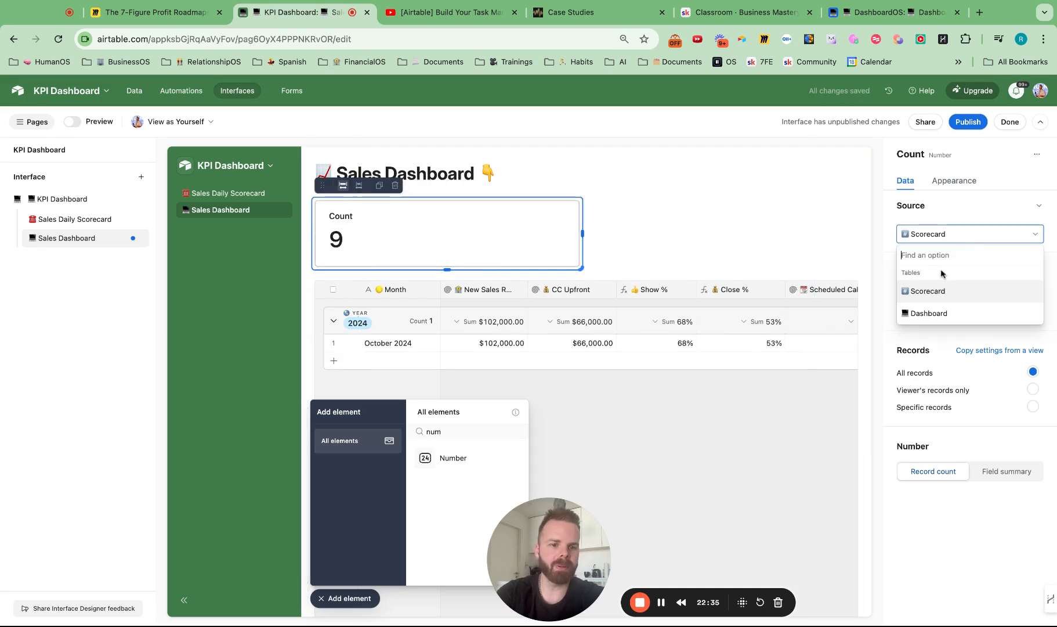
pyautogui.click(940, 313)
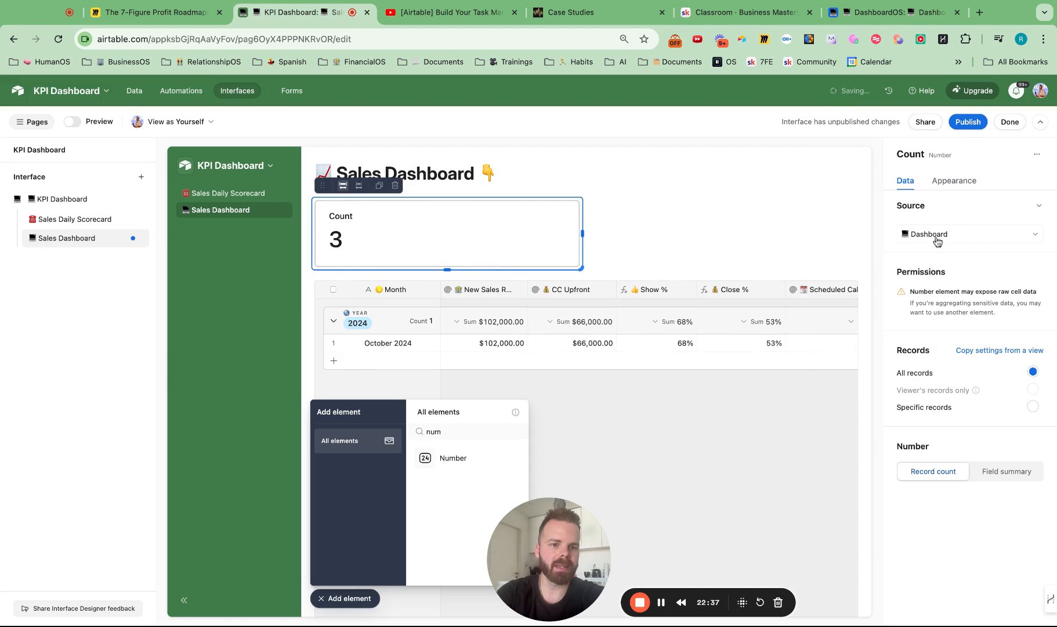
pyautogui.click(1006, 471)
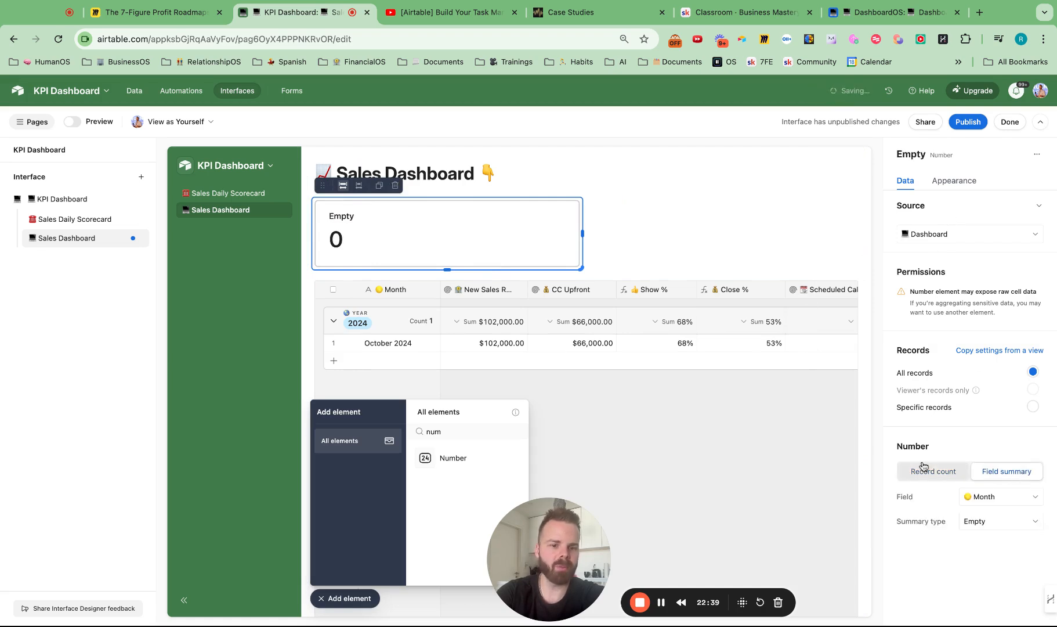
pyautogui.click(988, 498)
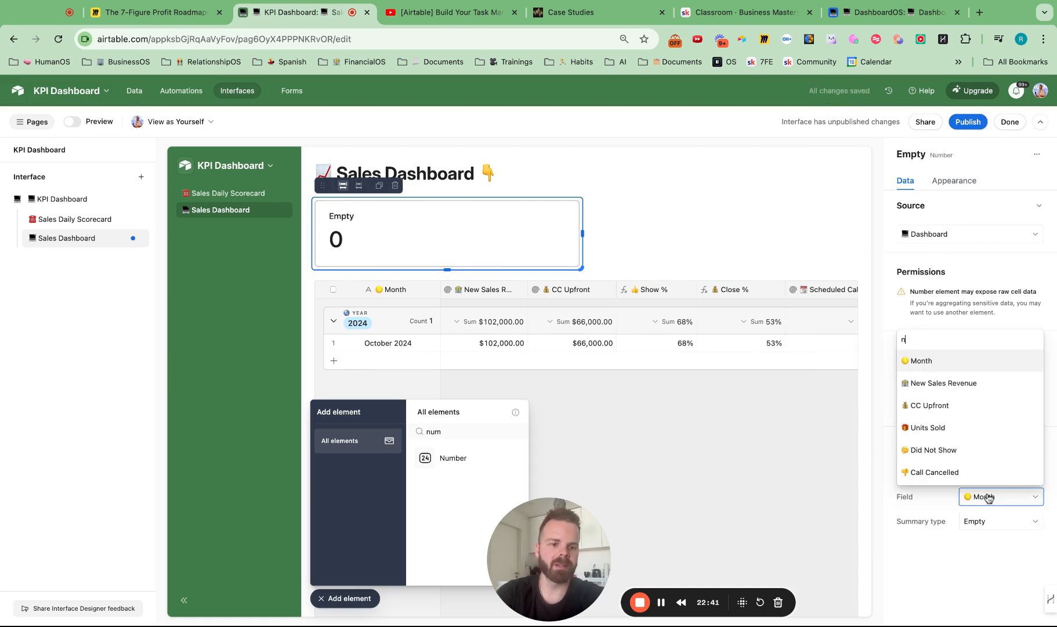
pyautogui.write('new')
pyautogui.click(963, 452)
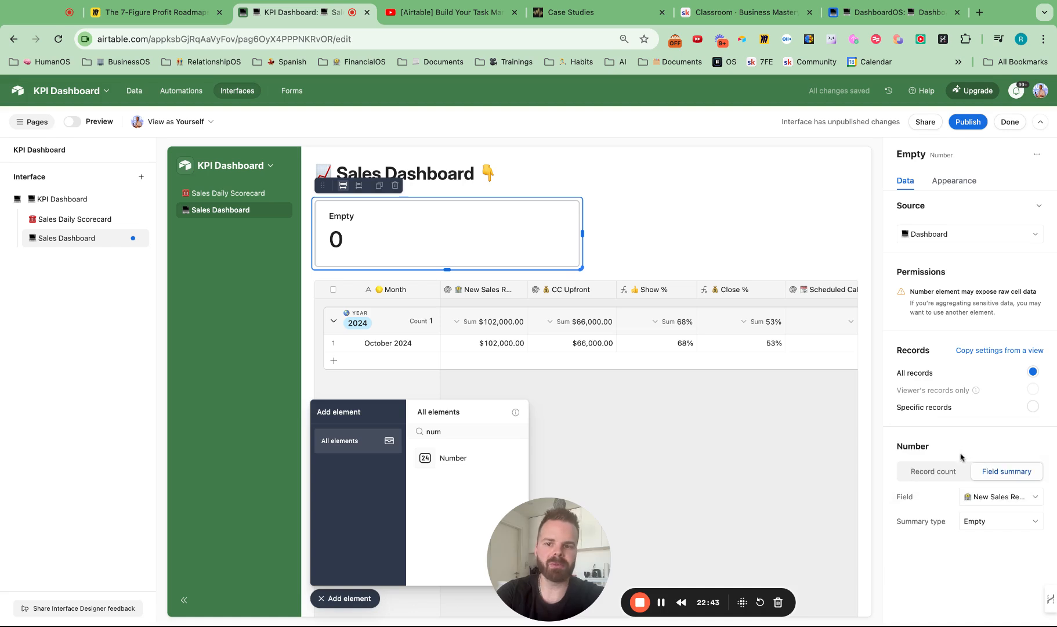
pyautogui.click(1006, 527)
pyautogui.write('sum')
pyautogui.click(946, 499)
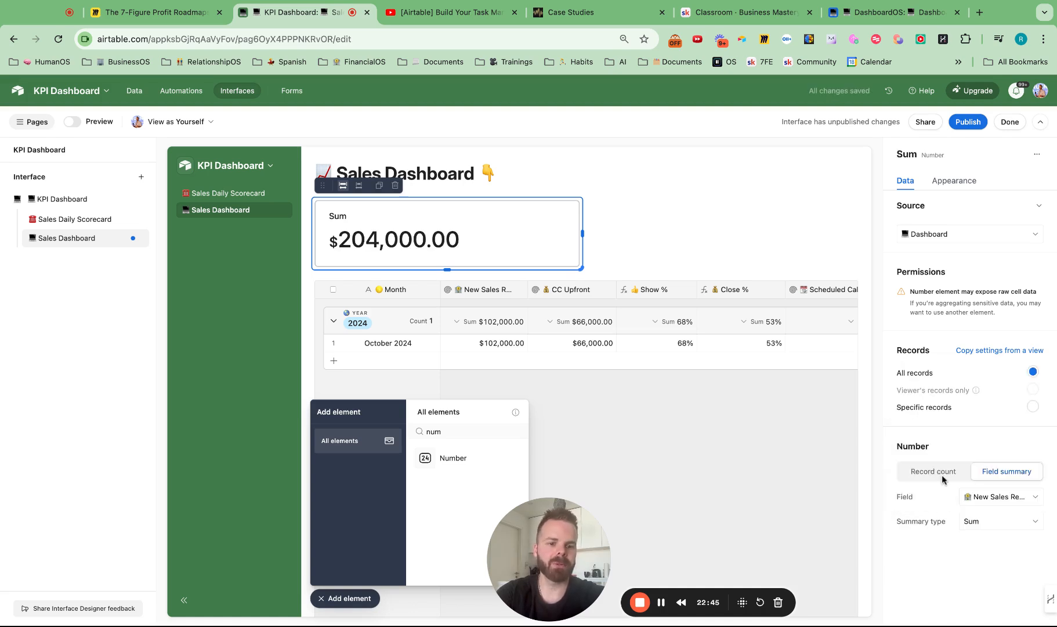
# - Title the number element "🏦 New Sales Revenue" and give it the Light green style
pyautogui.click(956, 181)
pyautogui.doubleClick(985, 333)
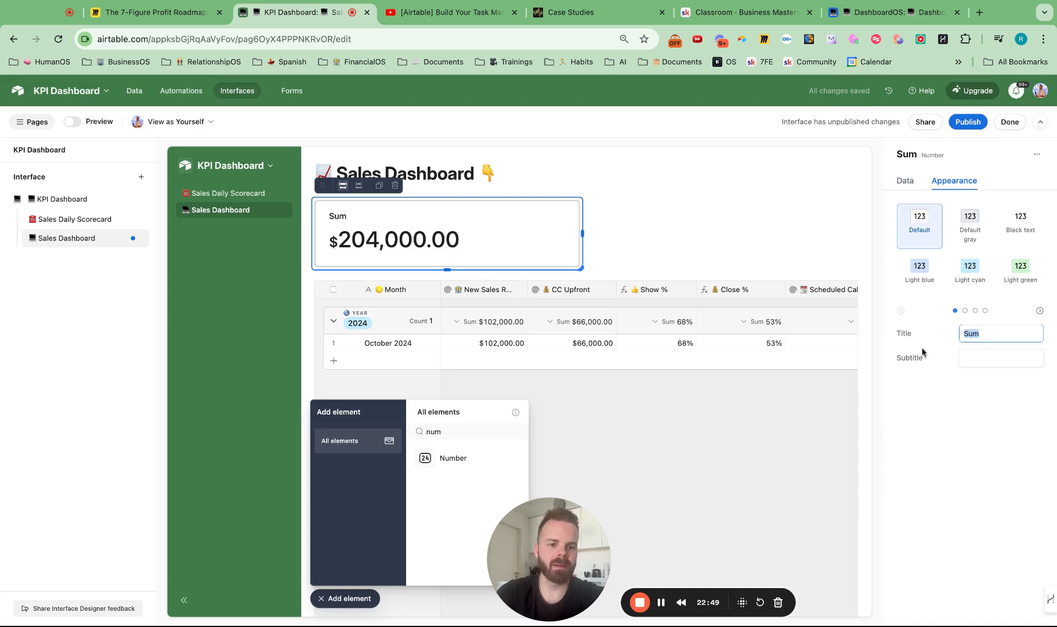
pyautogui.write('🏦New')
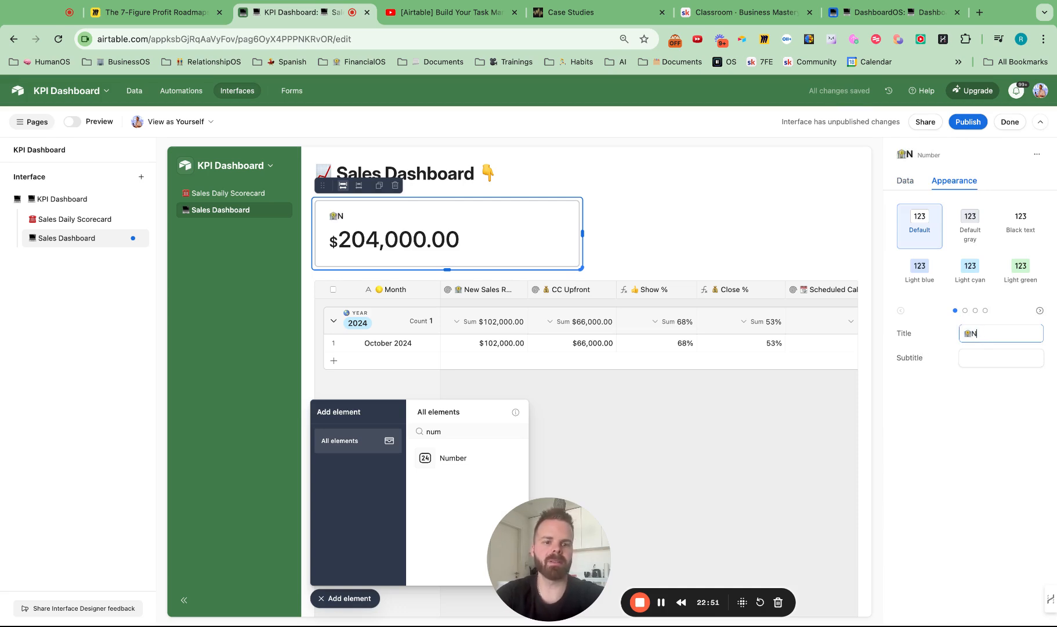
pyautogui.press('BackSpace')
pyautogui.press('BackSpace')
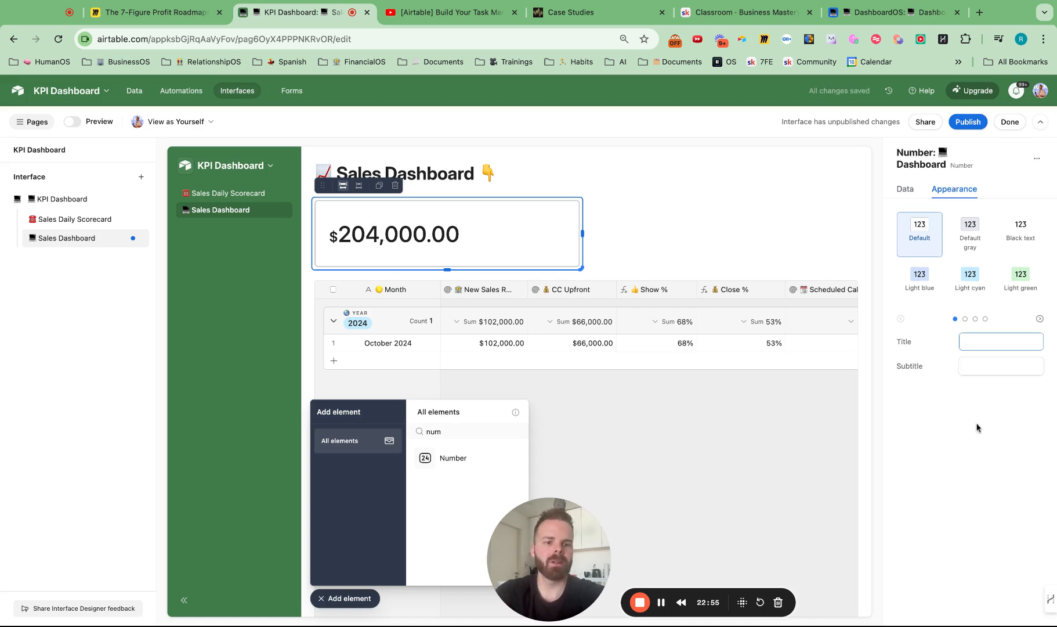
pyautogui.write('🏦New Sales Re')
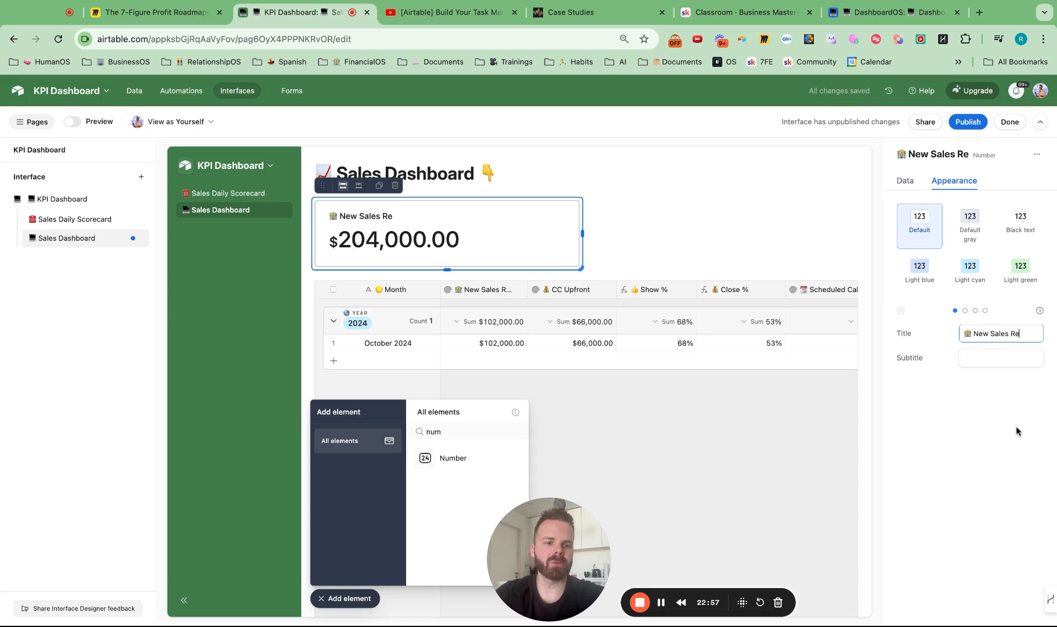
pyautogui.write('venue')
pyautogui.click(1020, 278)
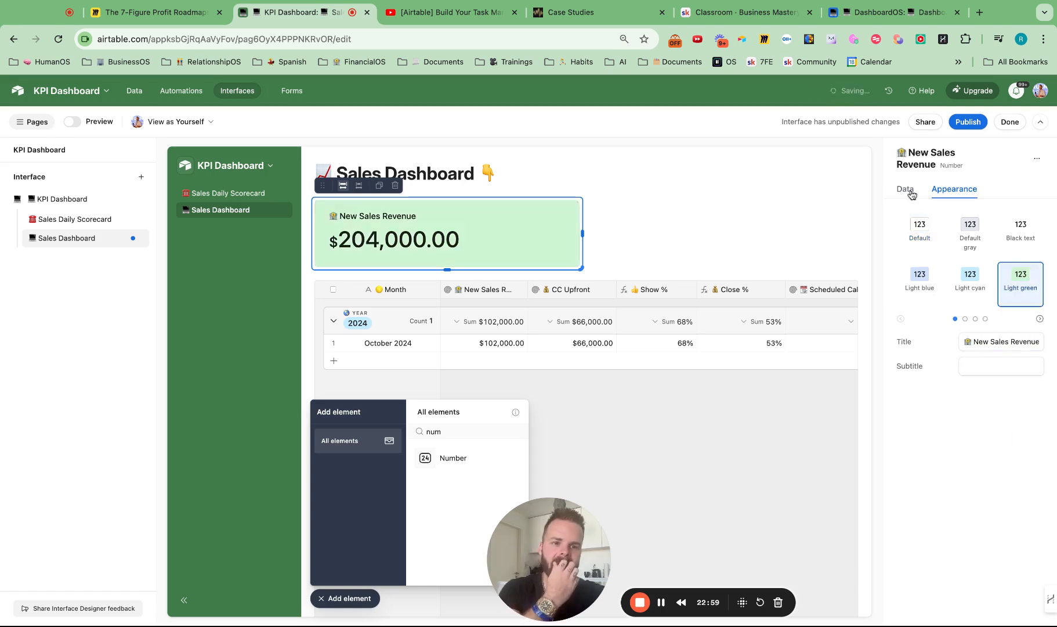
# - Add a filter element above the Sales Dashboard heading and set its source to the Dashboard table
pyautogui.click(448, 431)
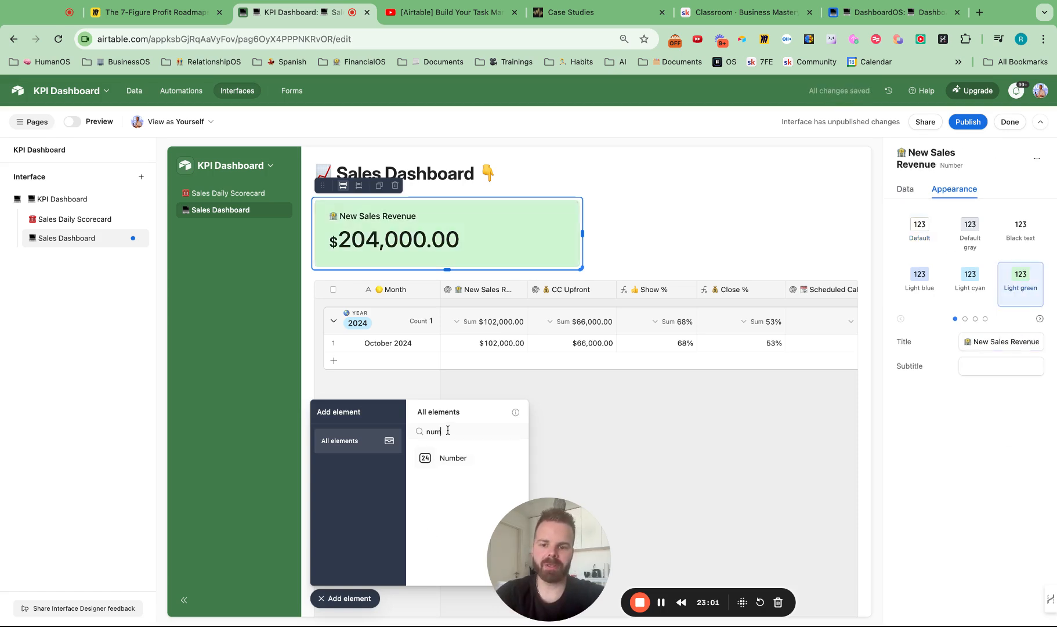
pyautogui.write('fil')
pyautogui.moveTo(461, 457); pyautogui.dragTo(413, 143)
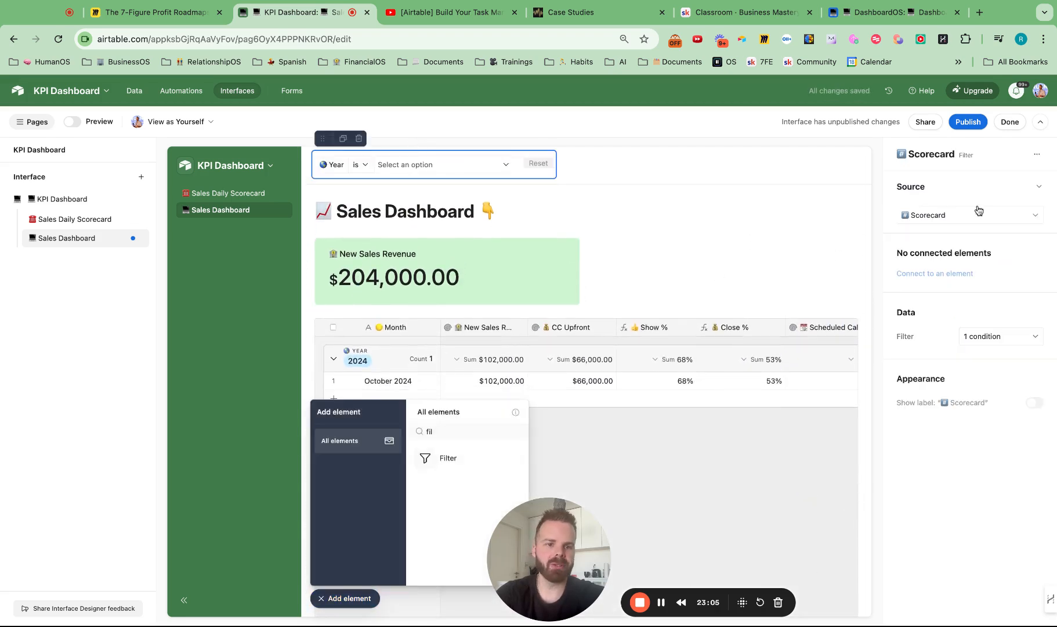
pyautogui.click(957, 216)
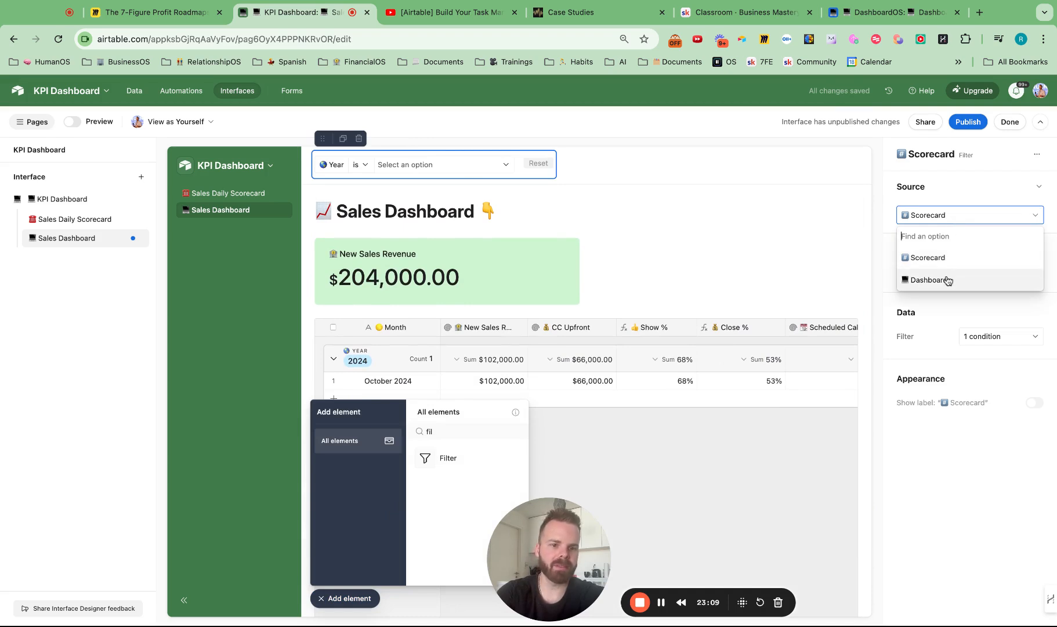
pyautogui.click(947, 281)
pyautogui.click(946, 218)
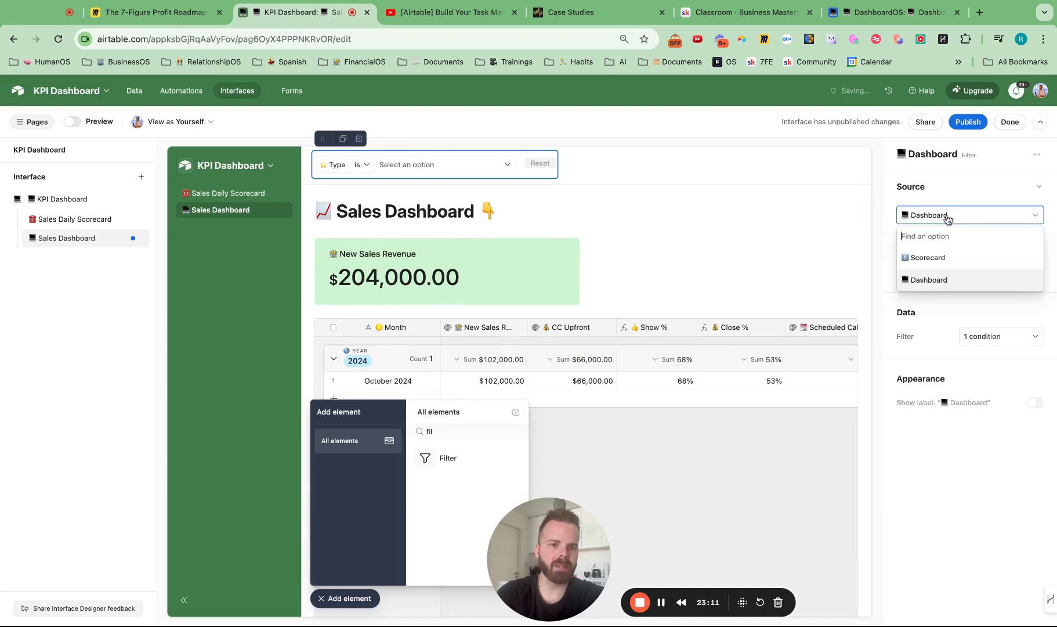
pyautogui.click(948, 306)
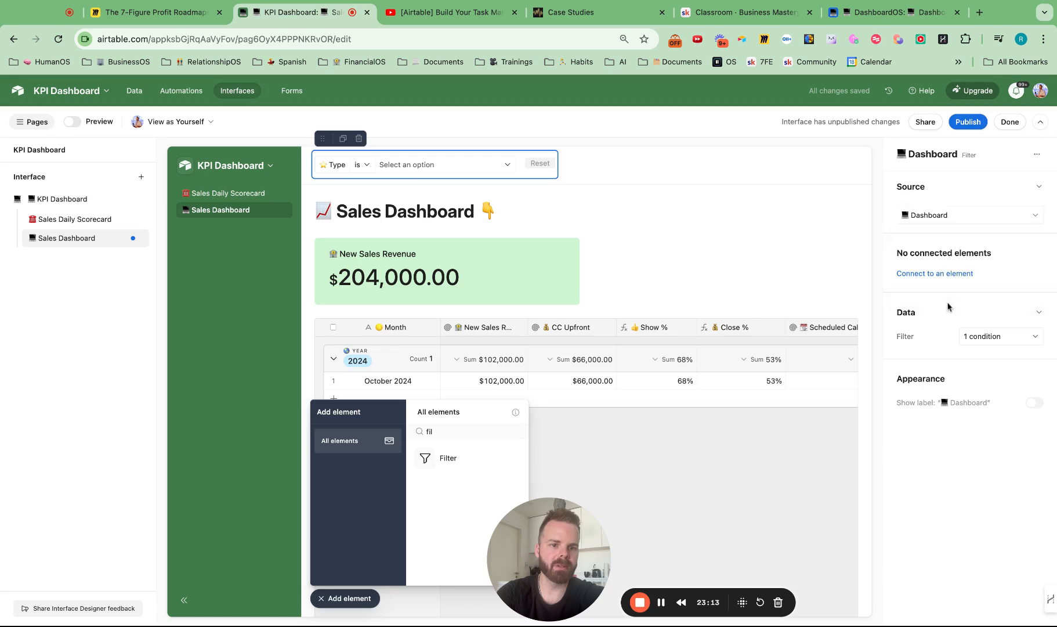
# - Connect the filter to the New Sales Revenue number element and set its condition to Type is Company
pyautogui.click(938, 275)
pyautogui.click(935, 312)
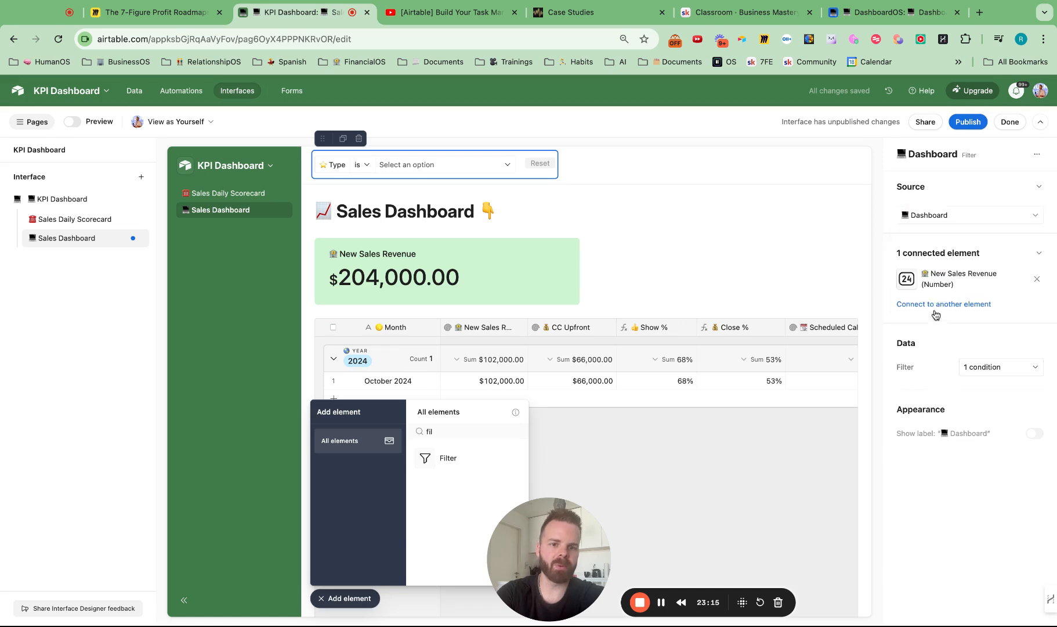
pyautogui.click(996, 369)
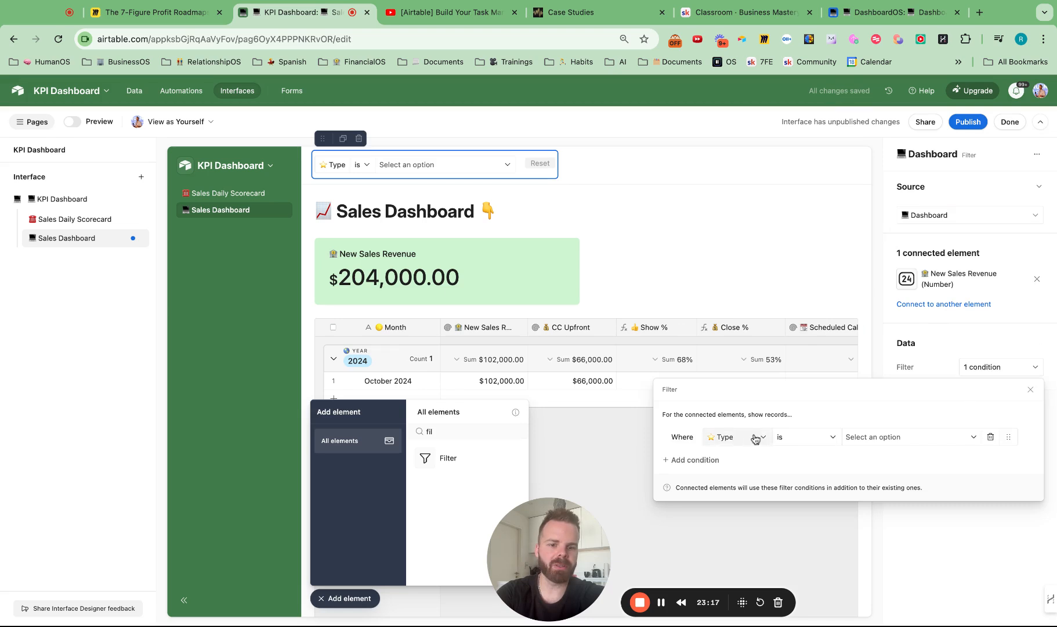
pyautogui.click(892, 439)
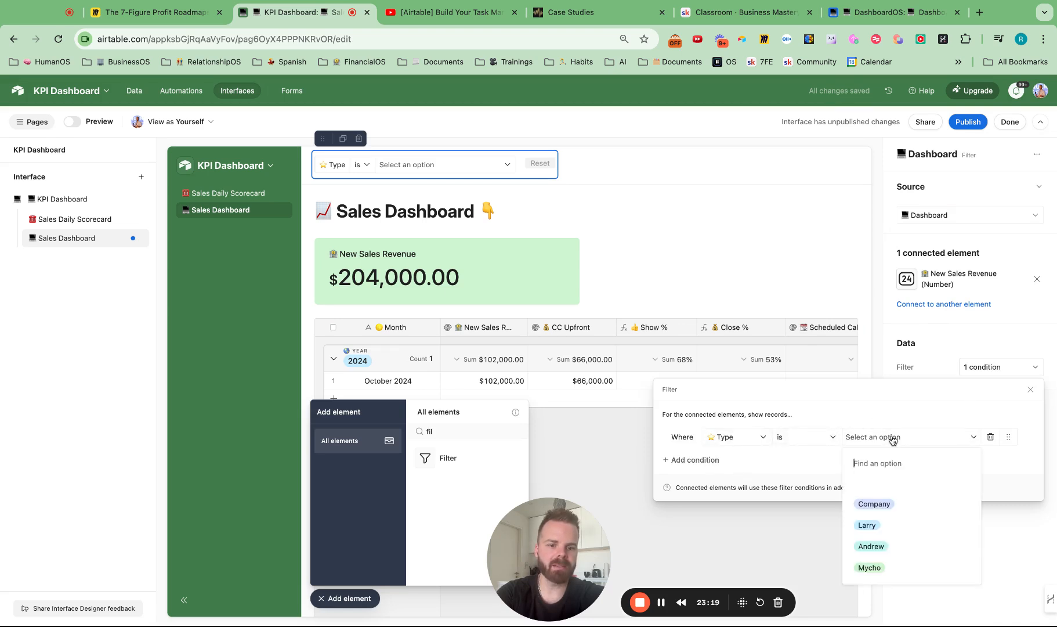
pyautogui.click(877, 502)
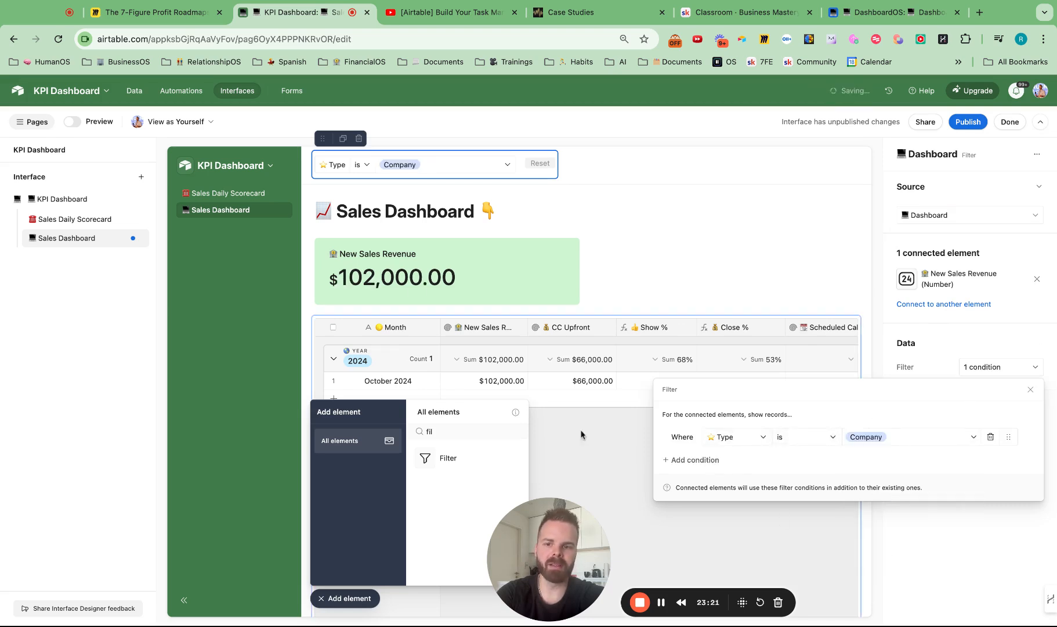
pyautogui.click(361, 602)
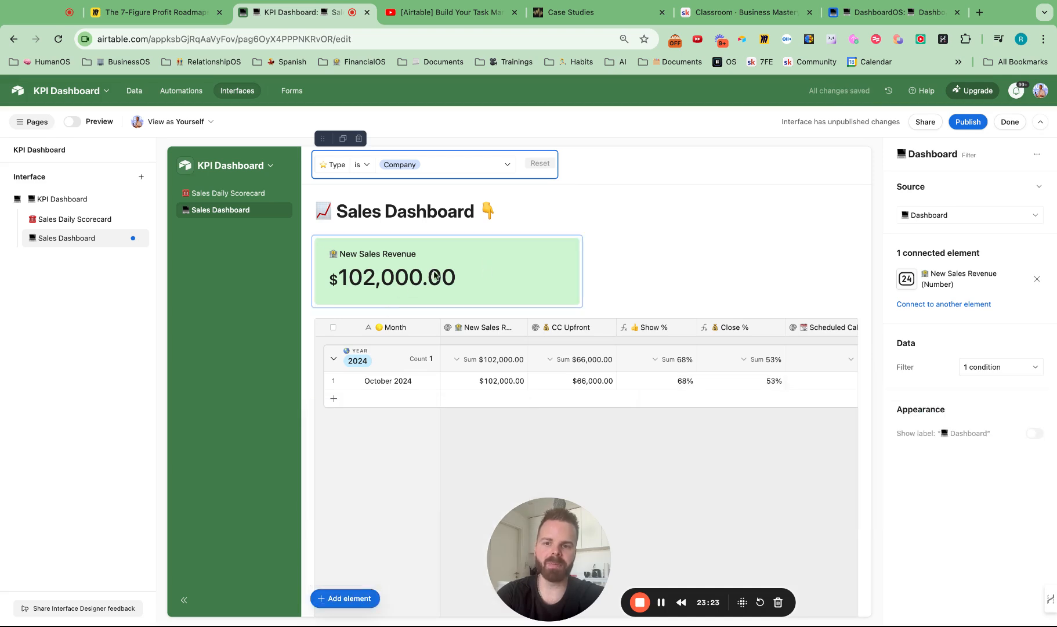
# - Duplicate the New Sales Revenue card and place the two cards side by side in one row
pyautogui.click(473, 287)
pyautogui.click(378, 224)
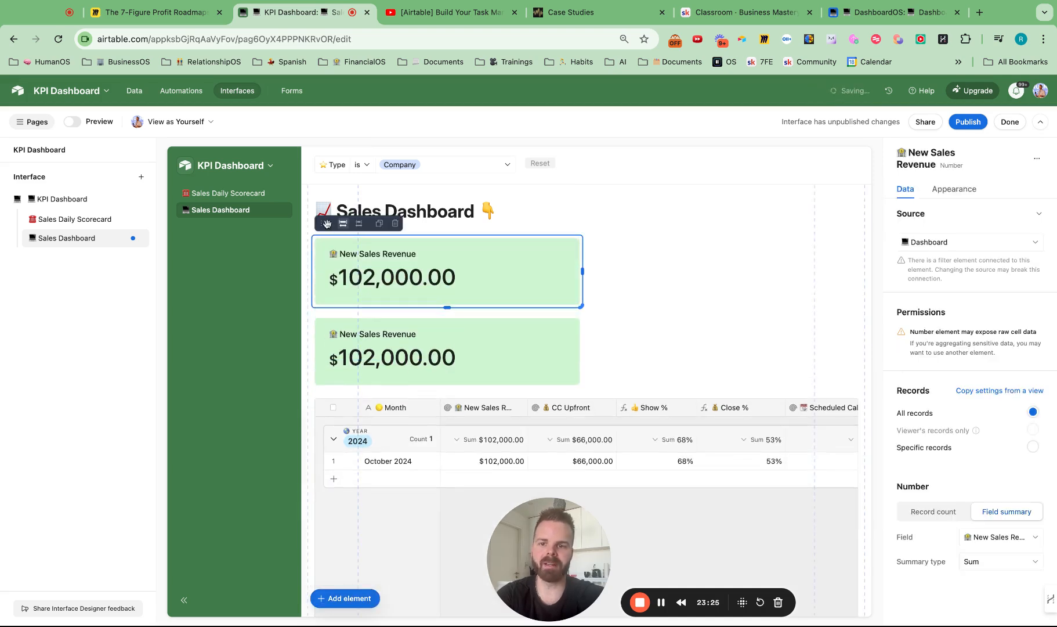
pyautogui.moveTo(406, 345); pyautogui.dragTo(727, 281)
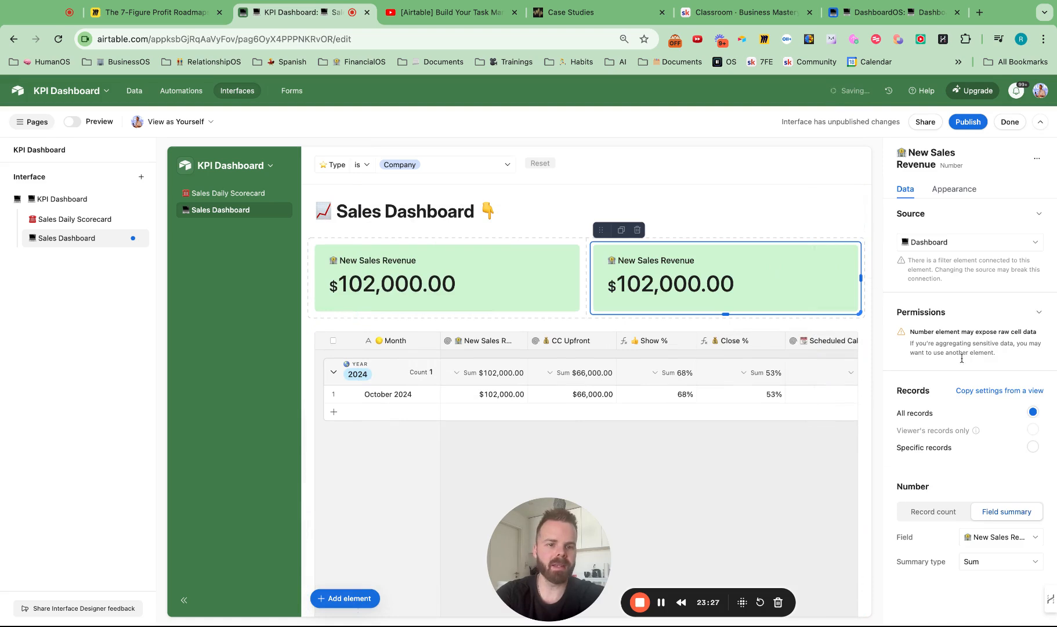
# - Retitle the second New Sales Revenue card "👍 Show Rate" and give it the Light yellow style
pyautogui.click(963, 190)
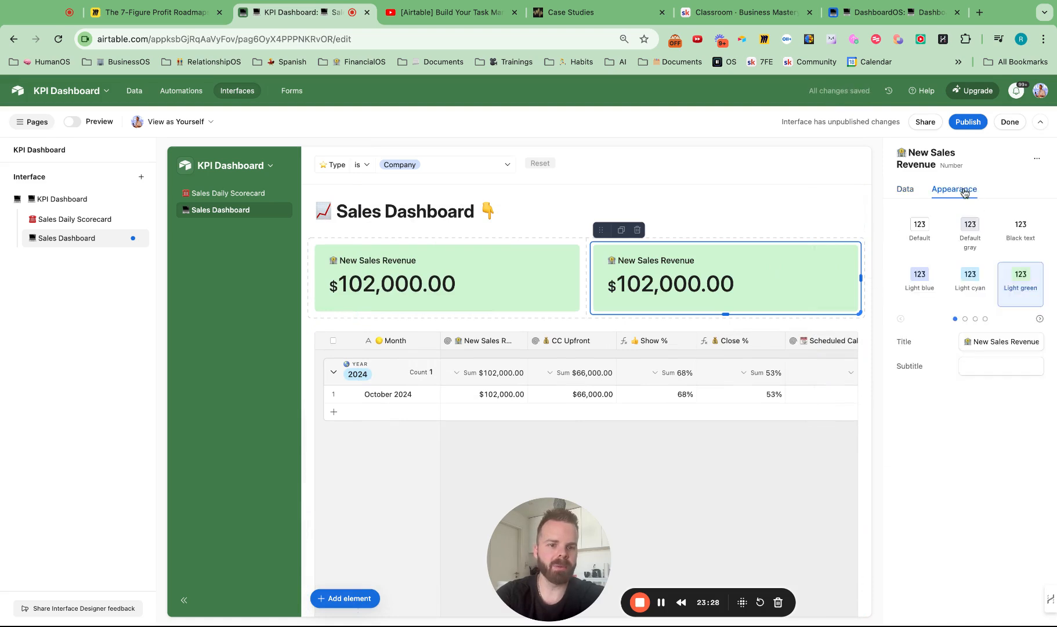
pyautogui.tripleClick(963, 341)
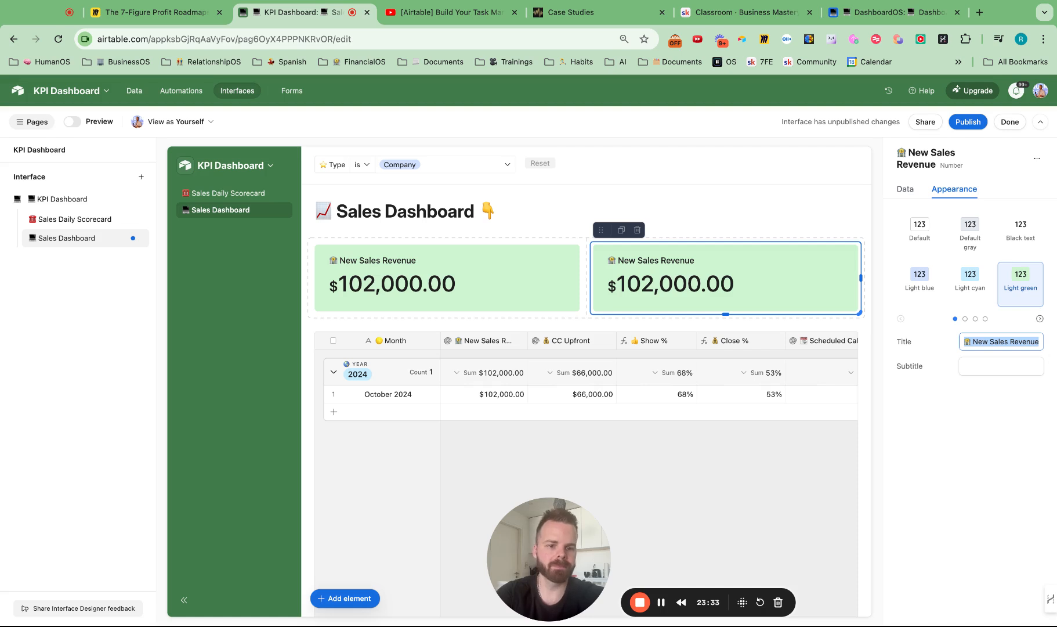
pyautogui.hotkey('ctrl', 'v')
pyautogui.write('Show Rate')
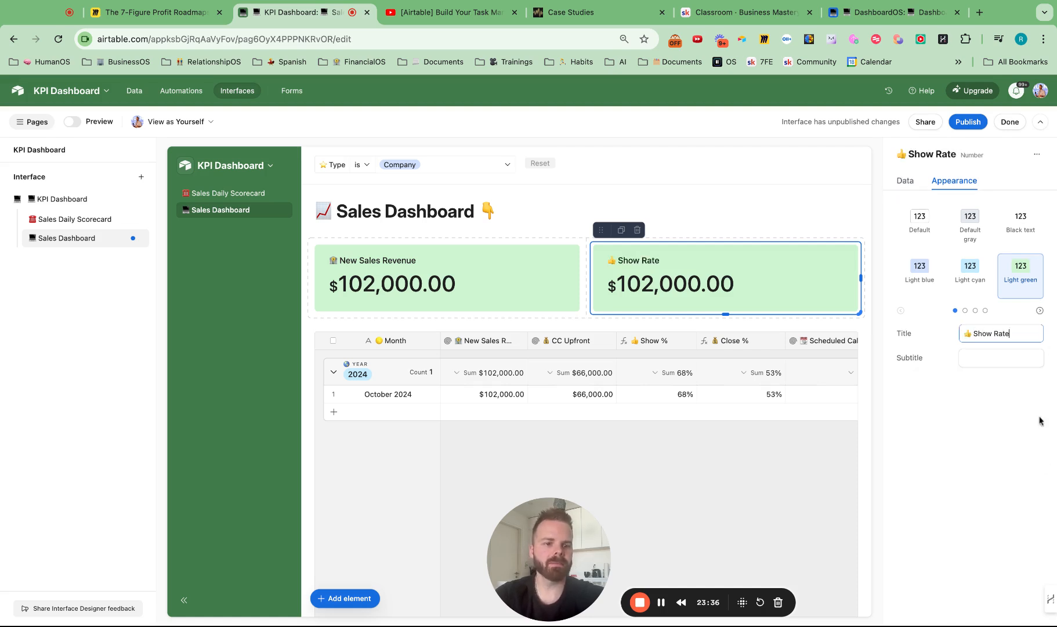
pyautogui.click(965, 310)
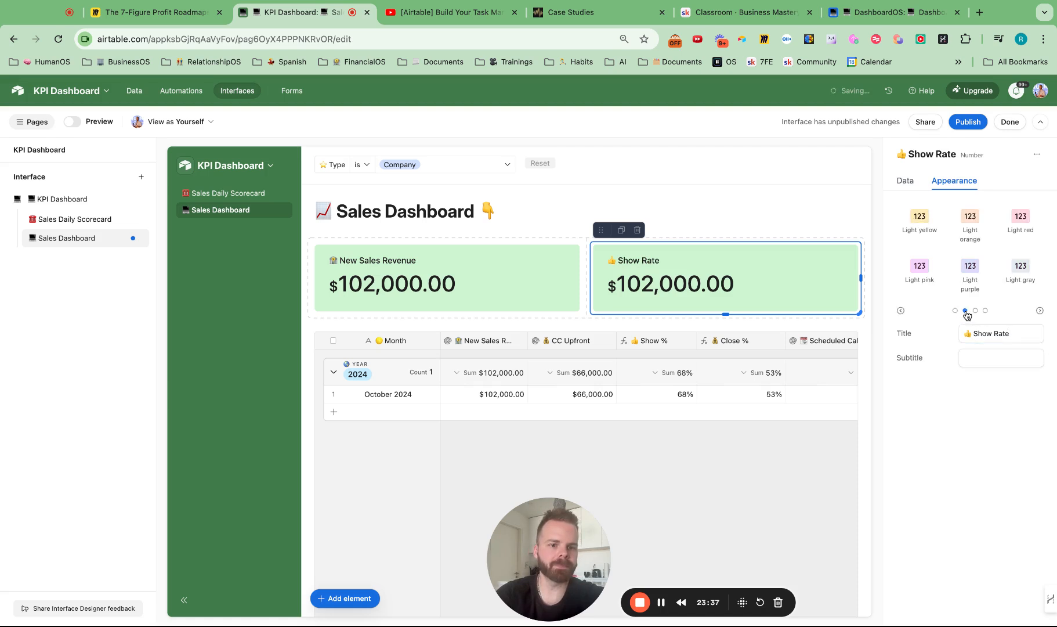
pyautogui.click(922, 232)
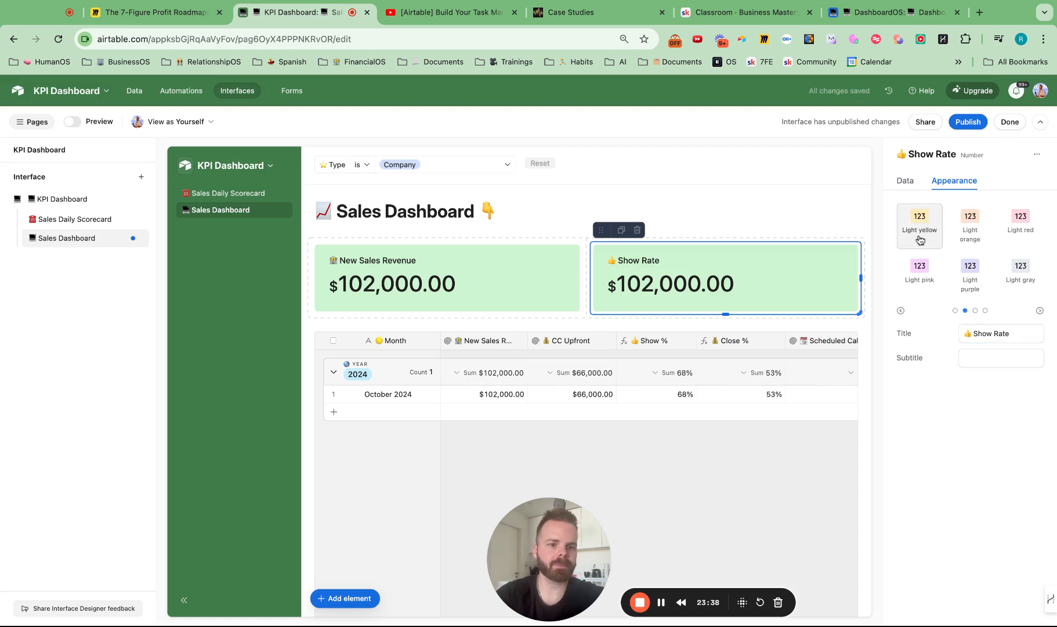
# - Change the Show Rate card's summarized field to Show %
pyautogui.click(905, 180)
pyautogui.click(1005, 529)
pyautogui.write('show')
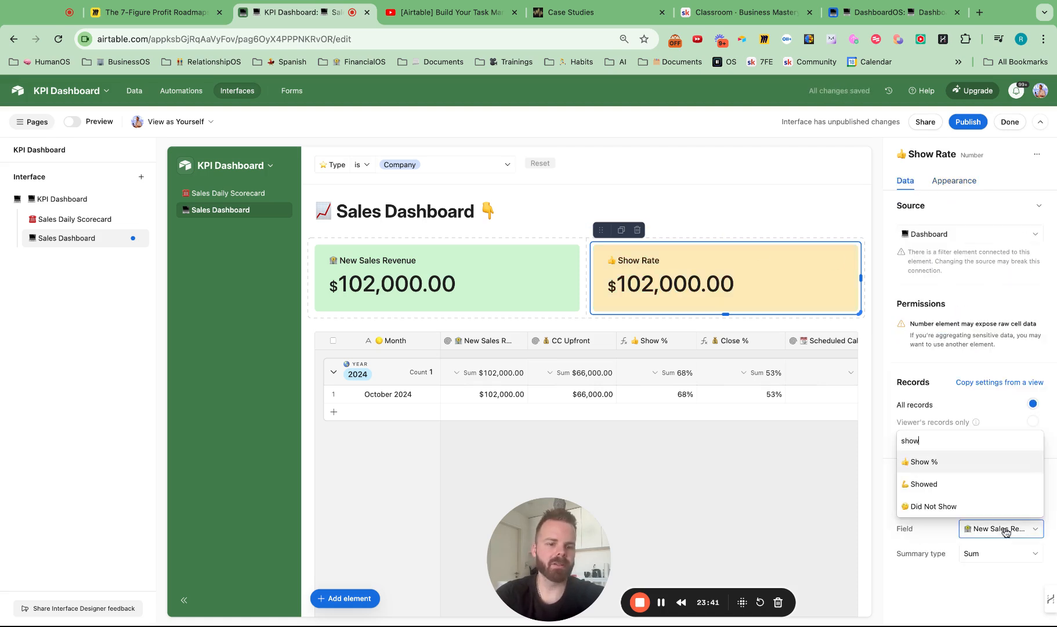
pyautogui.click(960, 463)
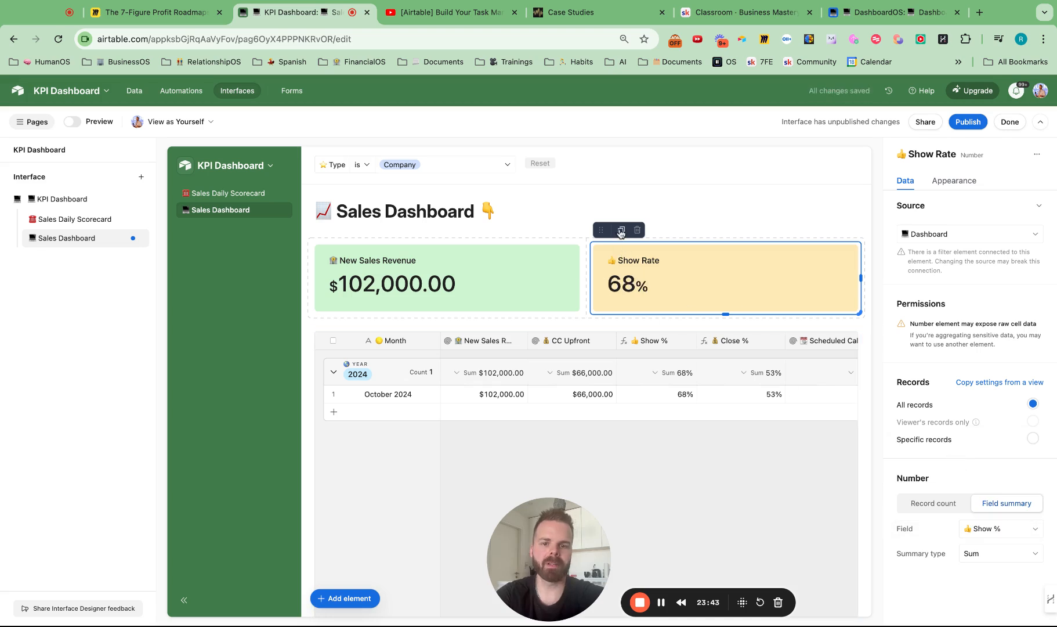
# - Duplicate the Show Rate card in the same row, then retitle the middle card "💰 Close Rate" with the Light cyan style
pyautogui.moveTo(602, 230); pyautogui.dragTo(604, 230)
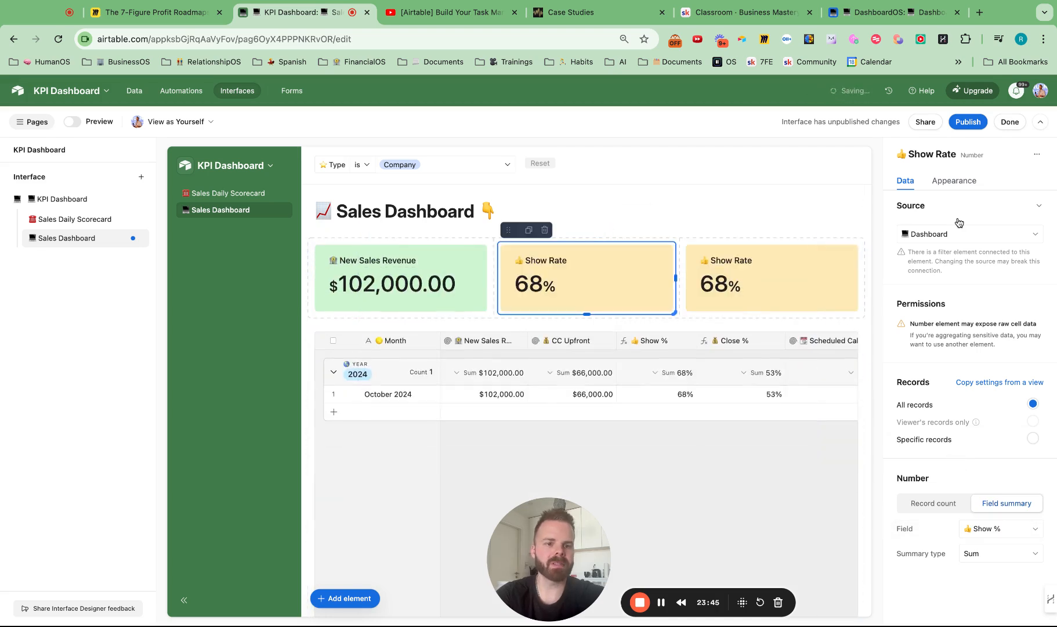
pyautogui.click(955, 180)
pyautogui.click(955, 311)
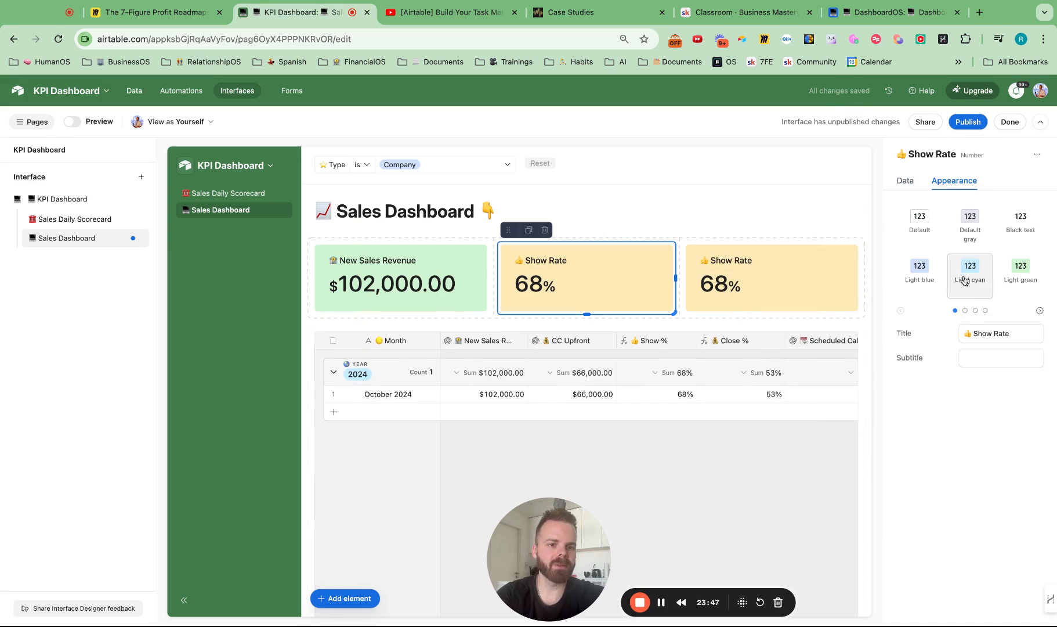
pyautogui.click(969, 272)
pyautogui.tripleClick(1019, 335)
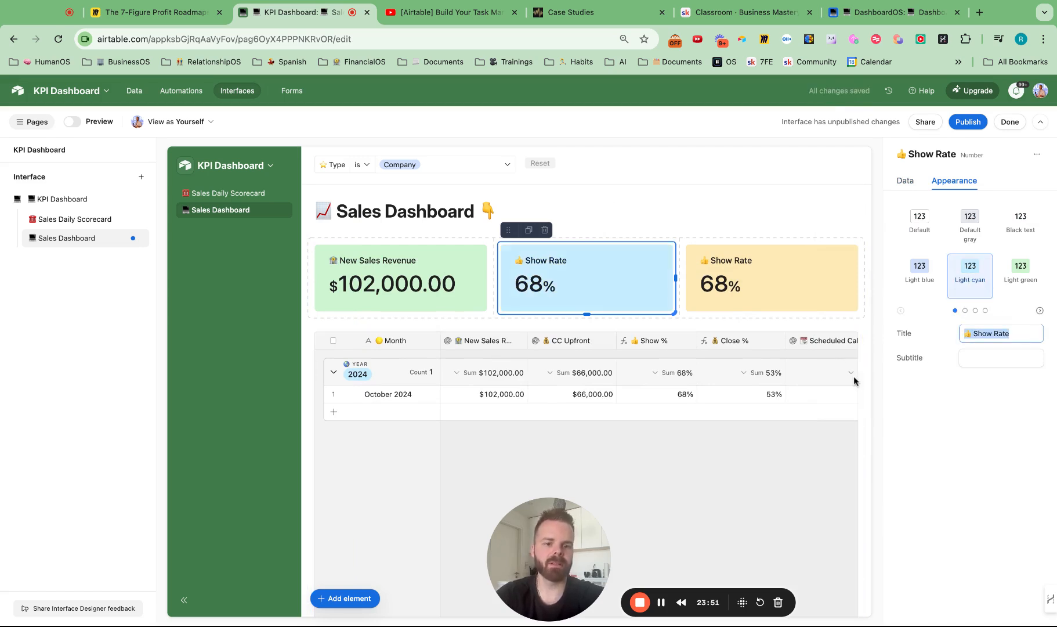
pyautogui.hotkey('ctrl', 'v')
pyautogui.write('Close ')
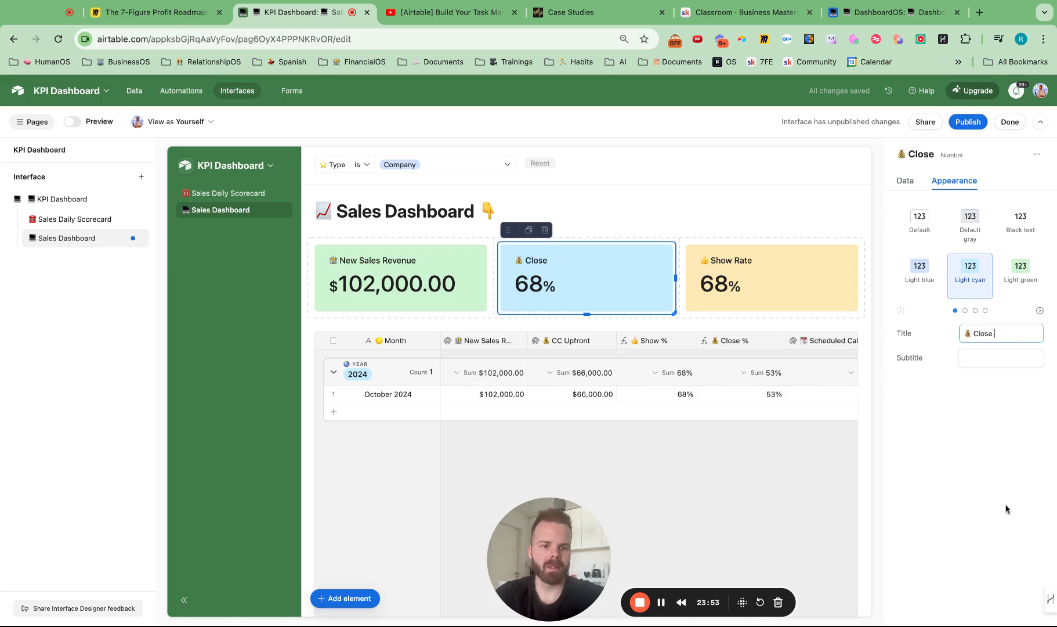
pyautogui.write('Rate')
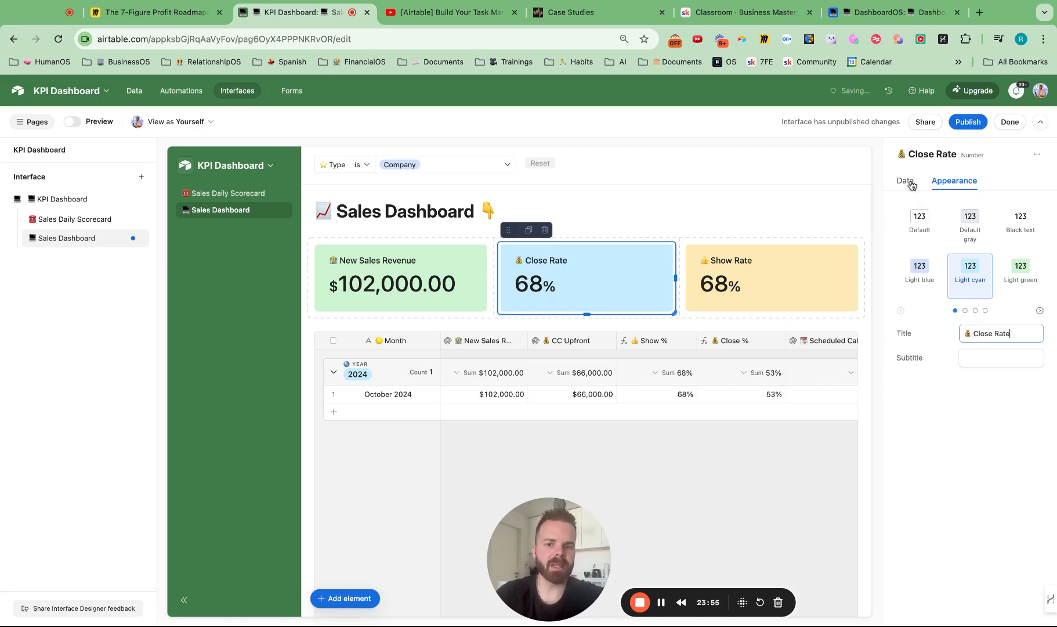
# - Change the Close Rate card's summarized field to Close %
pyautogui.click(909, 182)
pyautogui.click(993, 526)
pyautogui.write('clo')
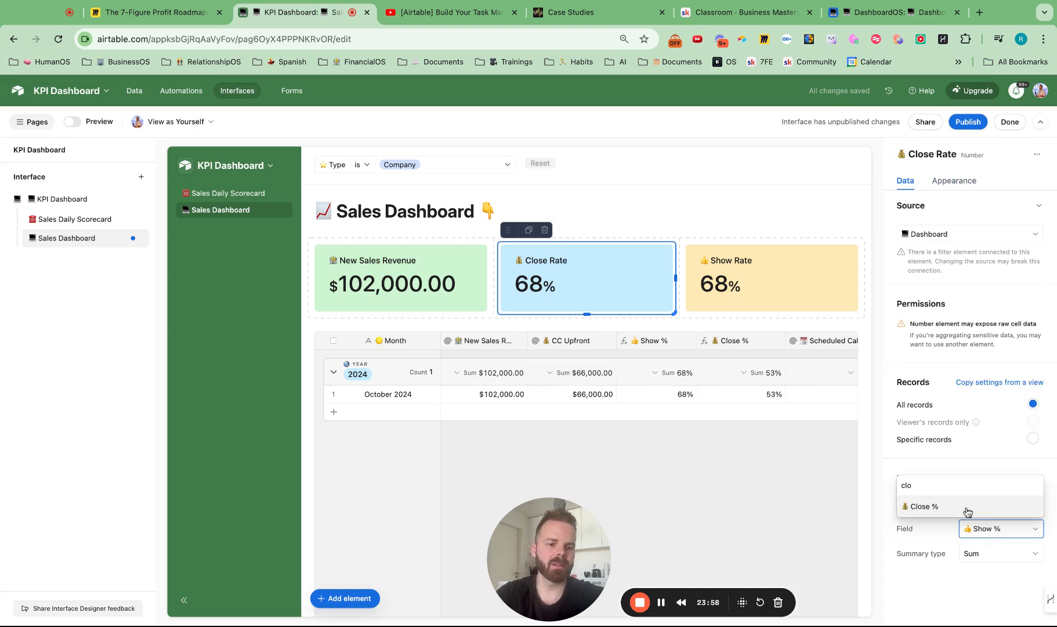
pyautogui.click(967, 511)
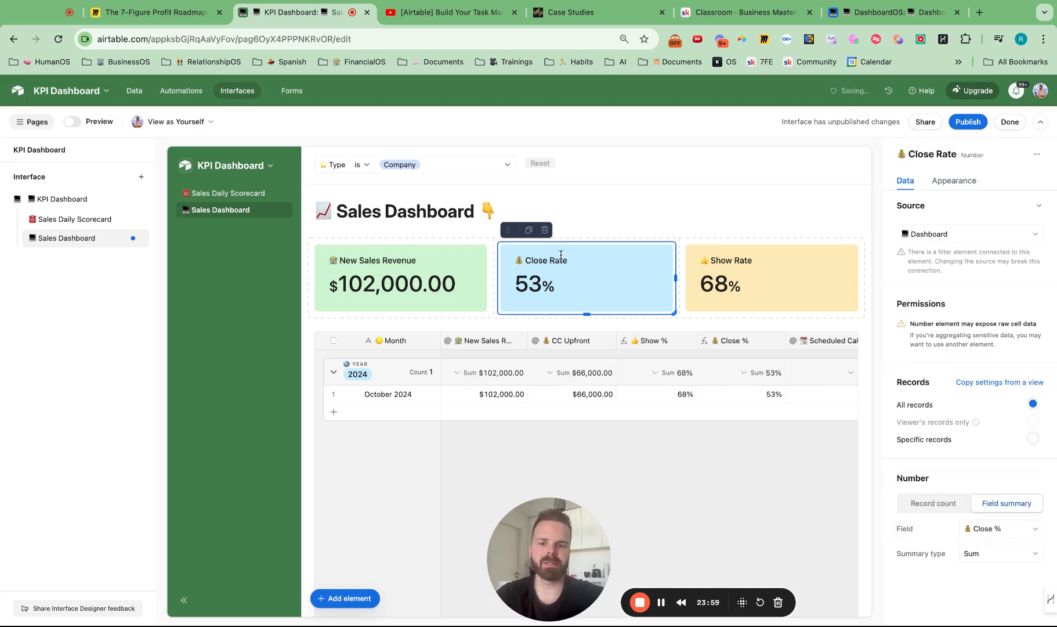
# - Duplicate the Close Rate card, place the copy at the end of the row and retitle it "Units Sold" with a leading emoji
pyautogui.click(529, 230)
pyautogui.moveTo(512, 229); pyautogui.dragTo(794, 279)
pyautogui.click(954, 181)
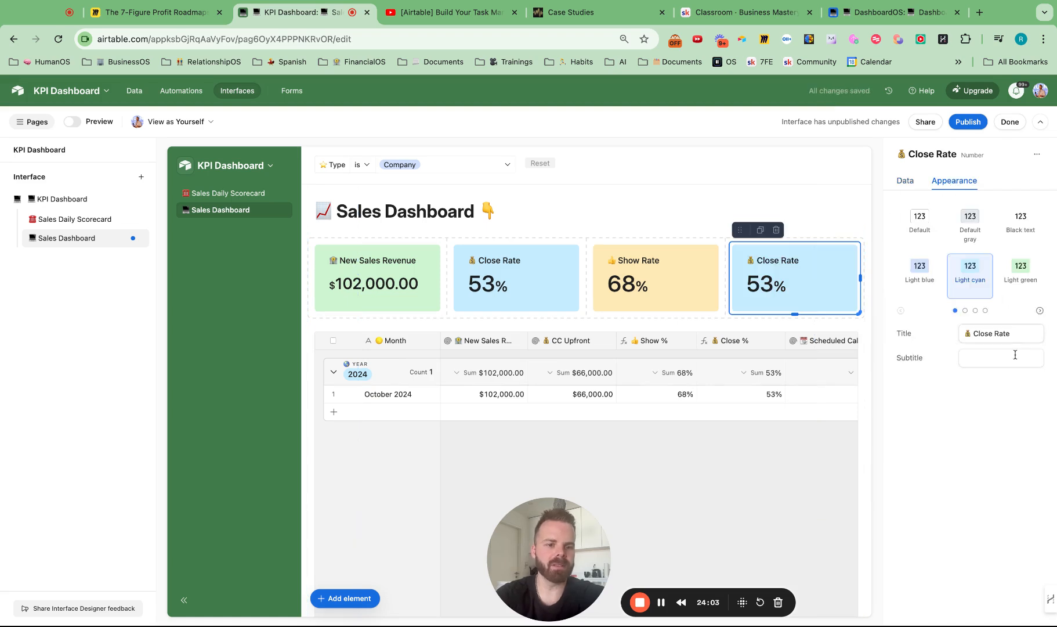
pyautogui.click(1013, 339)
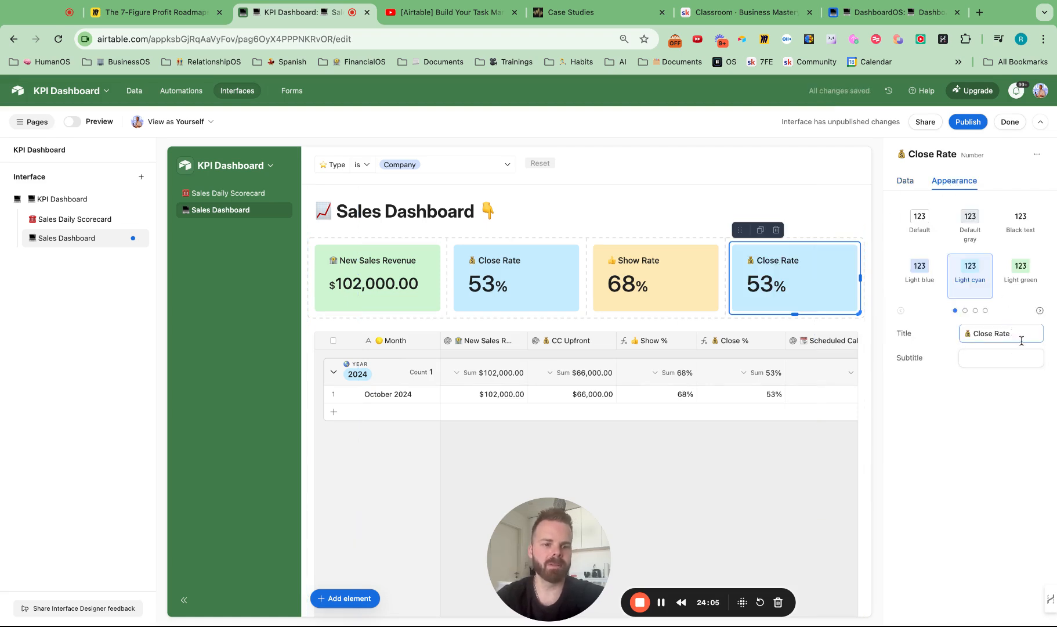
pyautogui.tripleClick(1017, 338)
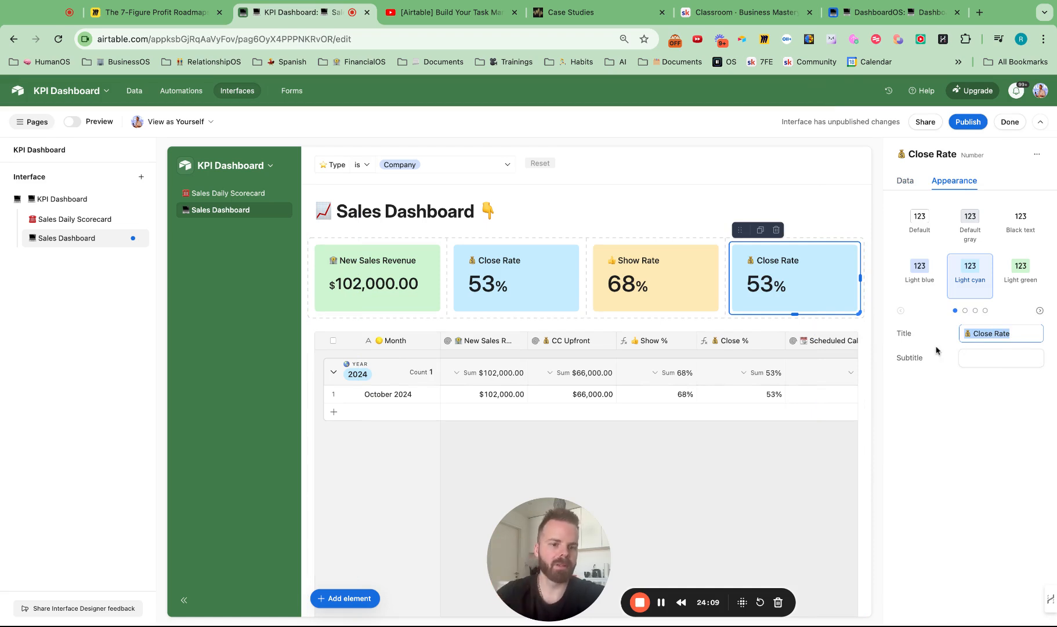
pyautogui.write('Uni')
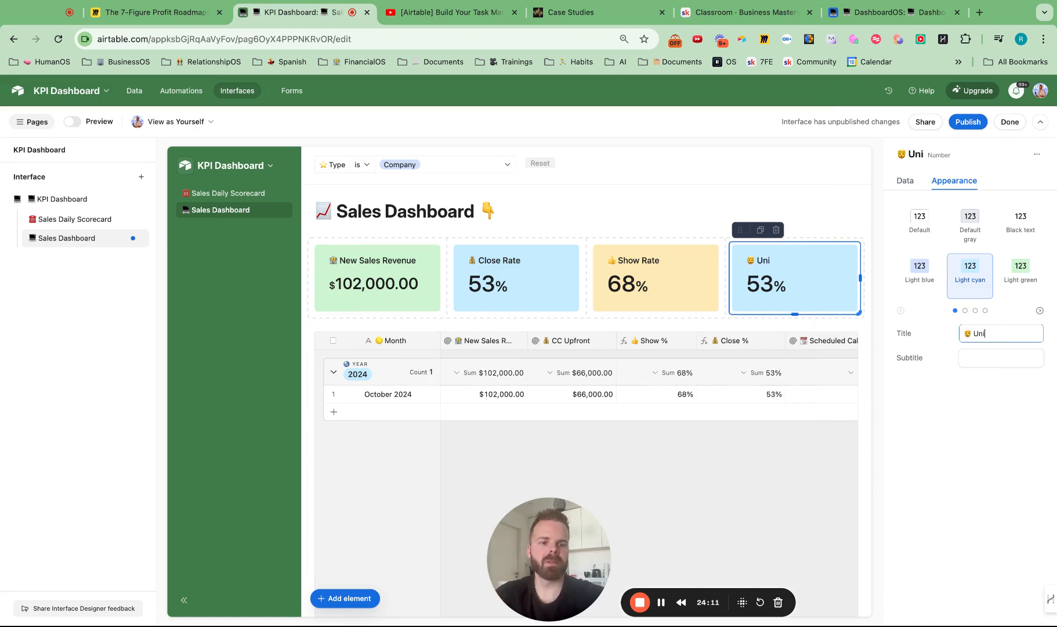
pyautogui.write('ts Sold')
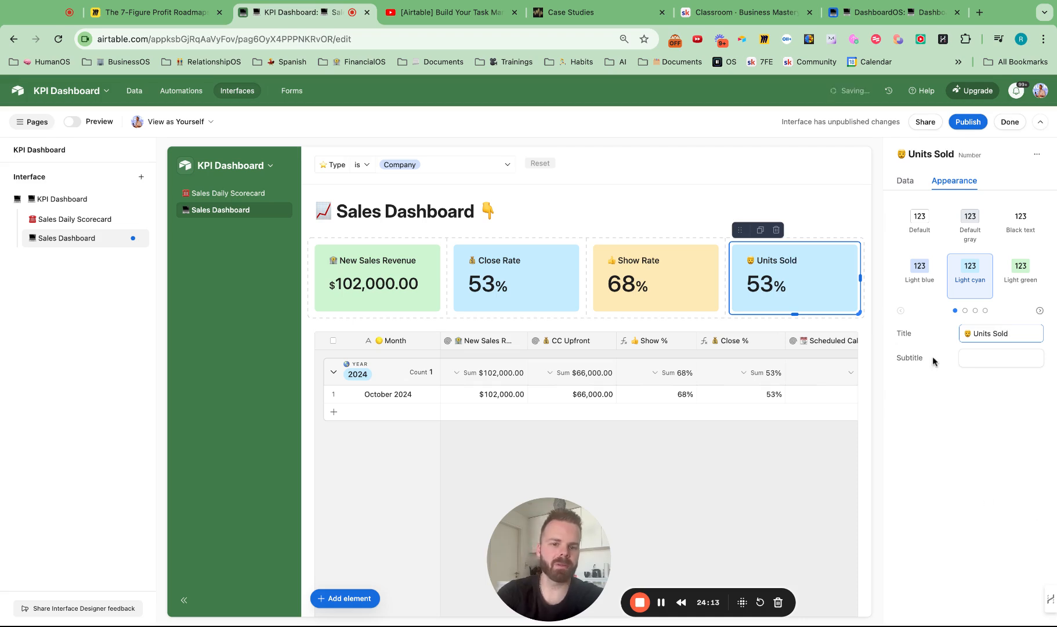
# - Give the Units Sold card the Black text style and change its summarized field to Units Sold
pyautogui.click(999, 218)
pyautogui.click(905, 180)
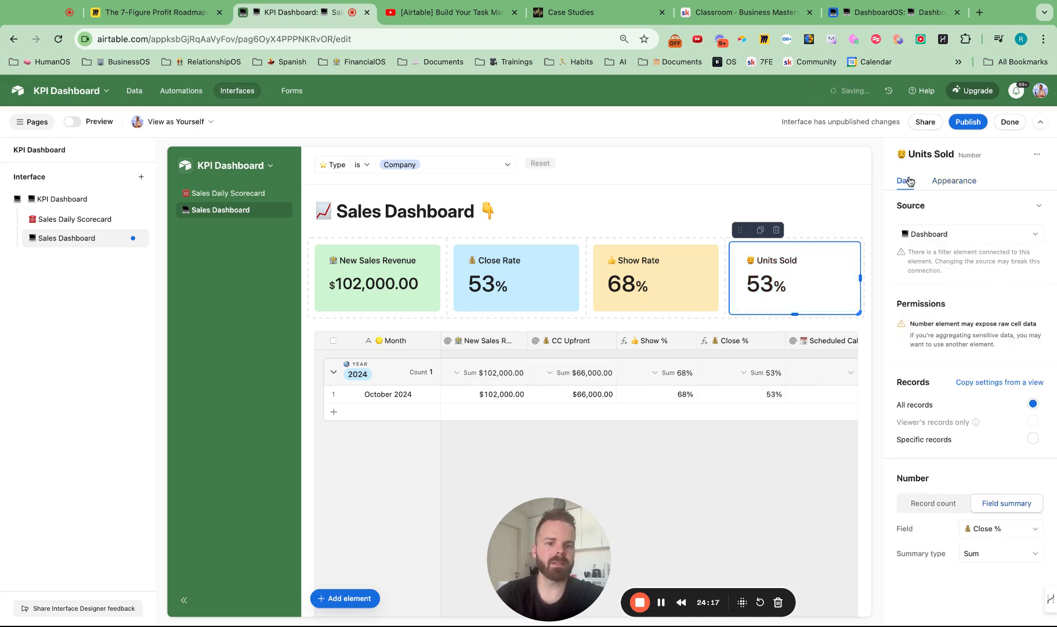
pyautogui.click(1003, 529)
pyautogui.write('unit')
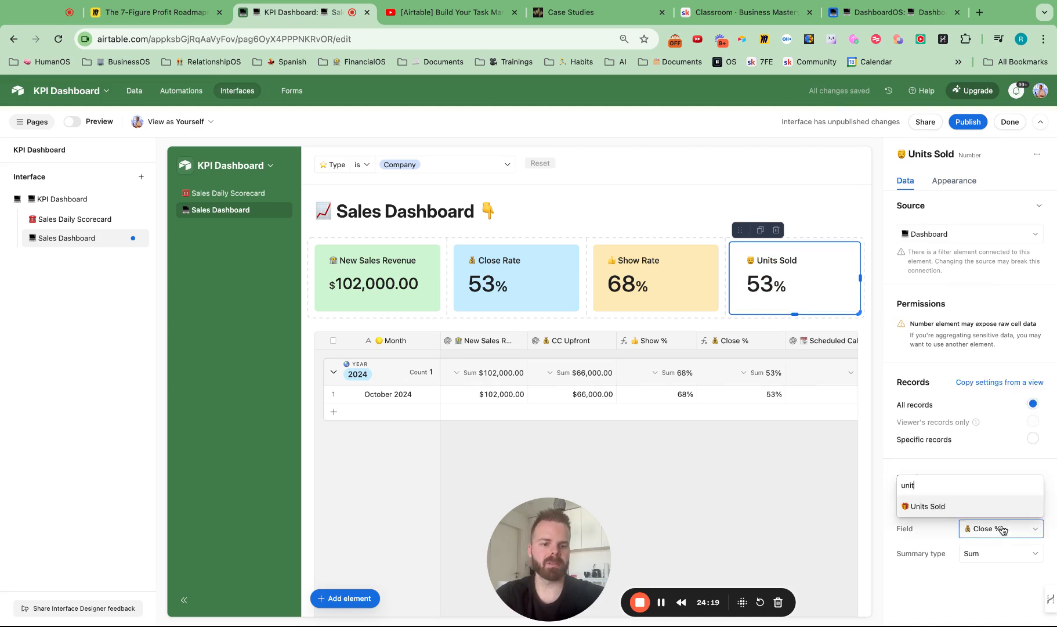
pyautogui.click(966, 506)
# - Give the row of number cards a green background and shorten the Dashboard grid below it
pyautogui.click(410, 229)
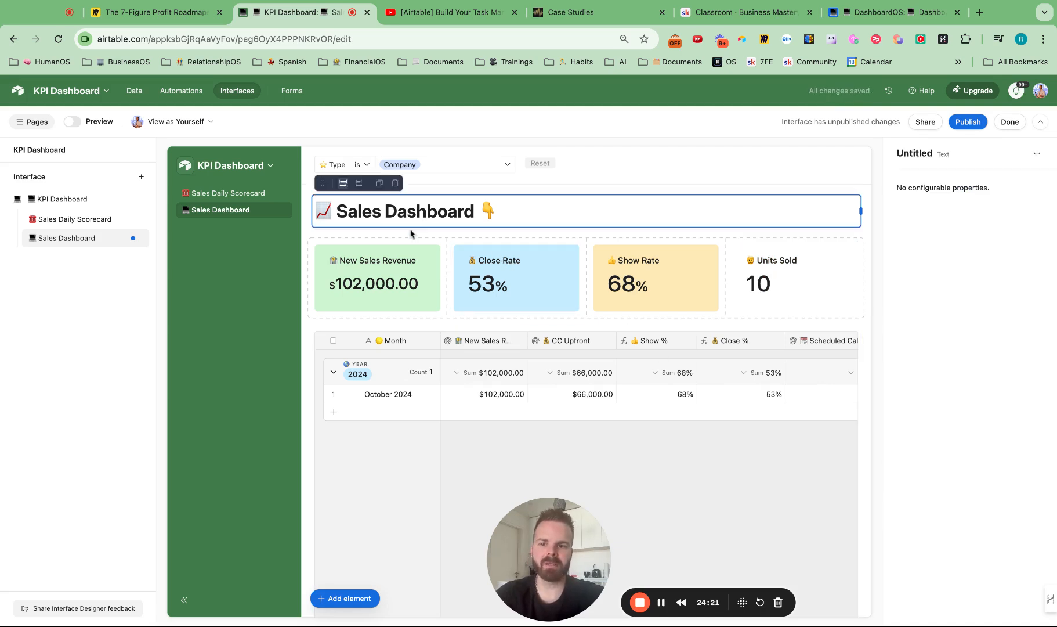
pyautogui.click(409, 239)
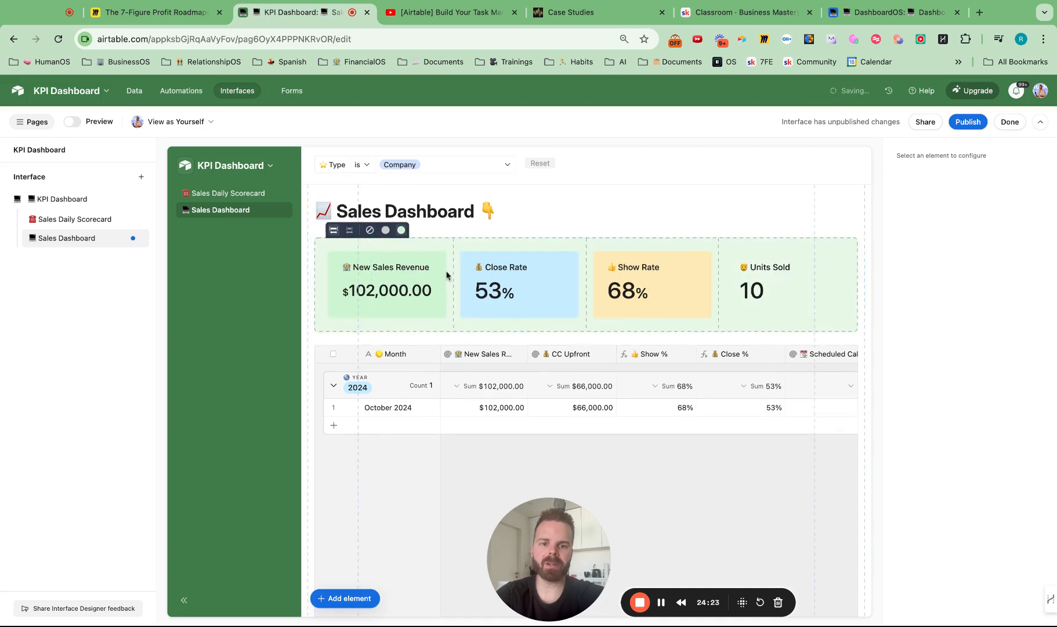
pyautogui.scroll(-3, 502, 439)
pyautogui.click(594, 398)
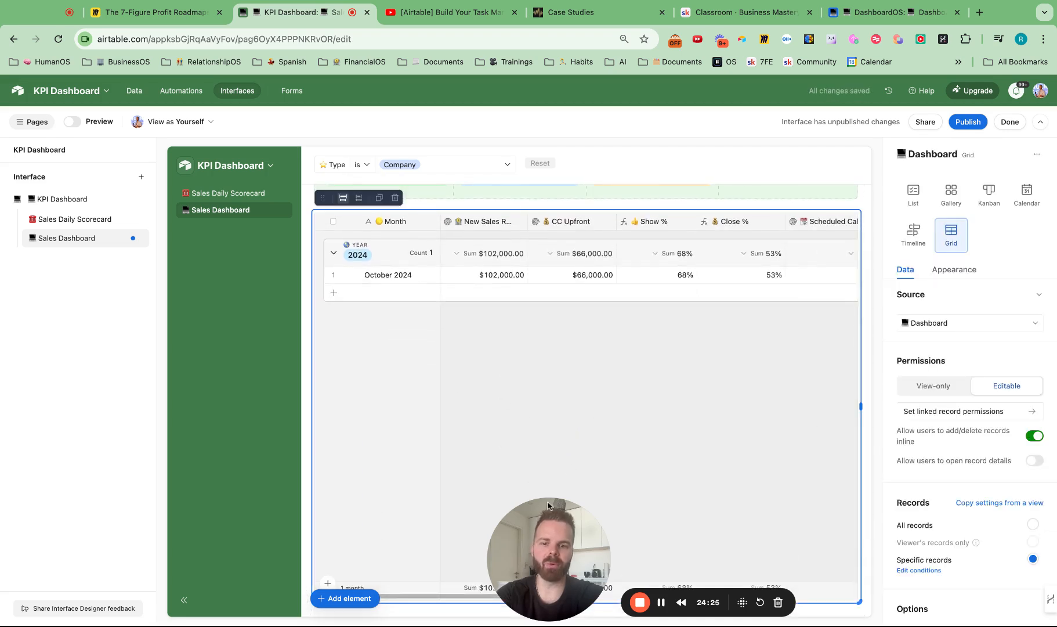
pyautogui.moveTo(671, 546); pyautogui.dragTo(957, 551)
pyautogui.moveTo(586, 603); pyautogui.dragTo(586, 607)
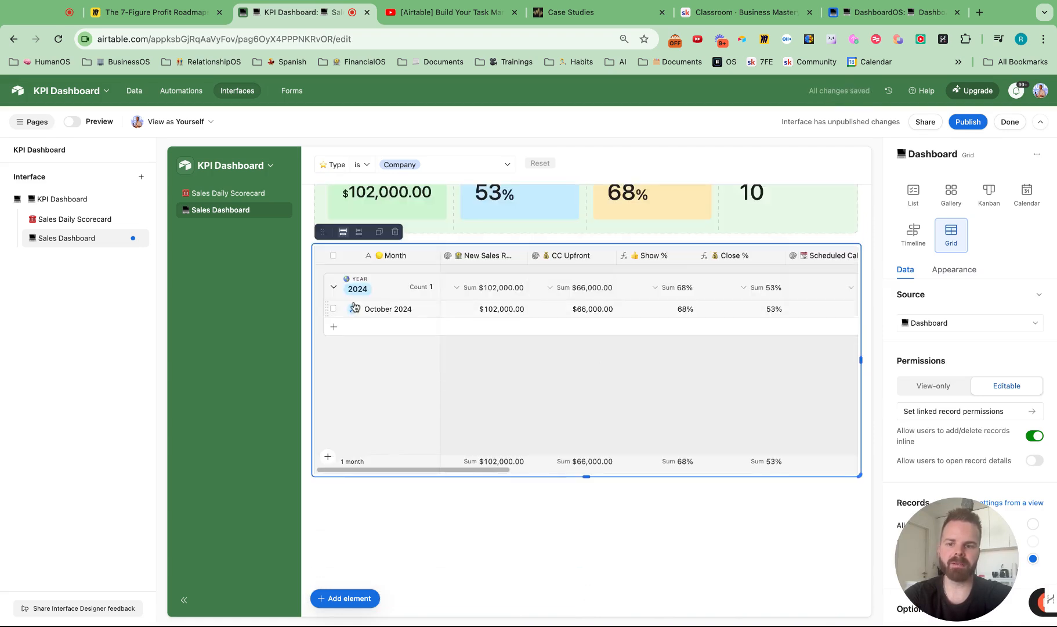
# - Allow users to open record details from the Dashboard grid, using a newly created record detail layout
pyautogui.click(352, 312)
pyautogui.click(525, 385)
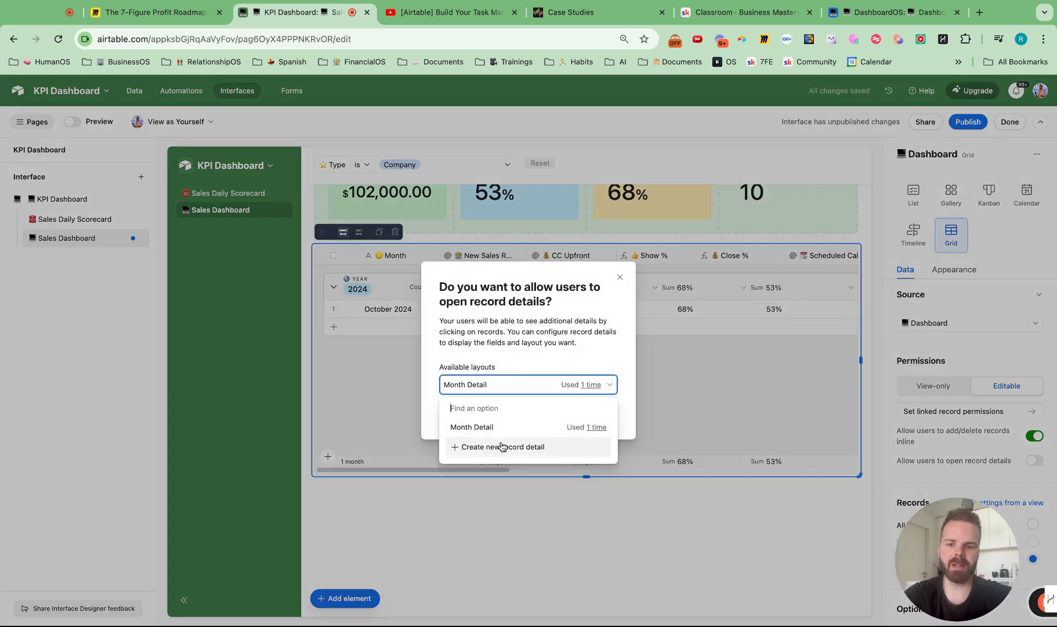
pyautogui.click(501, 446)
pyautogui.click(602, 412)
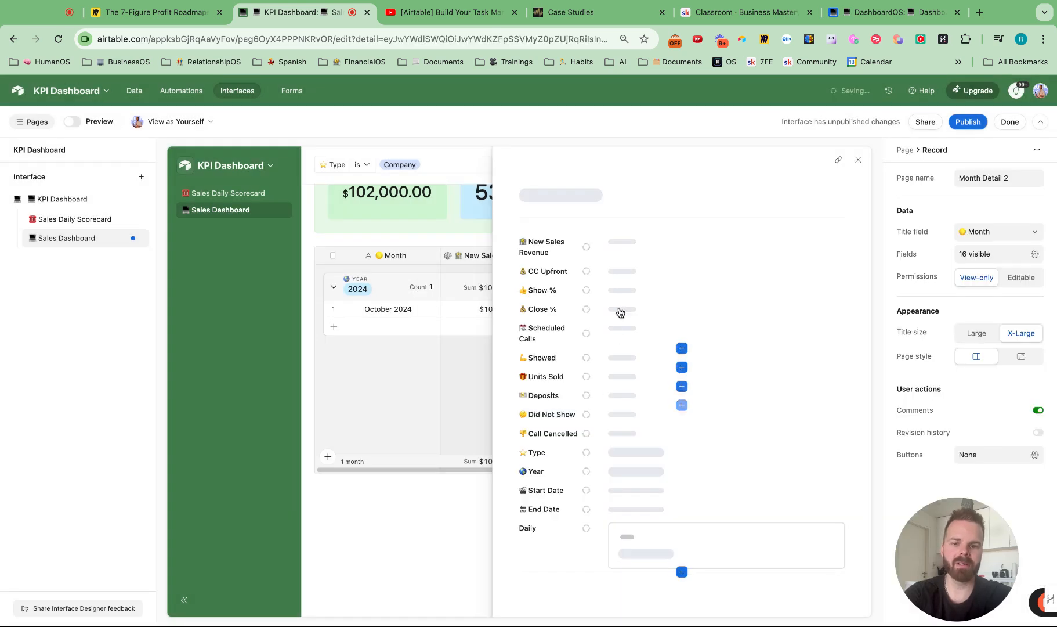
# - Arrange the month record detail's fields in side-by-side pairs, from CC Upfront beside New Sales Revenue through End Date beside Start Date
pyautogui.click(578, 271)
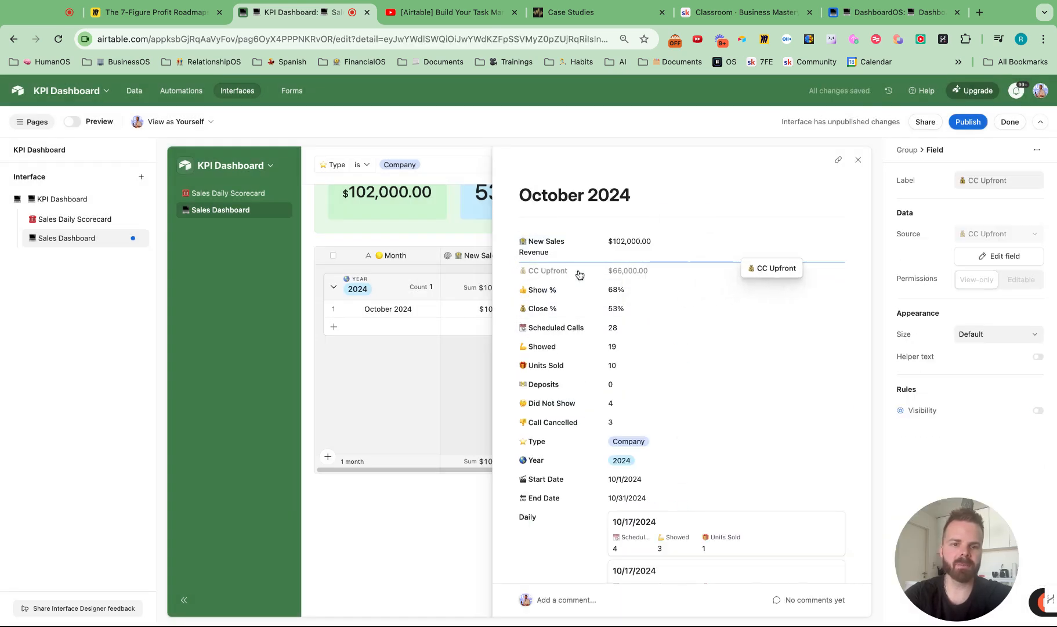
pyautogui.moveTo(574, 325); pyautogui.dragTo(830, 297)
pyautogui.moveTo(587, 348); pyautogui.dragTo(751, 336)
pyautogui.moveTo(623, 358)
pyautogui.mouseDown()
pyautogui.moveTo(841, 328)
pyautogui.moveTo(625, 360)
pyautogui.mouseUp()
pyautogui.moveTo(557, 377); pyautogui.dragTo(800, 351)
pyautogui.moveTo(615, 411); pyautogui.dragTo(798, 377)
pyautogui.moveTo(582, 458); pyautogui.dragTo(801, 418)
pyautogui.moveTo(602, 486); pyautogui.dragTo(800, 429)
# - Show the Responsible and New Sales Revenue fields on the Daily linked records in the month detail
pyautogui.scroll(-3, 757, 389)
pyautogui.click(757, 388)
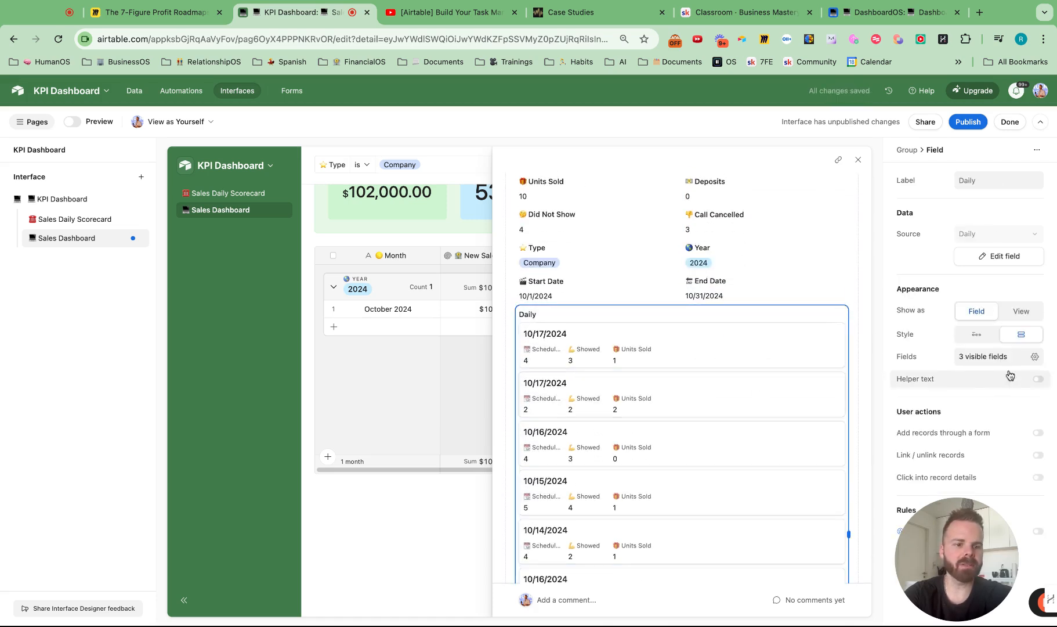
pyautogui.click(986, 364)
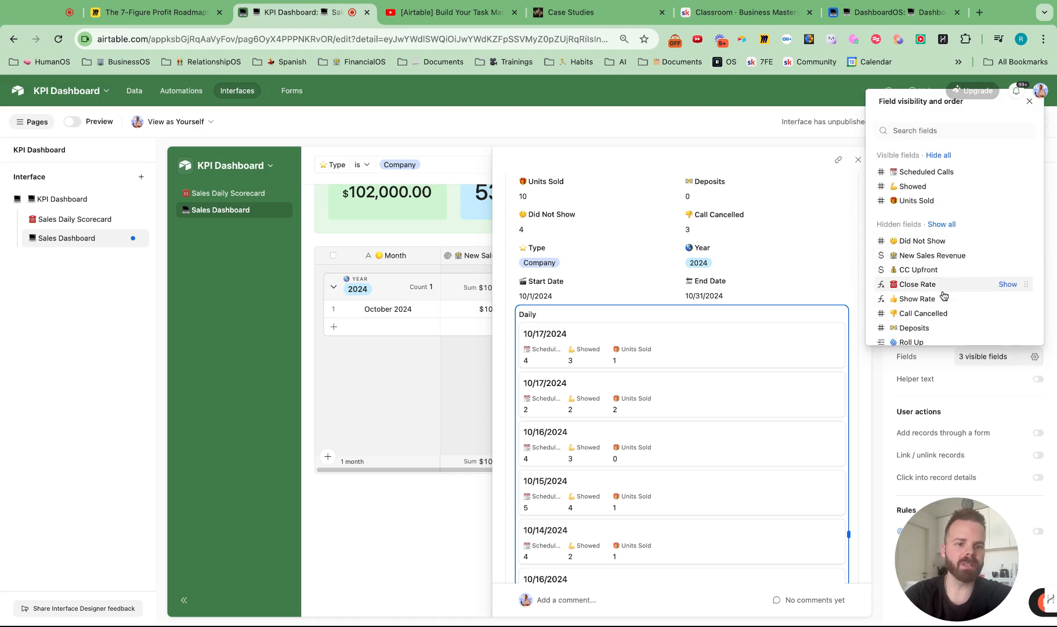
pyautogui.scroll(-3, 944, 278)
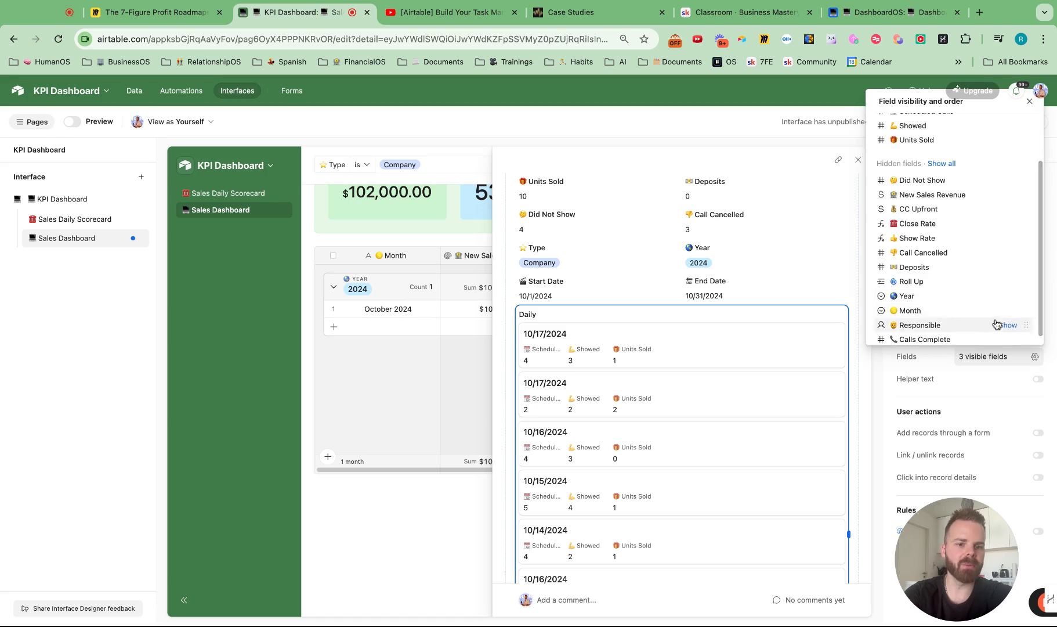
pyautogui.click(1008, 325)
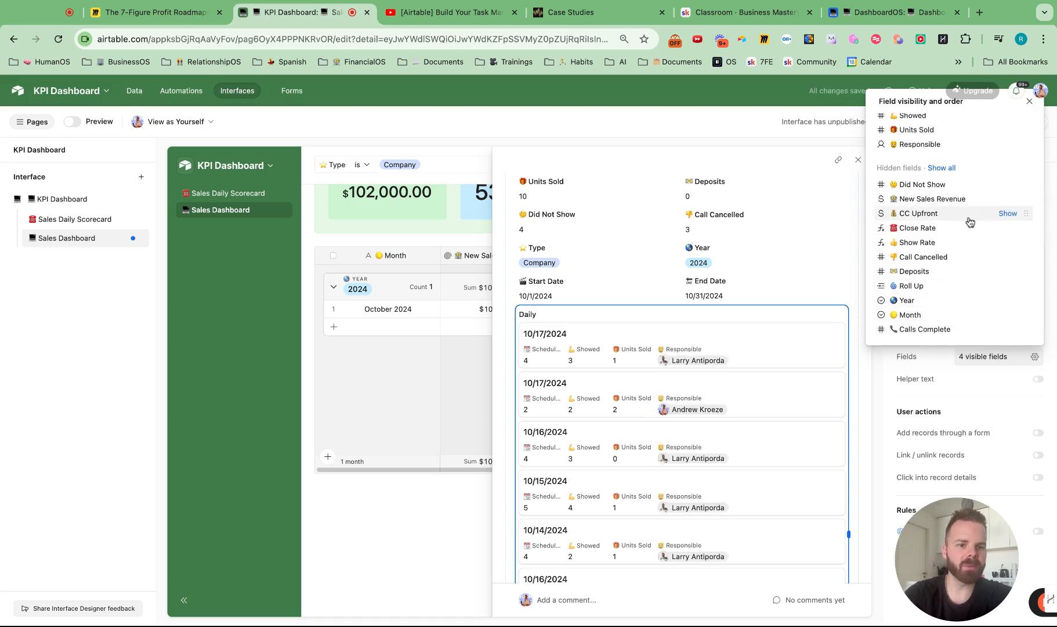
pyautogui.click(1008, 199)
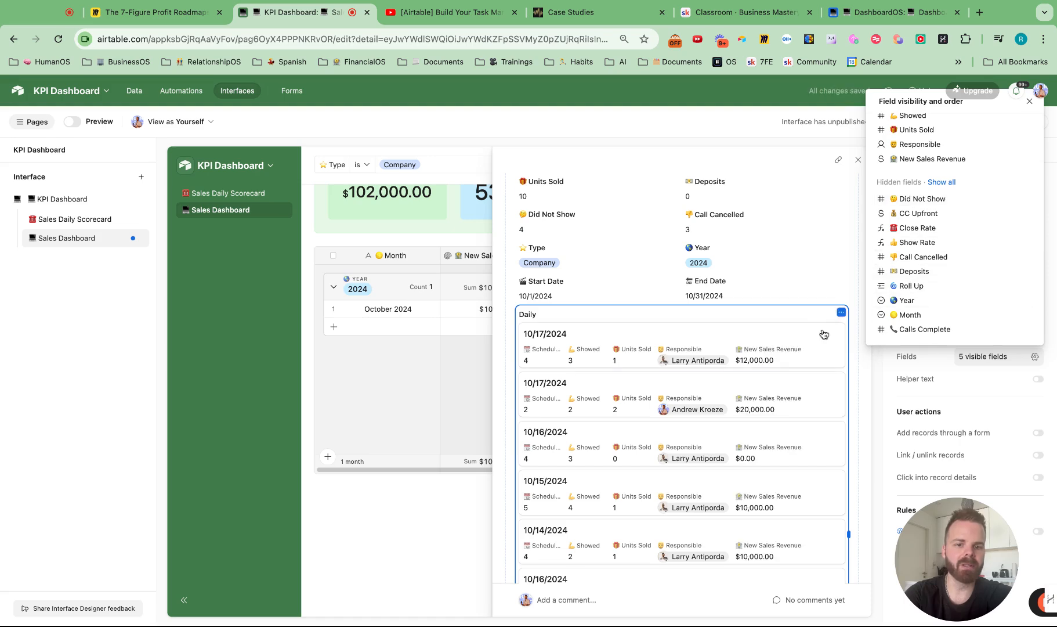
# - Allow users to open record details from the Daily linked records with the existing Record Detail layout
pyautogui.click(740, 357)
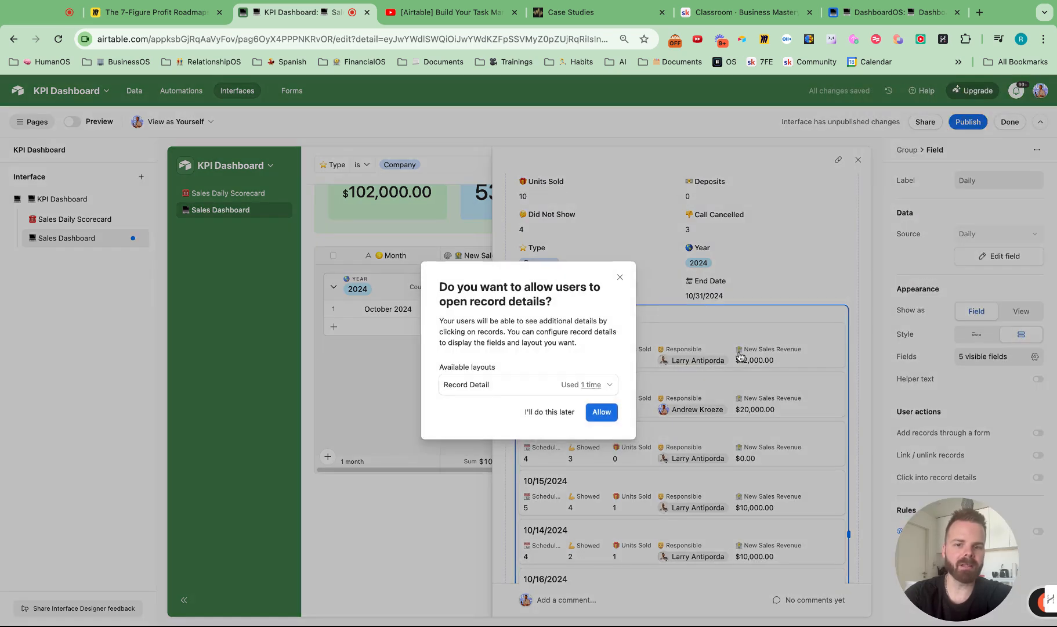
pyautogui.click(552, 391)
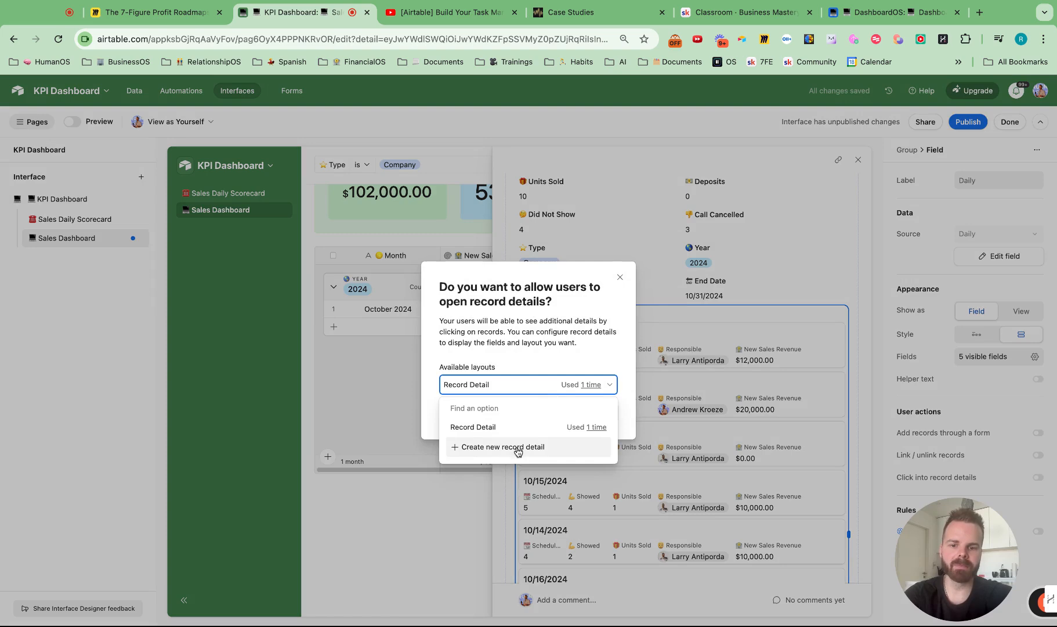
pyautogui.click(513, 433)
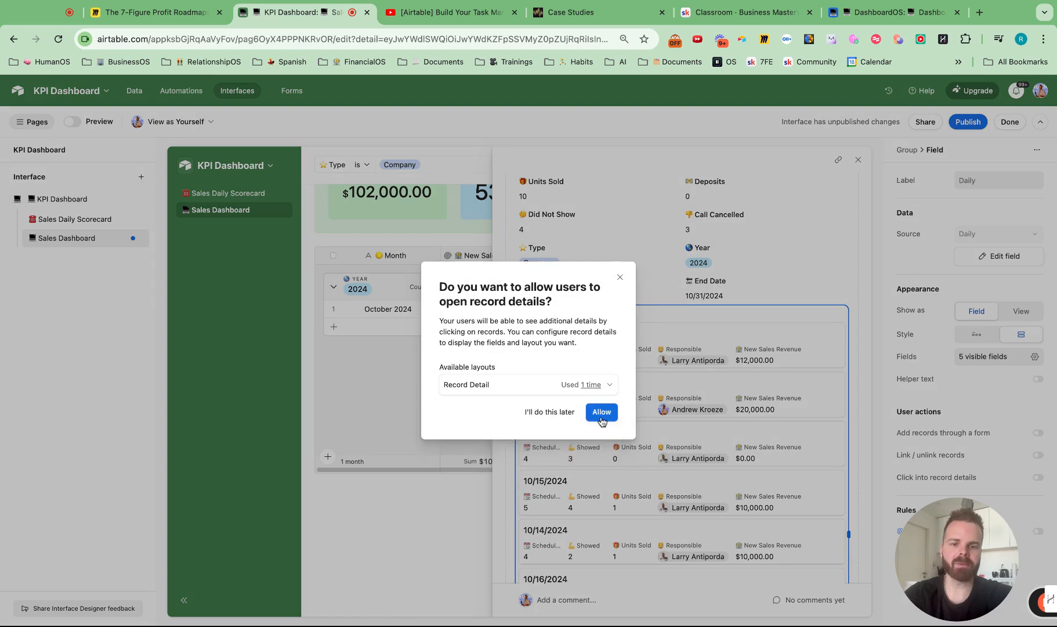
pyautogui.click(601, 418)
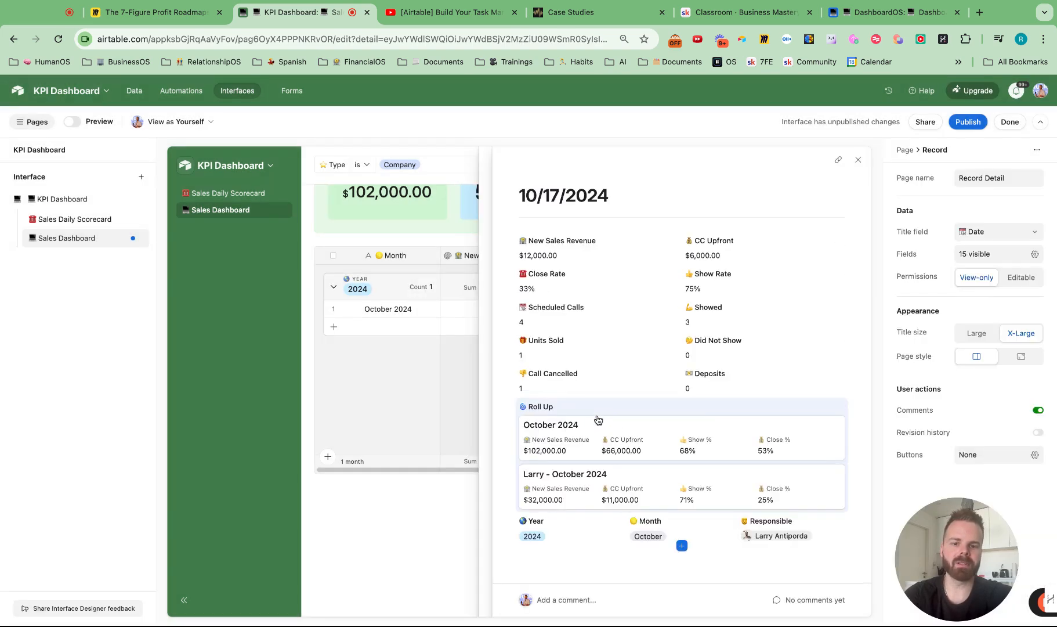
# - Close the record detail and publish the KPI Dashboard interface changes
pyautogui.click(860, 162)
pyautogui.click(968, 123)
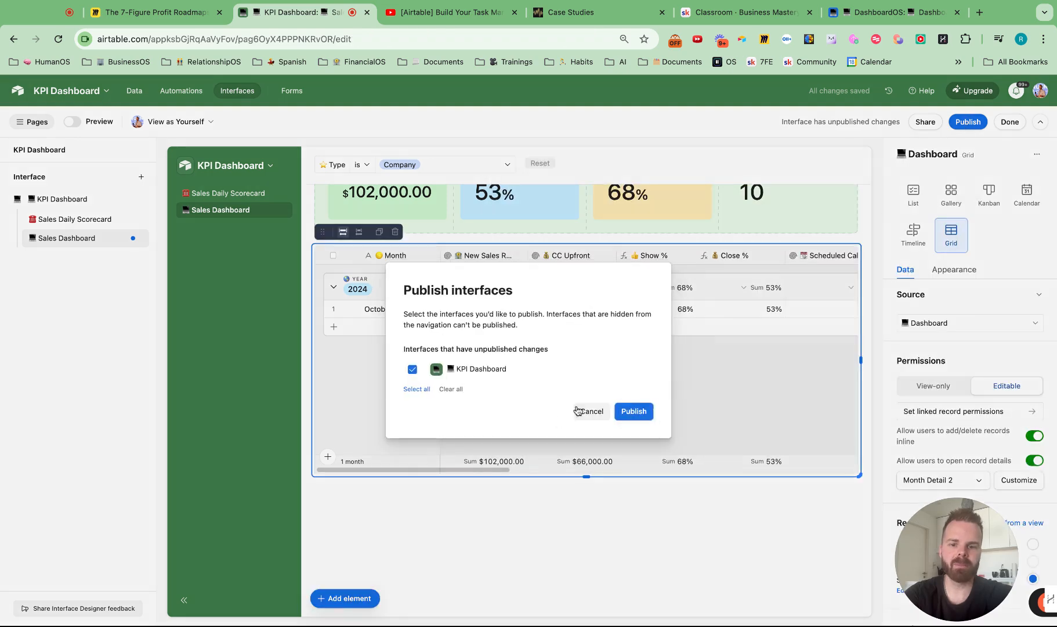
pyautogui.click(635, 410)
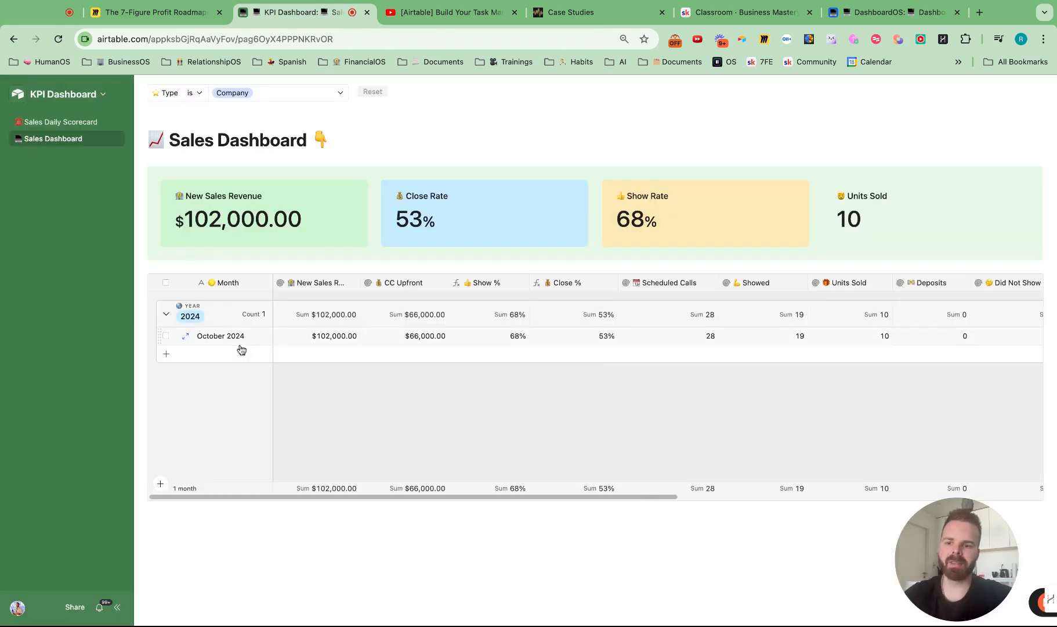
# - Review the published October 2024 record, including its Daily entries and the details of the first 10/17/2024 entry
pyautogui.click(185, 336)
pyautogui.scroll(-3, 818, 344)
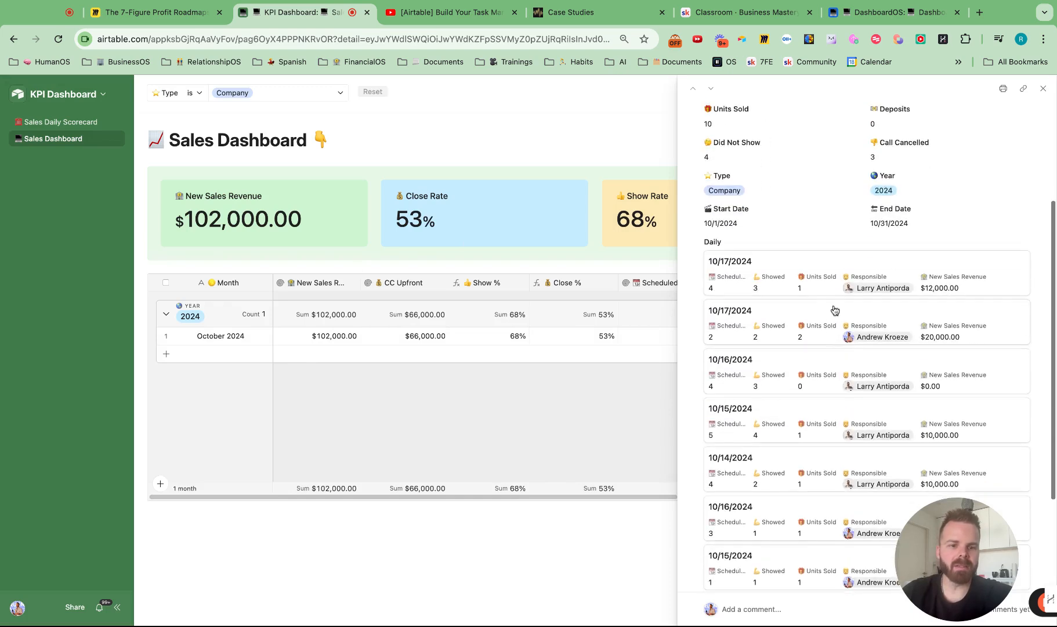
pyautogui.click(847, 289)
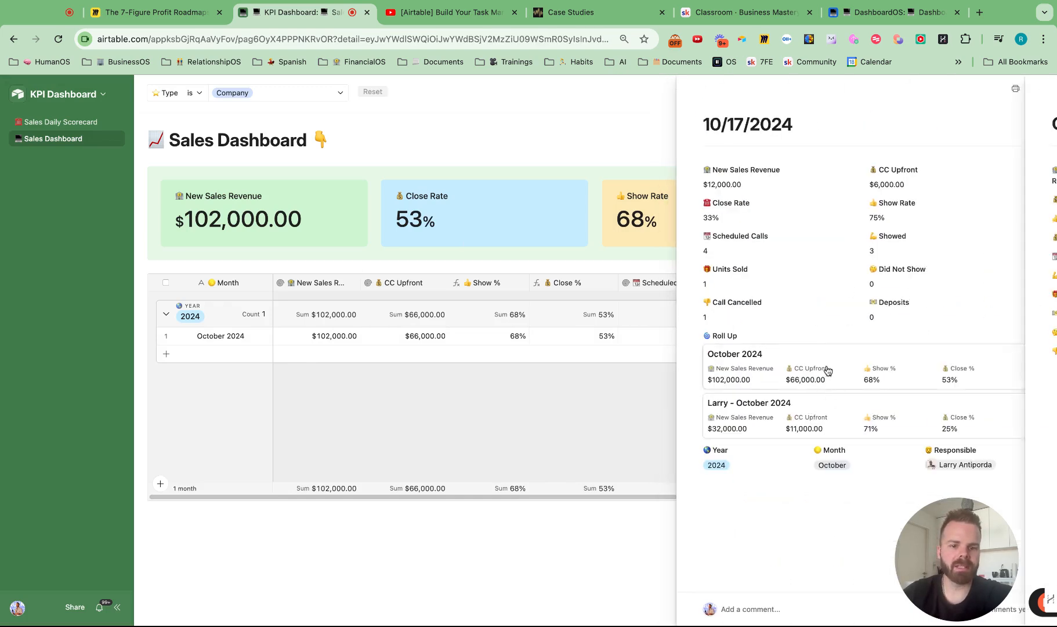
pyautogui.click(827, 370)
pyautogui.click(1043, 88)
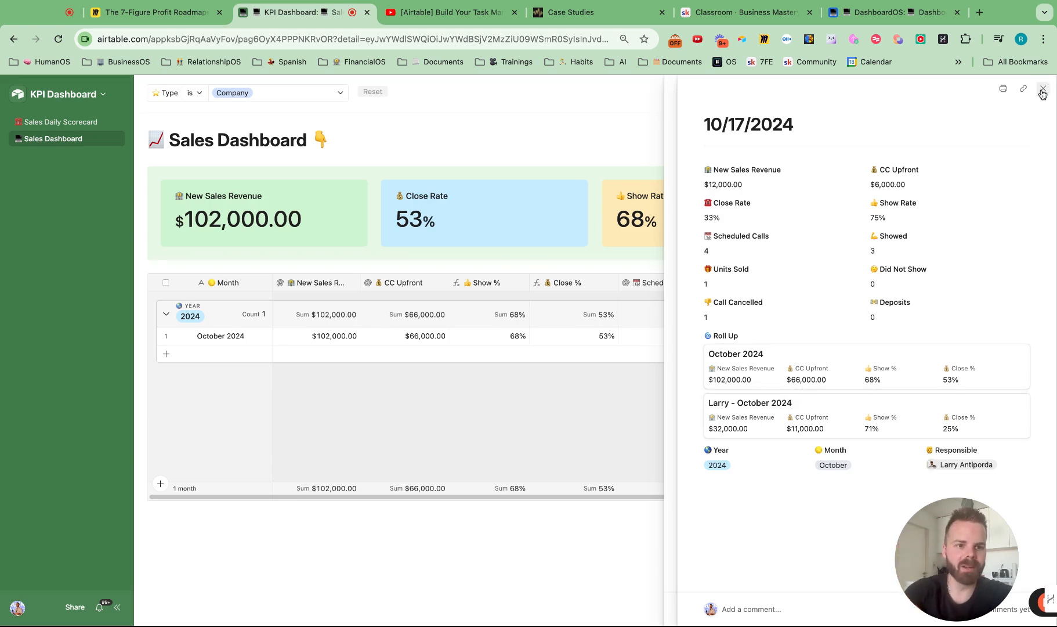
pyautogui.click(1042, 88)
pyautogui.scroll(-3, 788, 405)
pyautogui.scroll(-5, 789, 402)
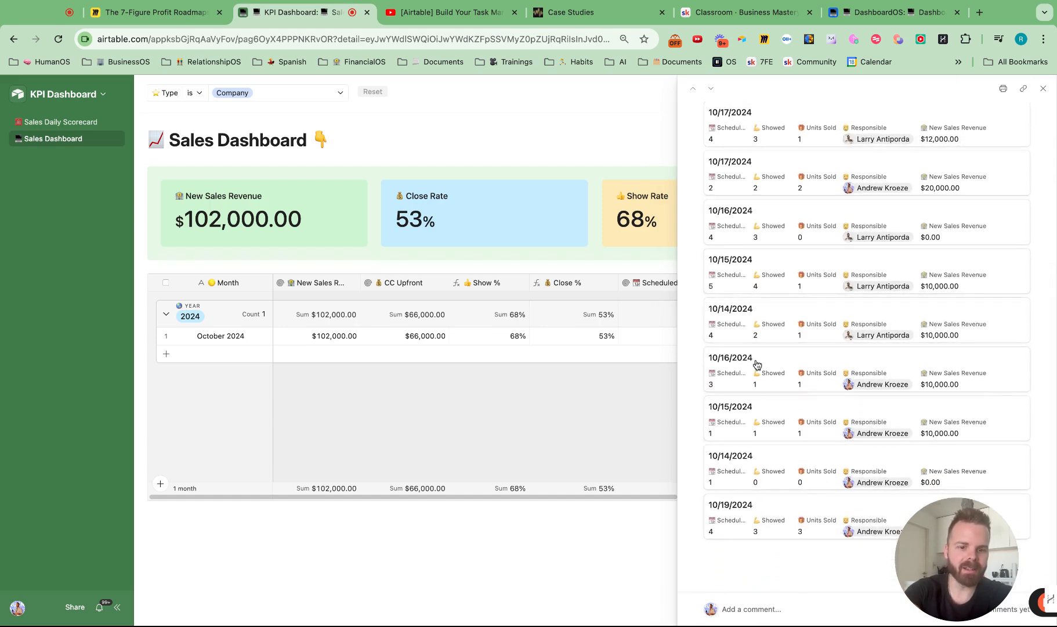
pyautogui.click(1042, 88)
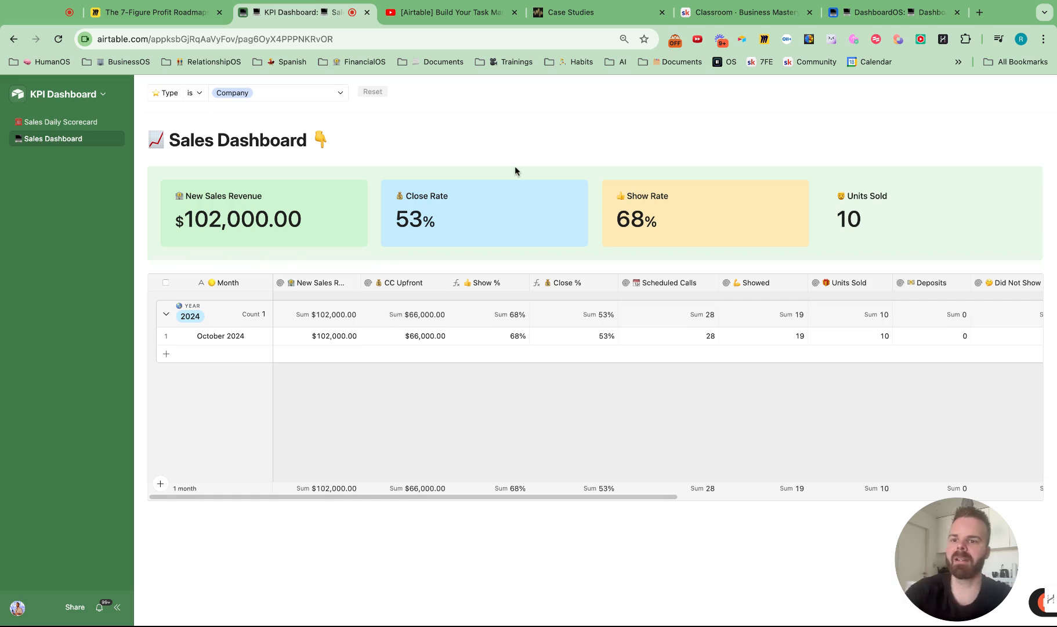
# - Return to editing the interface and duplicate the Sales Dashboard page
pyautogui.click(99, 99)
pyautogui.click(101, 123)
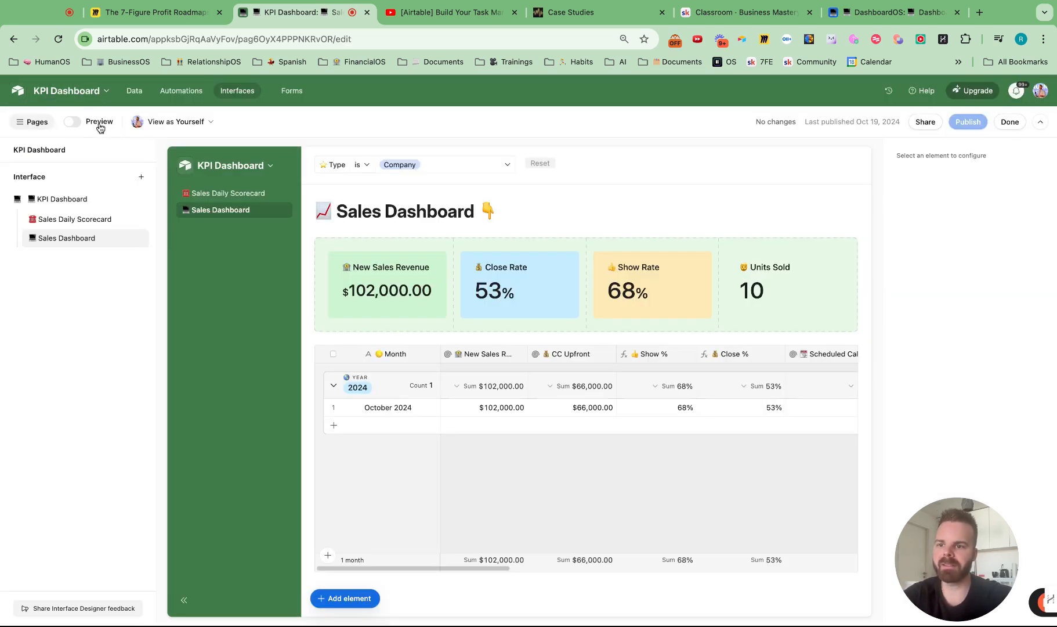
pyautogui.click(135, 239)
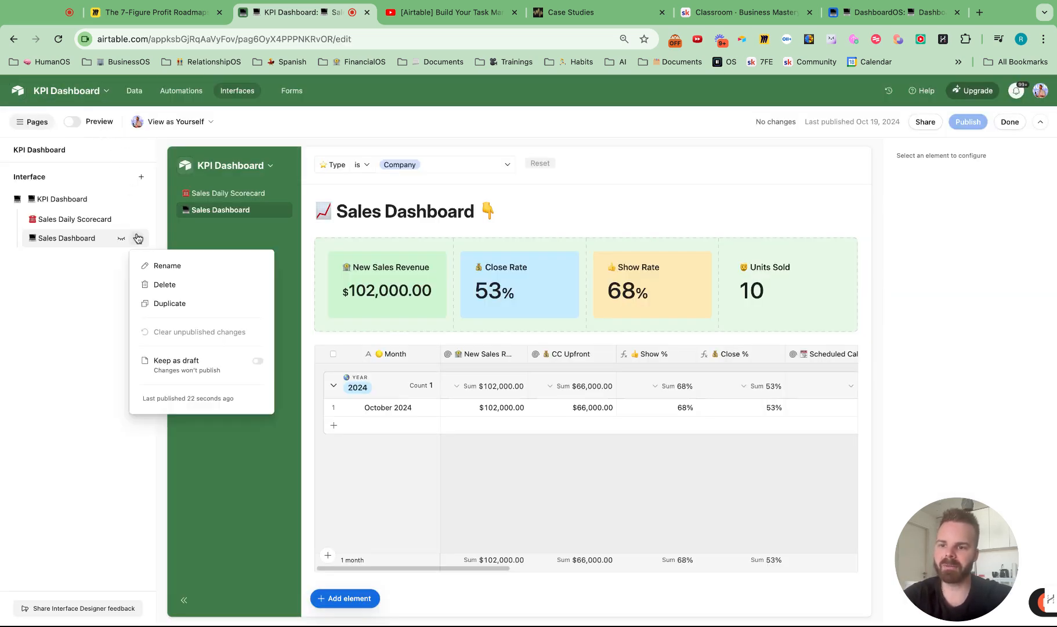
pyautogui.click(172, 303)
pyautogui.click(638, 396)
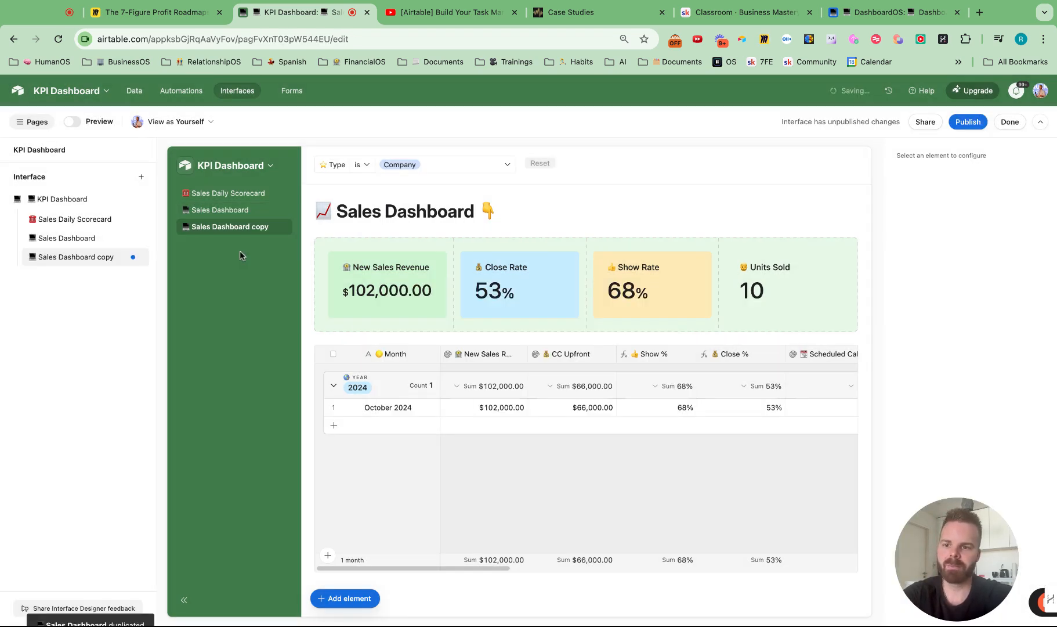
# - Rename the duplicated Sales Dashboard page as Sales Team, preceded by a face emoji
pyautogui.click(136, 262)
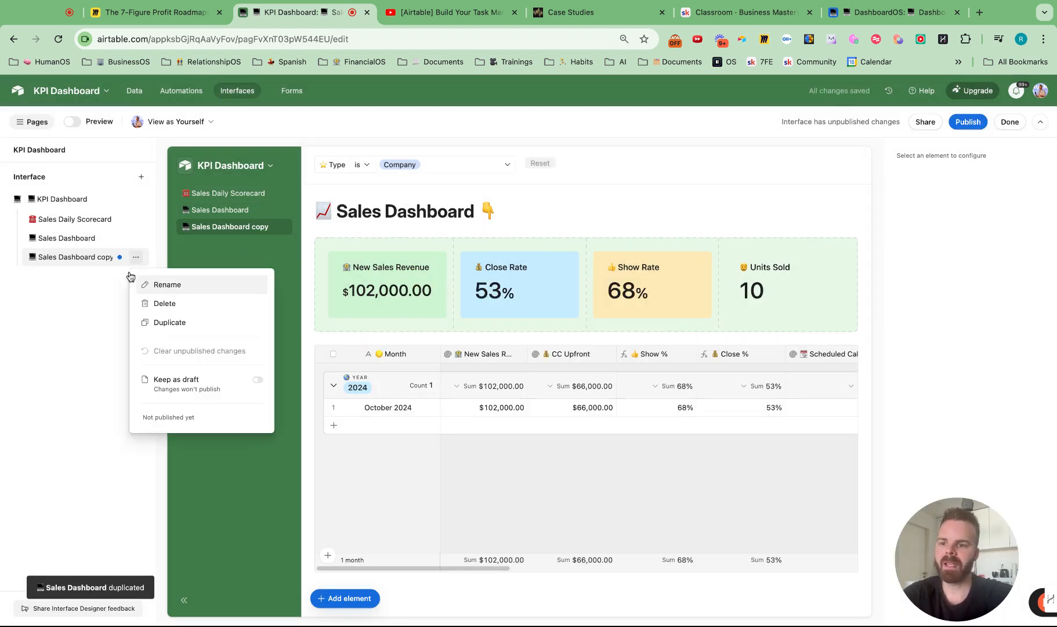
pyautogui.click(166, 283)
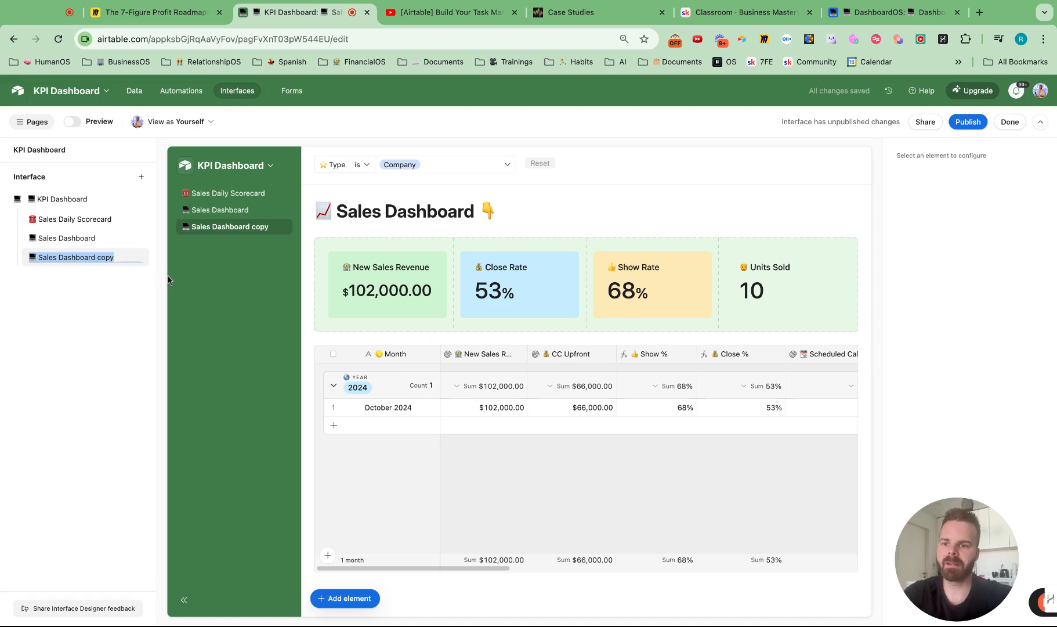
pyautogui.write('😇')
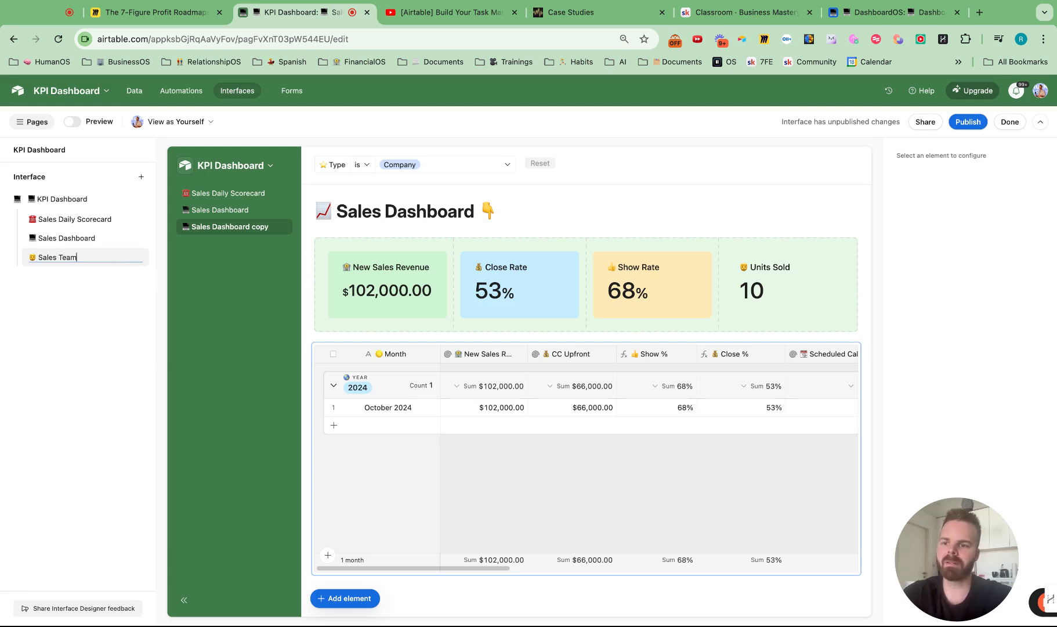
pyautogui.write('Sales Team')
# - Examine the Sales Team page's grid settings, including its fields, record options and the views its settings can be copied from
pyautogui.click(619, 425)
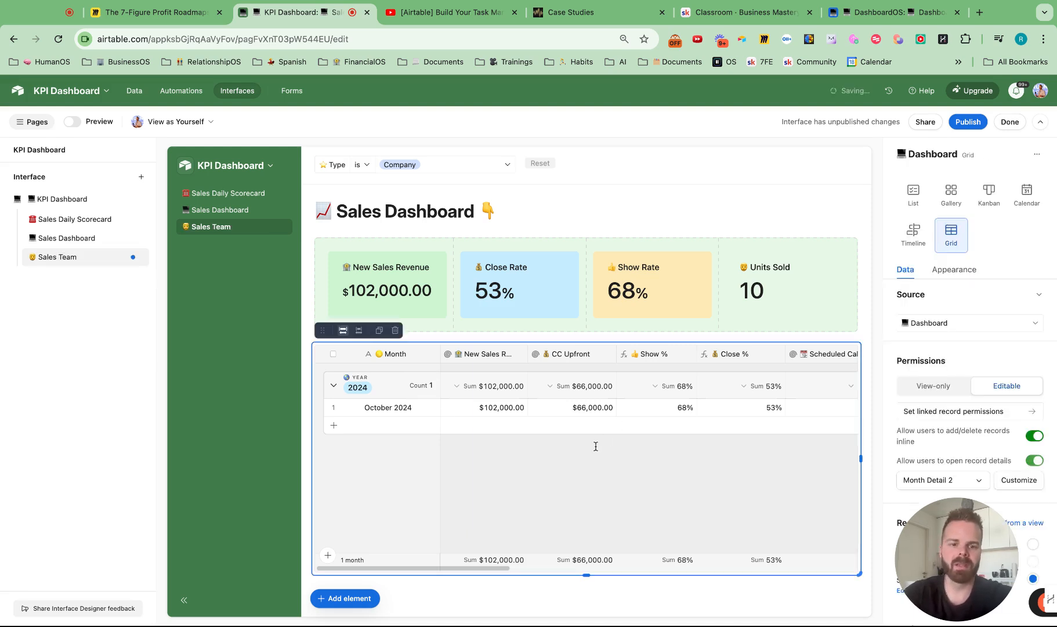
pyautogui.scroll(-10, 935, 380)
pyautogui.scroll(-10, 935, 380)
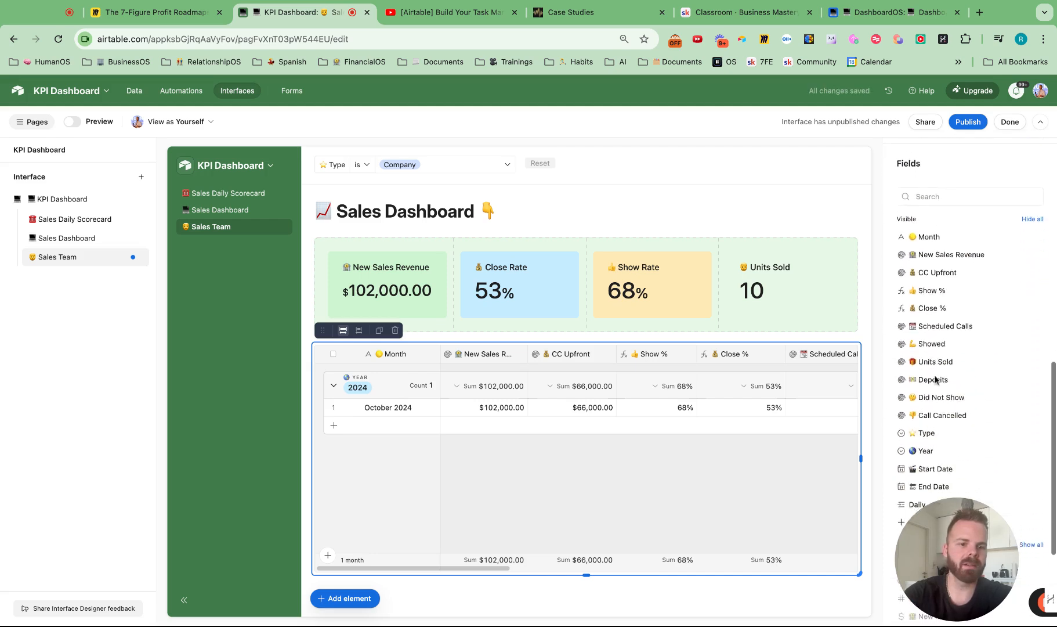
pyautogui.scroll(7, 935, 383)
pyautogui.scroll(6, 956, 348)
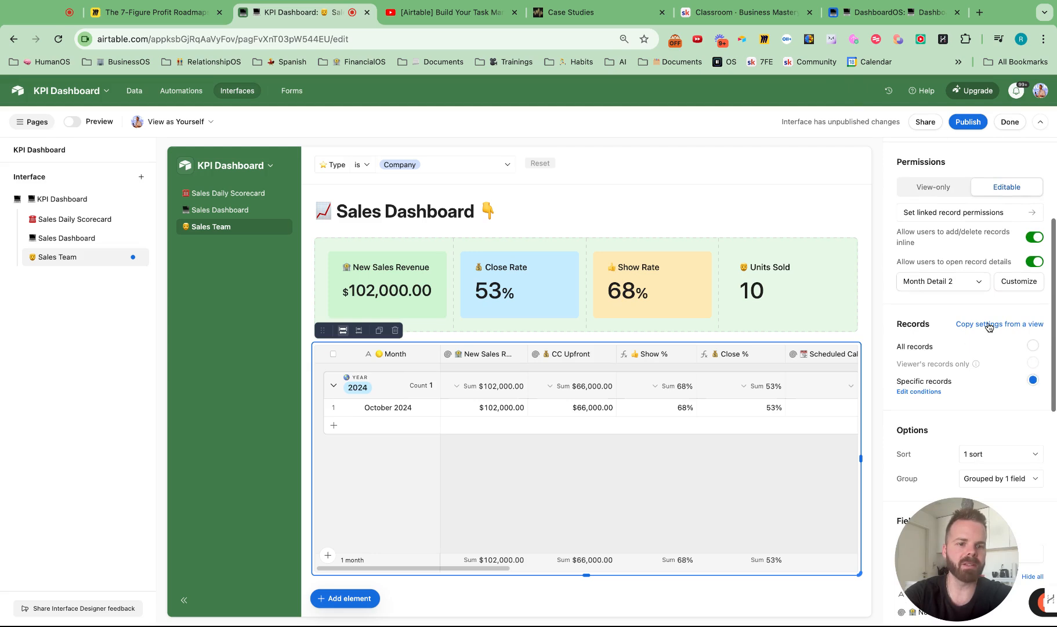
pyautogui.click(986, 325)
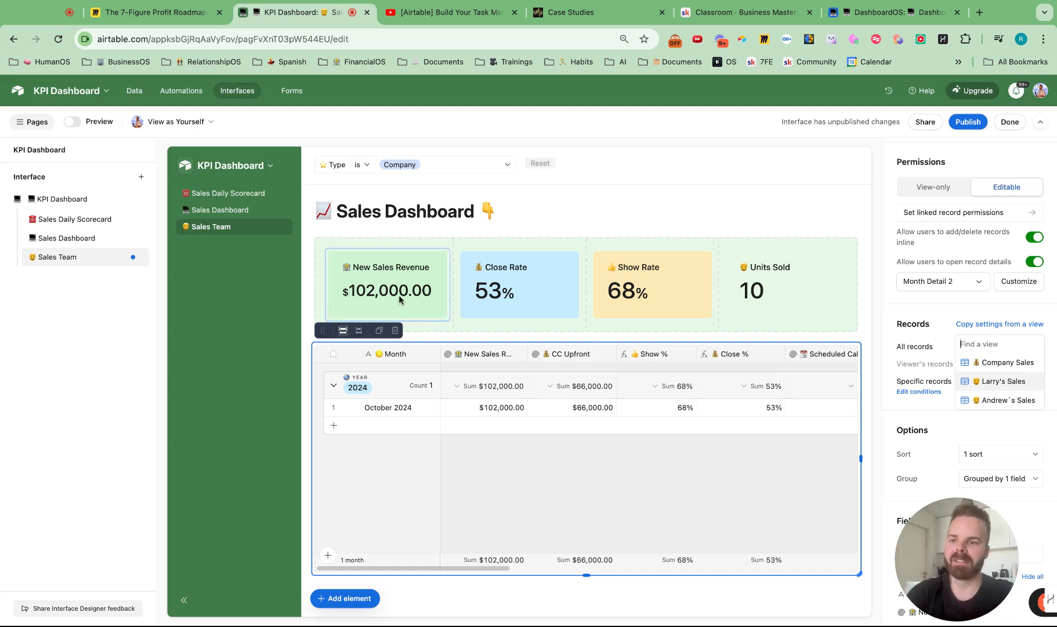
# - Delete the Sales Team page from the KPI Dashboard interface
pyautogui.click(136, 256)
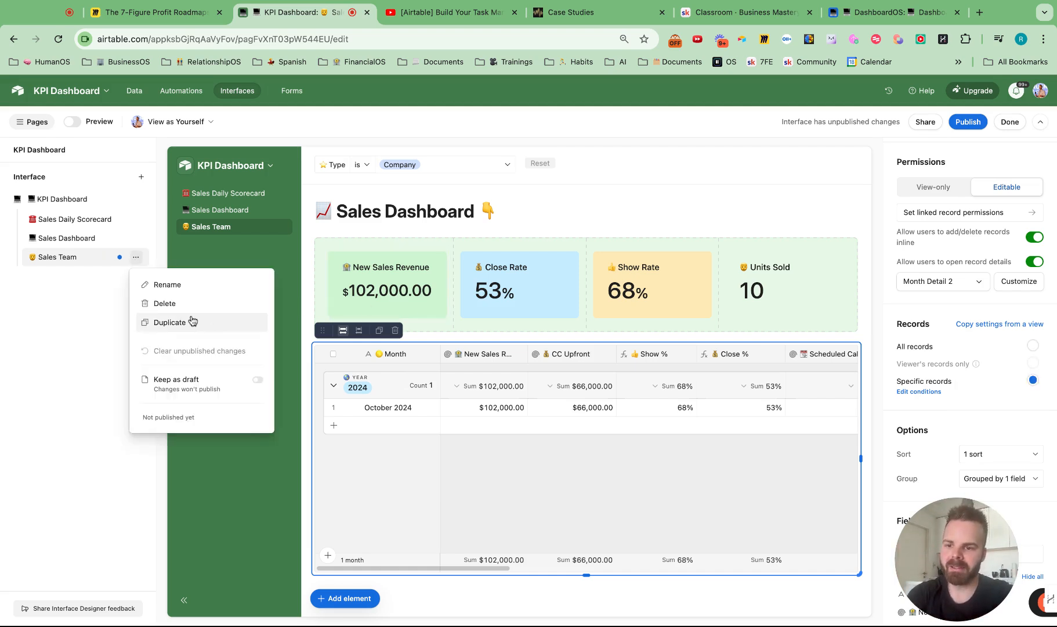
pyautogui.click(174, 303)
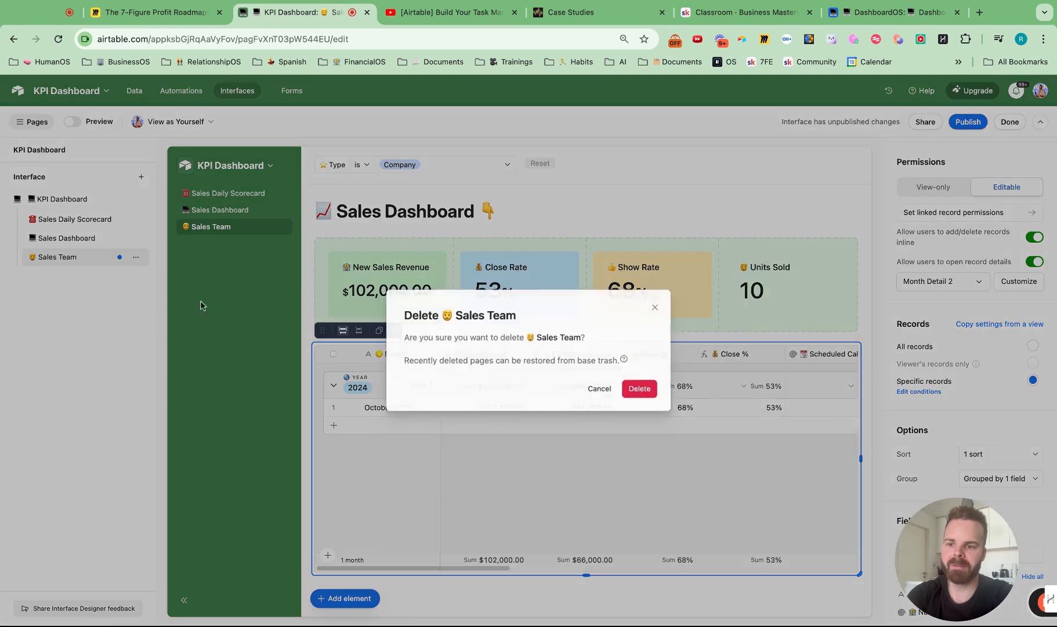
pyautogui.click(638, 390)
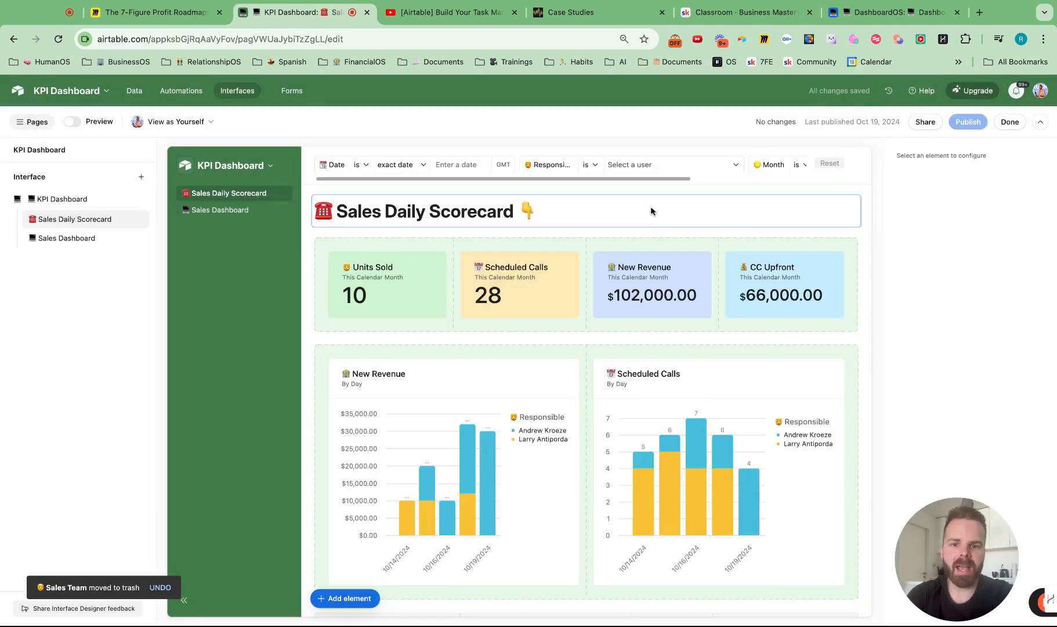
# - Publish the KPI Dashboard interface changes from the Sales Daily Scorecard page
pyautogui.click(650, 208)
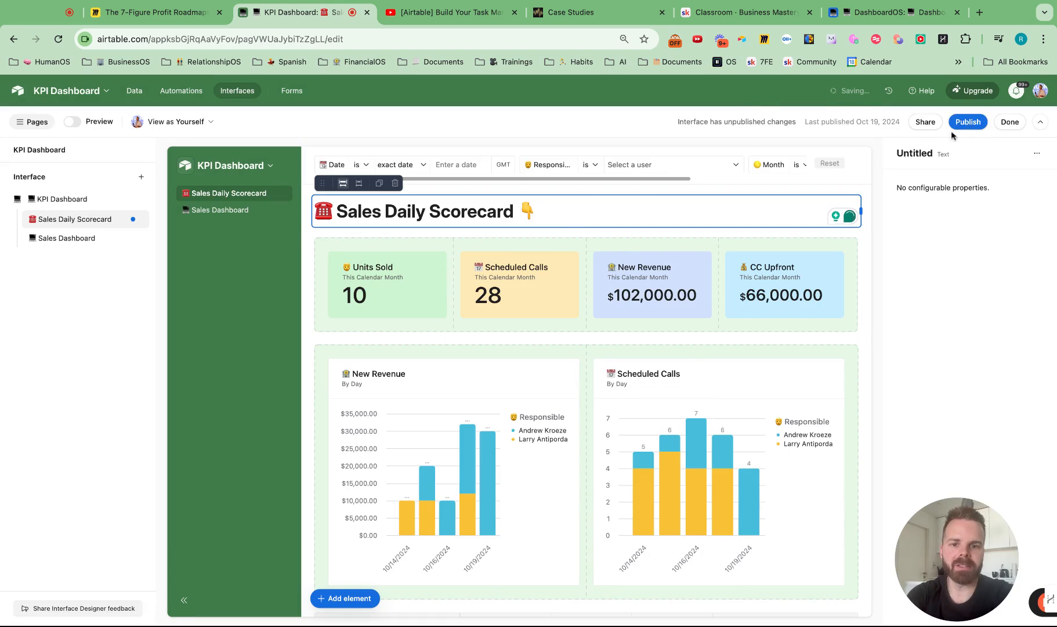
pyautogui.click(965, 124)
pyautogui.click(638, 412)
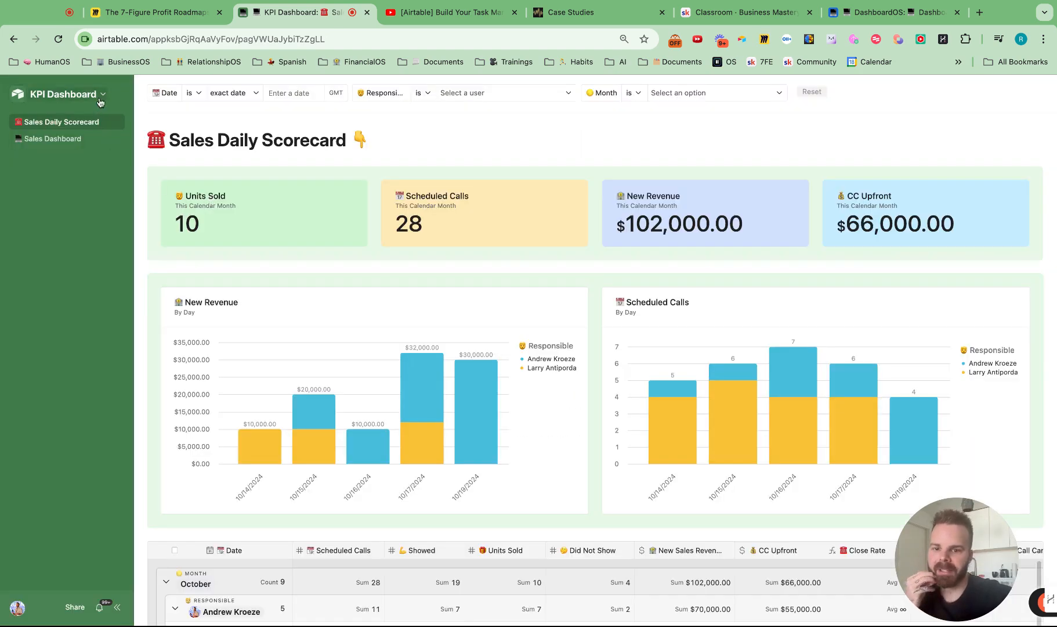
# - Return to editing the base and start an automation triggered when a form is submitted
pyautogui.click(95, 94)
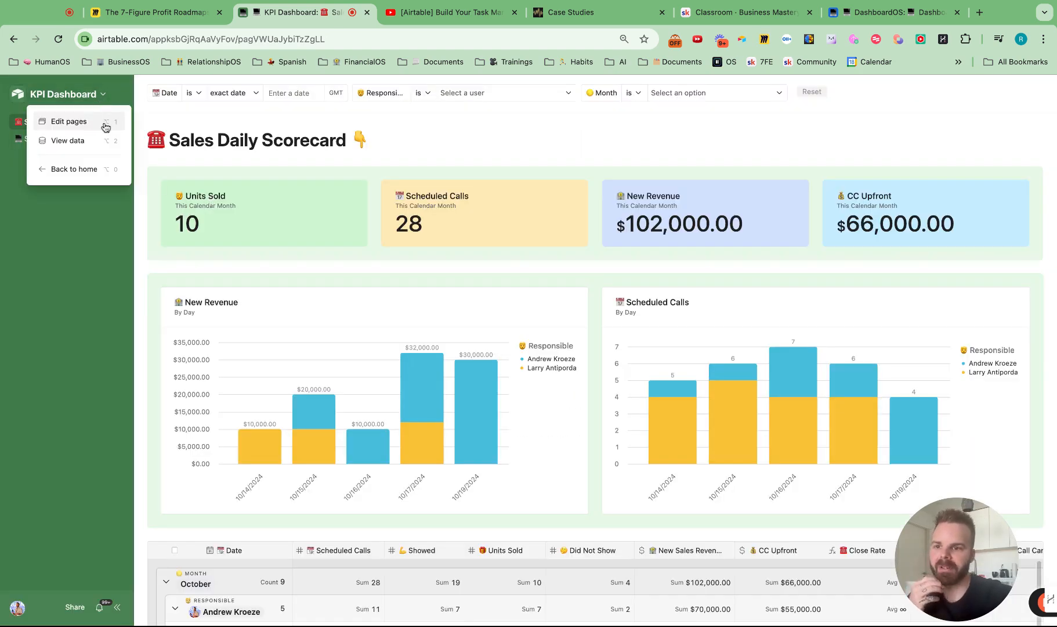
pyautogui.click(105, 123)
pyautogui.click(183, 91)
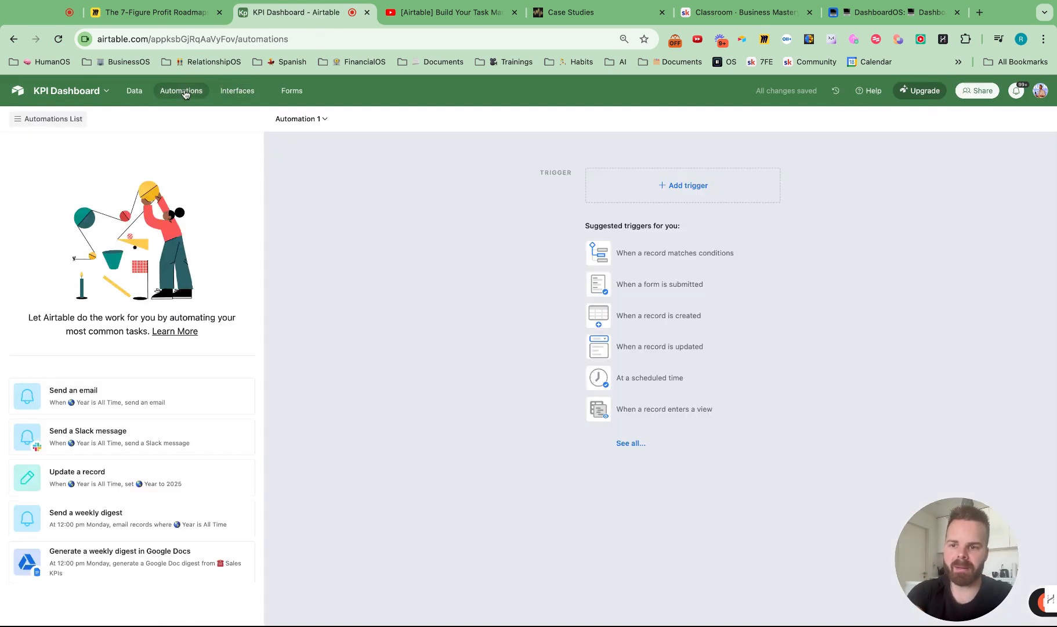
pyautogui.click(689, 186)
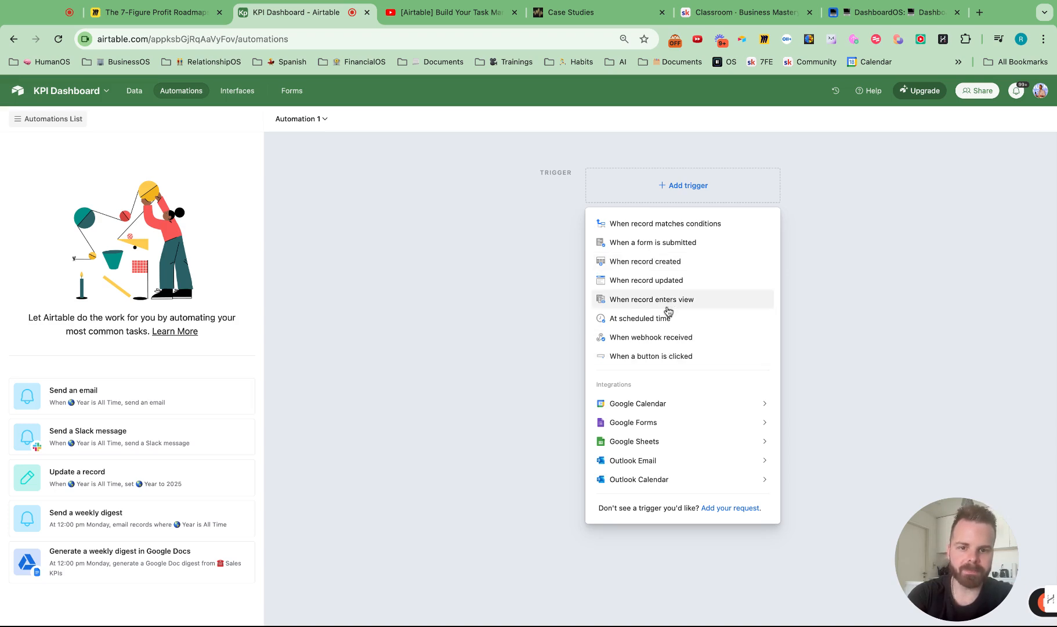
pyautogui.click(665, 242)
# - Configure the form trigger to use the Scorecard table and the Sales End of Day Report form
pyautogui.click(851, 274)
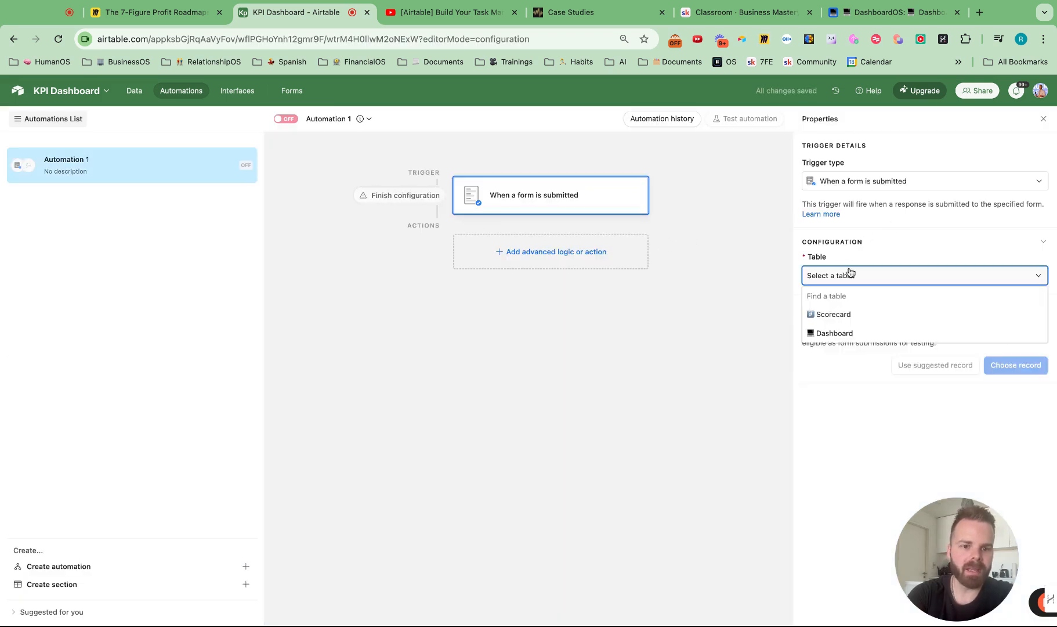
pyautogui.click(851, 323)
pyautogui.click(849, 321)
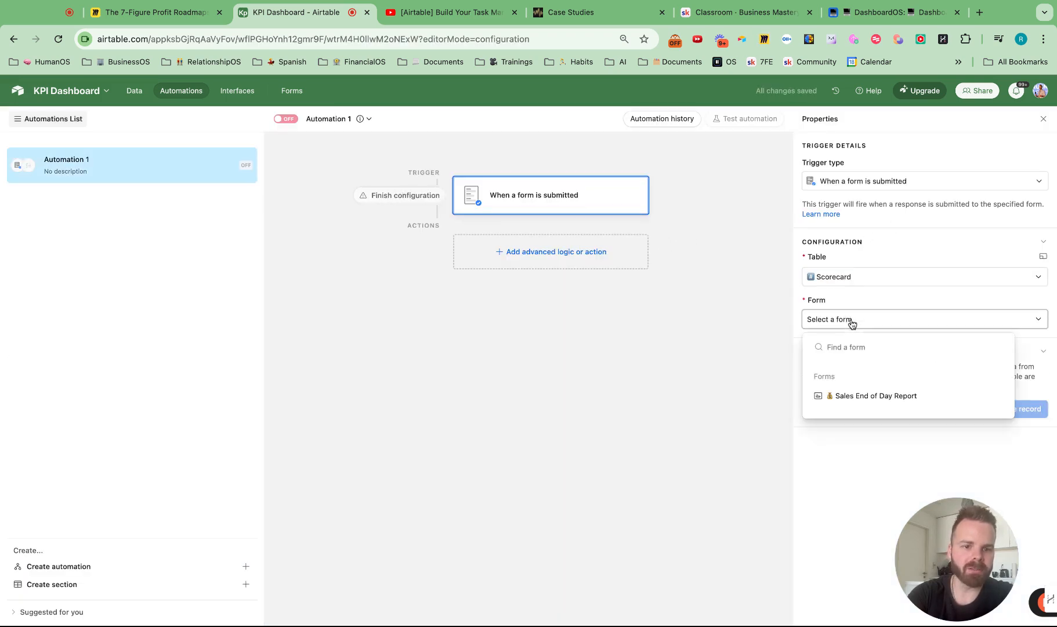
pyautogui.click(866, 396)
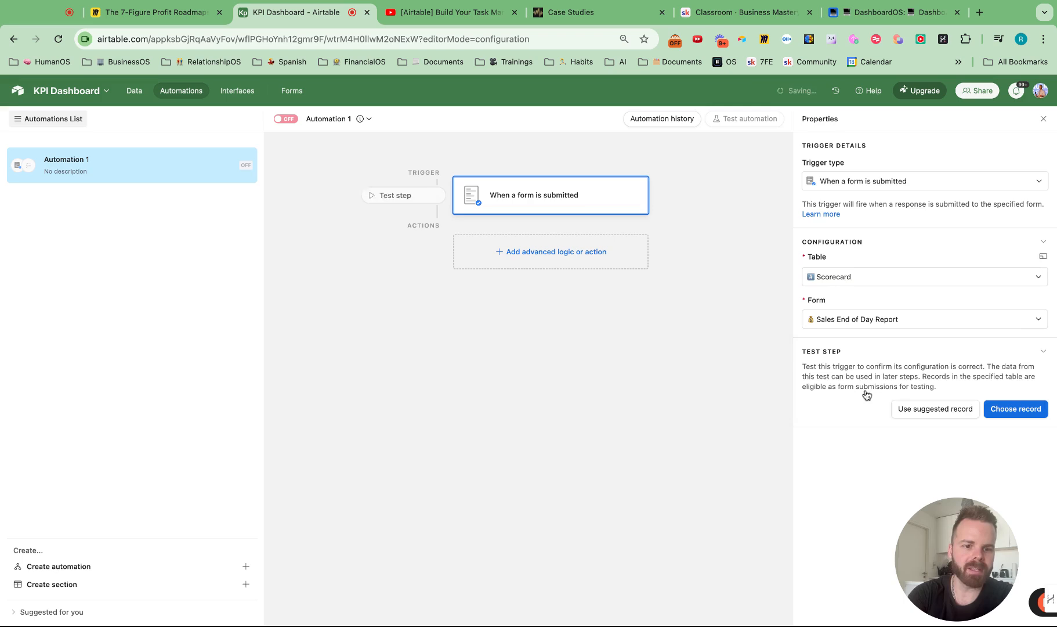
# - Add a Slack action that sends a message when the form is submitted
pyautogui.click(545, 251)
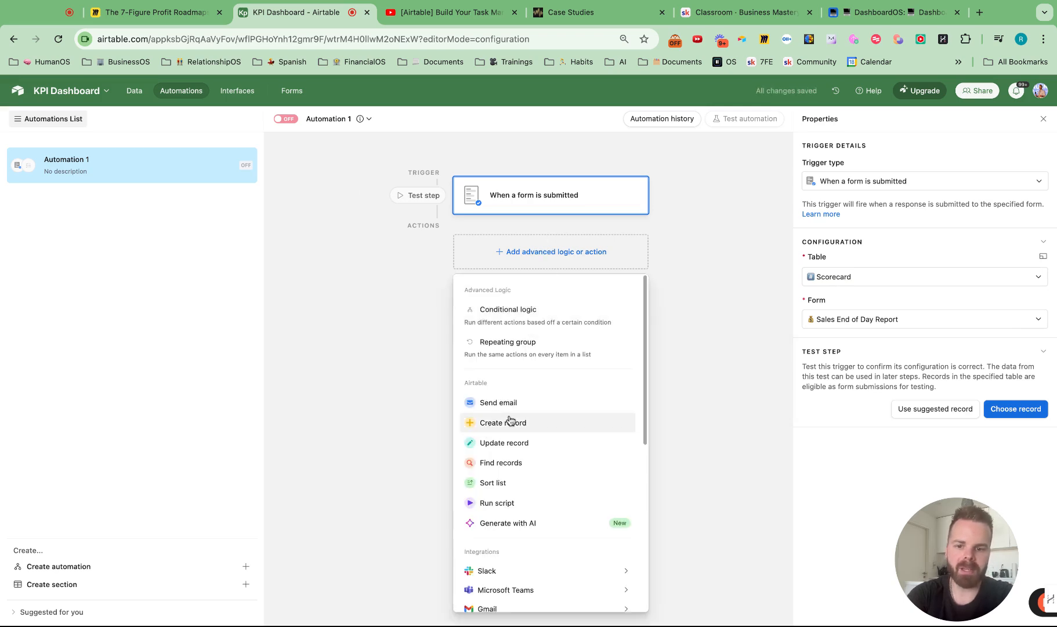
pyautogui.moveTo(511, 572)
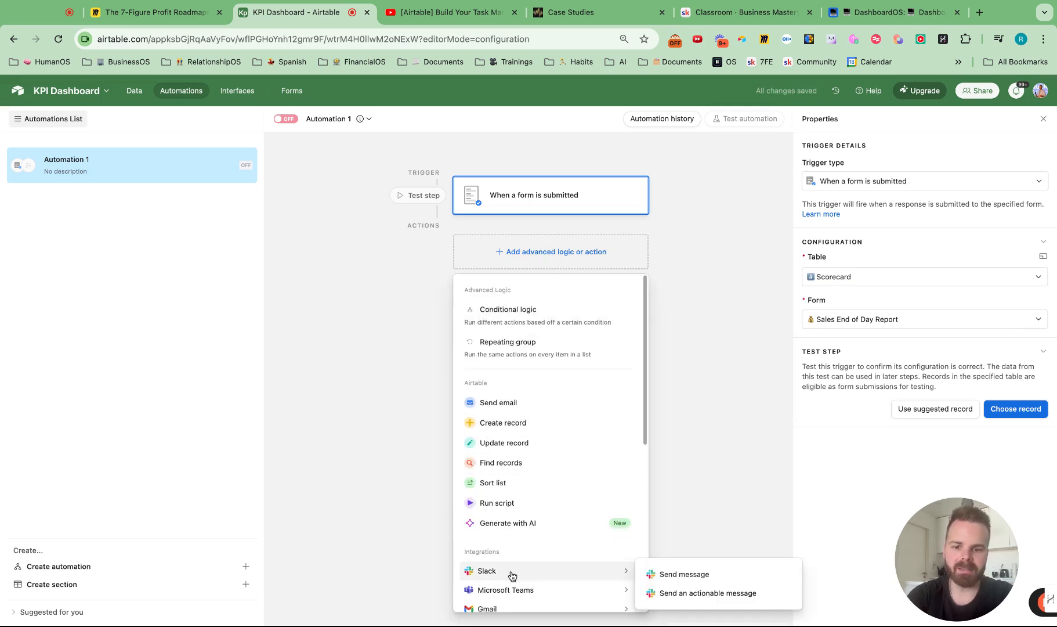
pyautogui.click(695, 575)
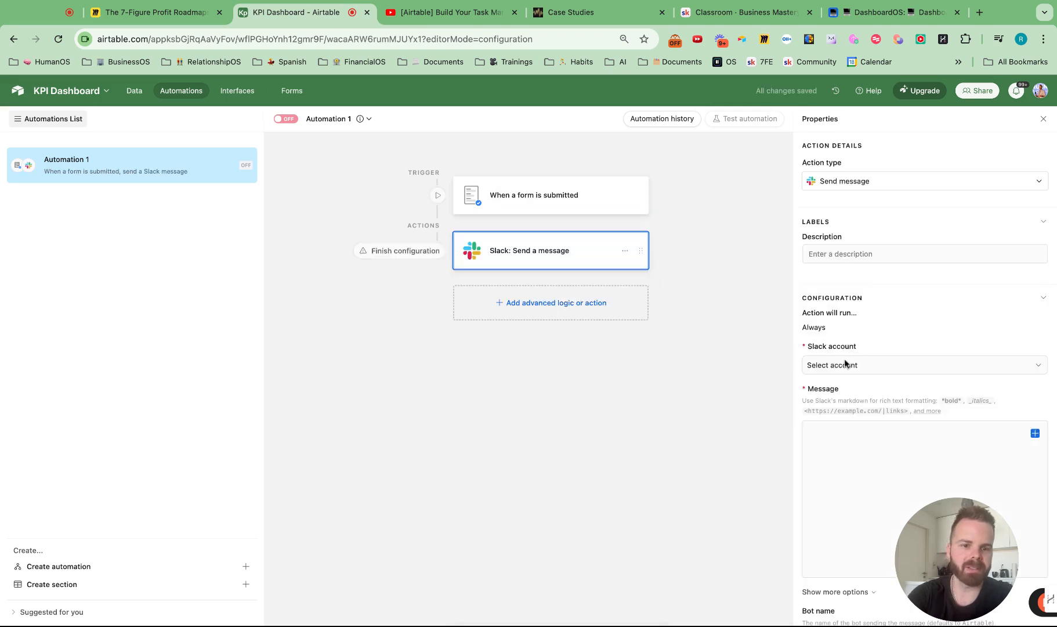
# - Set the Slack message to use the connected "Slack account" and post to the sls-eodreports channel
pyautogui.click(859, 371)
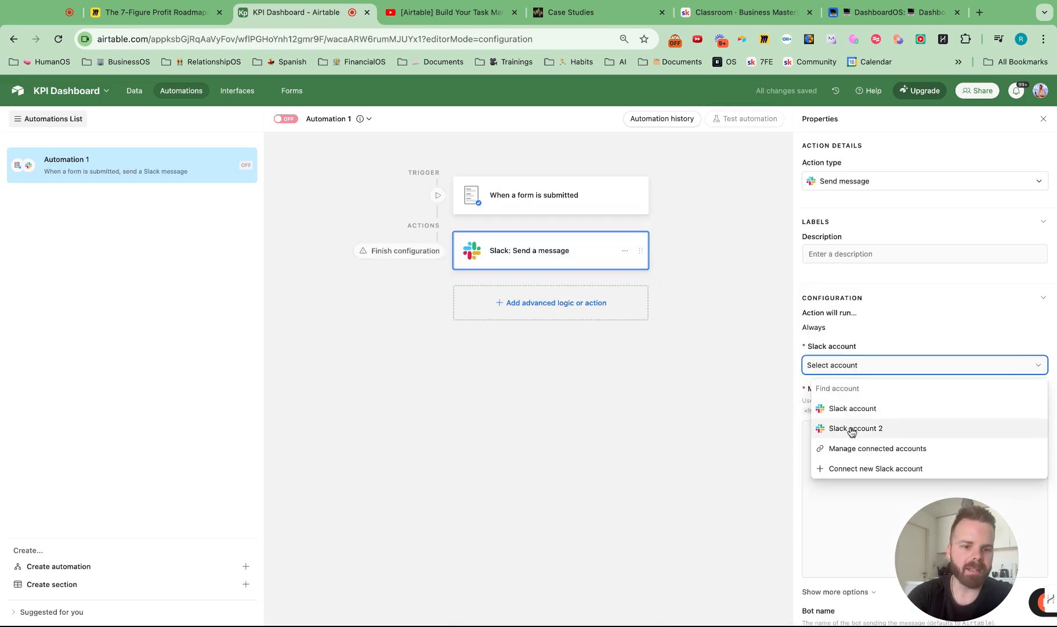
pyautogui.click(854, 409)
pyautogui.click(854, 409)
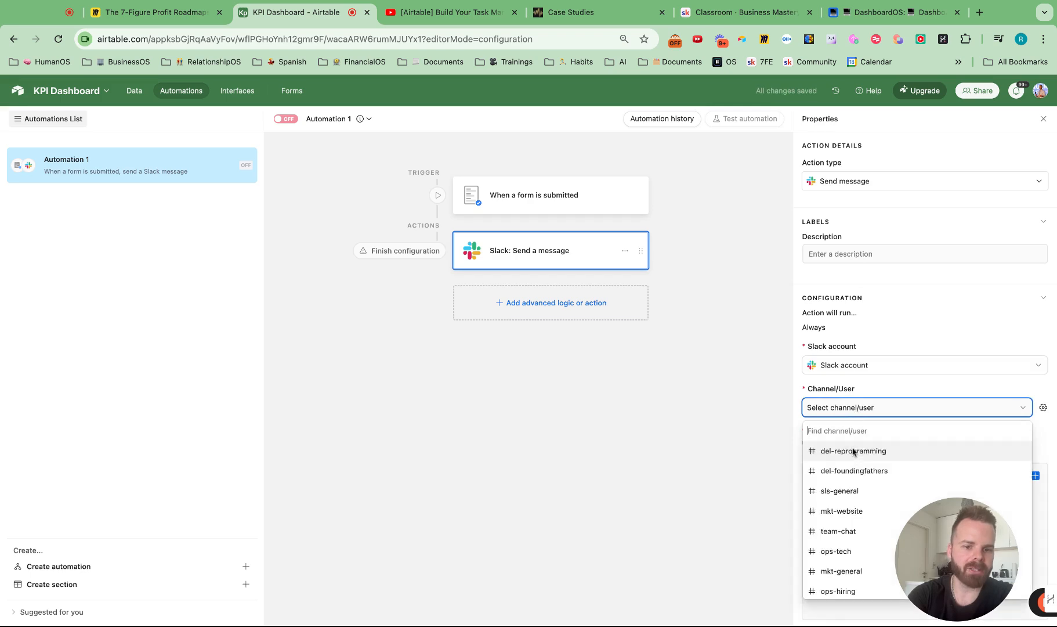
pyautogui.write('sls')
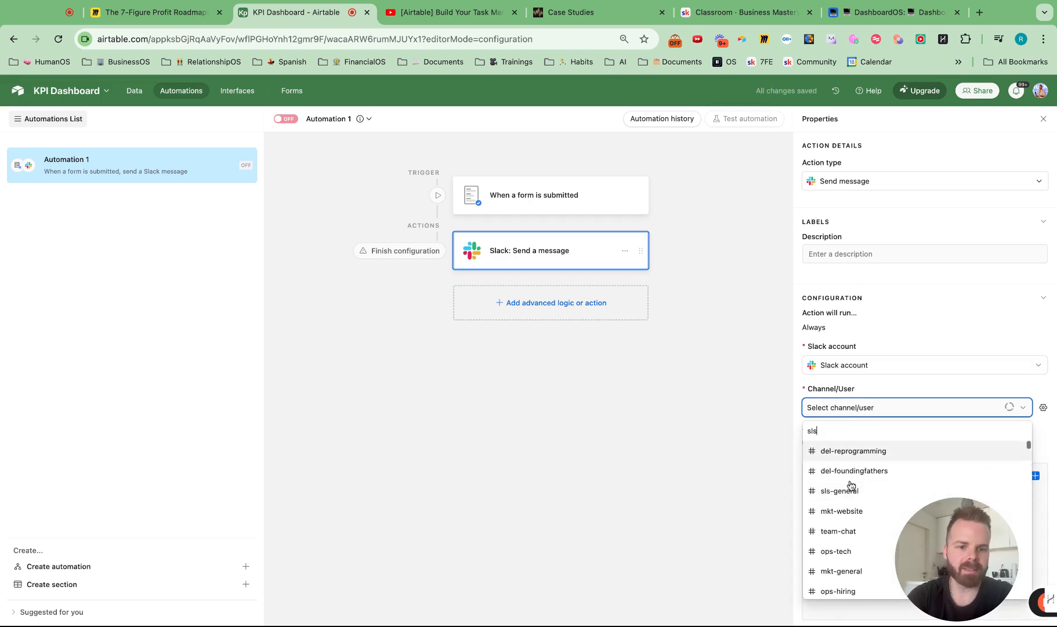
pyautogui.write('-e')
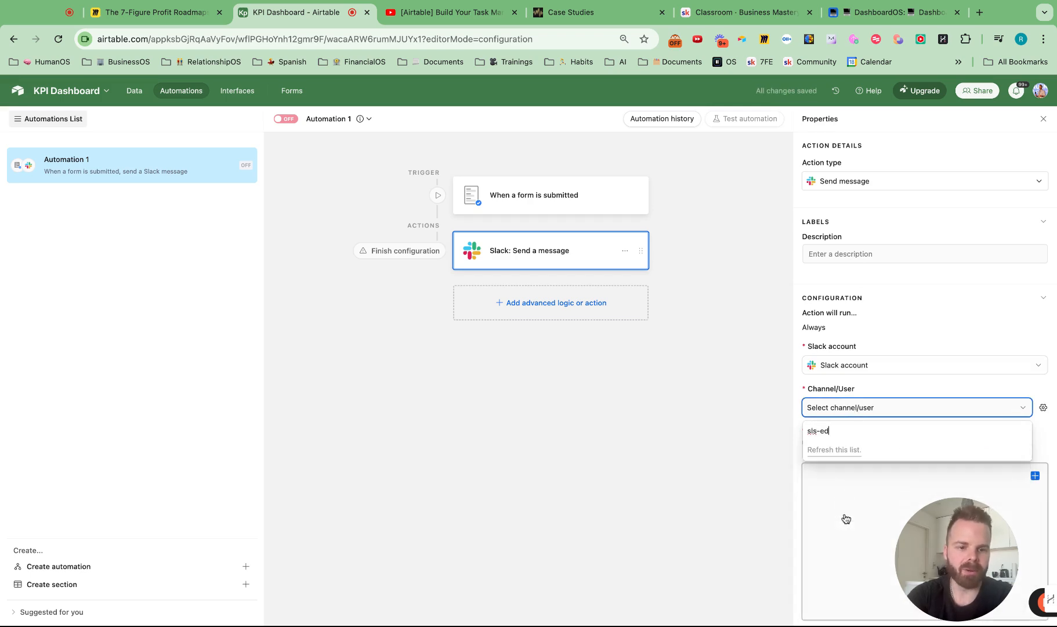
pyautogui.click(860, 451)
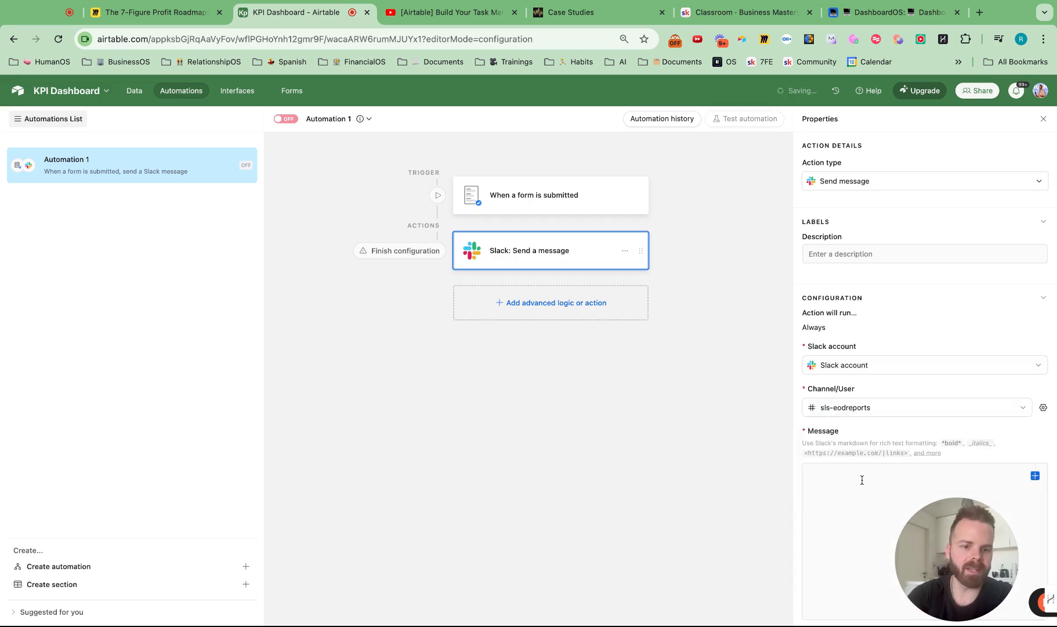
# - Insert the name of the form submission's Responsible field at the start of the Slack message
pyautogui.moveTo(977, 562); pyautogui.dragTo(199, 562)
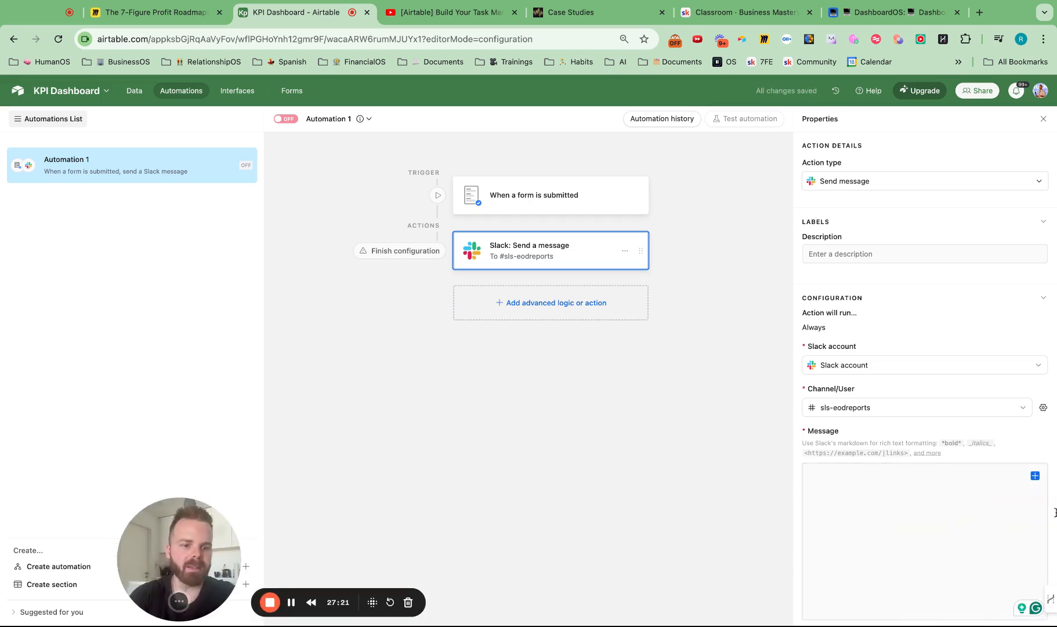
pyautogui.click(1035, 477)
pyautogui.scroll(-5, 919, 406)
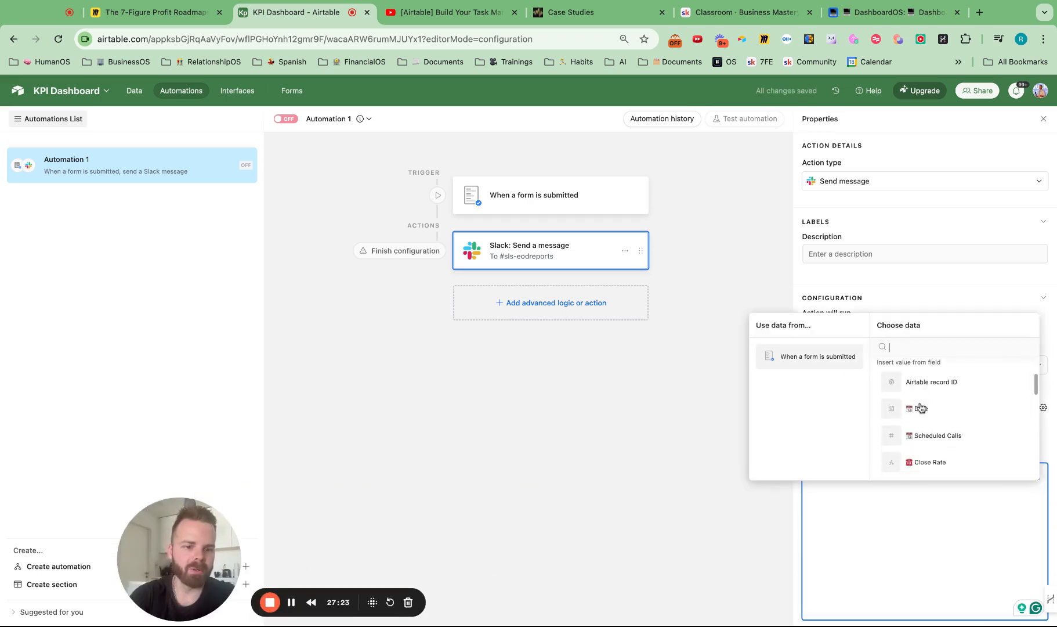
pyautogui.write('res')
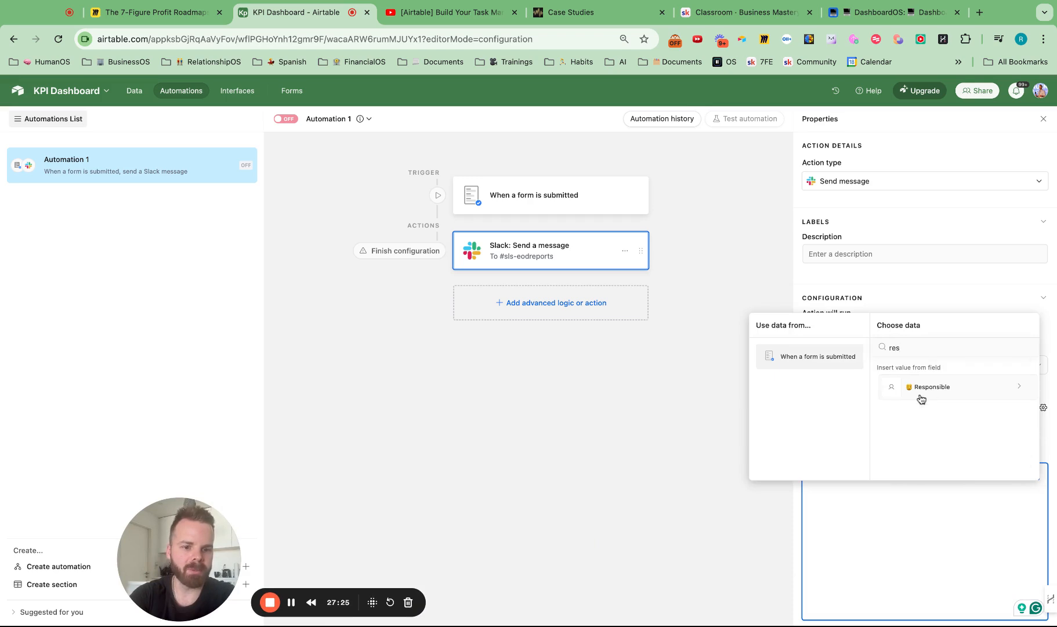
pyautogui.click(921, 396)
pyautogui.click(933, 443)
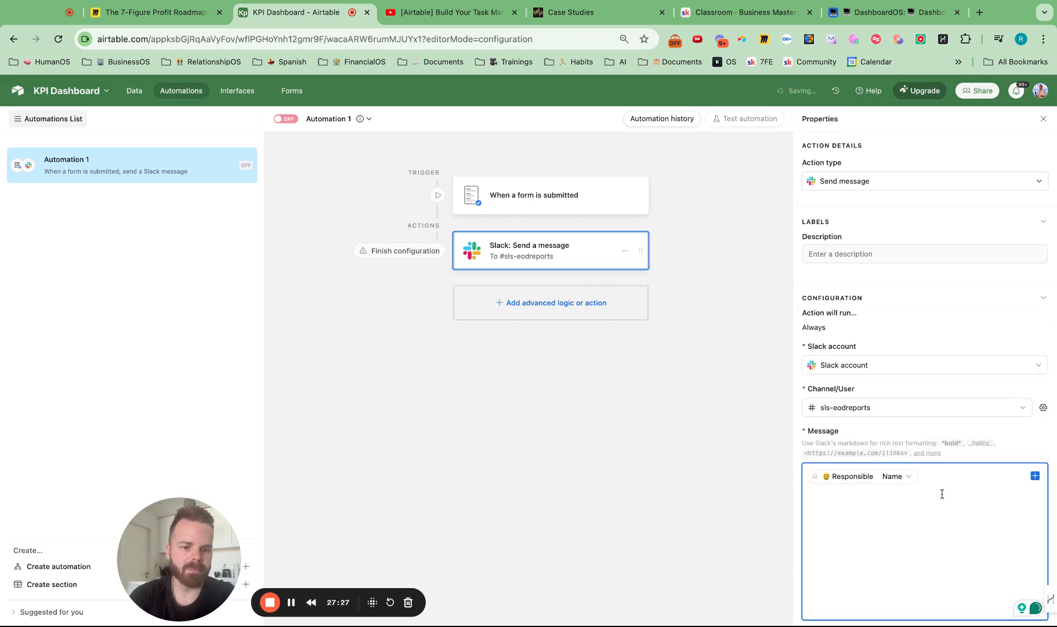
# - Add the label "Scheduled Calls:" beneath the Responsible name in the Slack message, leaving a blank line between them
pyautogui.press('Return')
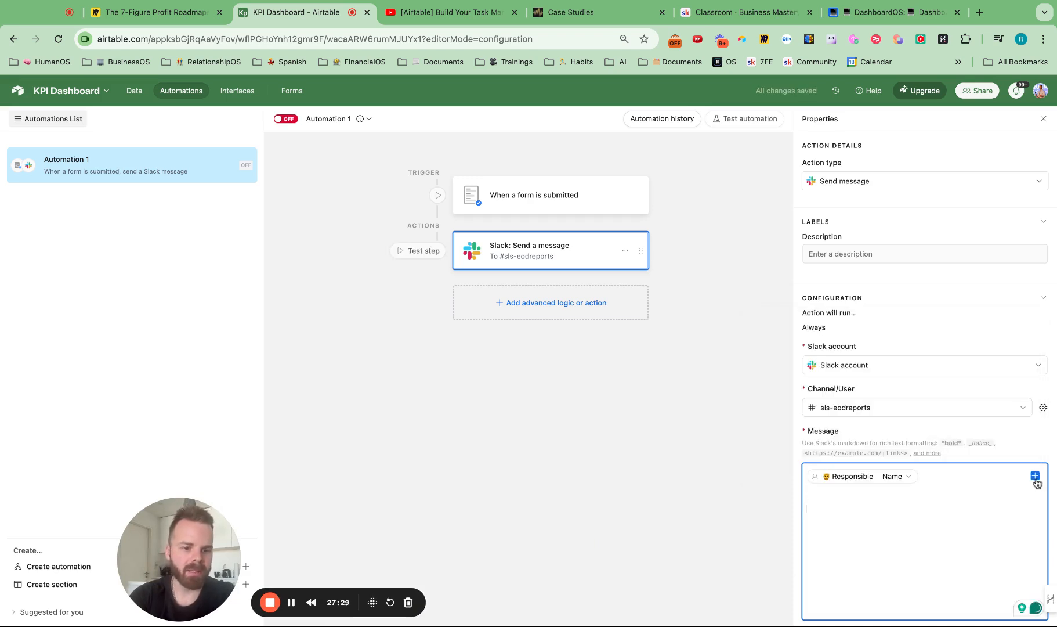
pyautogui.write('Booked Calls:')
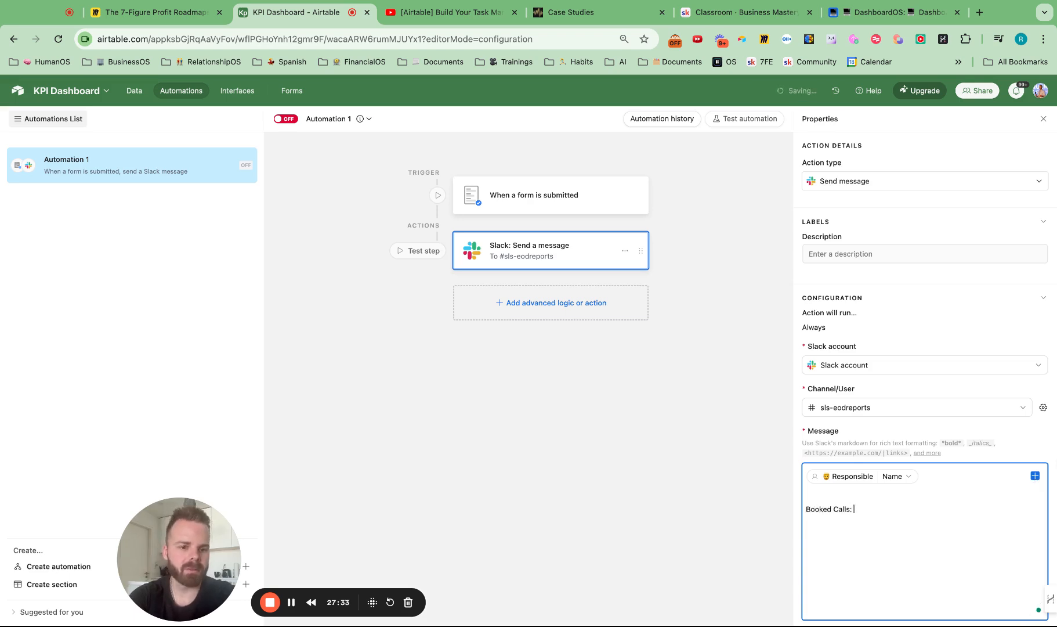
pyautogui.tripleClick(865, 510)
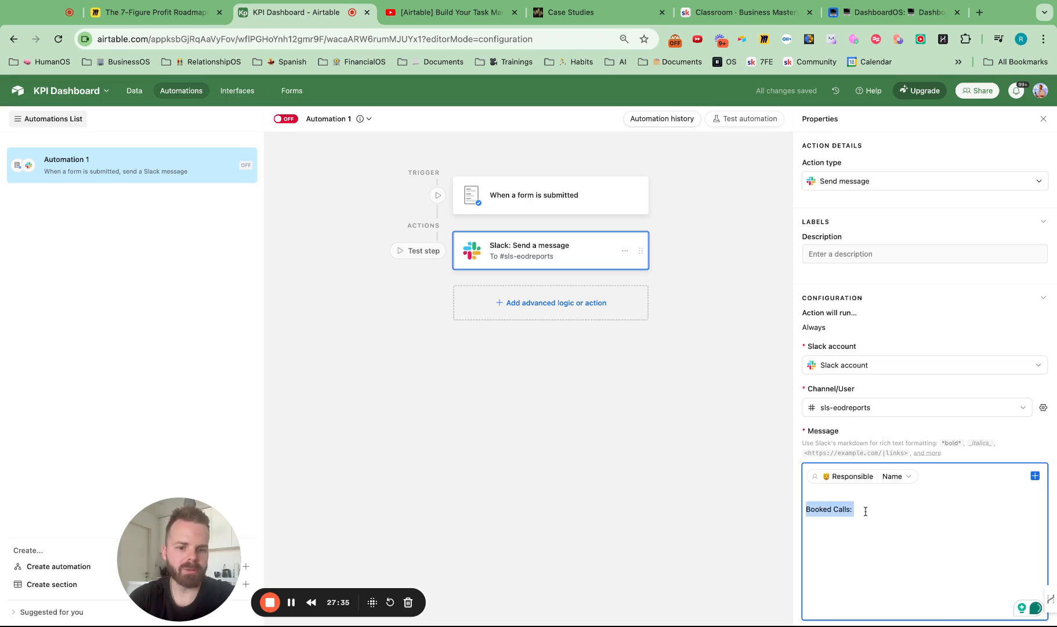
pyautogui.write('Scheduled')
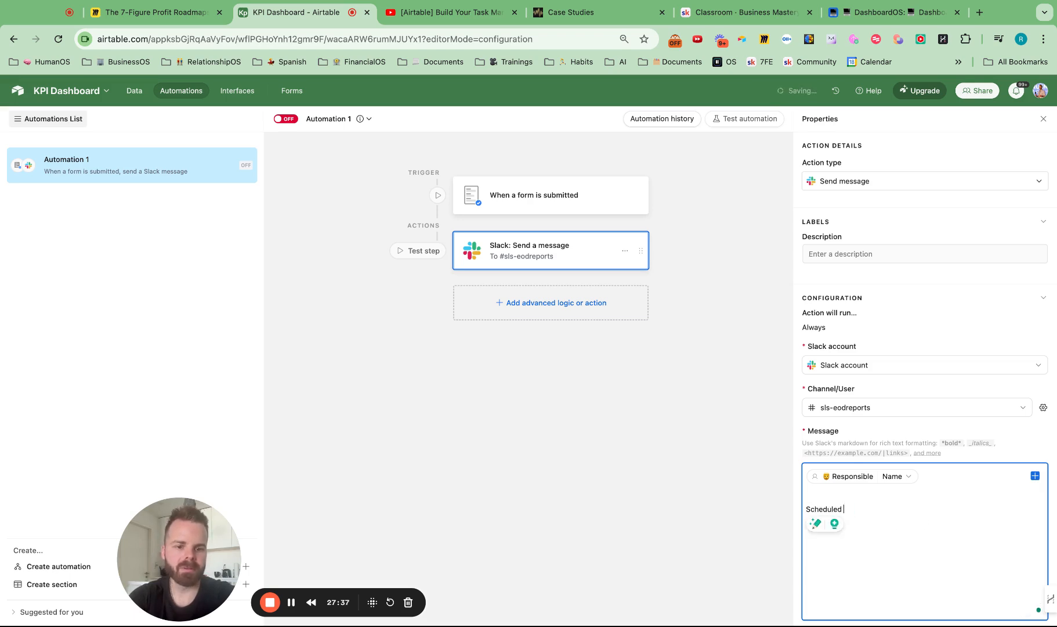
pyautogui.write(' Calls:')
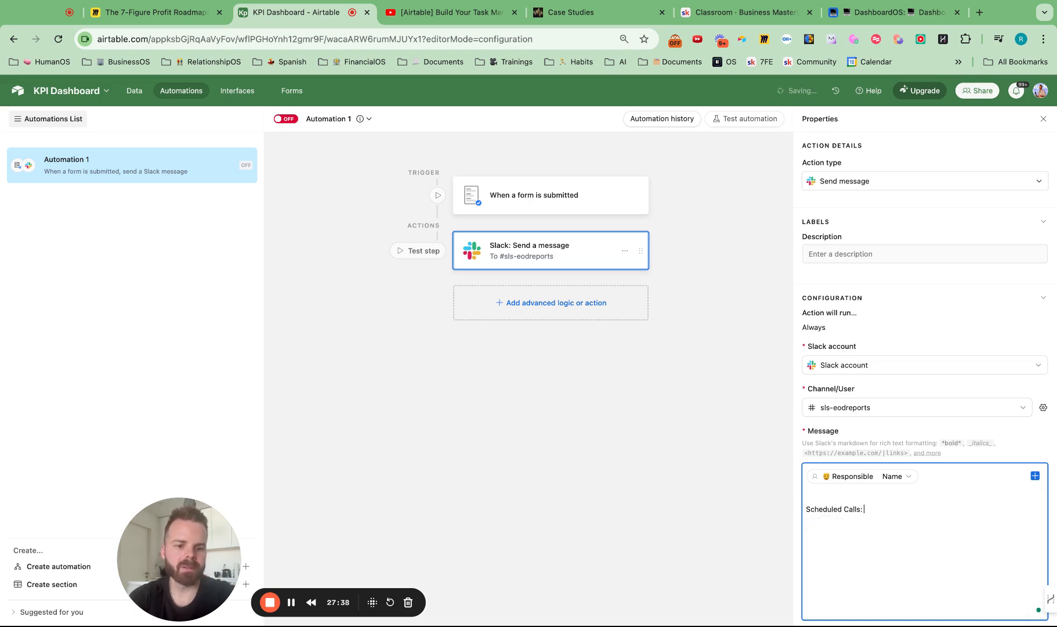
# - Insert the form submission's Scheduled Calls value after the "Scheduled Calls:" label in the Slack message
pyautogui.click(1037, 475)
pyautogui.write('sche')
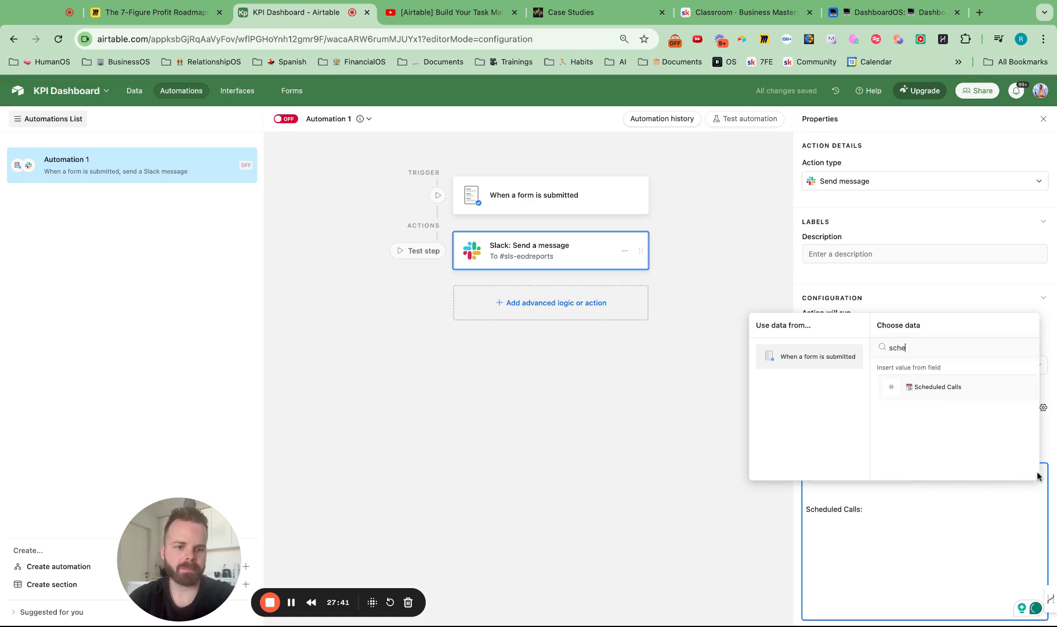
pyautogui.click(970, 388)
# - Add a line beneath Scheduled Calls labelled "New Sales Revenue:" with the form submission's New Sales Revenue value
pyautogui.press('Return')
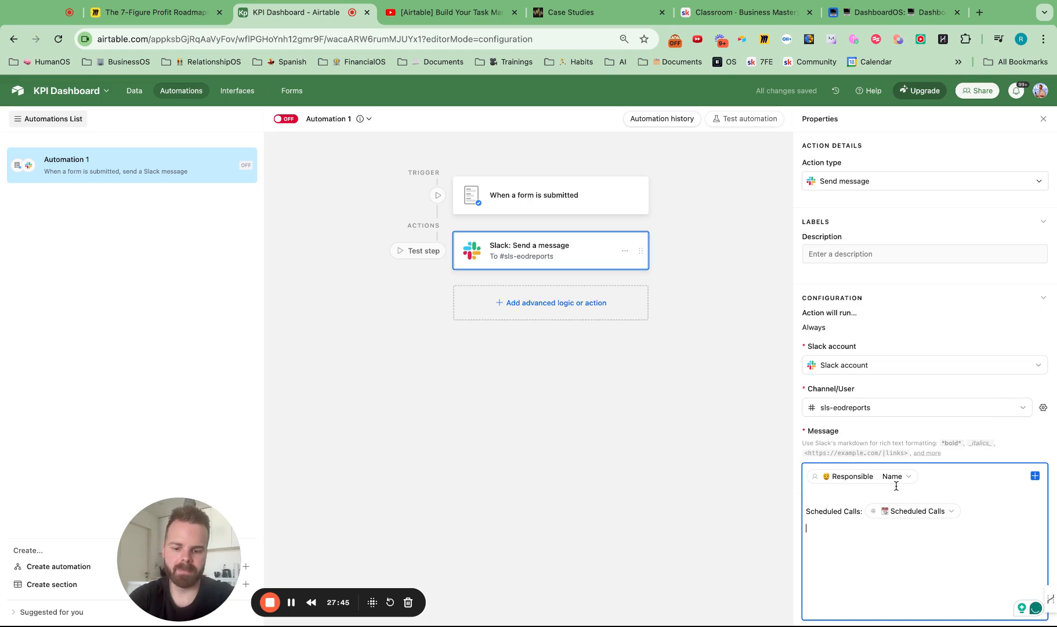
pyautogui.write('Book')
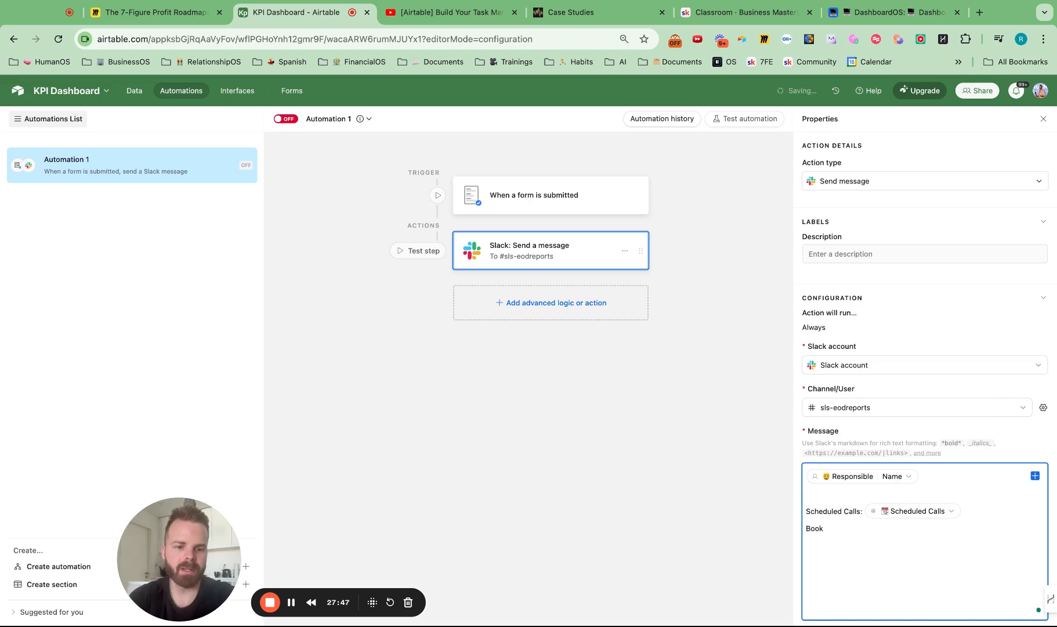
pyautogui.write('New Units Sold:')
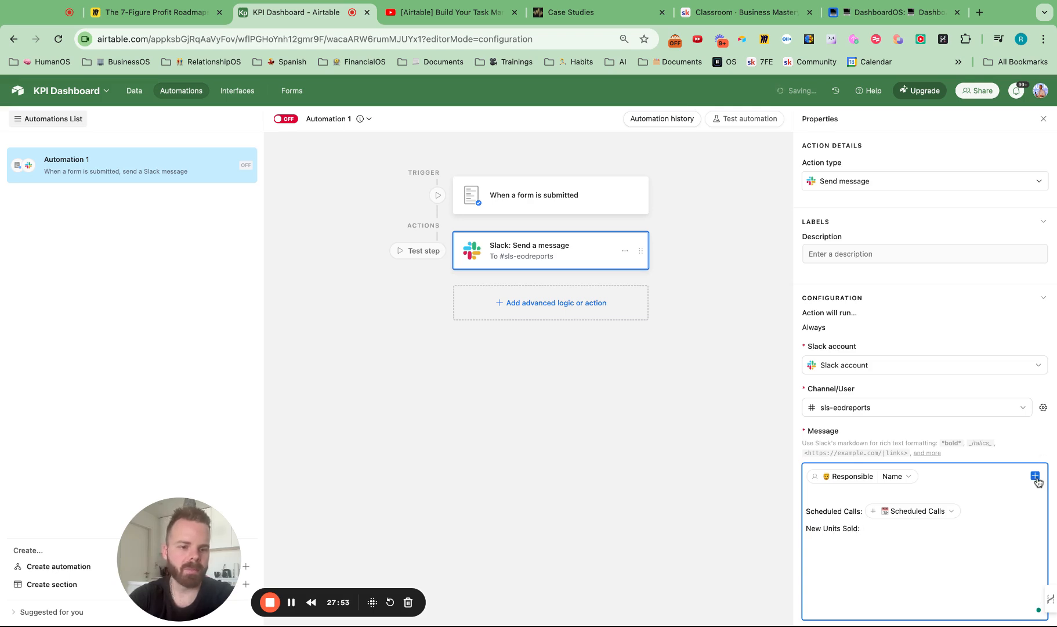
pyautogui.click(1035, 476)
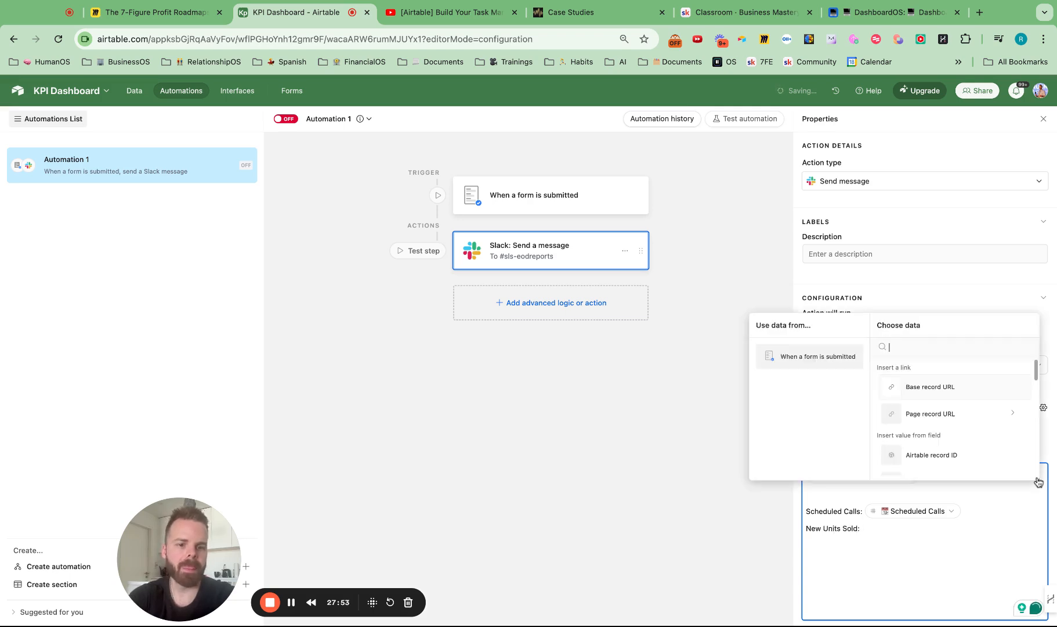
pyautogui.write('new')
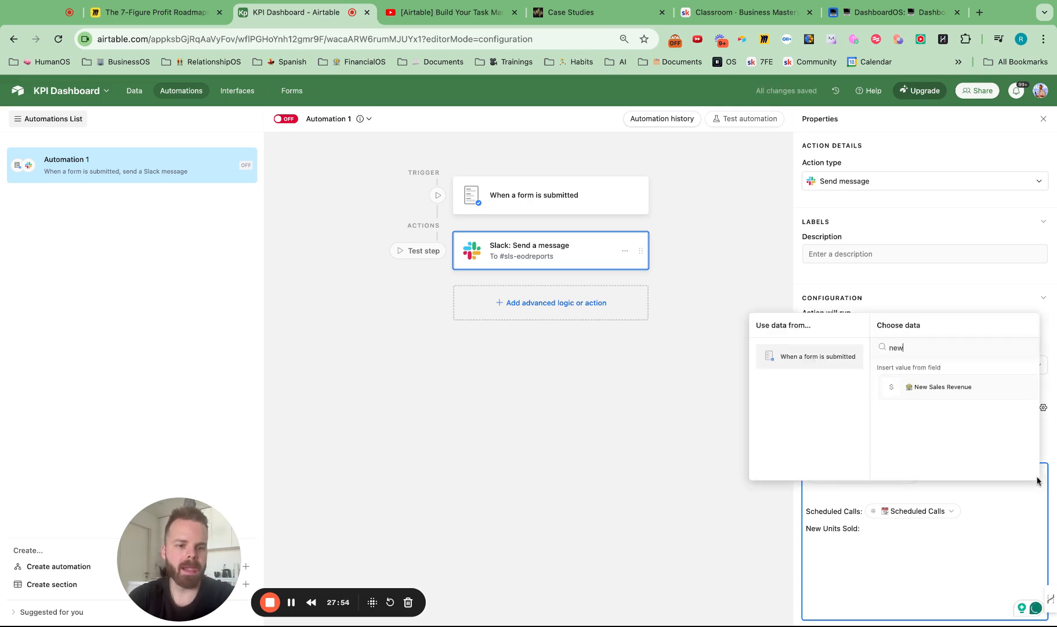
pyautogui.click(897, 394)
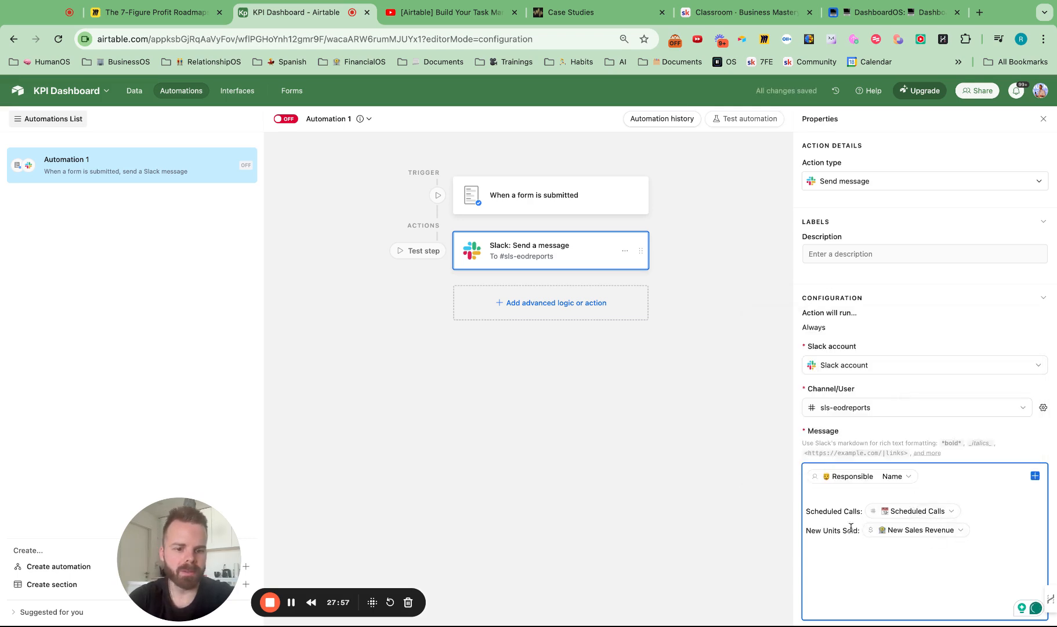
pyautogui.moveTo(856, 534); pyautogui.dragTo(823, 533)
pyautogui.press('BackSpace')
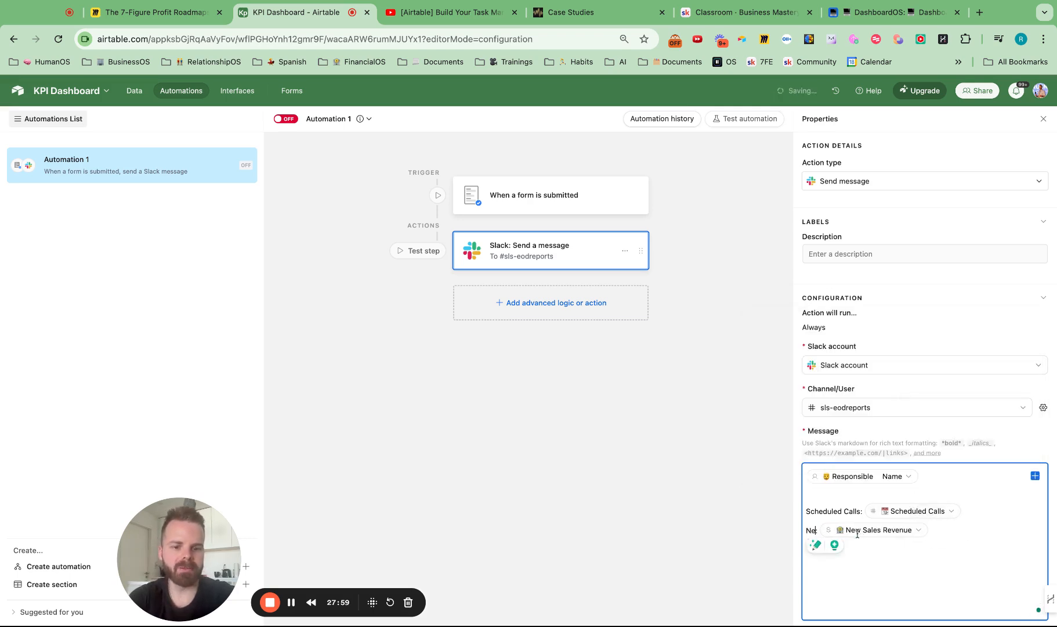
pyautogui.write('Sales Revenue:')
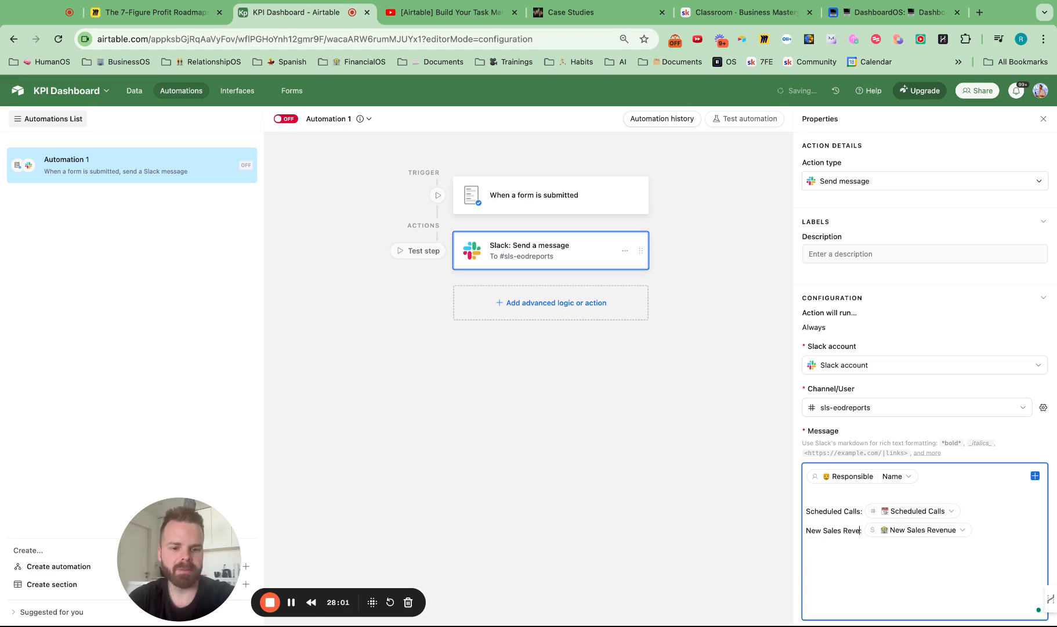
# - Insert the form submission's CC Upfront value on a new line beneath New Sales Revenue in the Slack message
pyautogui.click(986, 529)
pyautogui.press('Return')
pyautogui.click(1035, 476)
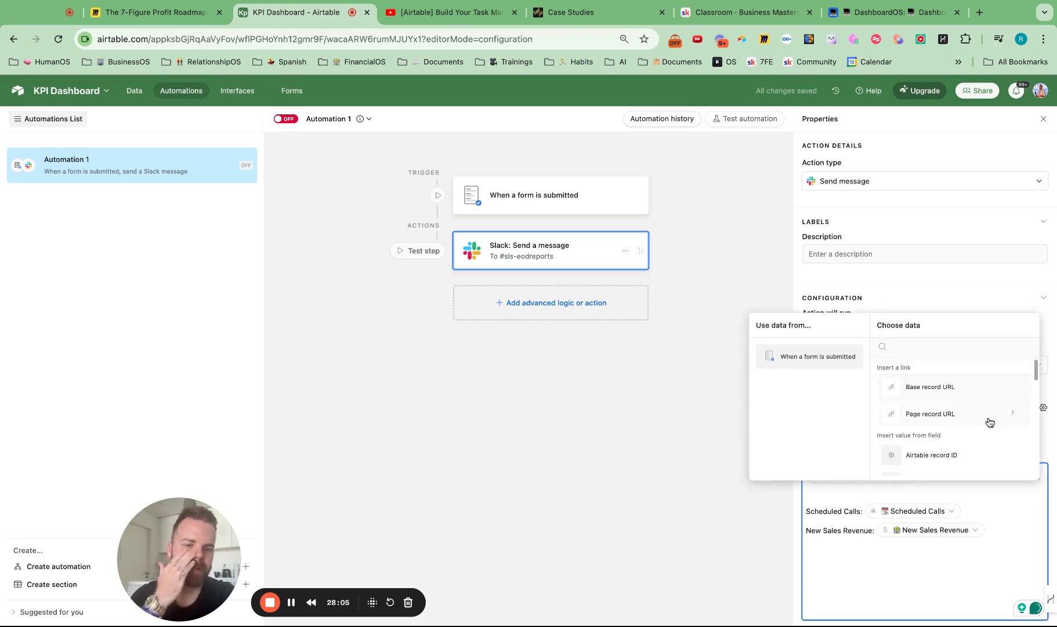
pyautogui.write('cash')
pyautogui.press('BackSpace')
pyautogui.press('BackSpace')
pyautogui.press('BackSpace')
pyautogui.press('BackSpace')
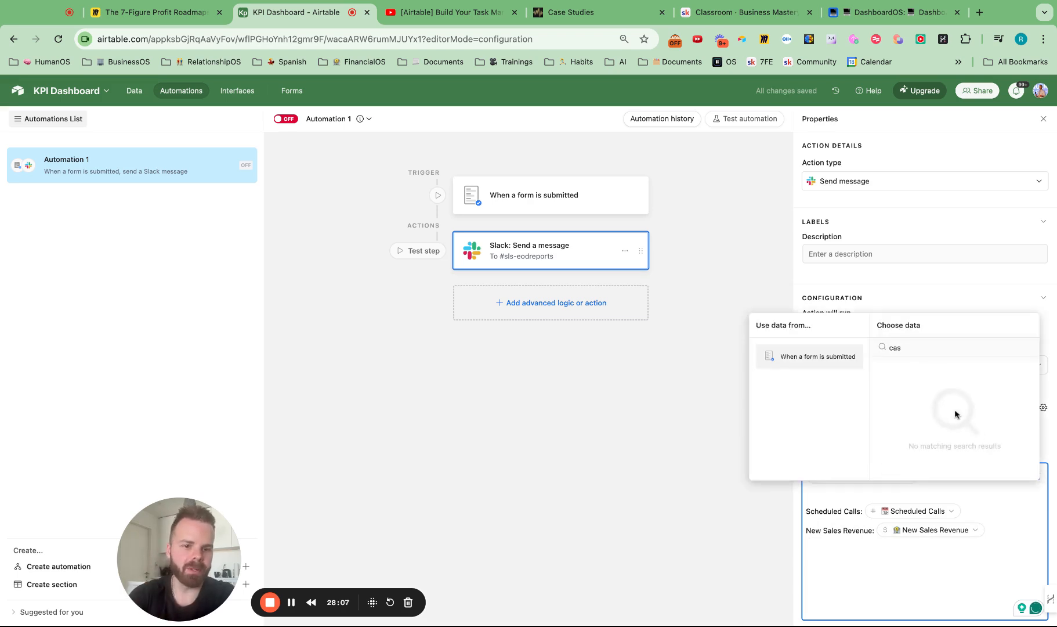
pyautogui.write('cc')
pyautogui.click(937, 401)
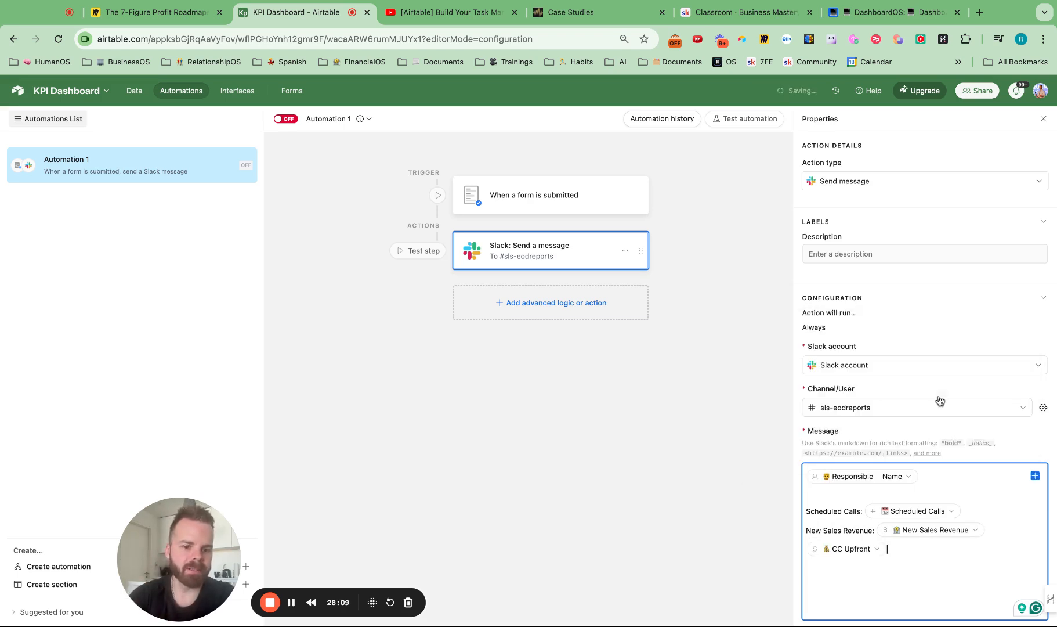
# - Put the label "CC Upfront:" in front of the CC Upfront value in the Slack message
pyautogui.write('CC Upg')
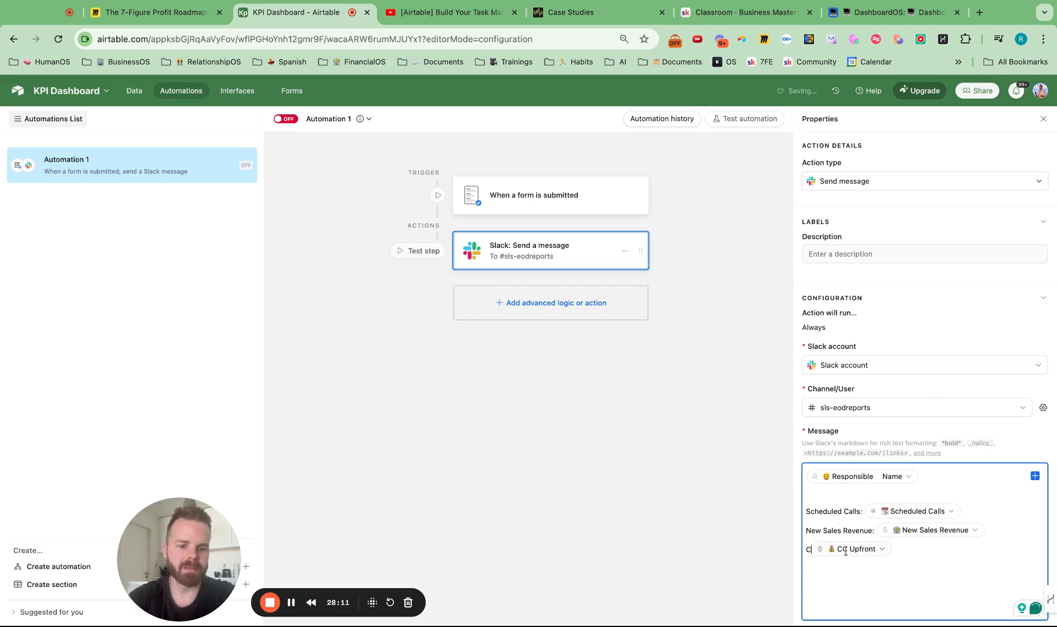
pyautogui.press('BackSpace')
pyautogui.write('front')
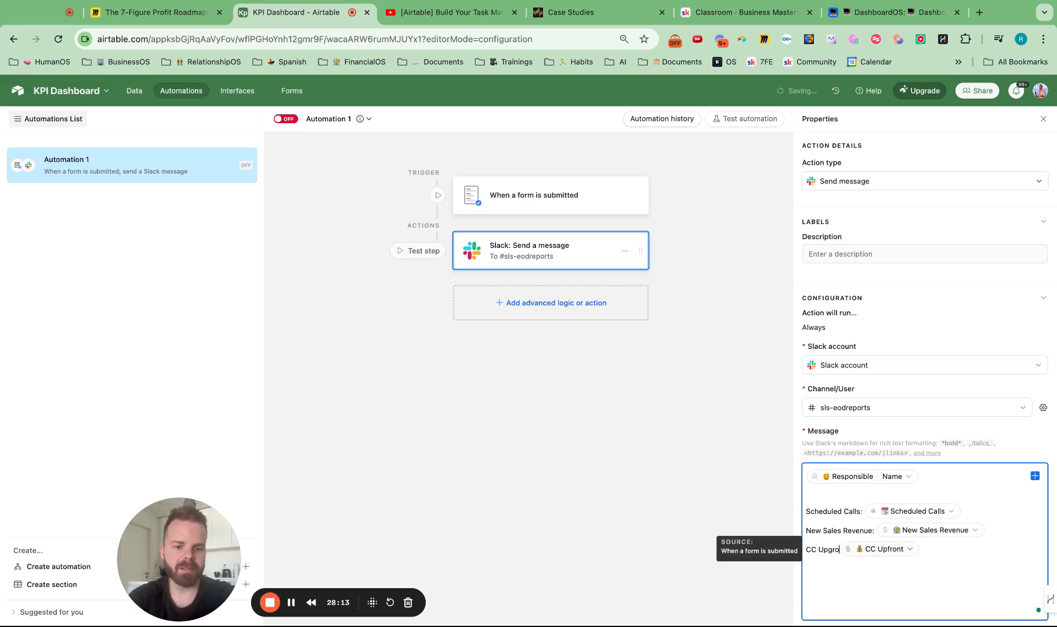
pyautogui.write(':')
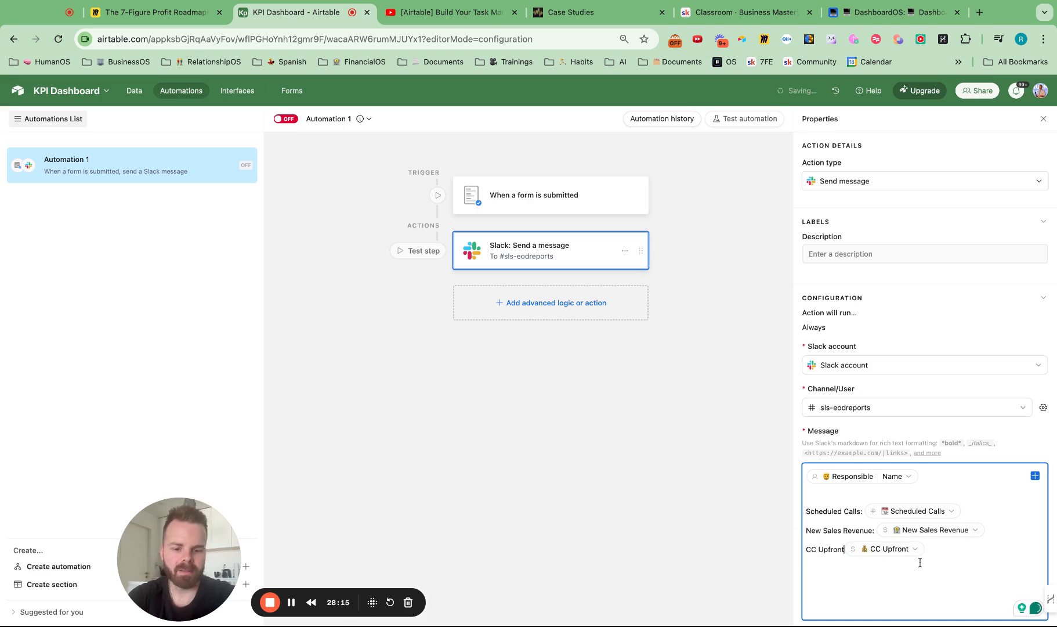
# - Add a line beneath CC Upfront labelled "Units Sold:" with the form submission's Units Sold value
pyautogui.press('Return')
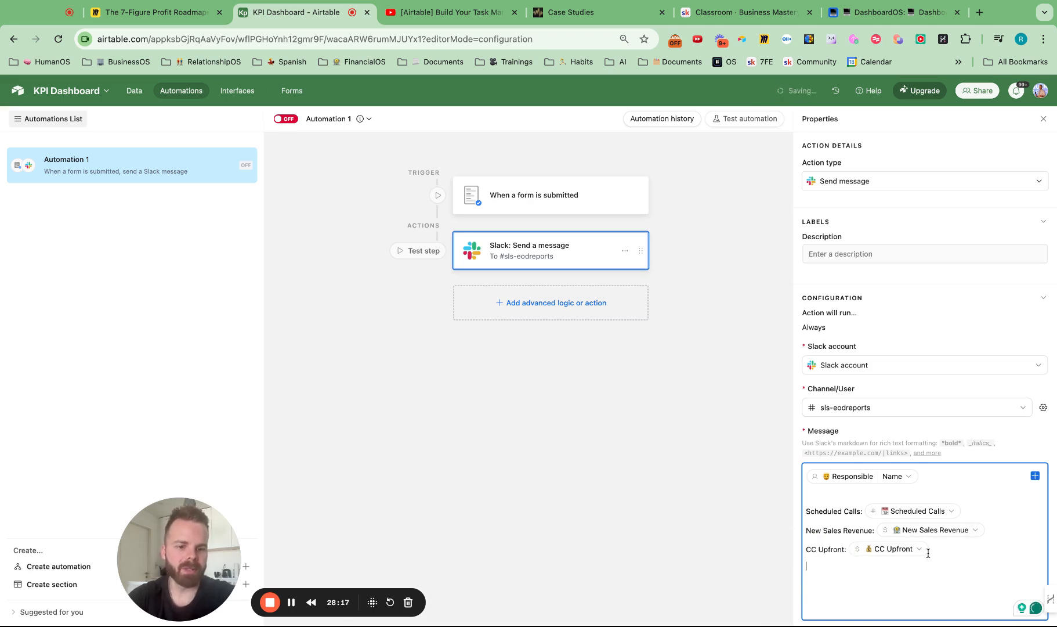
pyautogui.click(1034, 477)
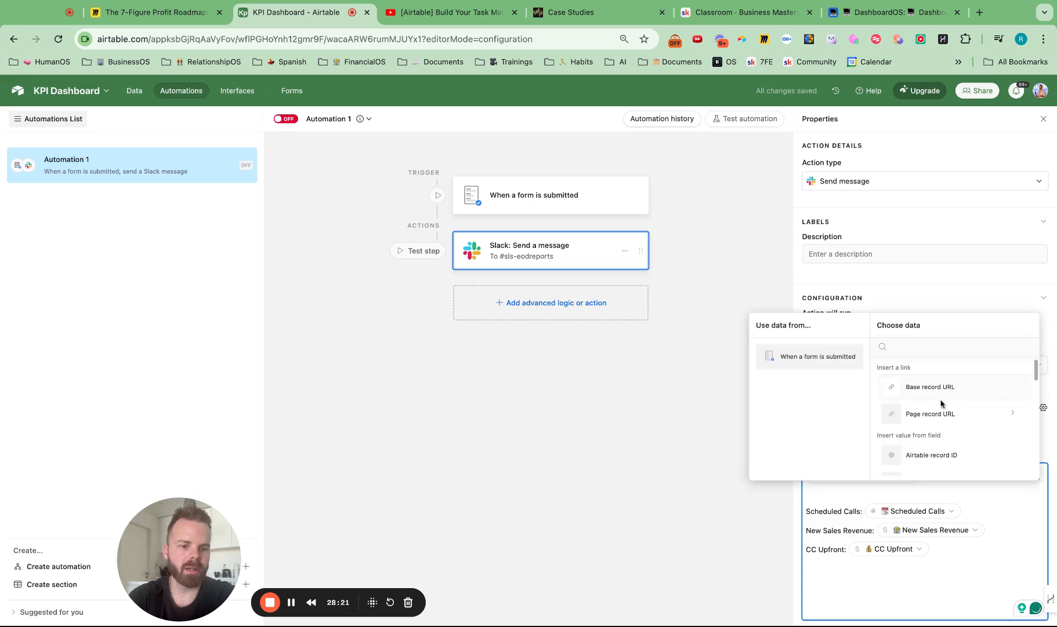
pyautogui.scroll(-5, 938, 394)
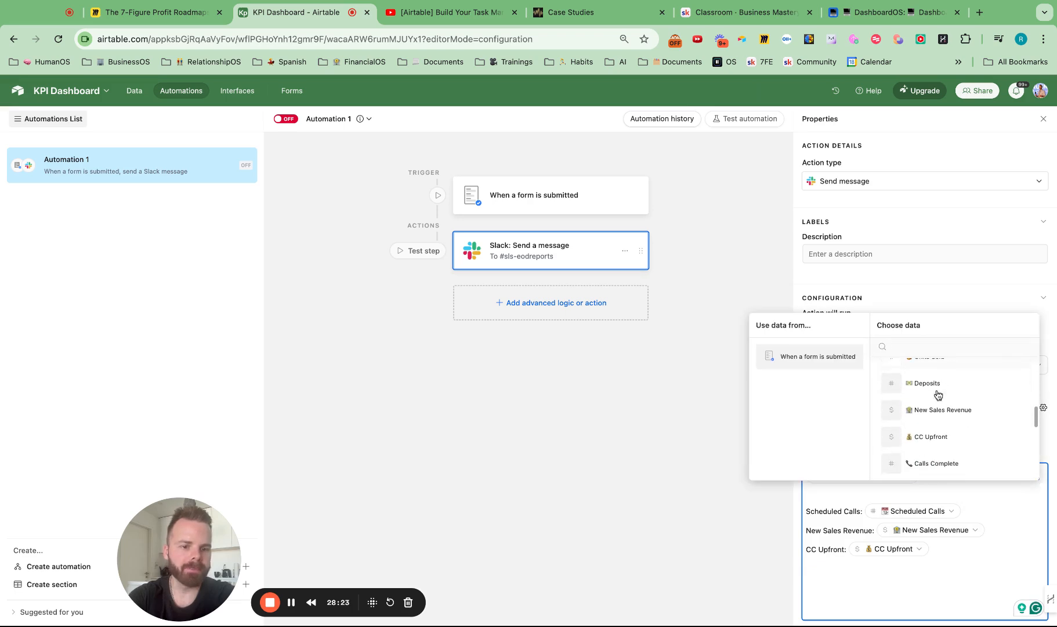
pyautogui.click(938, 398)
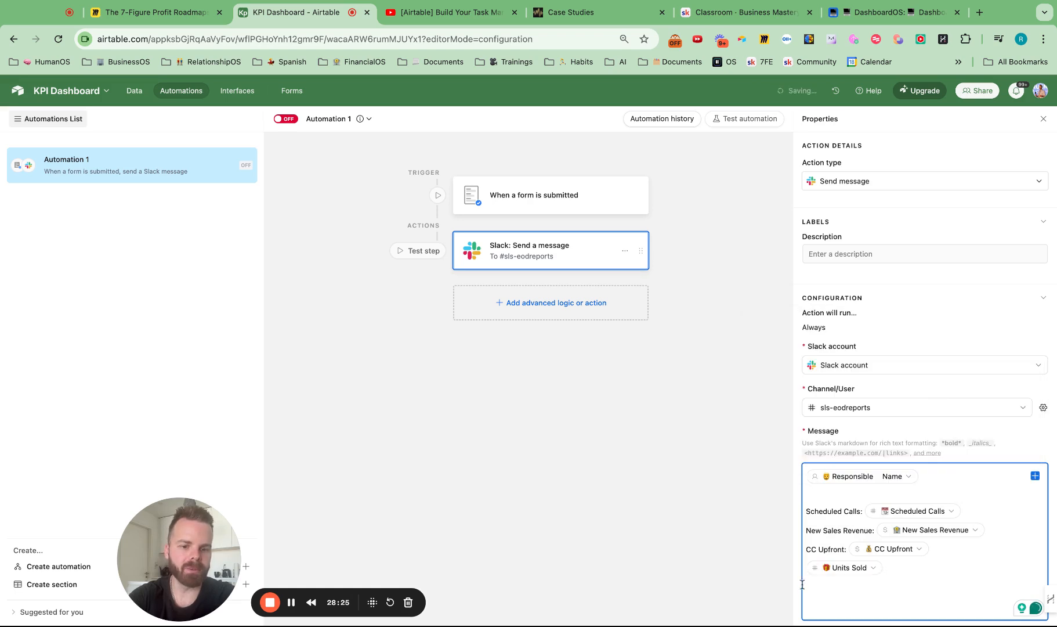
pyautogui.click(825, 572)
pyautogui.click(807, 568)
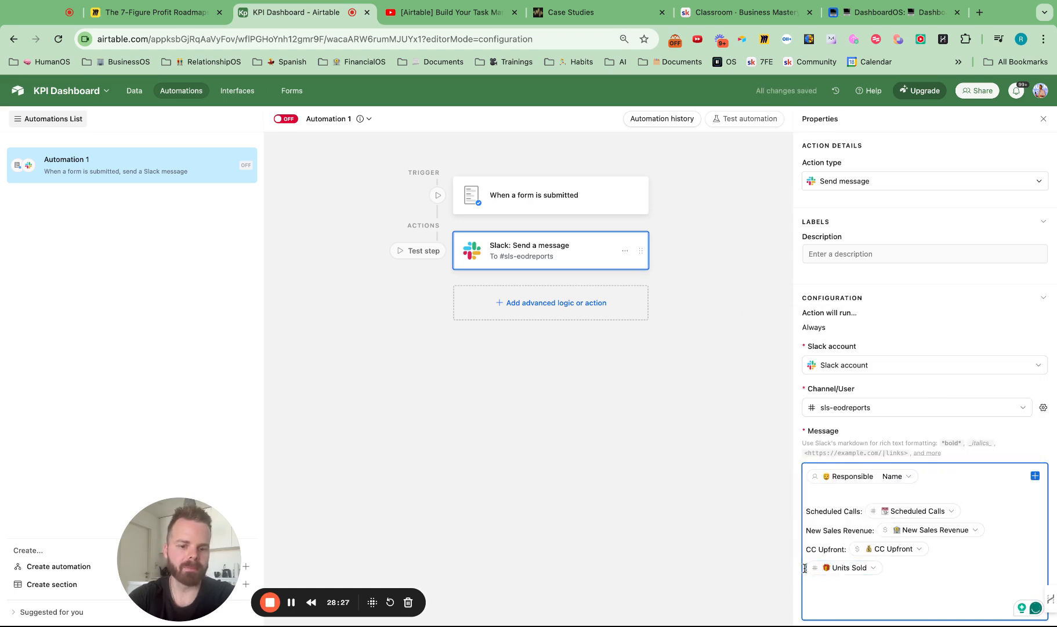
pyautogui.write('Units Sold: Units Sold')
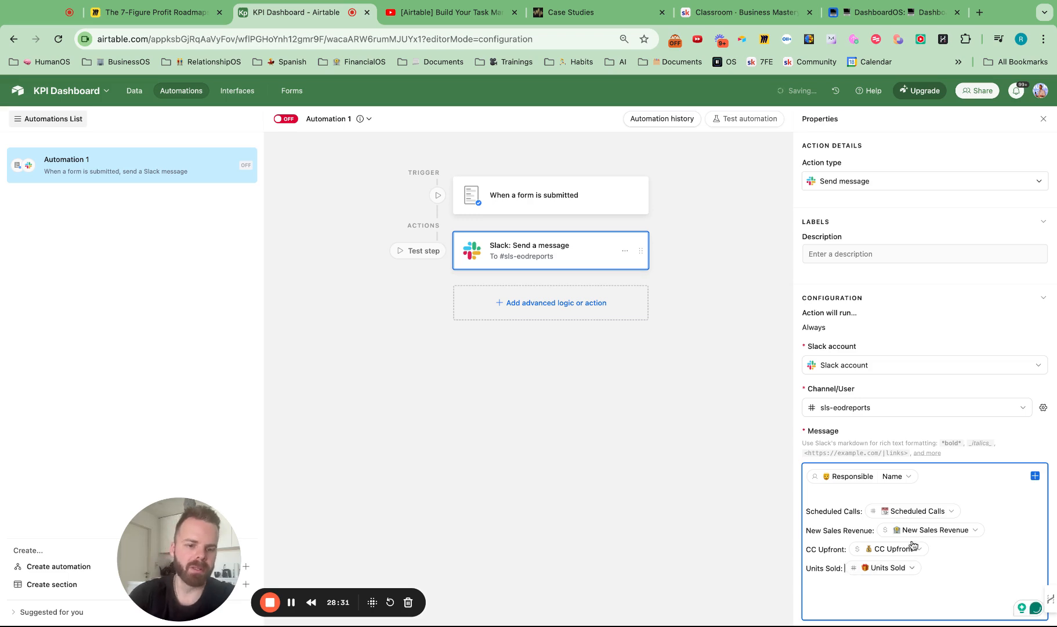
# - Add a "Did Not Show:" line between Scheduled Calls and New Sales Revenue, with the submission's Did Not Show value
pyautogui.click(965, 513)
pyautogui.press('Return')
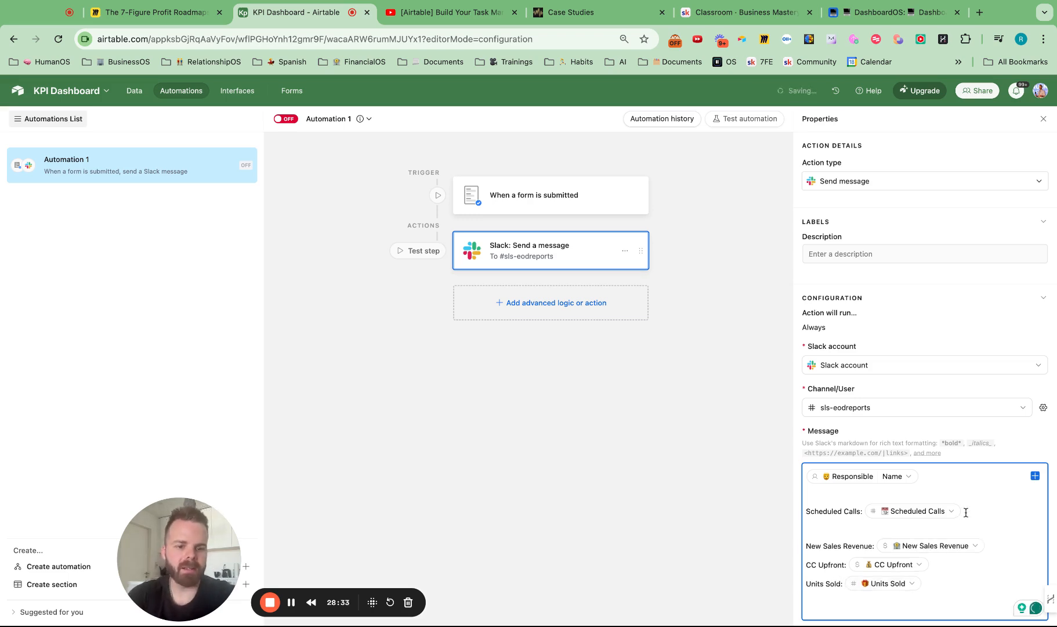
pyautogui.write('Did Not Show:')
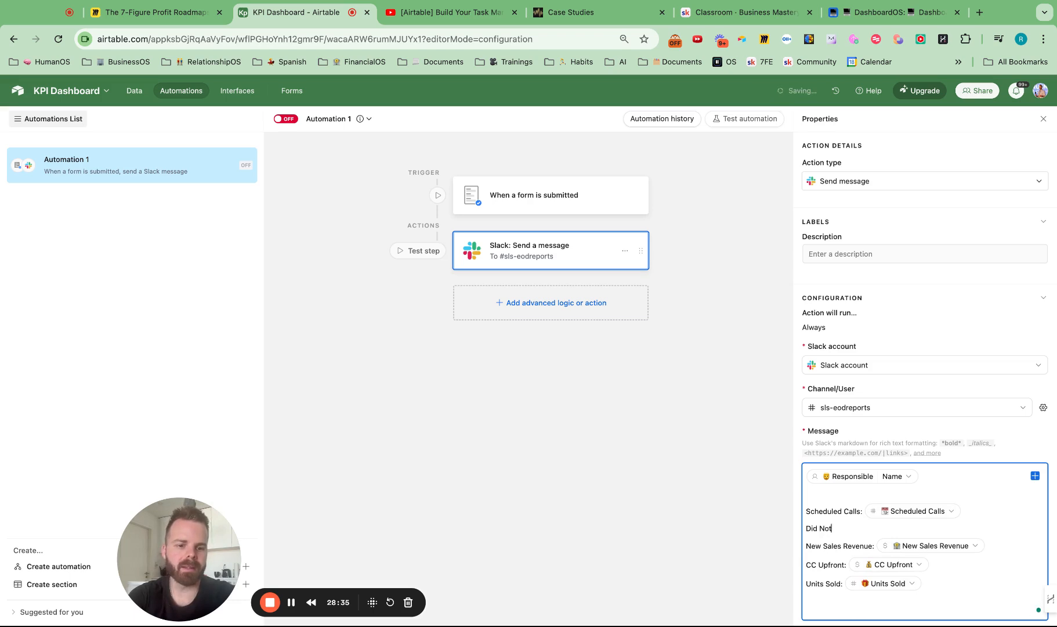
pyautogui.click(1035, 475)
pyautogui.write('did')
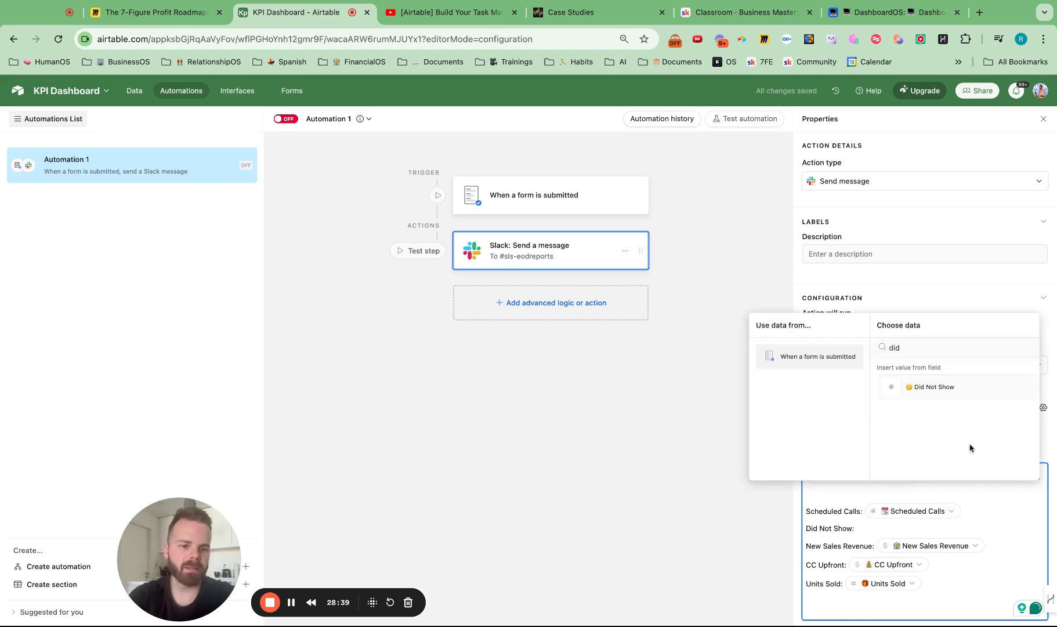
pyautogui.click(950, 388)
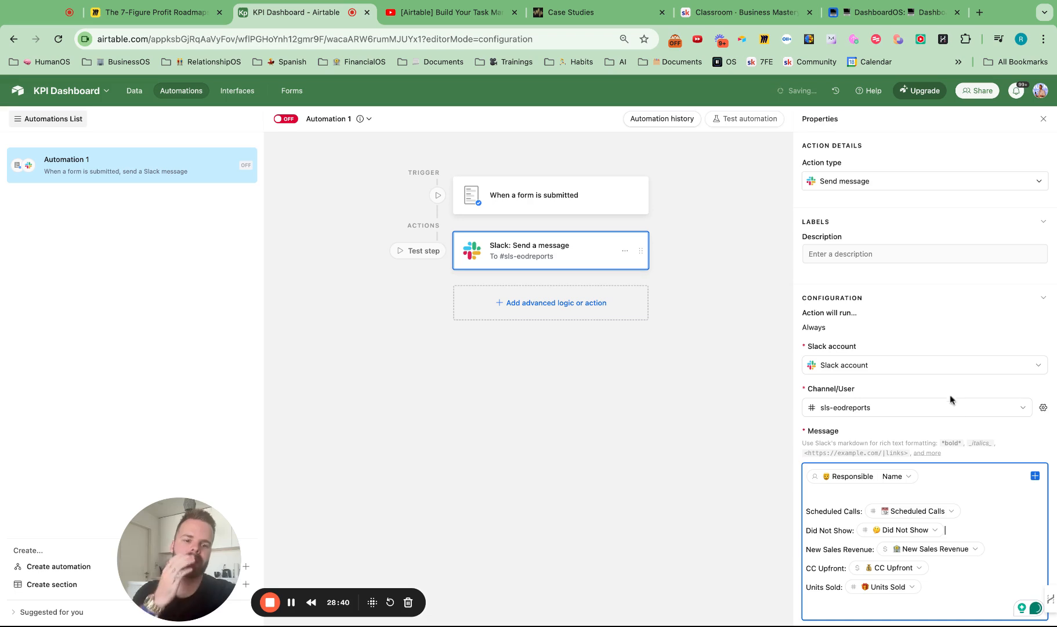
# - Append a hyphen and the form submission's Date value after the Responsible name in the message's first line
pyautogui.click(922, 476)
pyautogui.click(1035, 475)
pyautogui.write('date')
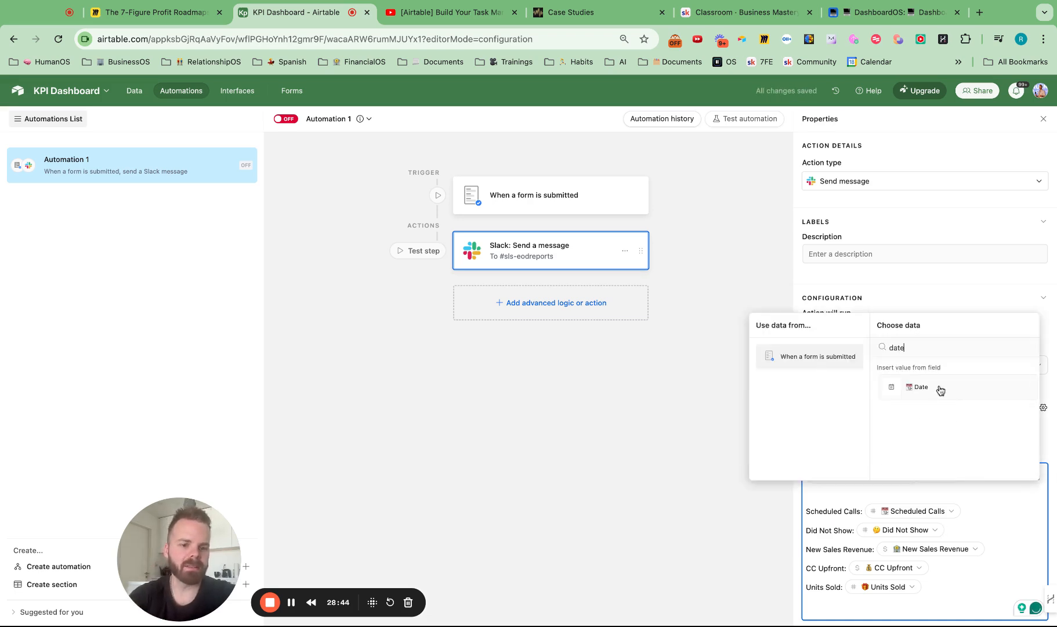
pyautogui.click(939, 389)
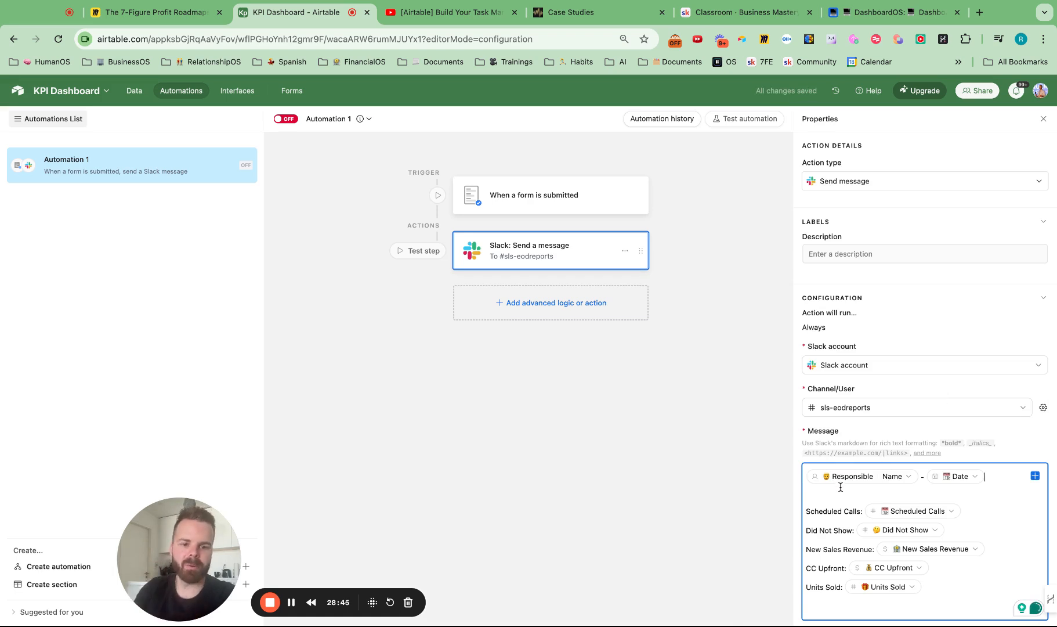
# - Turn Automation 1 on and rename it "Sales EOD Report"
pyautogui.click(286, 118)
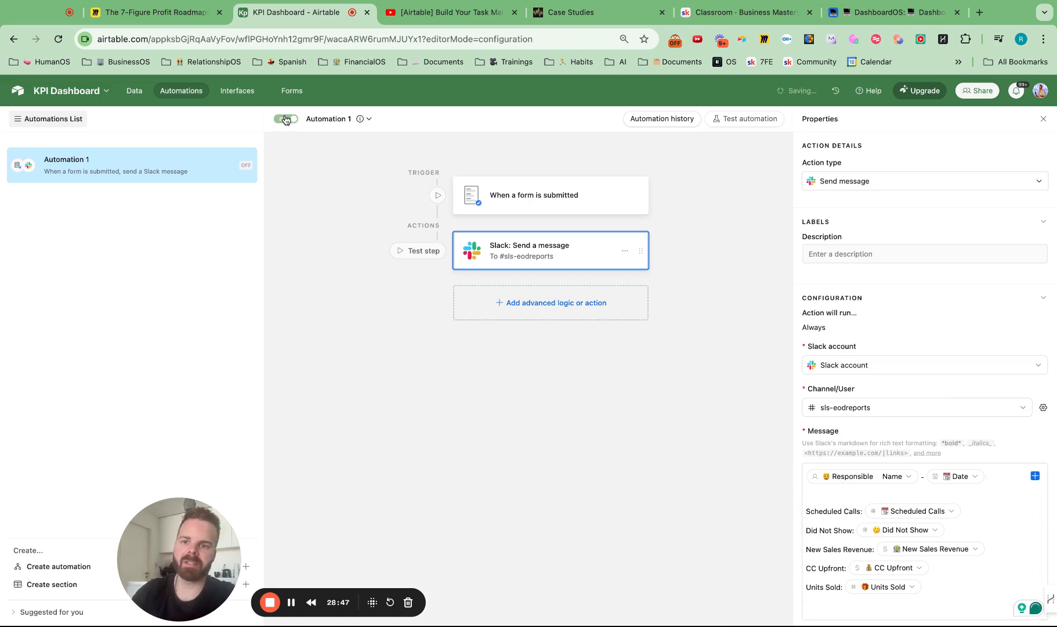
pyautogui.click(368, 119)
pyautogui.click(365, 146)
pyautogui.write('S')
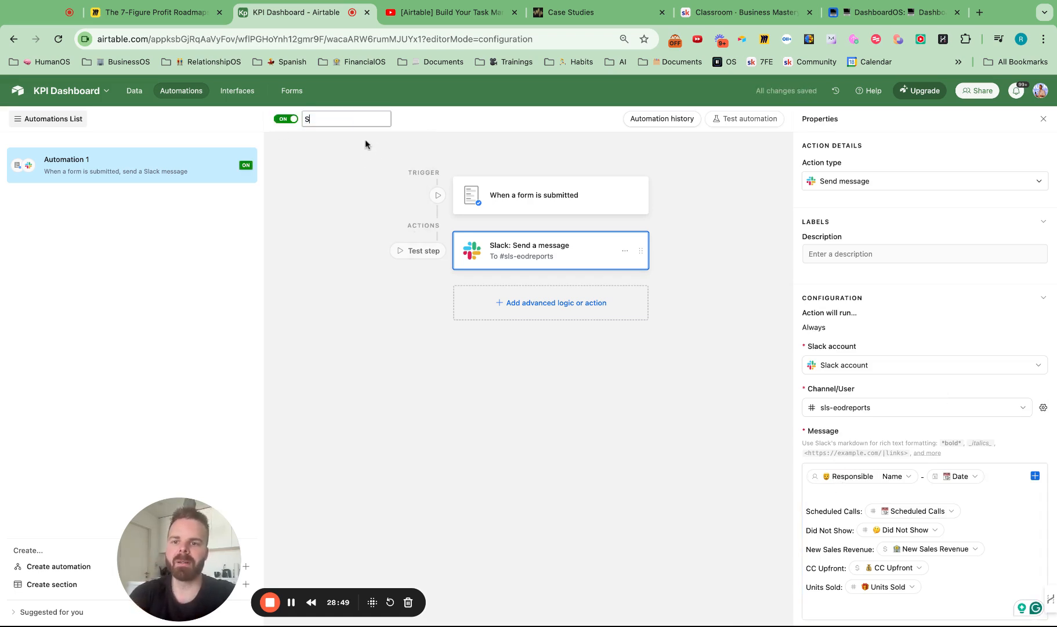
pyautogui.write('ales EOD REpor')
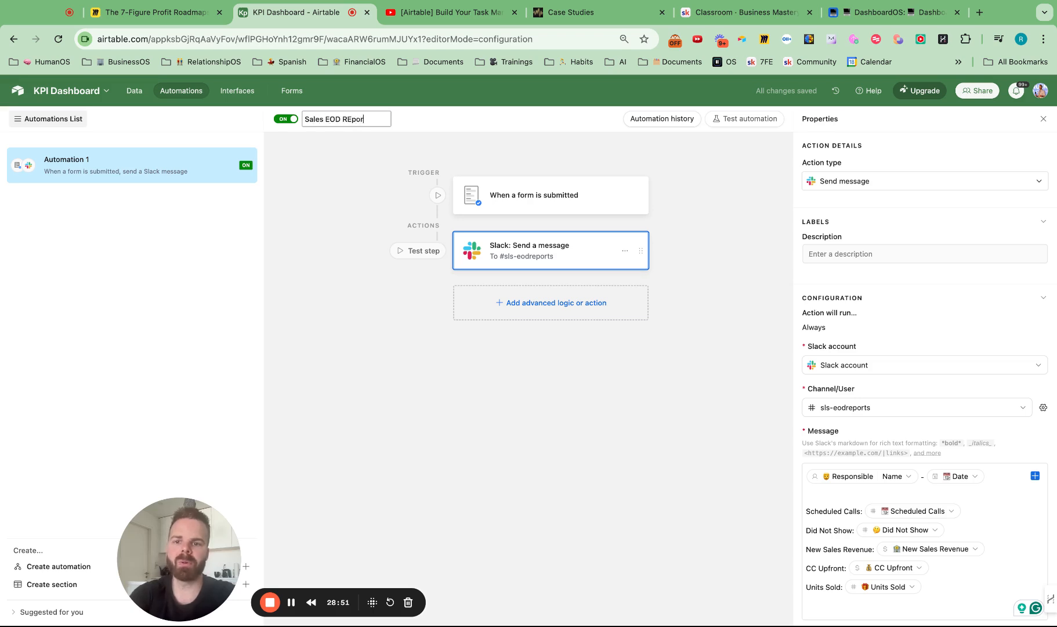
pyautogui.write('t')
pyautogui.press('Return')
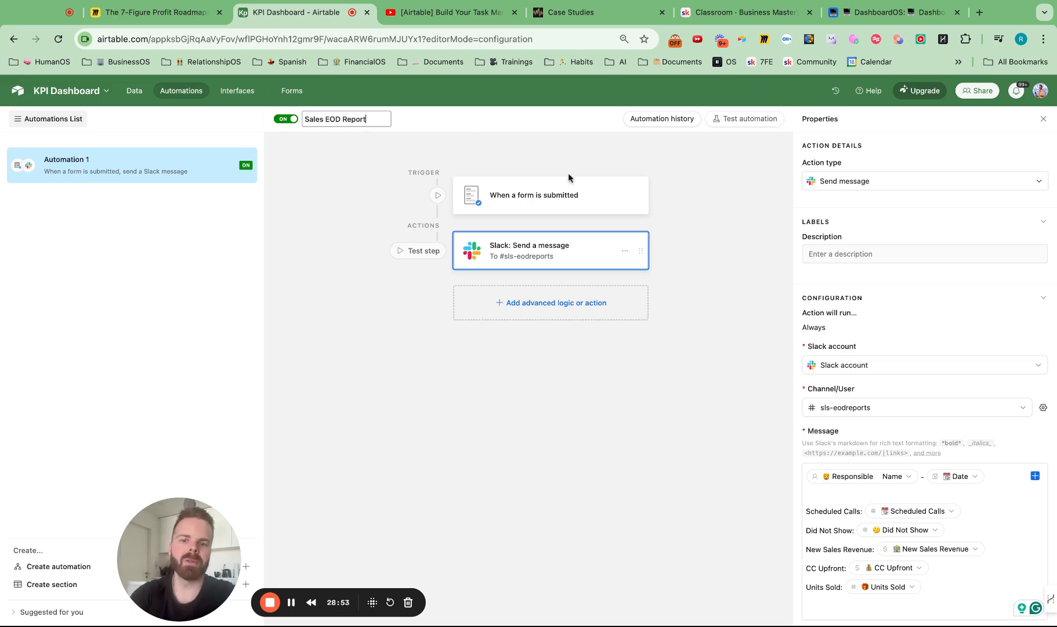
# - Review the form-submission trigger's table and form, and the Slack action's channel and message content
pyautogui.click(585, 208)
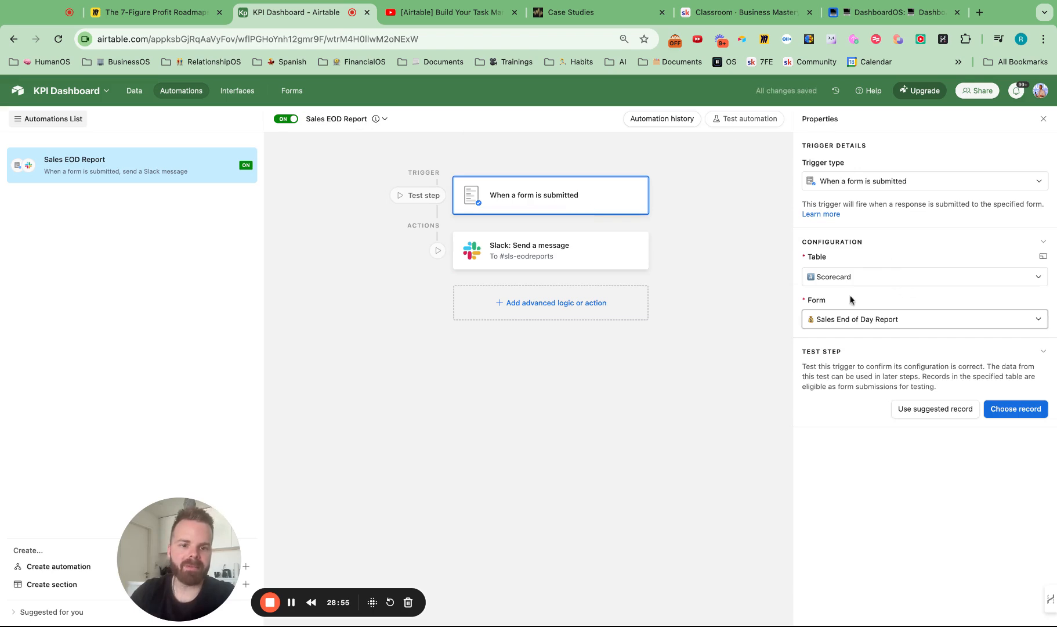
pyautogui.click(547, 245)
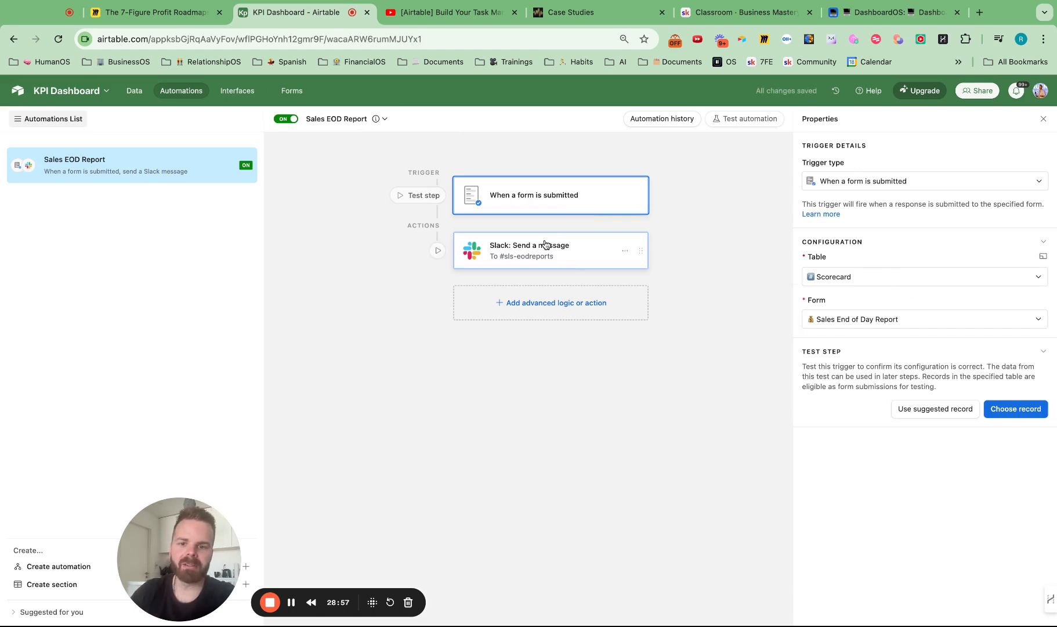
pyautogui.scroll(-2, 895, 394)
pyautogui.click(893, 406)
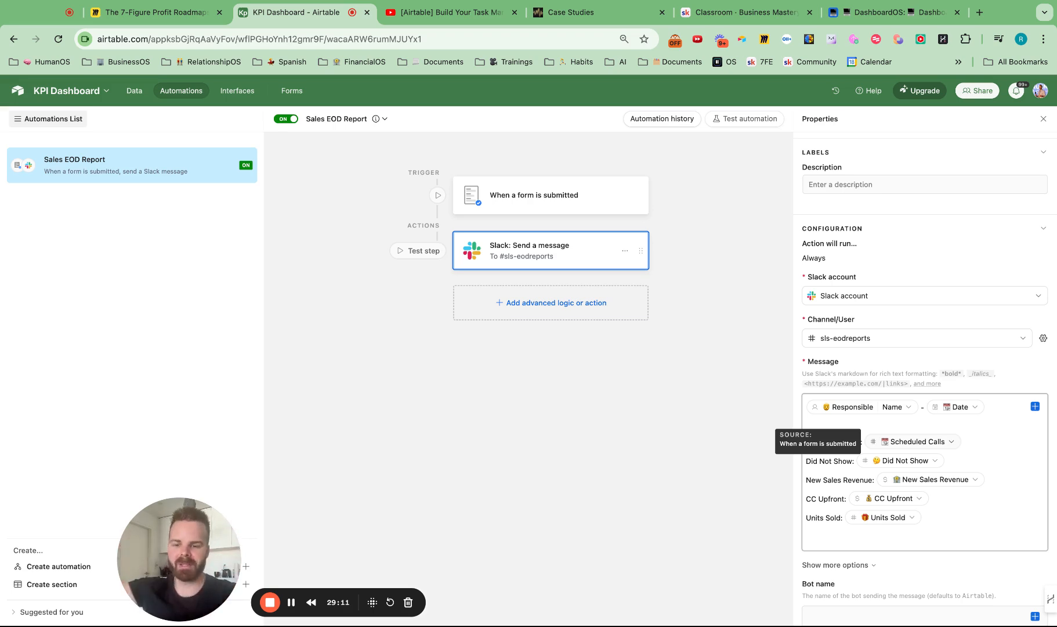
pyautogui.scroll(-1, 901, 467)
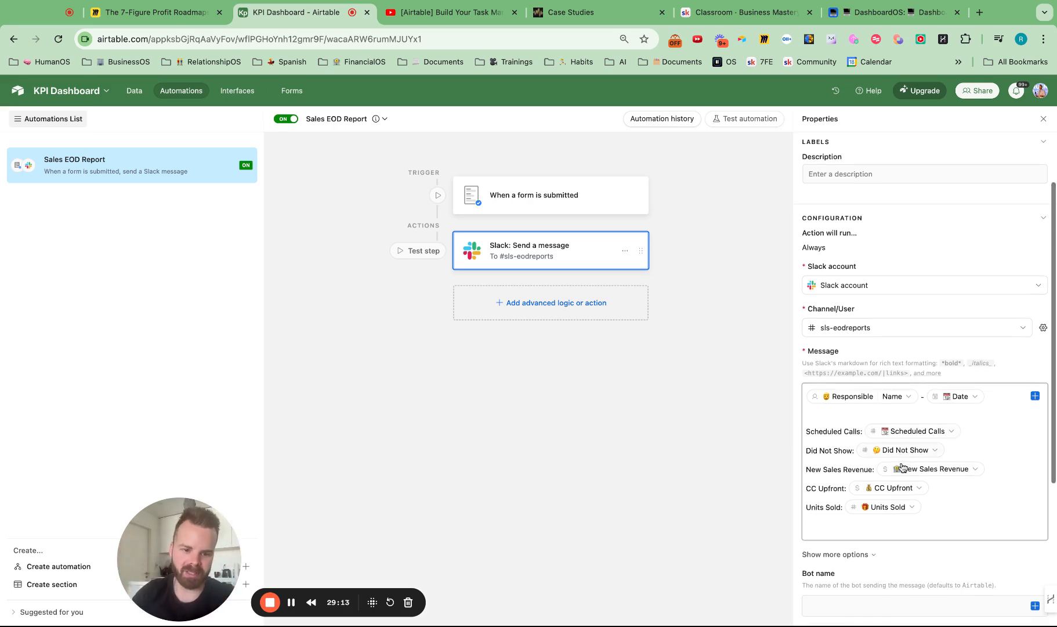
# - Review the Slack message configuration and the records in the Dashboard and Scorecard tables
pyautogui.scroll(-5, 901, 467)
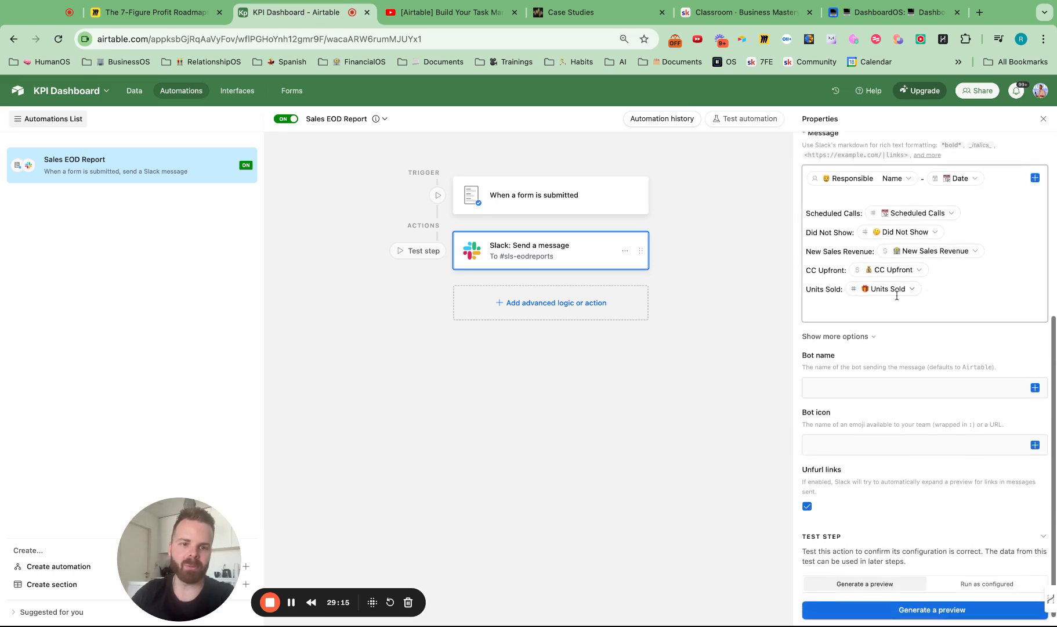
pyautogui.scroll(7, 896, 296)
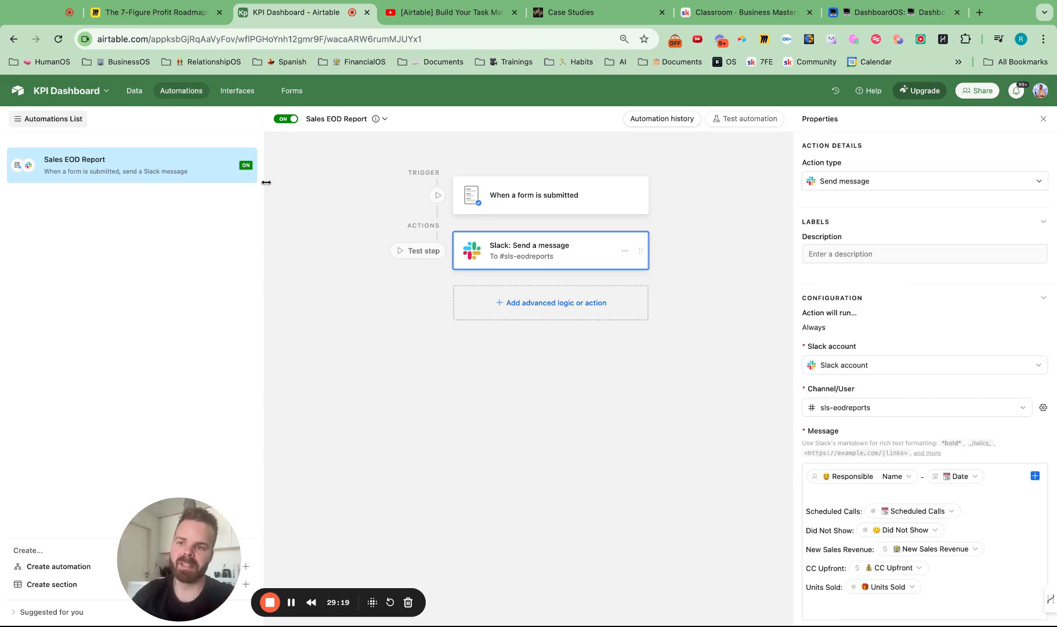
pyautogui.click(140, 93)
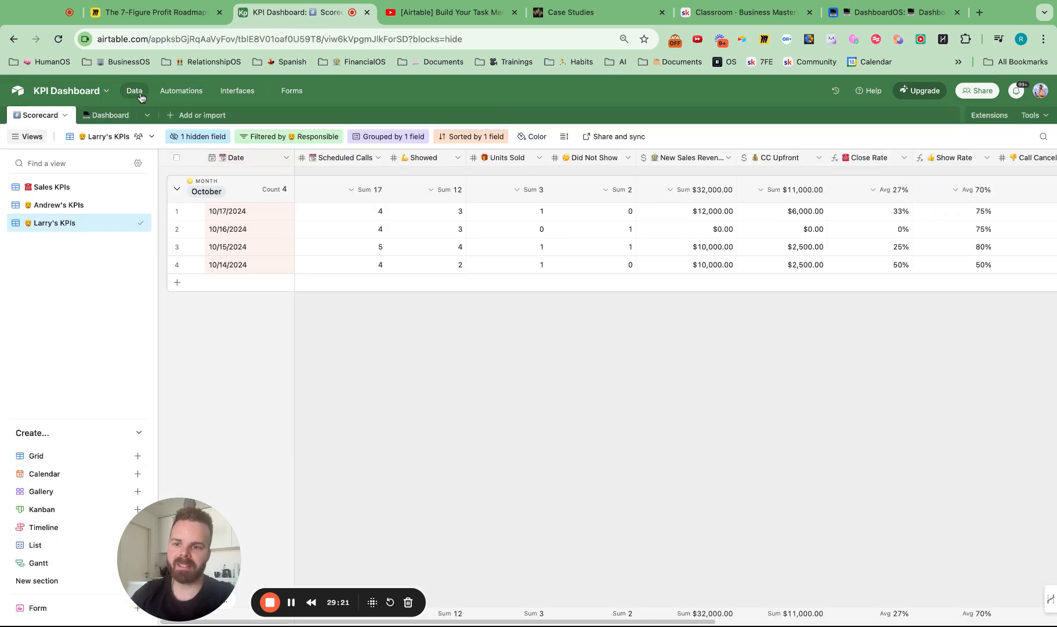
pyautogui.click(111, 122)
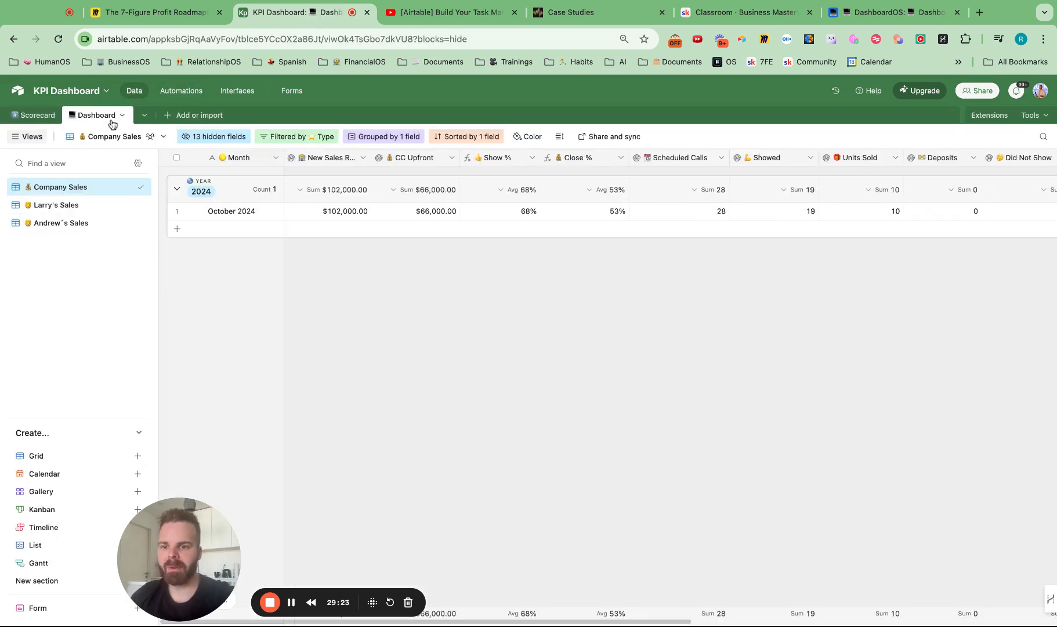
pyautogui.click(23, 115)
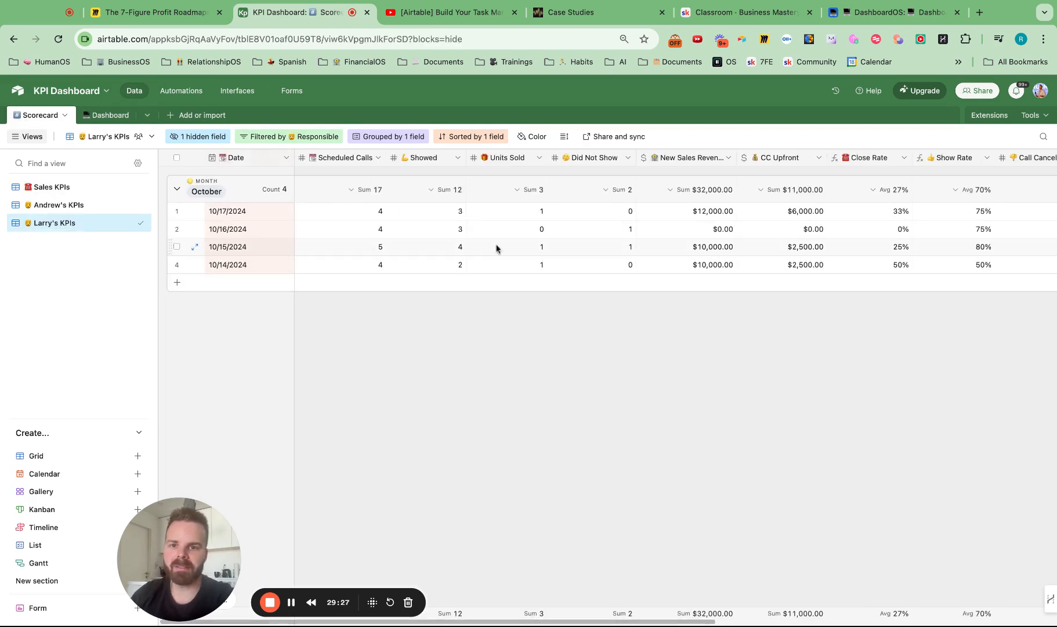
# - Switch to the Miro board and review the KPI tracker roadmap, from the KPI categories to the ownership and target questions
pyautogui.click(154, 12)
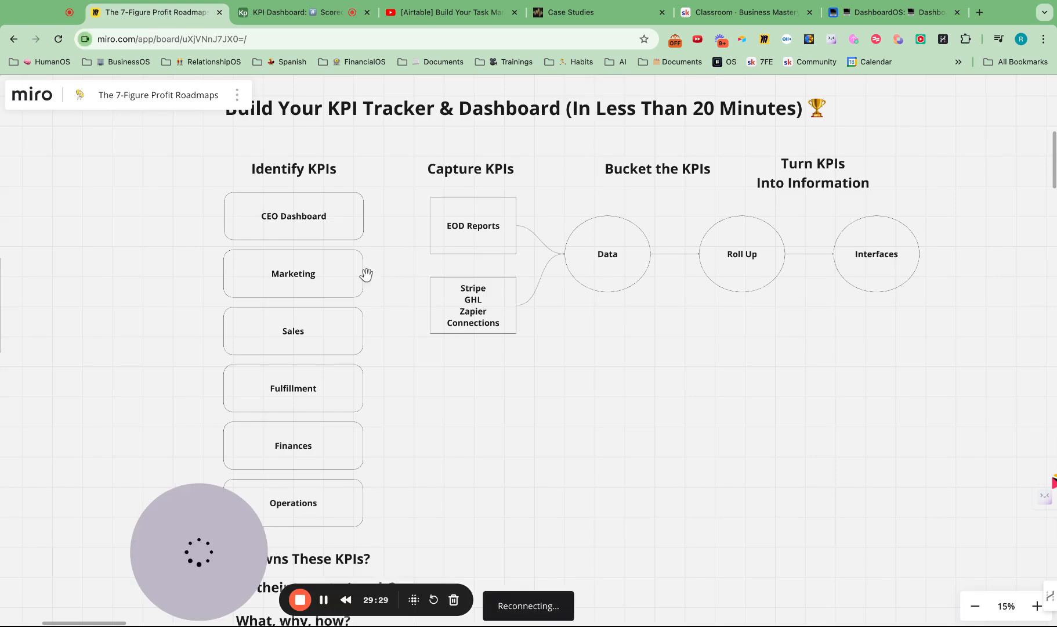
pyautogui.scroll(-5, 366, 274)
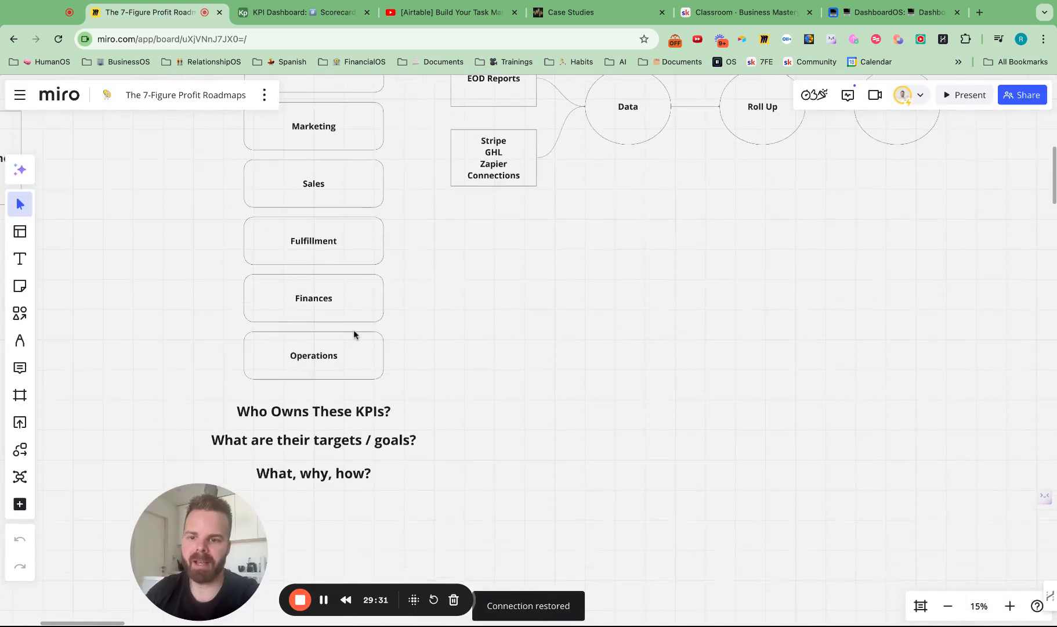
pyautogui.scroll(3, 353, 331)
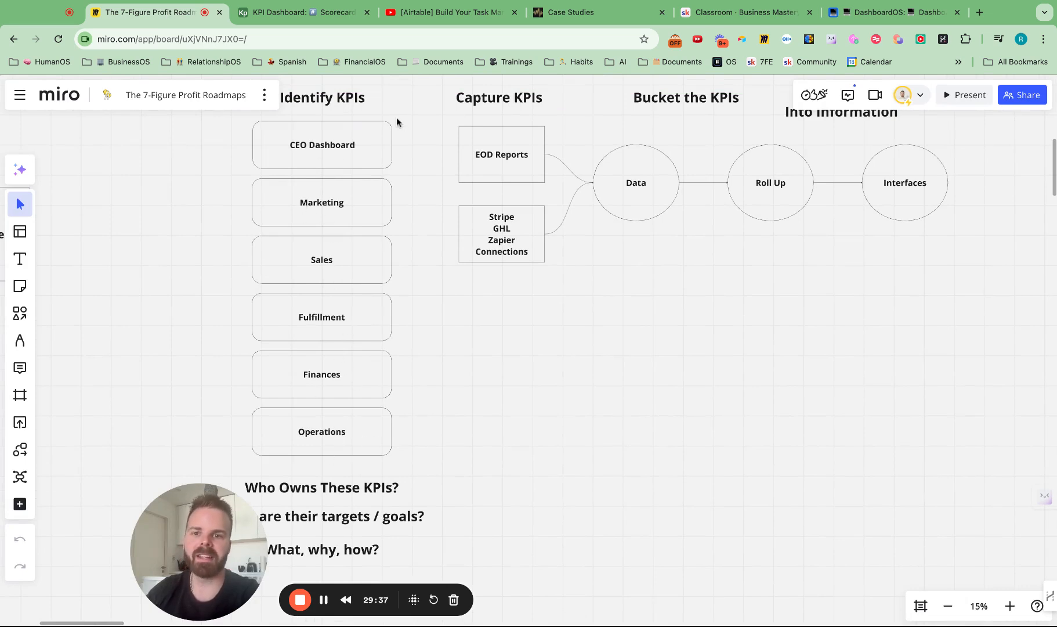
# - Return to the Airtable base and review the Dashboard table's Company Sales view and both salespeople's individual sales views
pyautogui.click(345, 13)
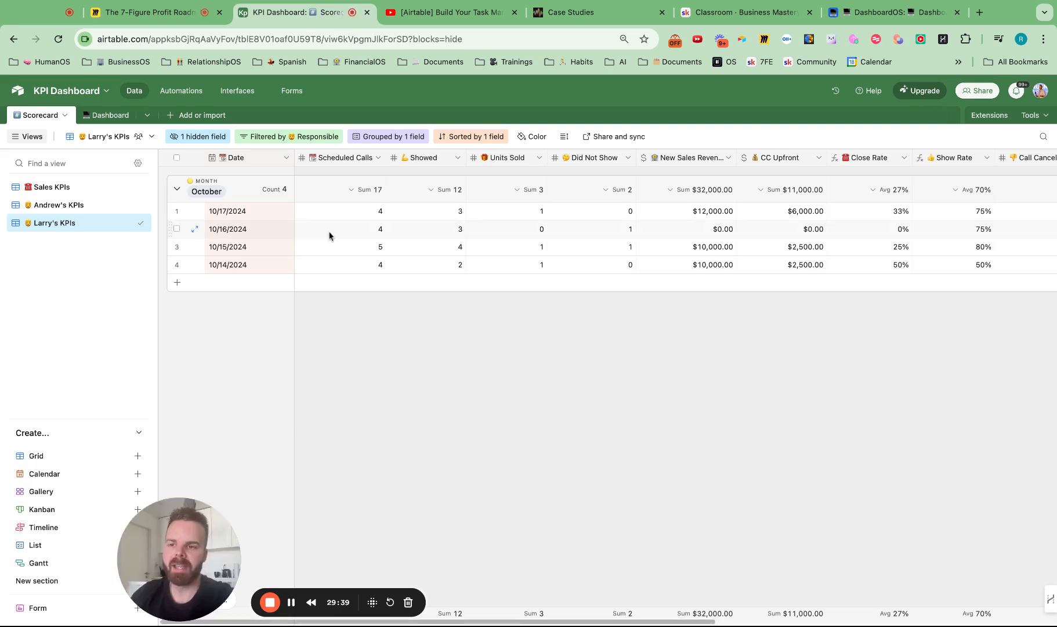
pyautogui.click(107, 119)
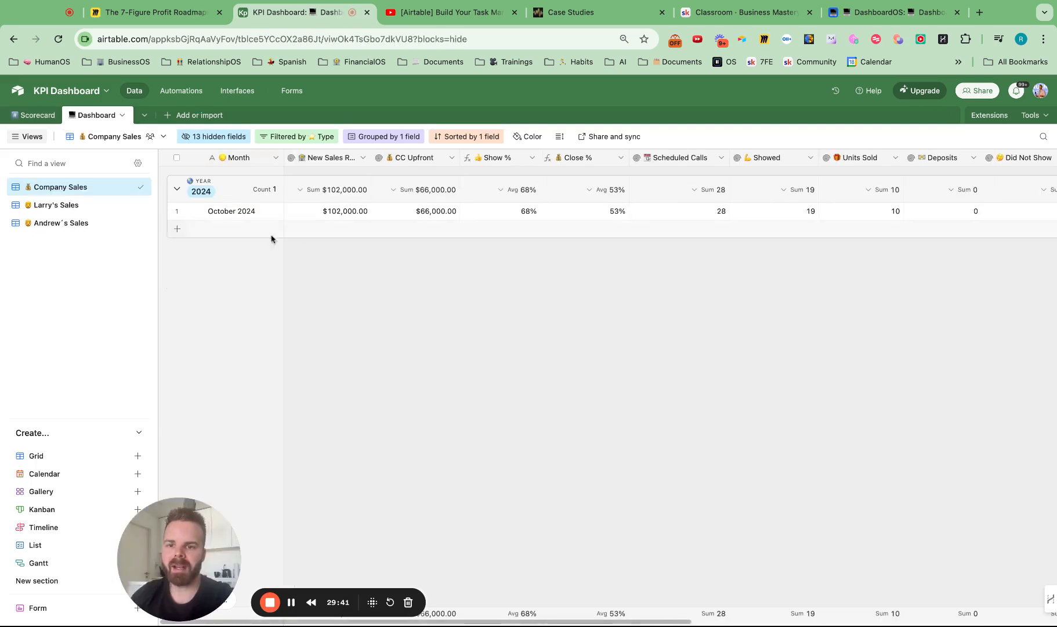
pyautogui.click(78, 205)
pyautogui.hscroll(-10, 464, 279)
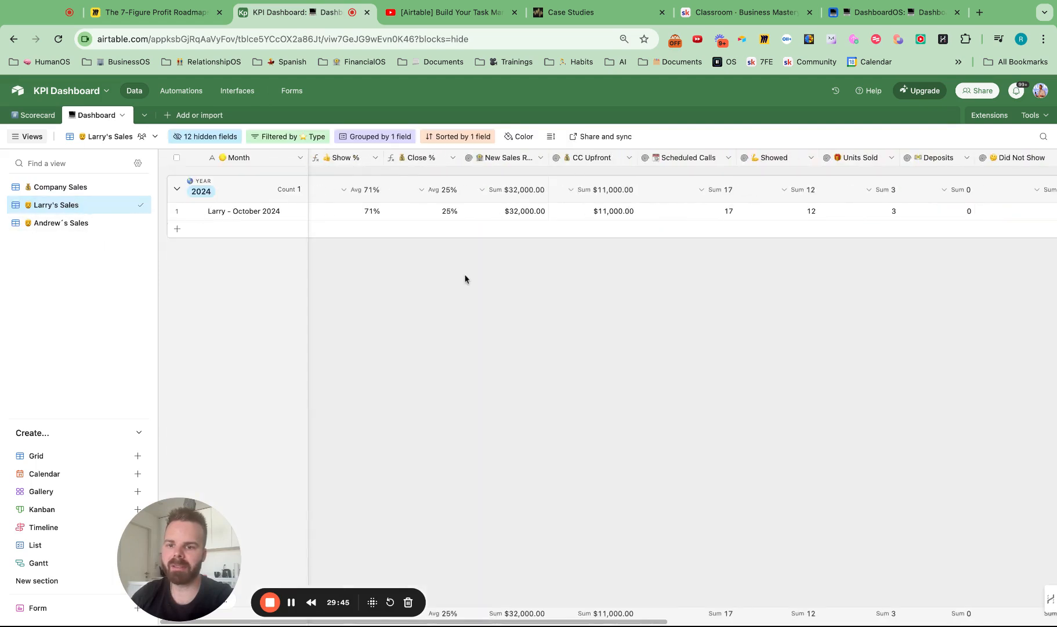
pyautogui.click(63, 223)
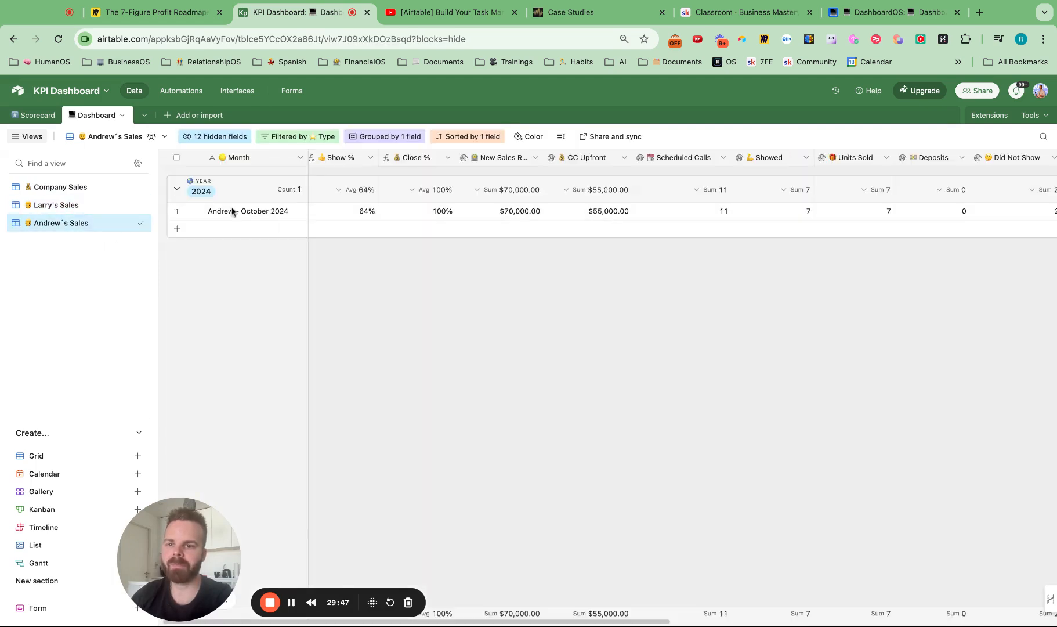
# - Publish the KPI Dashboard interface from its Sales Daily Scorecard page
pyautogui.click(239, 91)
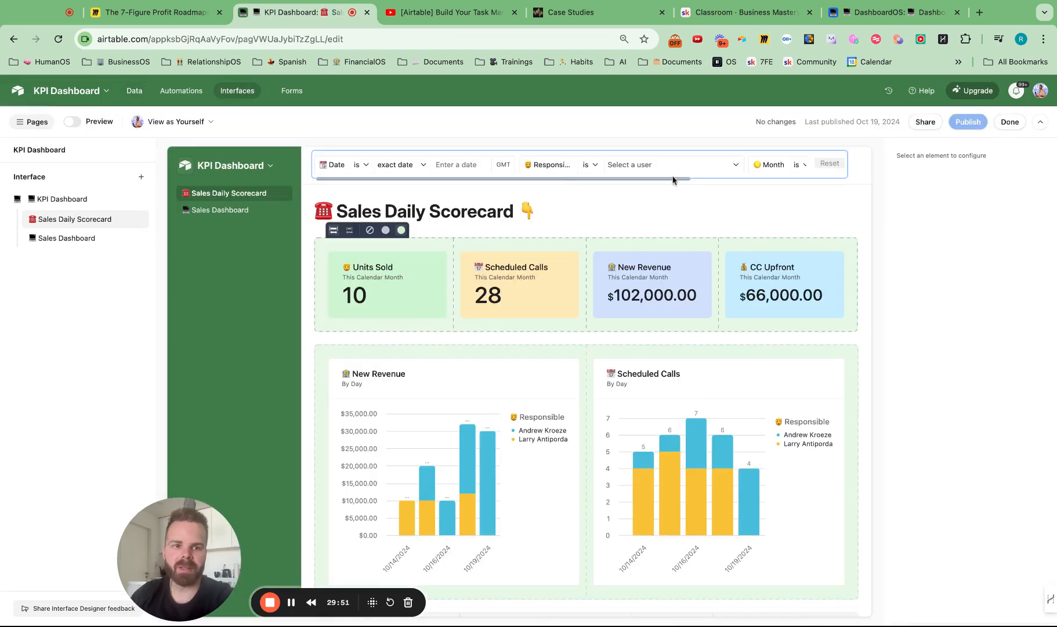
pyautogui.click(667, 215)
pyautogui.click(619, 215)
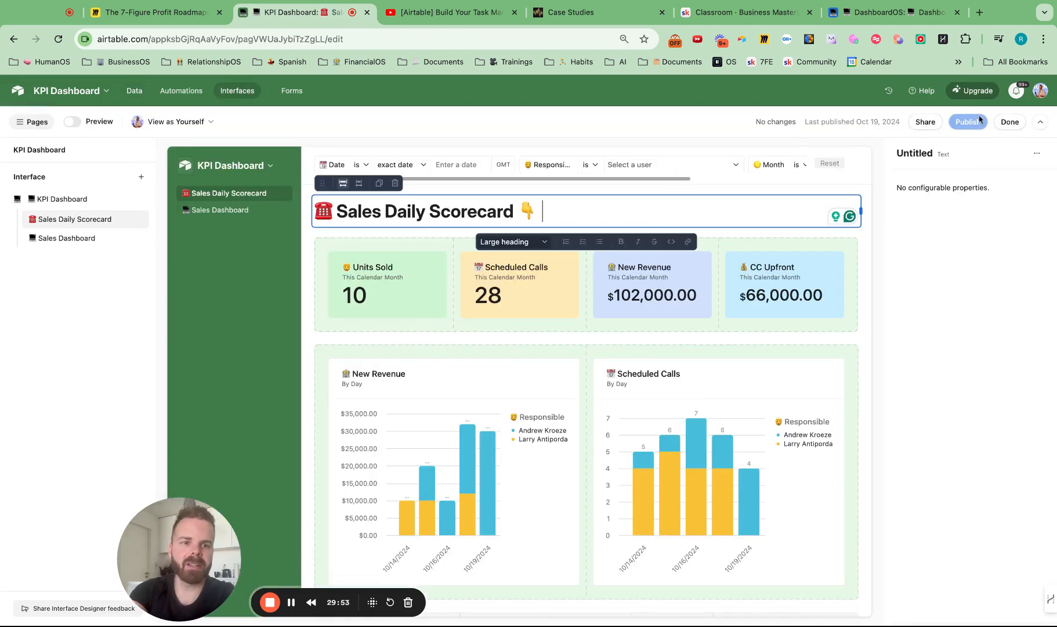
pyautogui.click(968, 121)
pyautogui.click(644, 415)
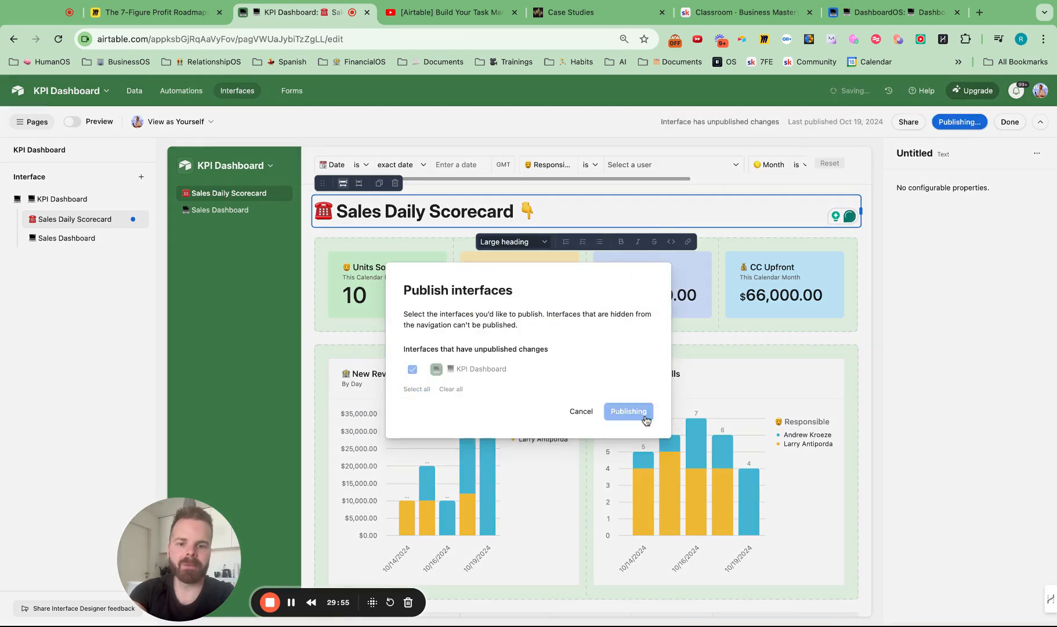
# - Filter the published Sales Daily Scorecard to the first listed responsible salesperson and view the Sales Dashboard page
pyautogui.click(513, 94)
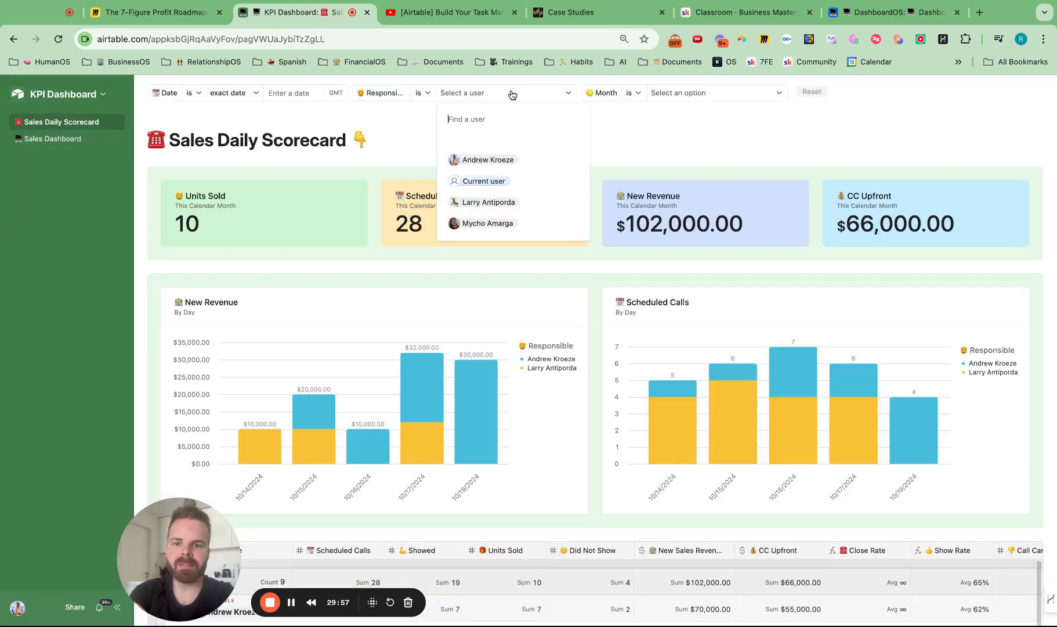
pyautogui.click(504, 163)
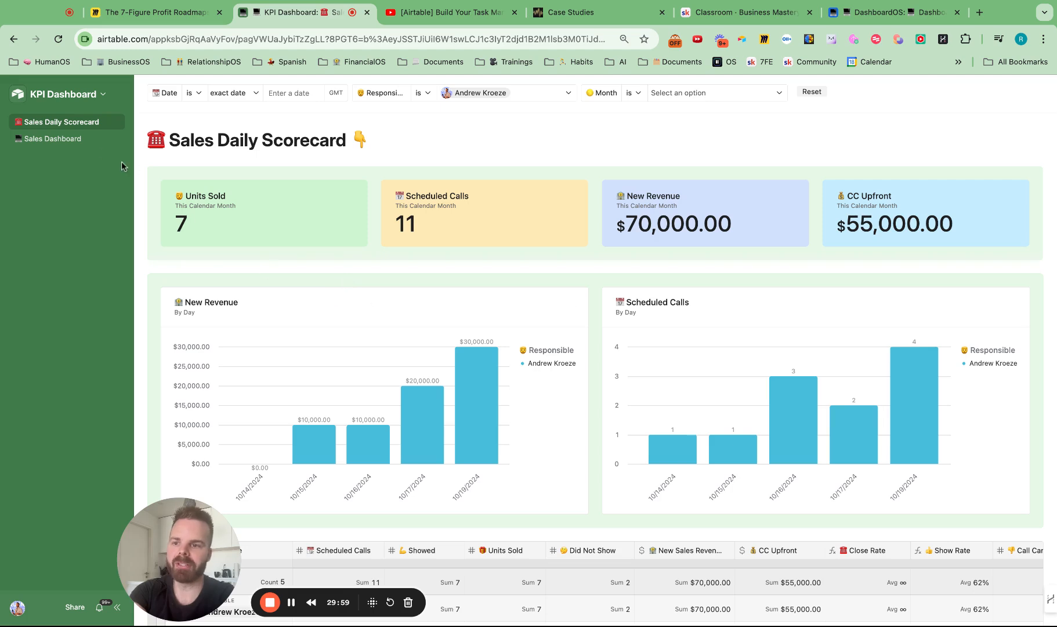
pyautogui.click(69, 138)
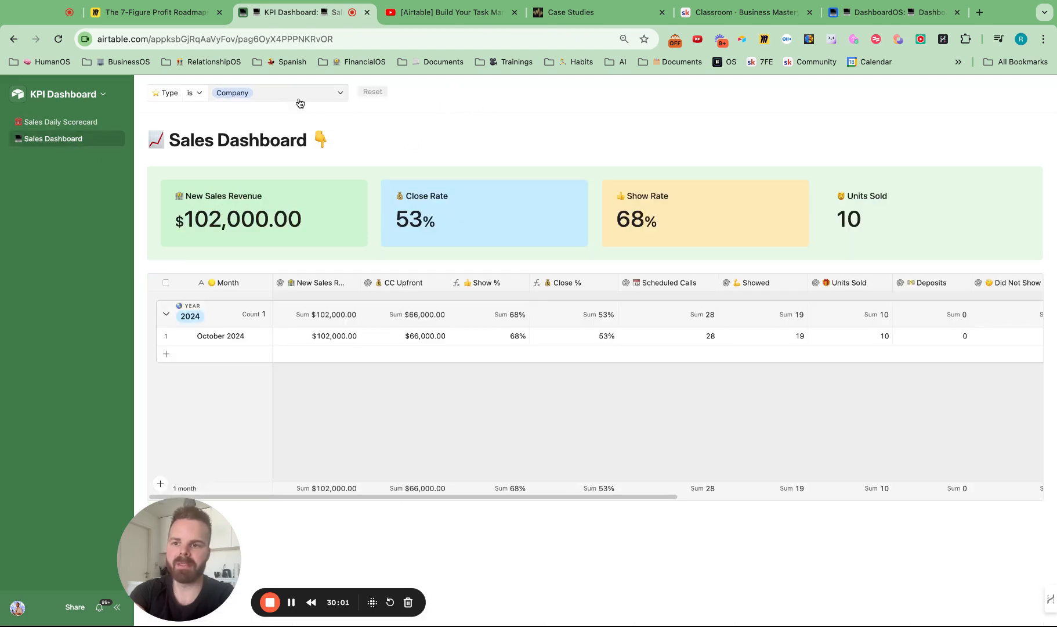
# - Leave the published interface for page editing and open the base's Sales EOD Report automation
pyautogui.click(101, 97)
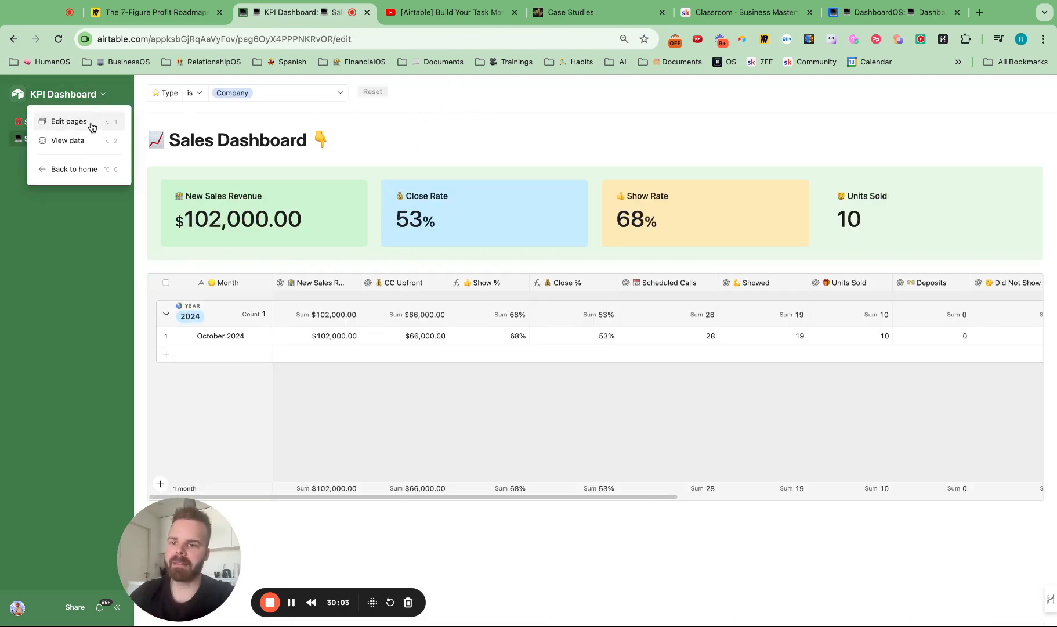
pyautogui.click(92, 123)
pyautogui.click(181, 90)
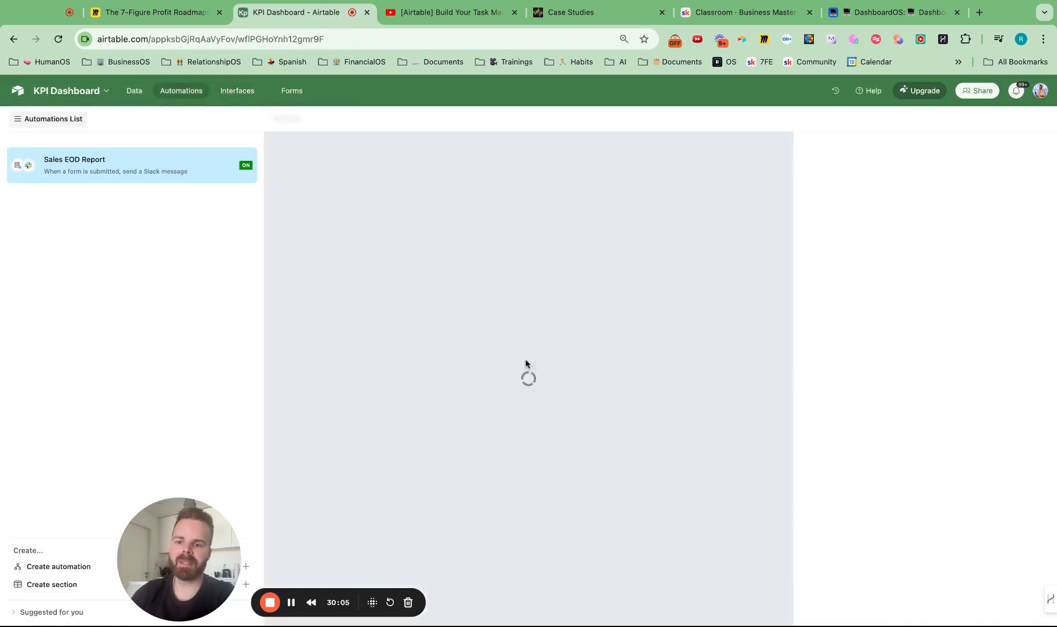